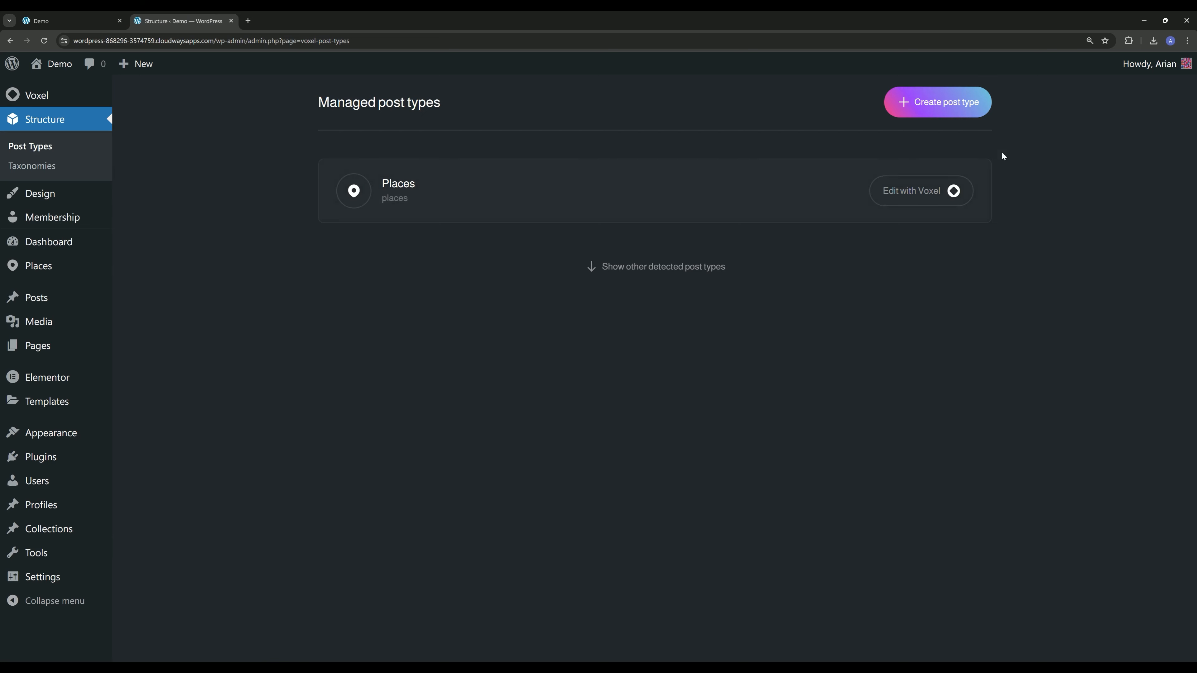
# Open the Profiles post type for Voxel management from the other detected post types and review its Fields, Templates and Filtering sections.
pyautogui.click(653, 267)
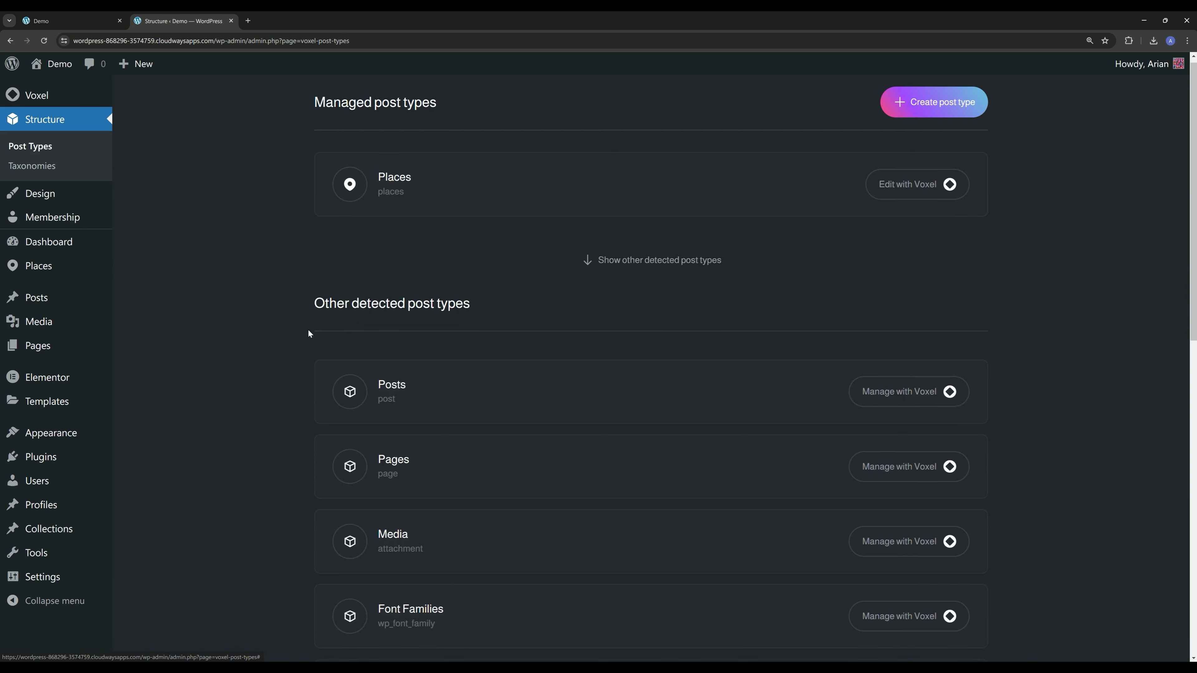
pyautogui.scroll(-10, 309, 333)
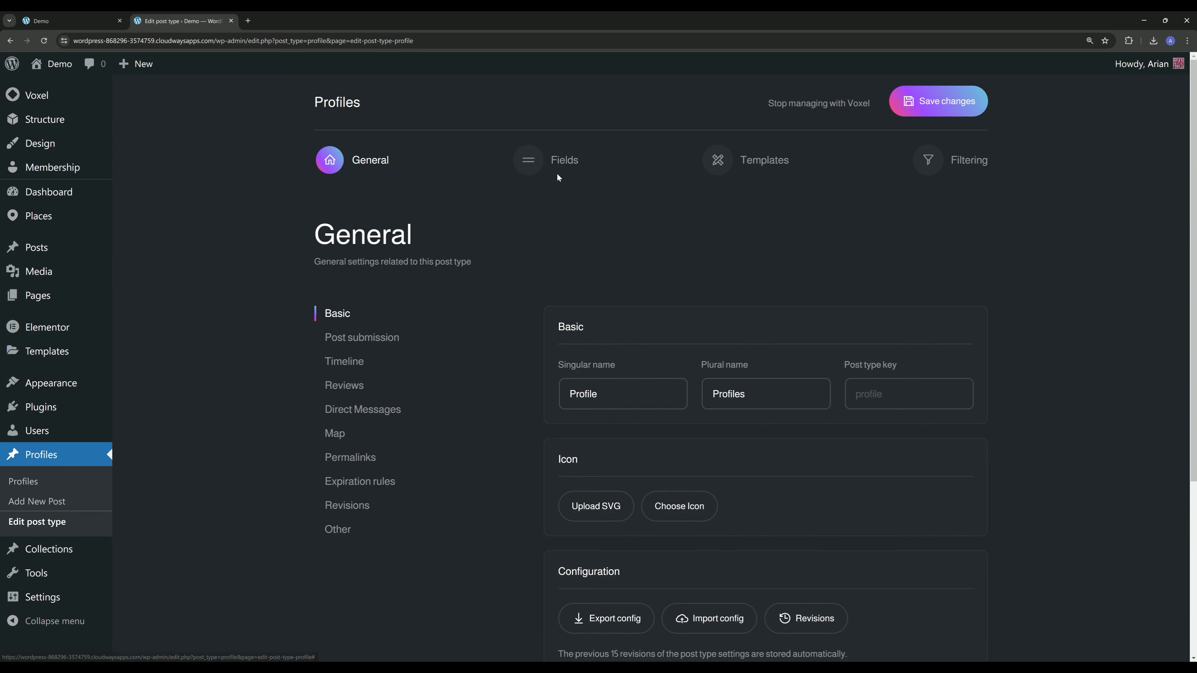
pyautogui.click(538, 168)
pyautogui.click(717, 160)
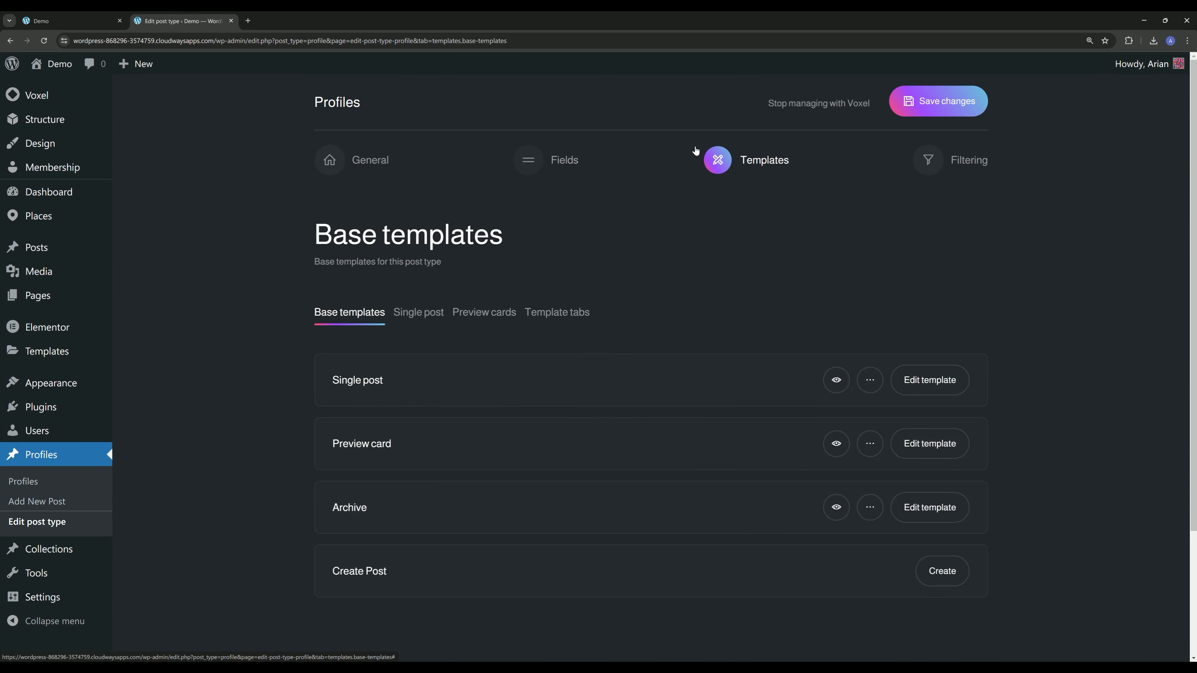
pyautogui.click(925, 168)
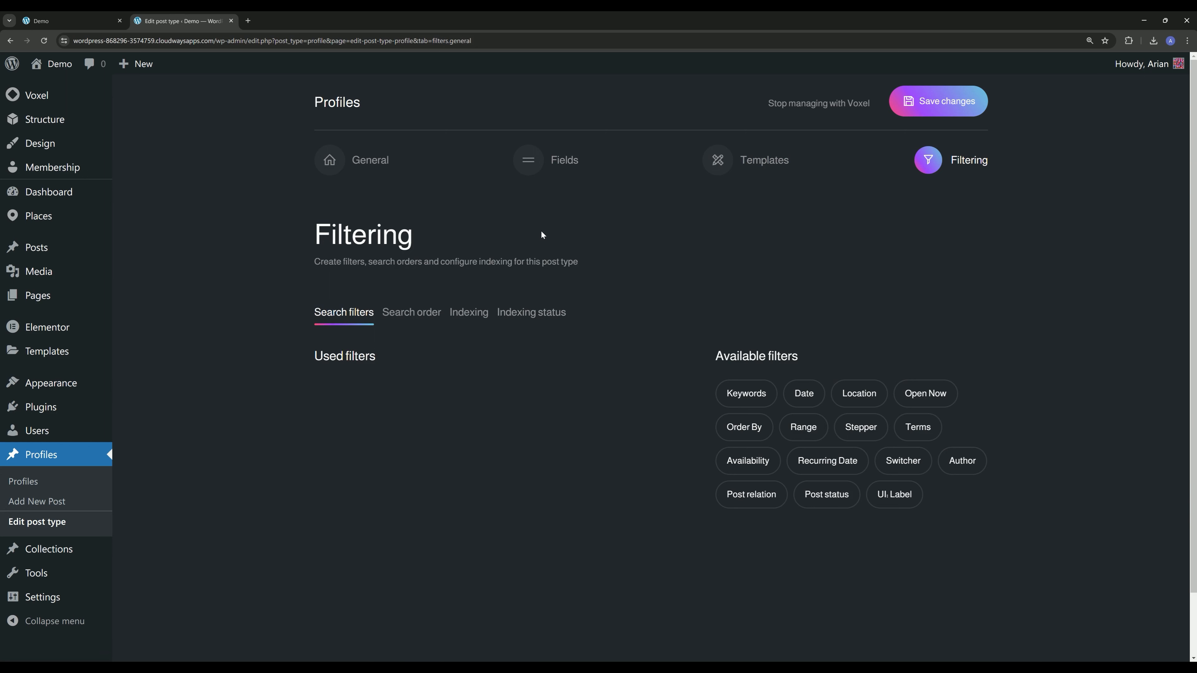
# Replace the Title field of the Profiles post type with the Profile name, Profile picture and Featured image presets.
pyautogui.click(535, 162)
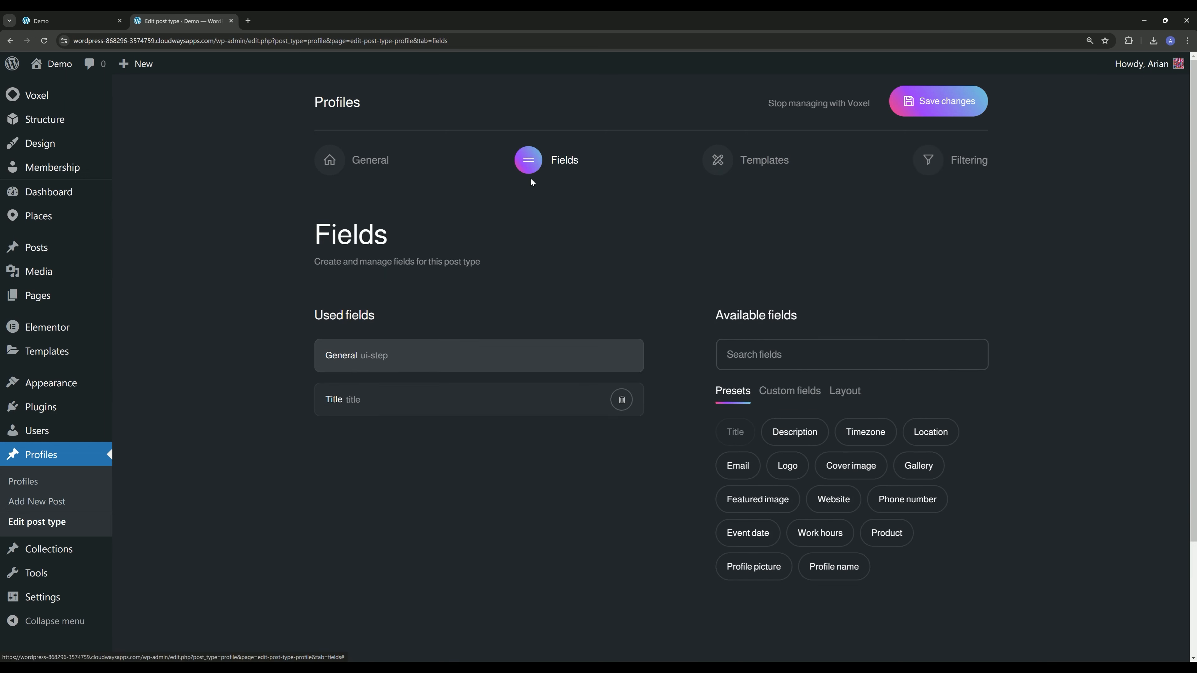
pyautogui.click(622, 399)
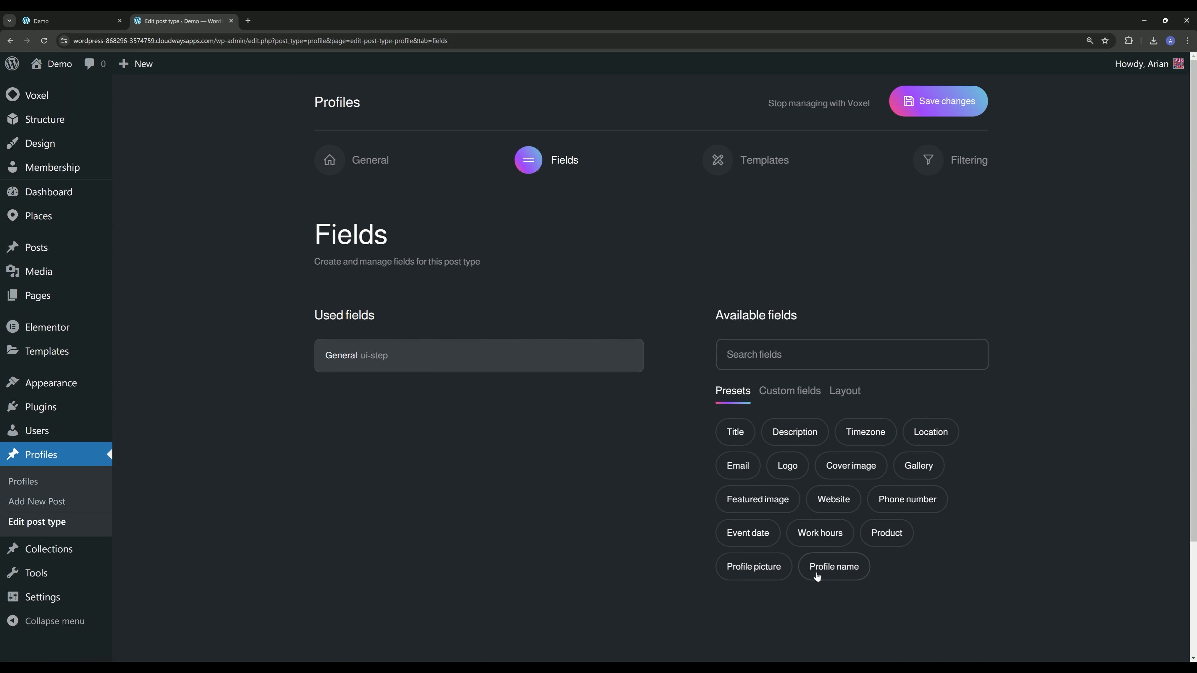
pyautogui.click(825, 578)
pyautogui.scroll(-3, 417, 374)
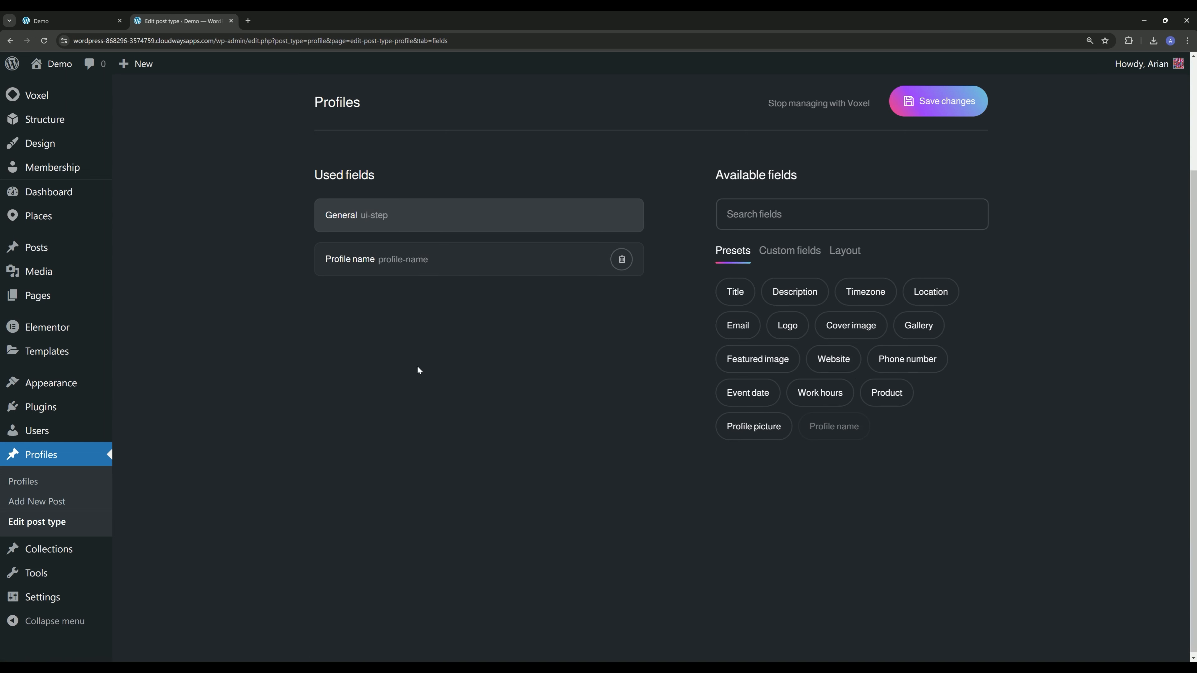
pyautogui.click(756, 430)
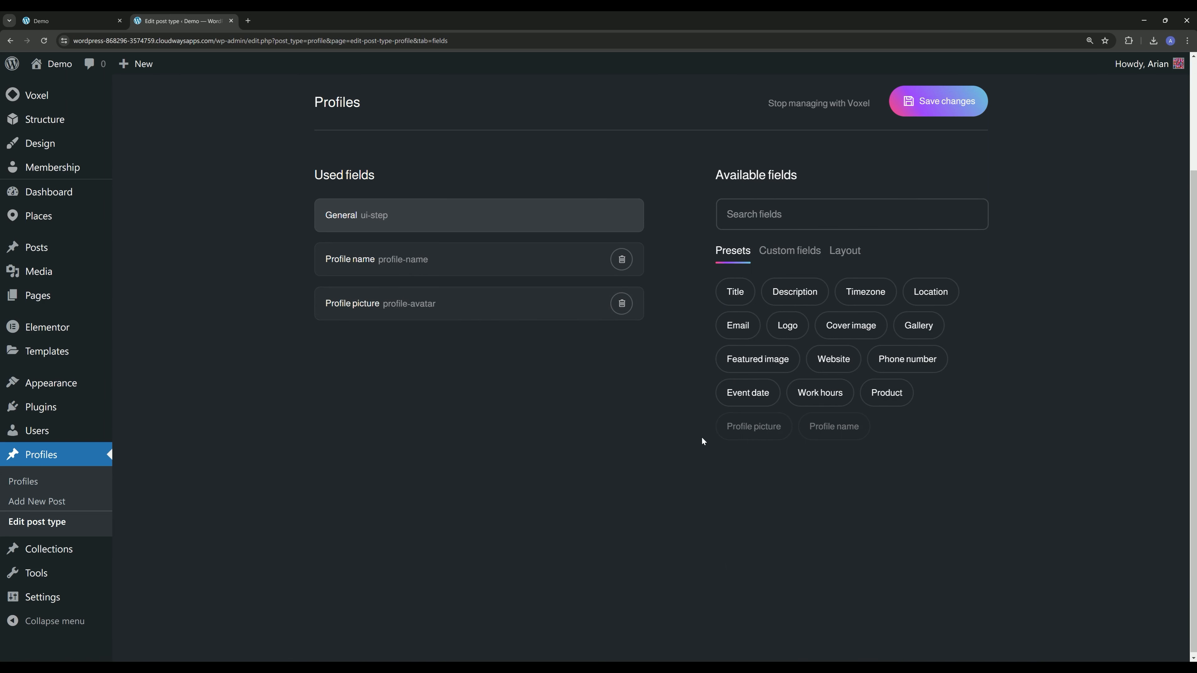
pyautogui.click(757, 359)
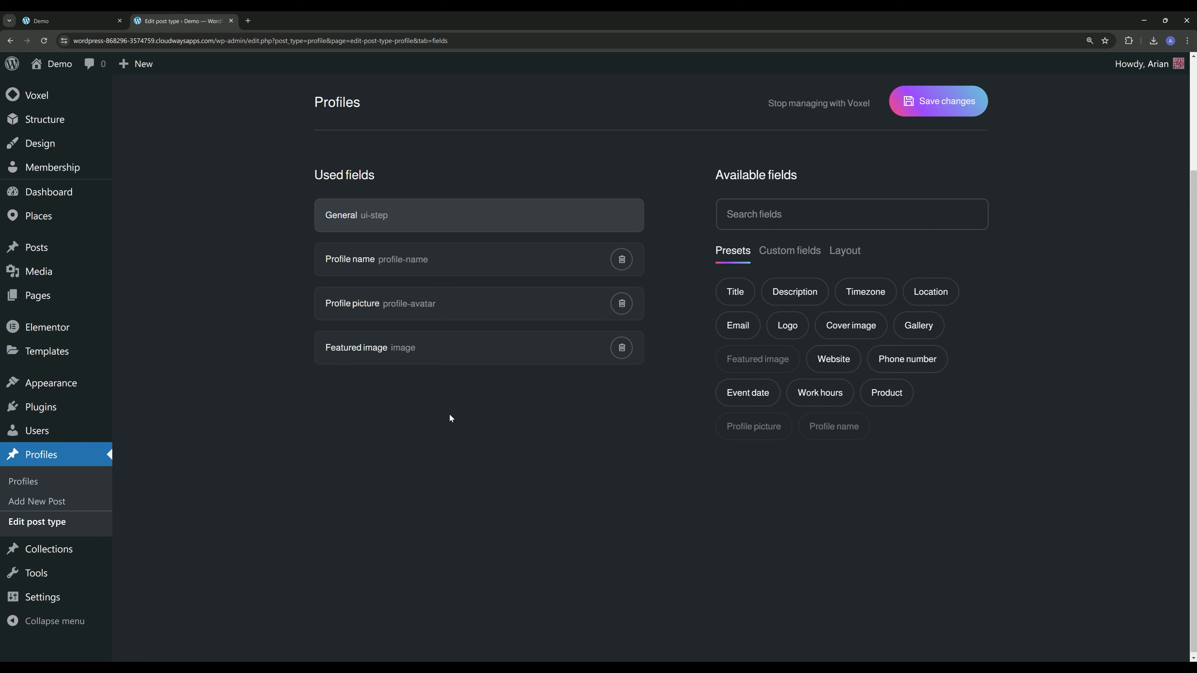
# Search the available fields for "loc", add the Location preset to the used fields, and clear the search.
pyautogui.click(780, 213)
pyautogui.write('loc')
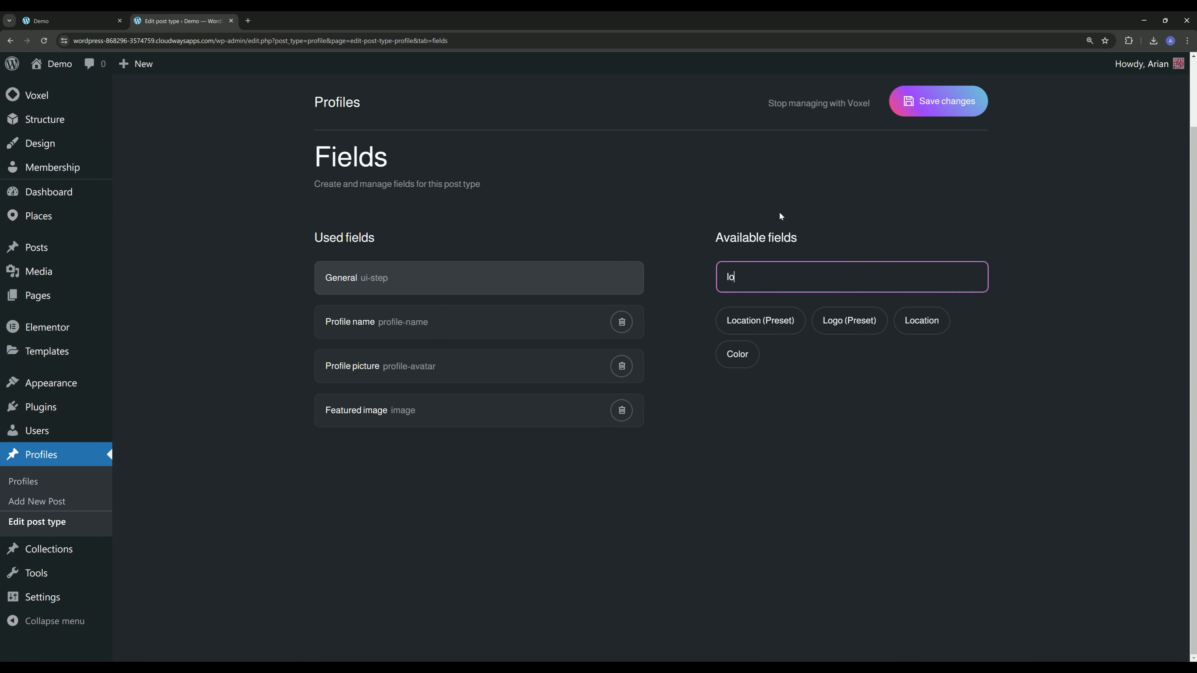
pyautogui.click(744, 320)
pyautogui.press('BackSpace')
pyautogui.press('BackSpace')
pyautogui.press('BackSpace')
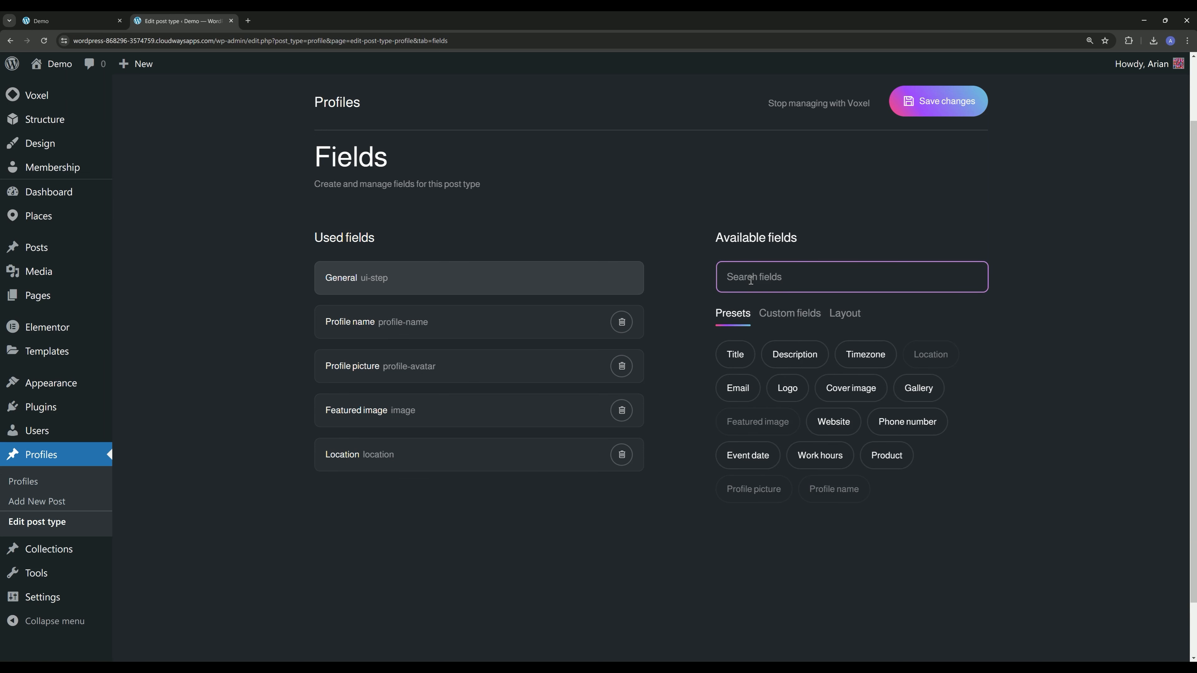
# Add a Text Editor field, name it Bio with Plain text as the editor type, and save its options.
pyautogui.write('tex')
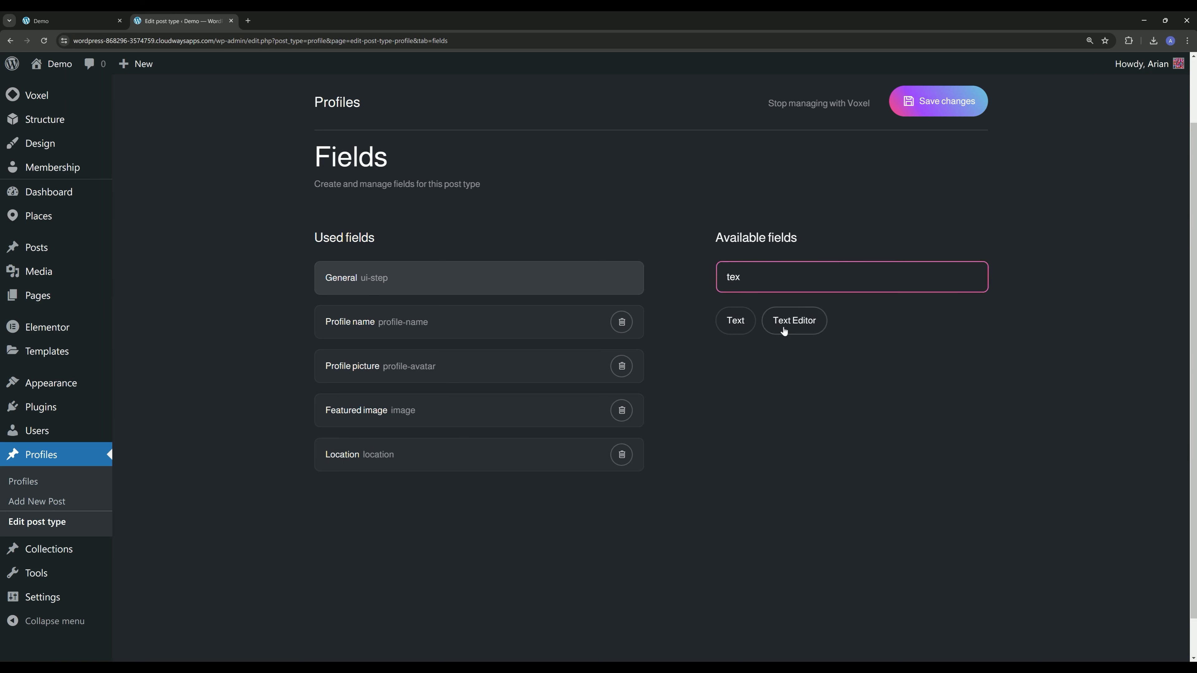
pyautogui.click(792, 331)
pyautogui.scroll(-2, 402, 423)
pyautogui.click(380, 414)
pyautogui.tripleClick(378, 212)
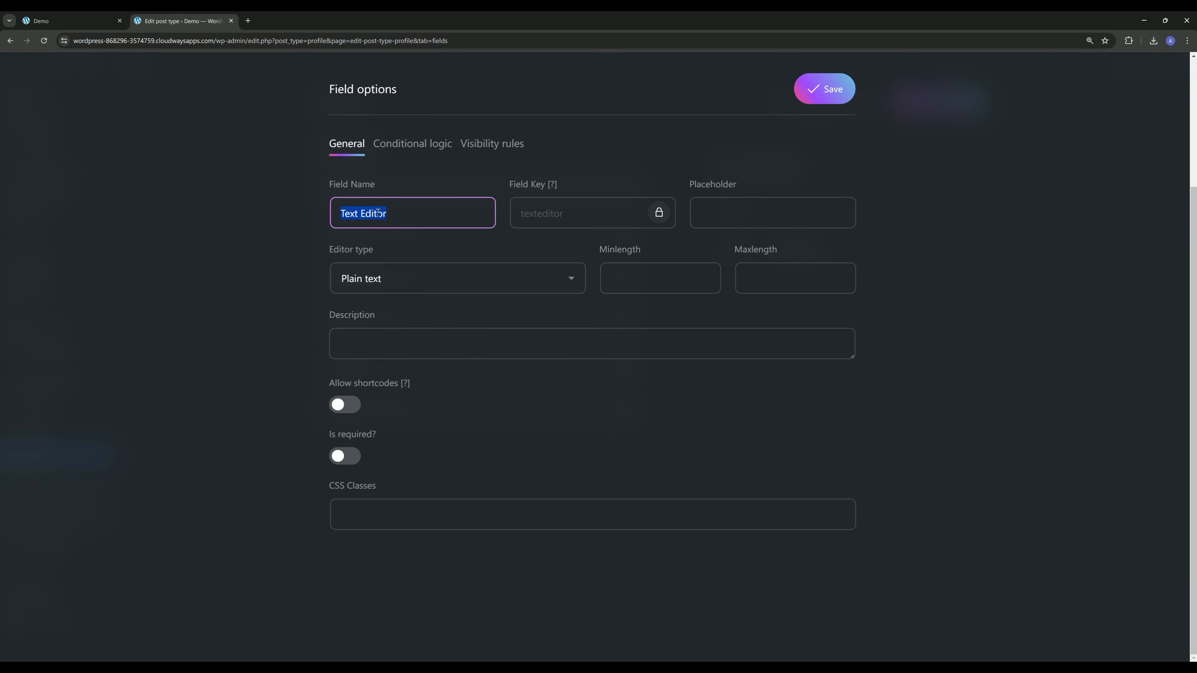
pyautogui.write('Bio')
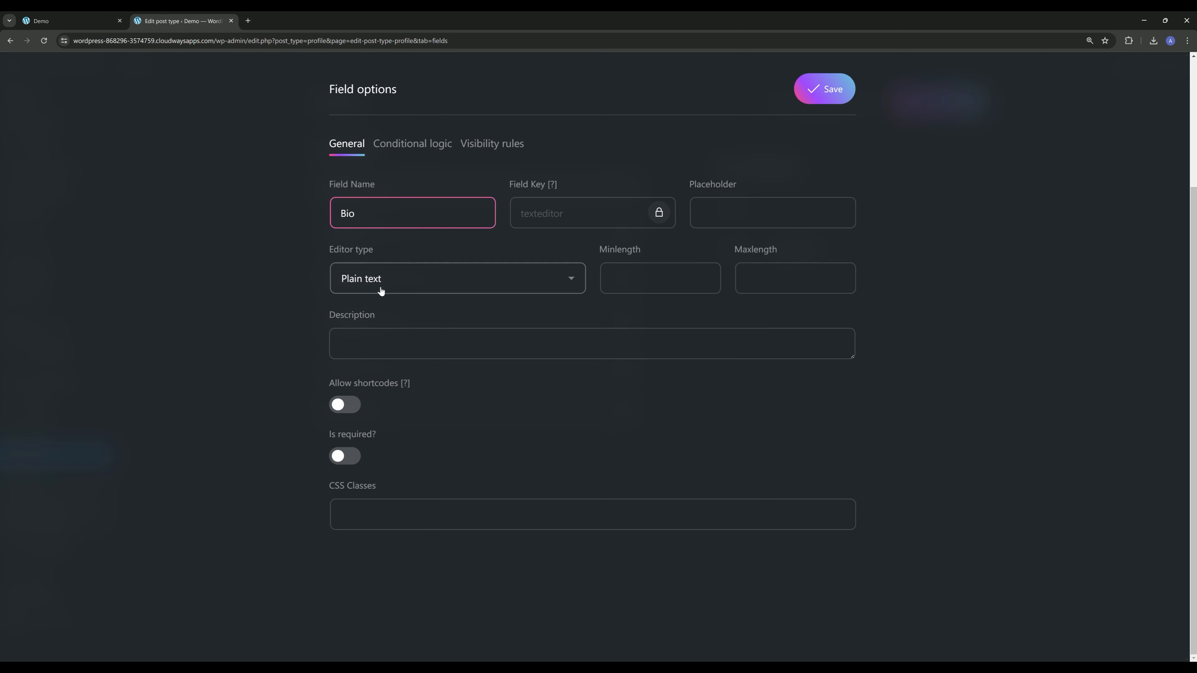
pyautogui.click(374, 279)
pyautogui.click(364, 304)
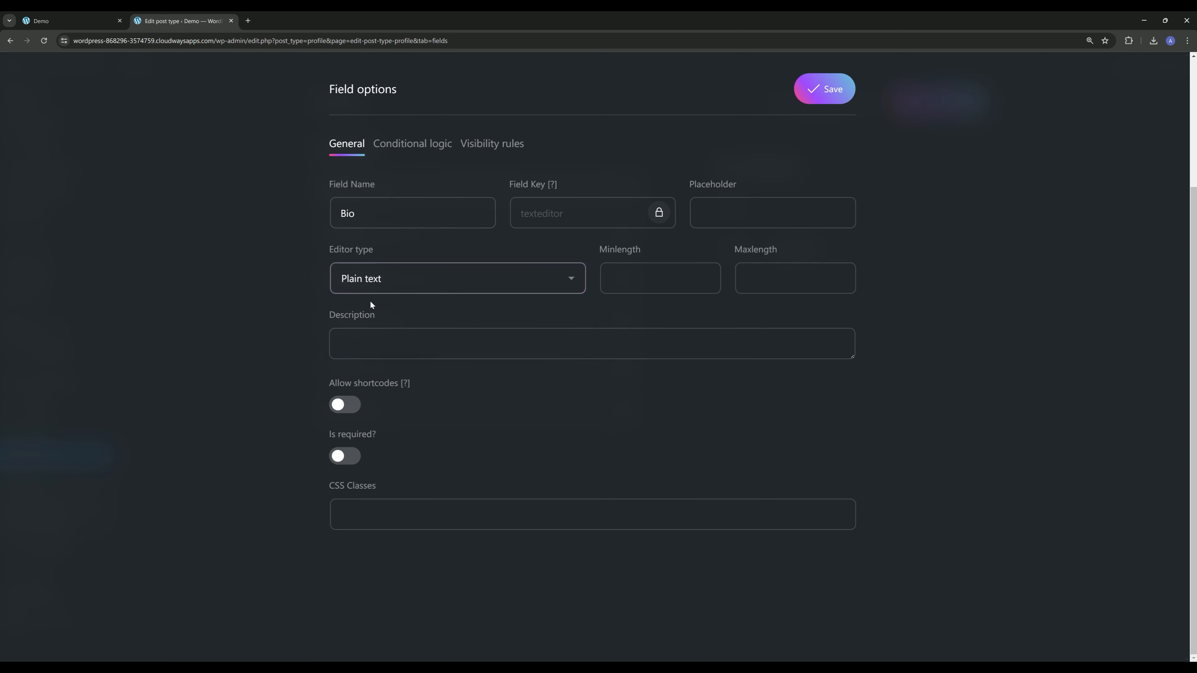
pyautogui.click(824, 90)
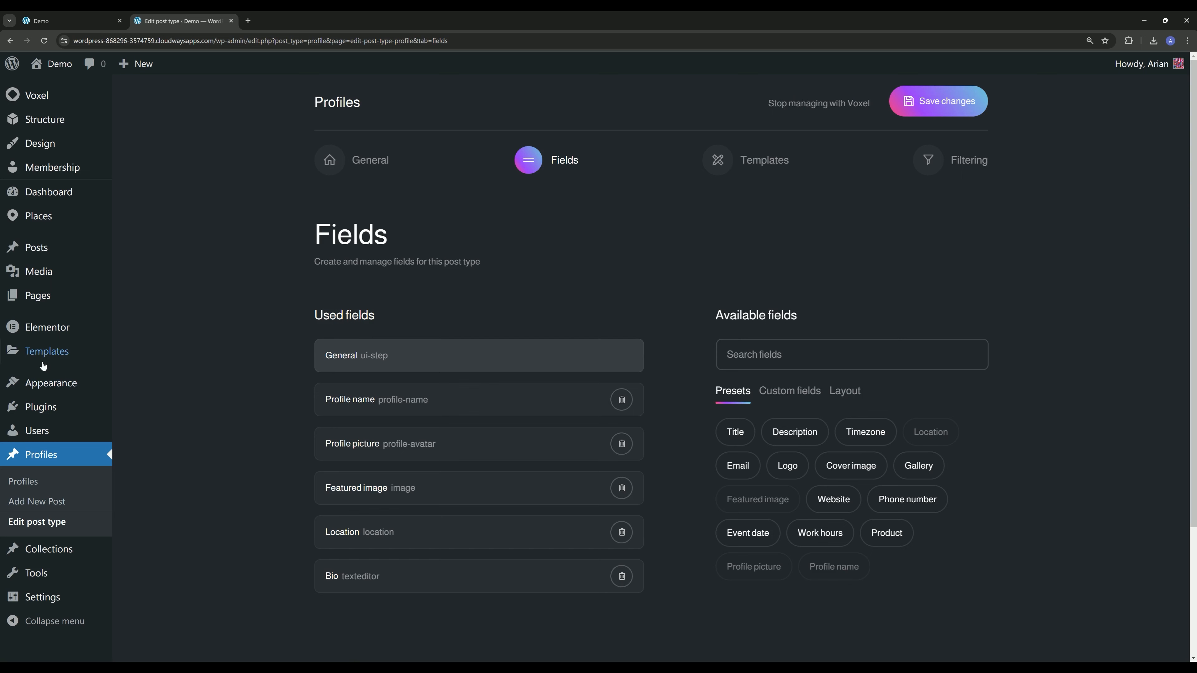
# Open the WordPress menu editor in a new tab and add a custom link labelled Profile with URL # to the User menu.
pyautogui.moveTo(50, 383)
pyautogui.middleClick(142, 444)
pyautogui.click(295, 16)
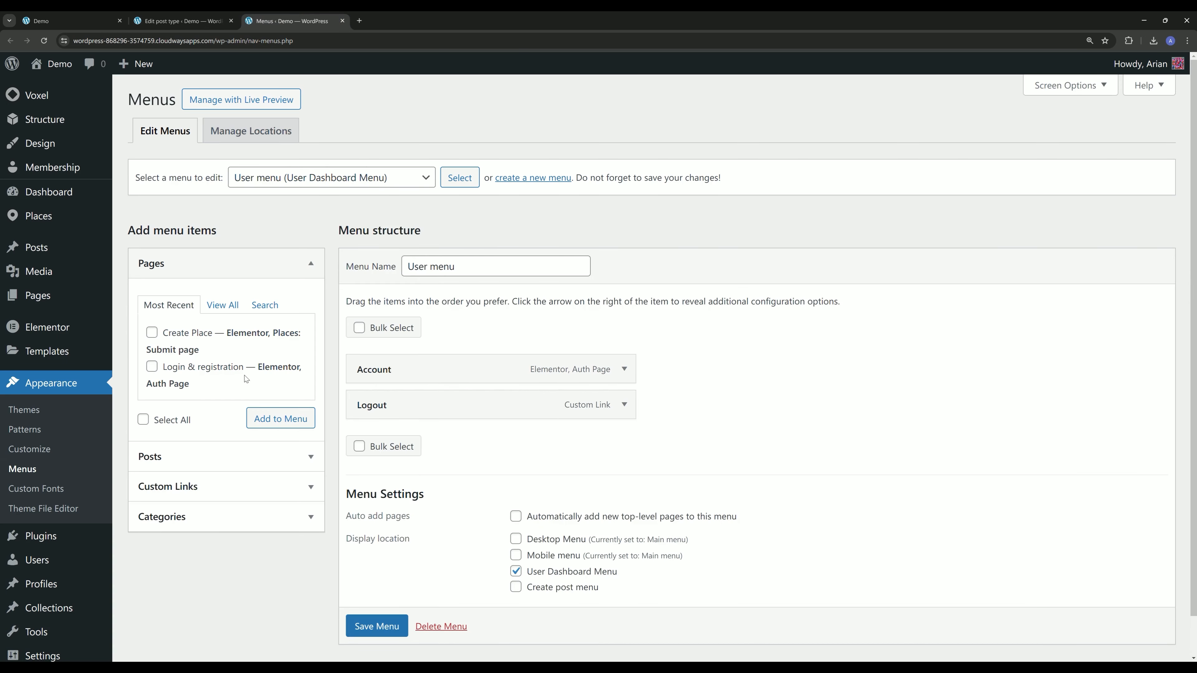
pyautogui.click(214, 481)
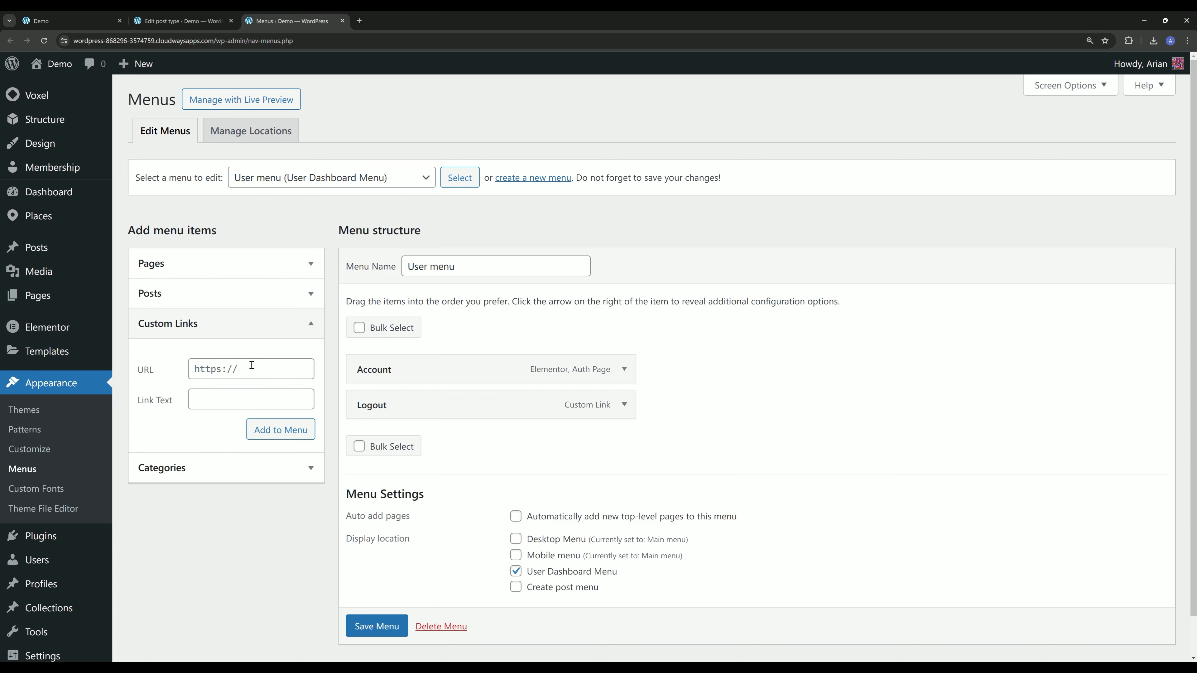
pyautogui.click(251, 366)
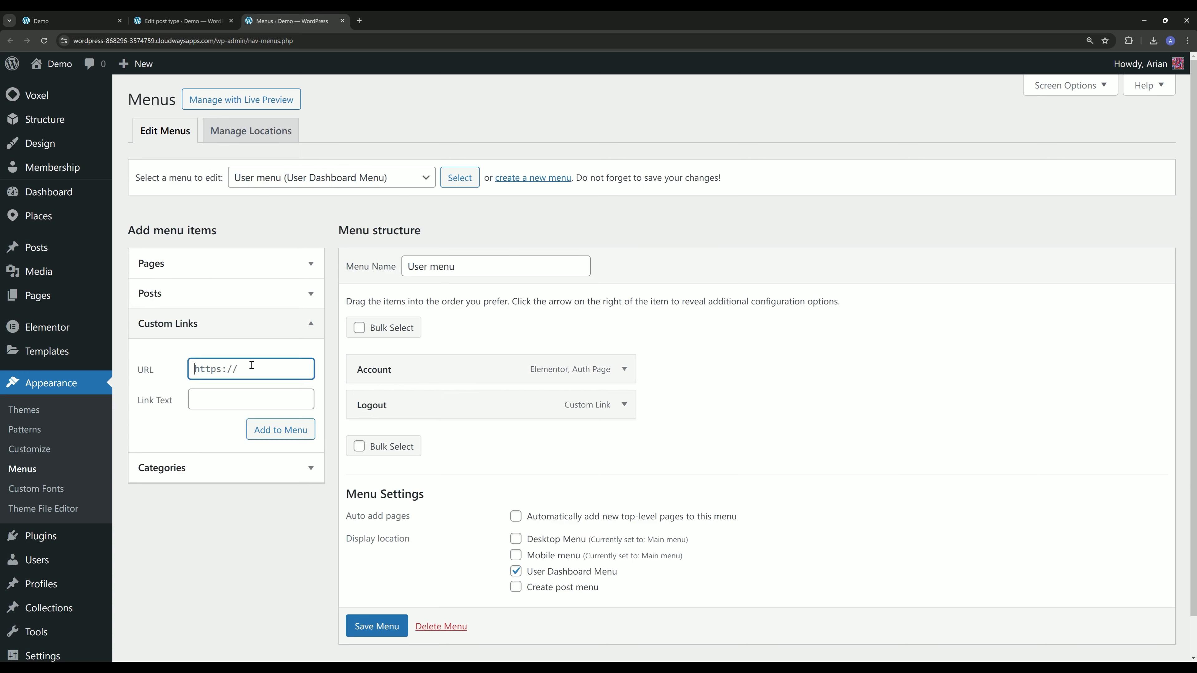
pyautogui.write('#')
pyautogui.press('Tab')
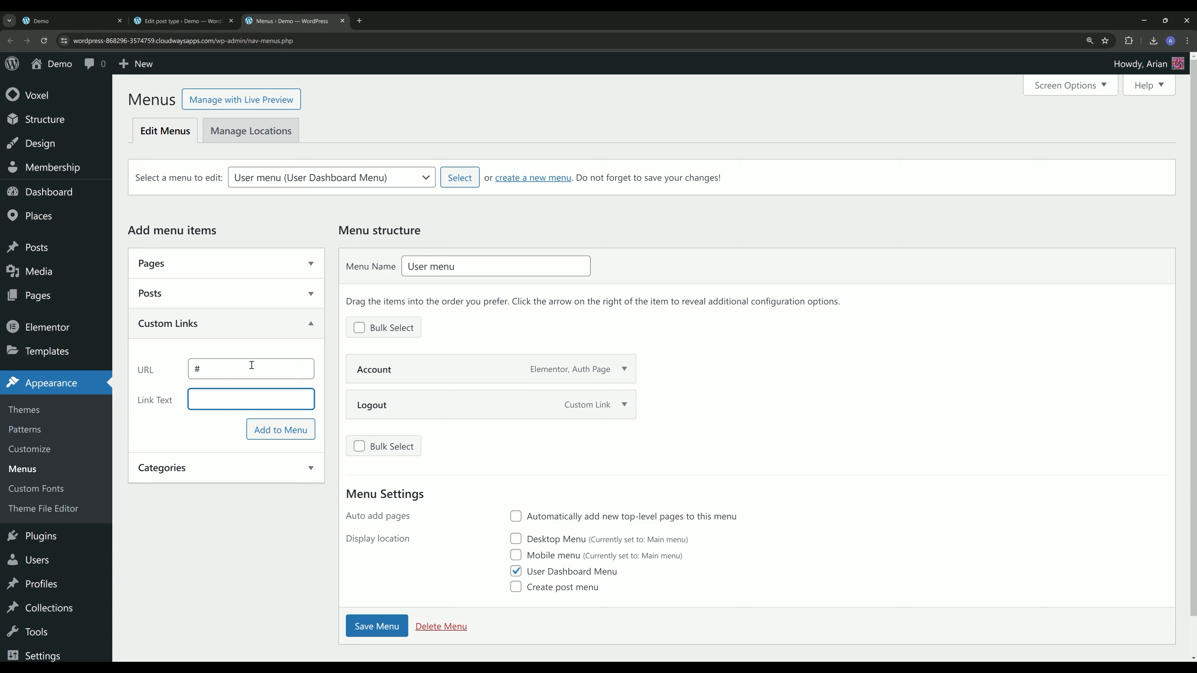
pyautogui.write('Pro')
pyautogui.press('Return')
# Move the Profile item above Account in the User menu and give it the person icon from the Media Library.
pyautogui.moveTo(608, 440); pyautogui.dragTo(609, 379)
pyautogui.click(624, 369)
pyautogui.scroll(-2, 472, 378)
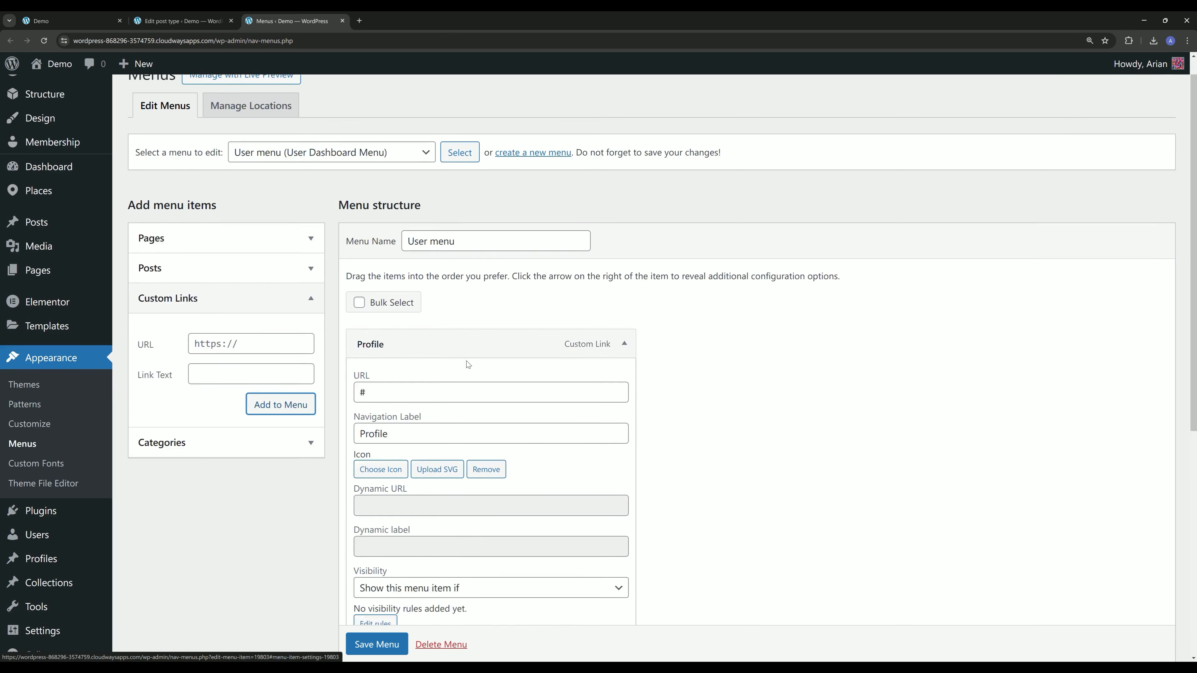
pyautogui.click(432, 404)
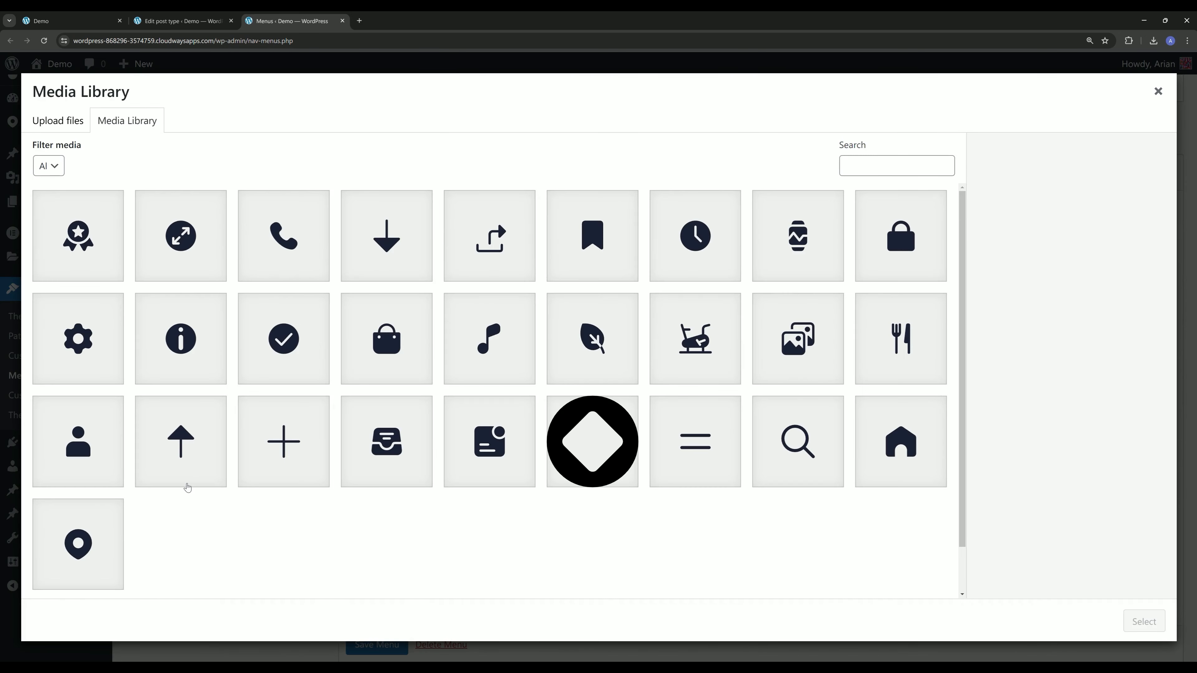
pyautogui.click(102, 461)
pyautogui.click(1144, 622)
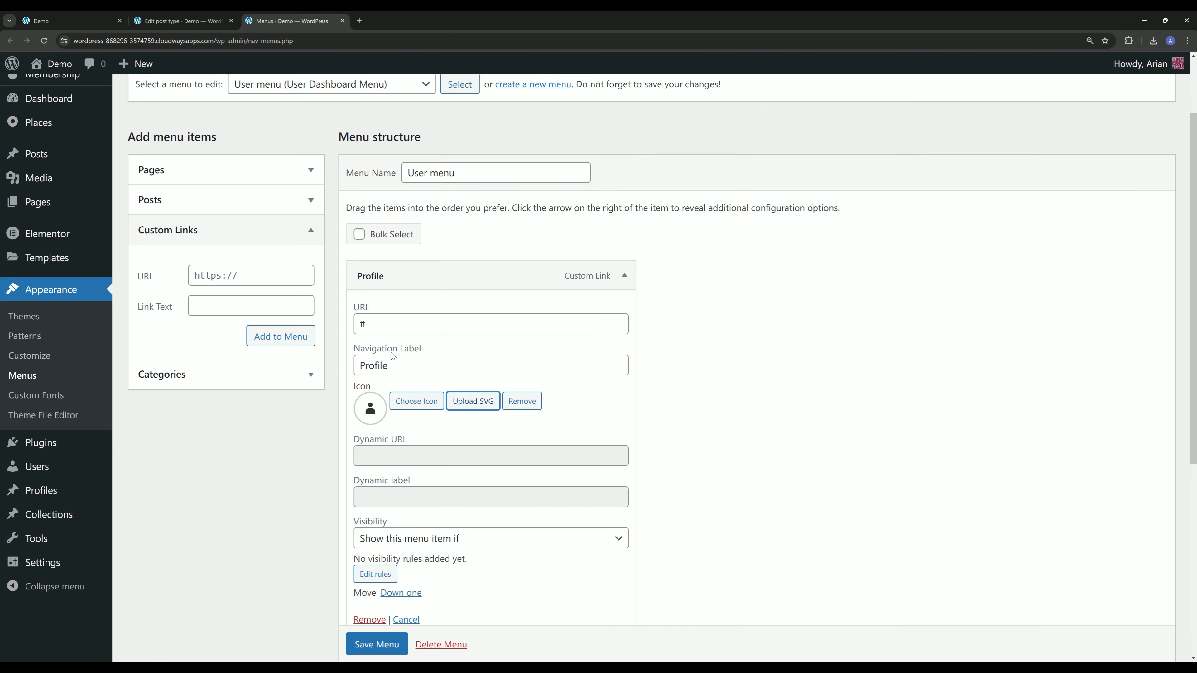
# Set the Profile item's dynamic URL to the user's Profile URL tag and save the User menu.
pyautogui.scroll(-3, 446, 255)
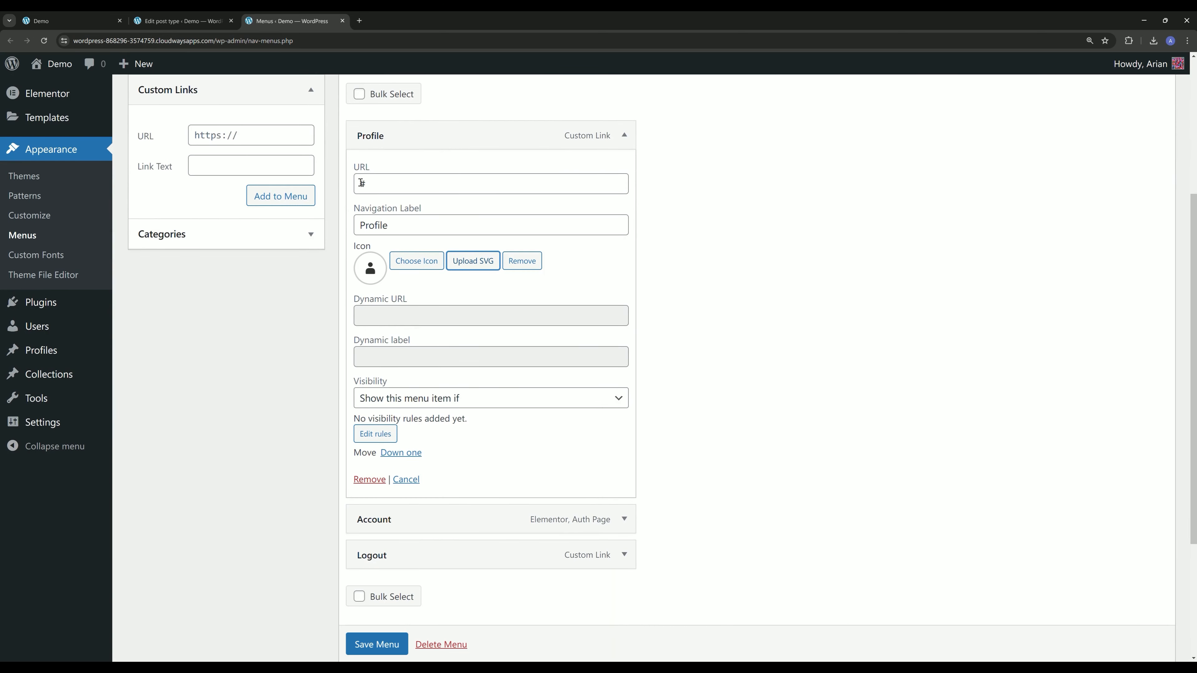
pyautogui.click(379, 313)
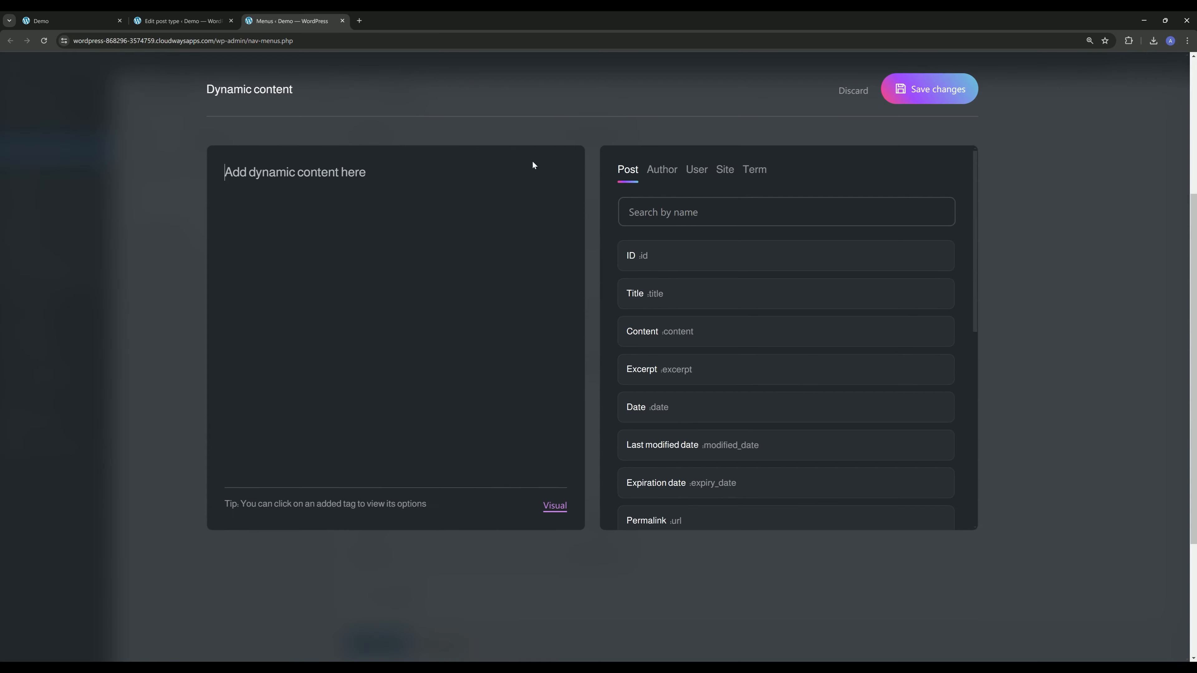
pyautogui.click(696, 171)
pyautogui.scroll(-4, 688, 283)
pyautogui.click(682, 374)
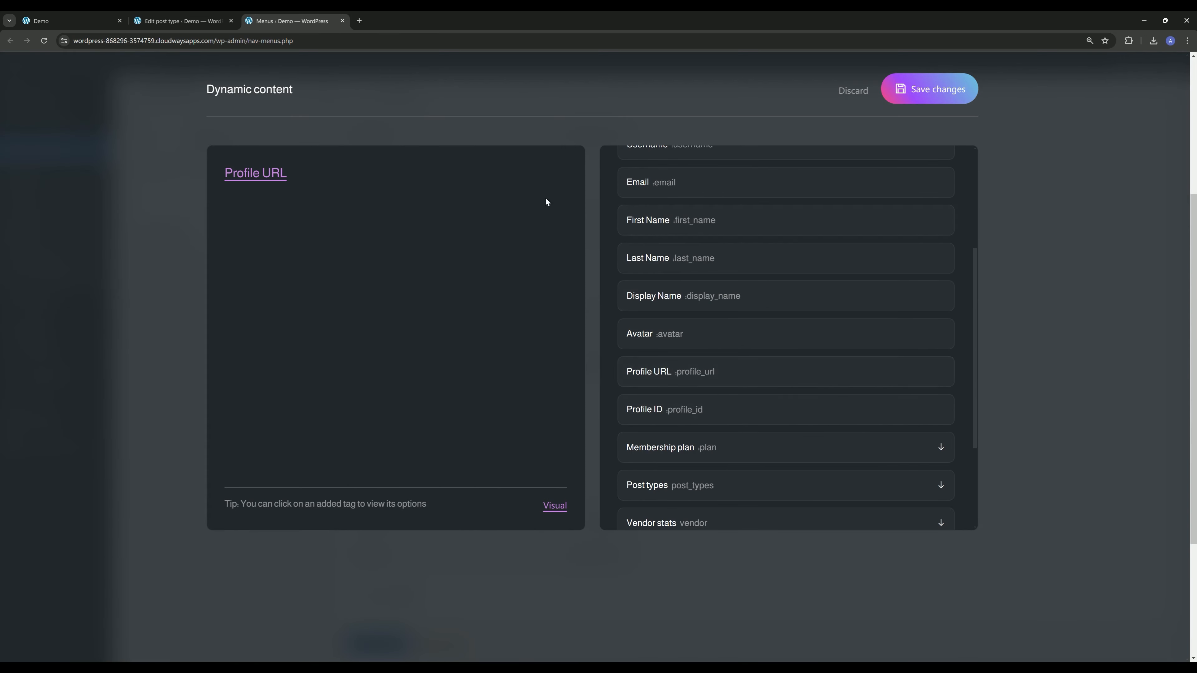
pyautogui.click(896, 99)
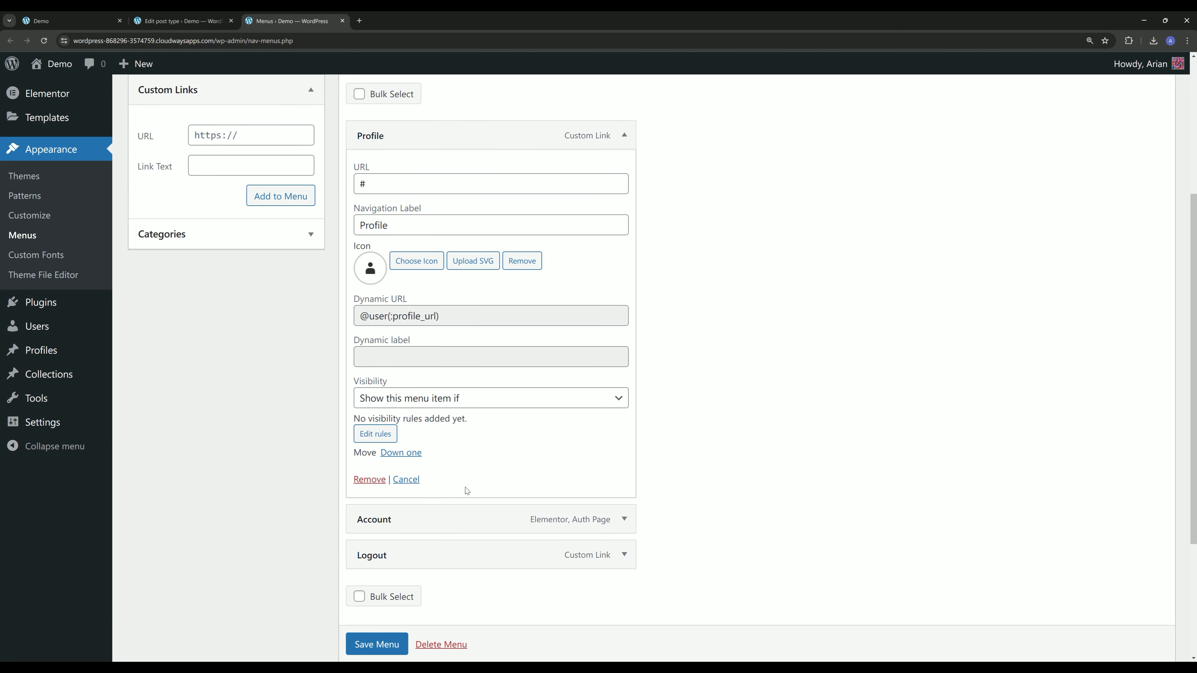
pyautogui.click(377, 646)
# Switch to the site's front end and view the current user's profile page through the user menu.
pyautogui.hotkey('ctrl', 'Tab')
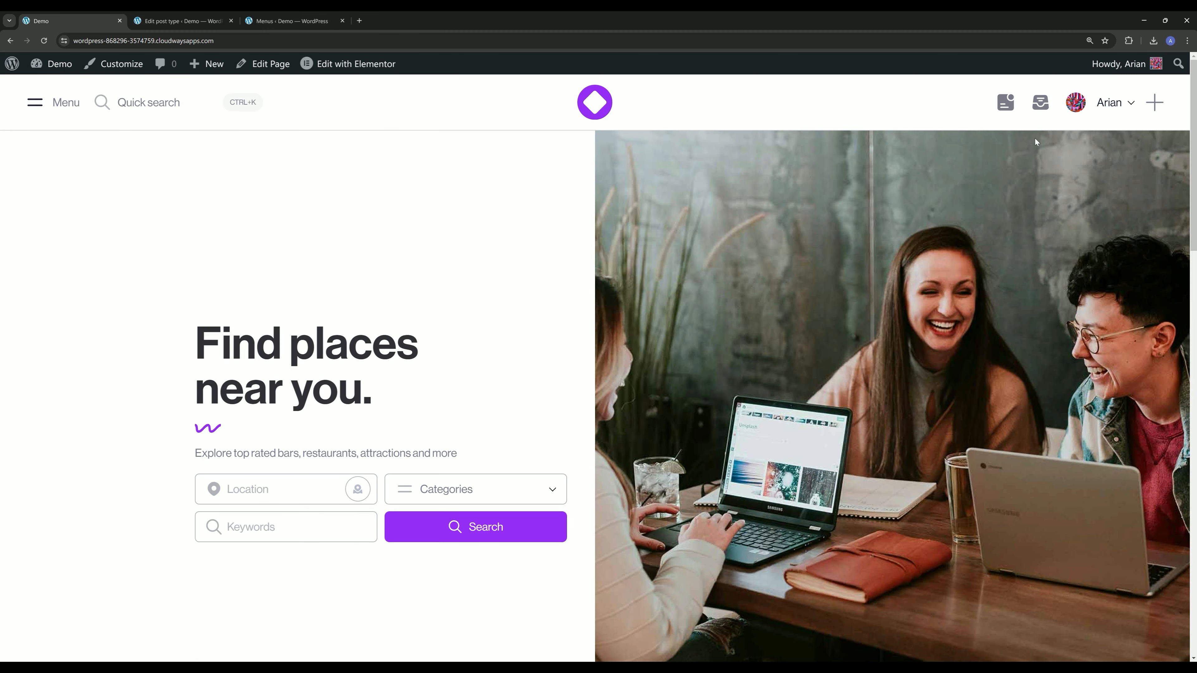
pyautogui.click(1089, 112)
pyautogui.click(1014, 176)
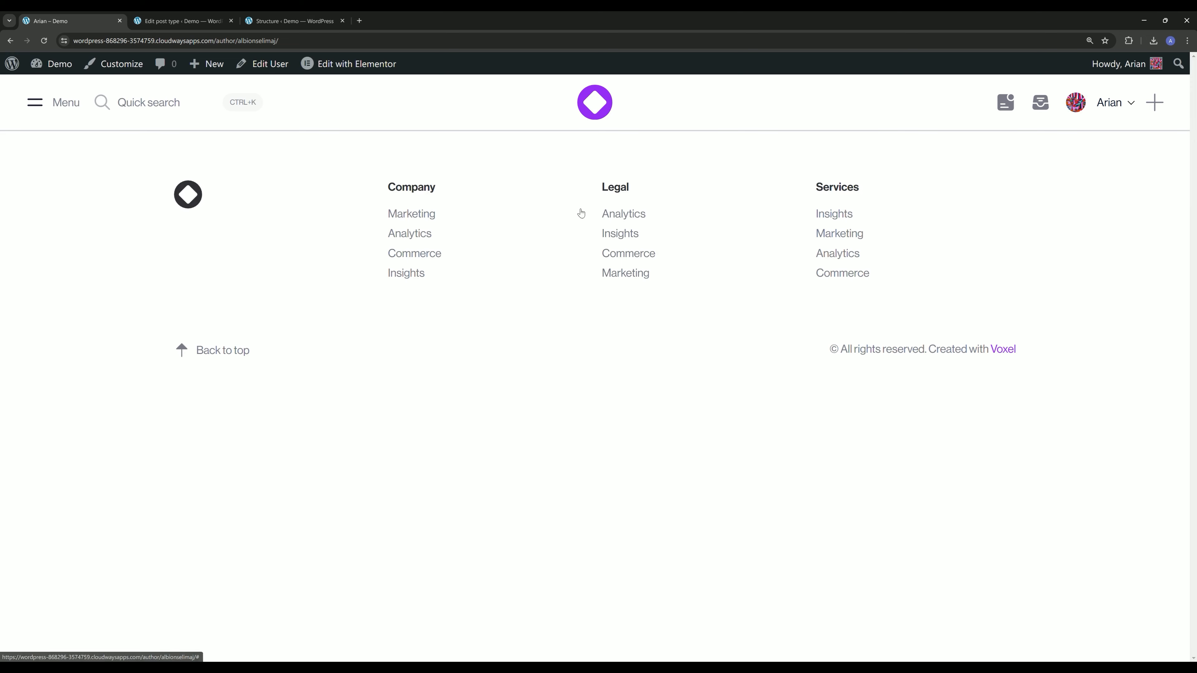
# Assign the images.jpg placeholder from the Media Library to the Profile picture field of the Profiles post type and save the field options.
pyautogui.click(187, 19)
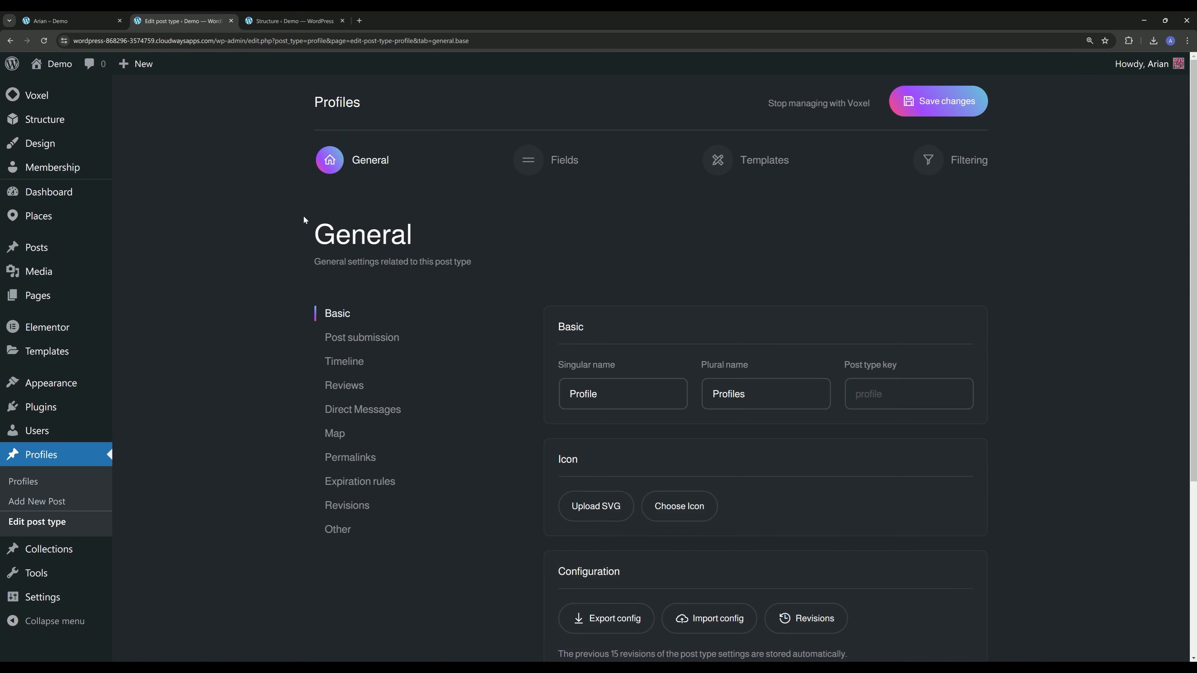
pyautogui.click(552, 160)
pyautogui.scroll(-2, 249, 219)
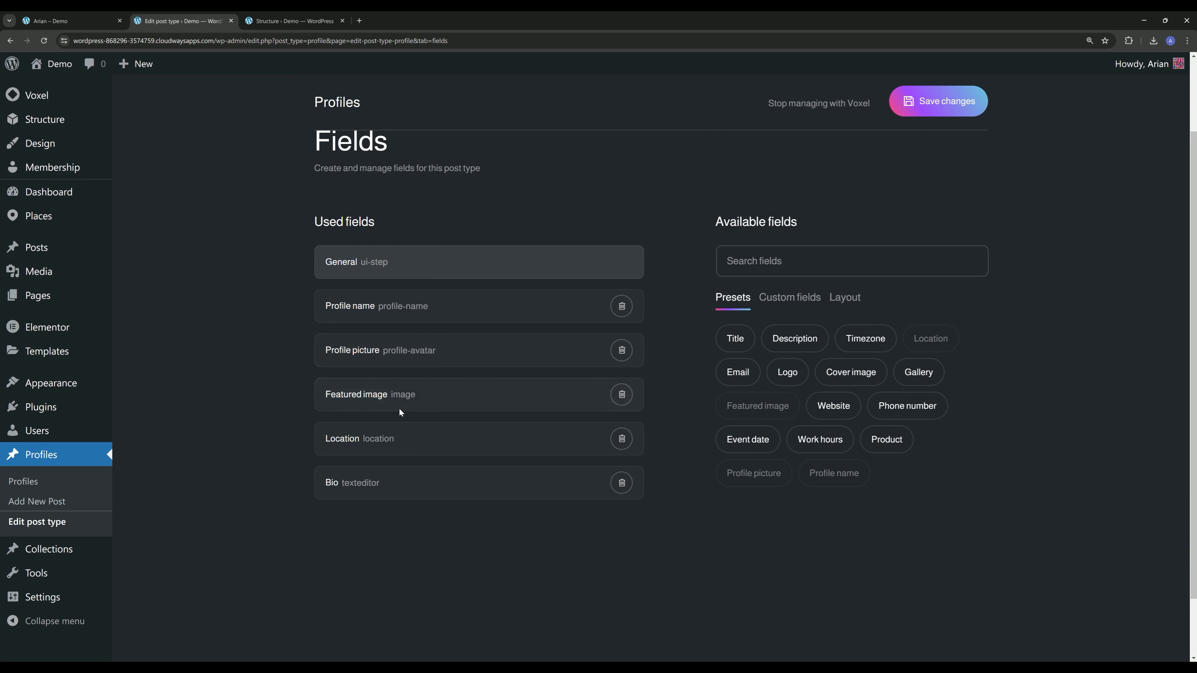
pyautogui.scroll(-2, 375, 363)
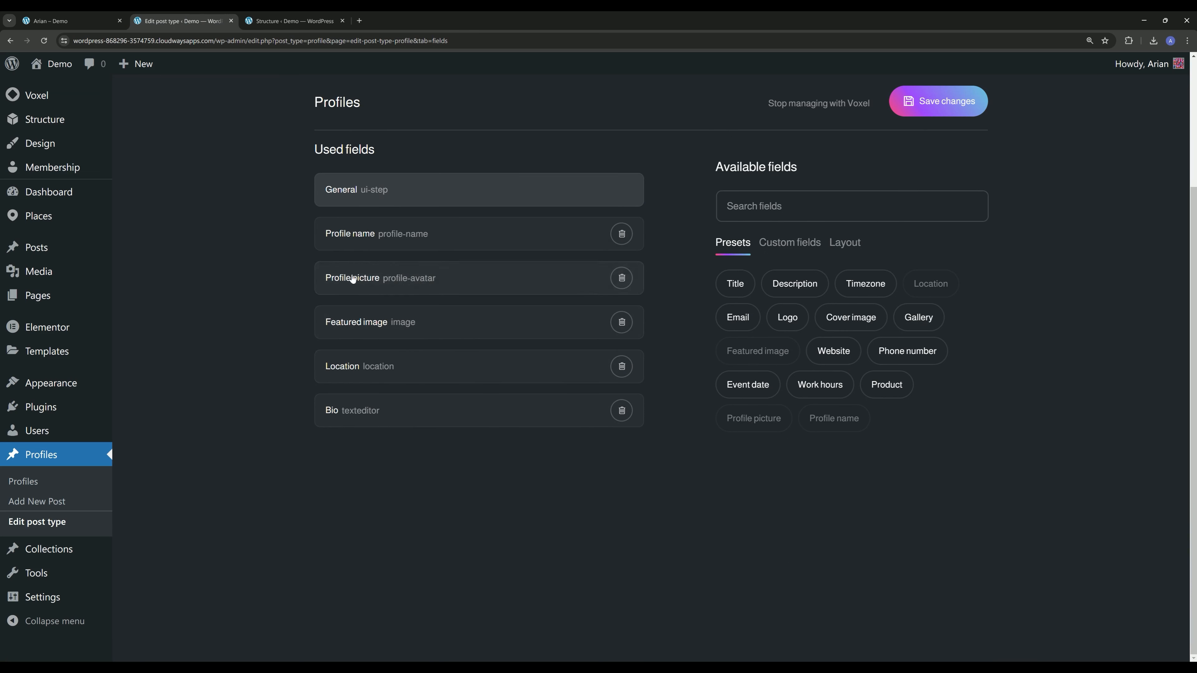
pyautogui.click(380, 284)
pyautogui.click(355, 521)
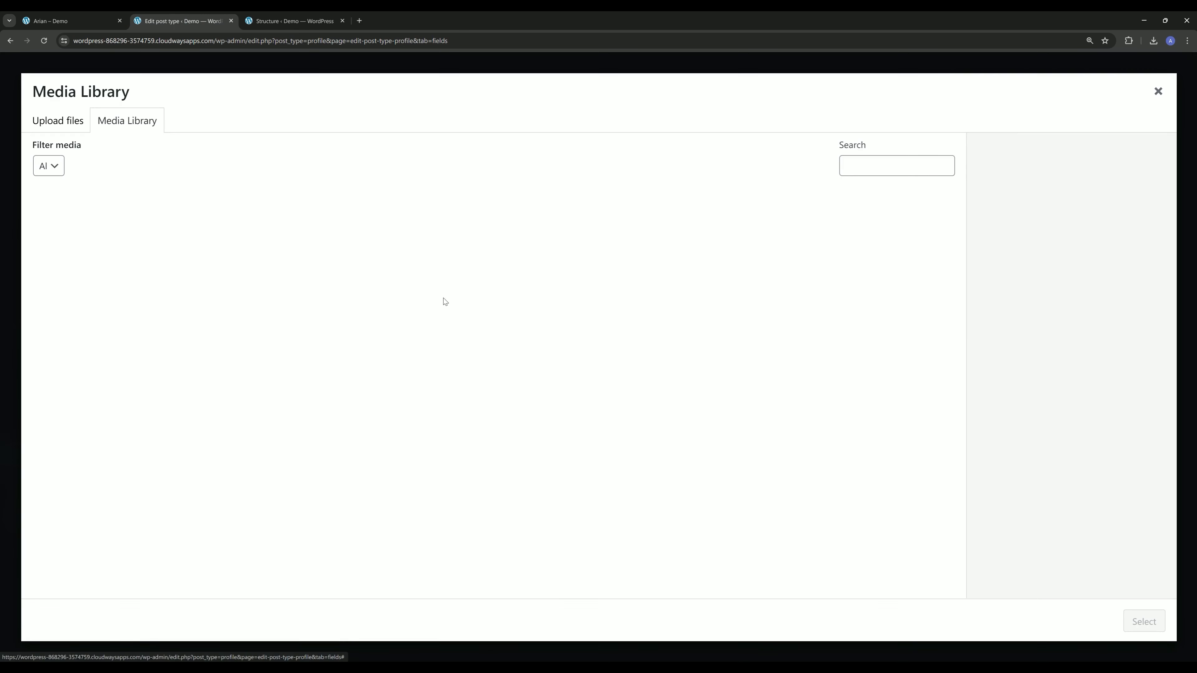
pyautogui.click(508, 245)
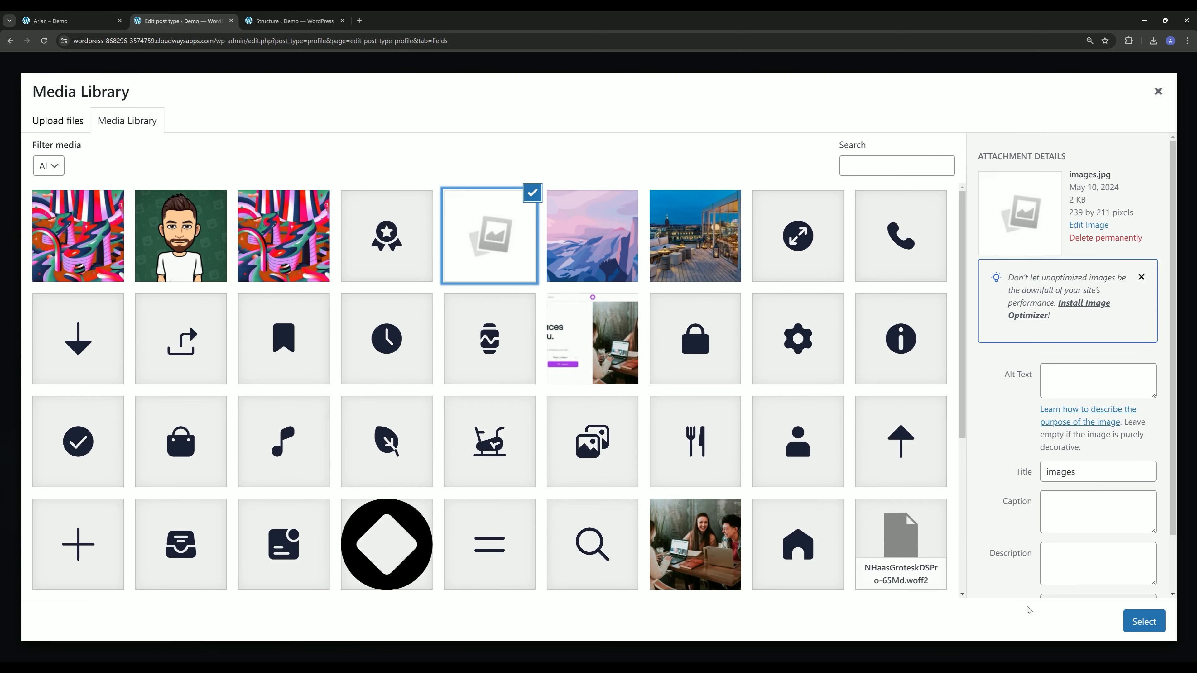
pyautogui.click(1135, 623)
pyautogui.click(823, 88)
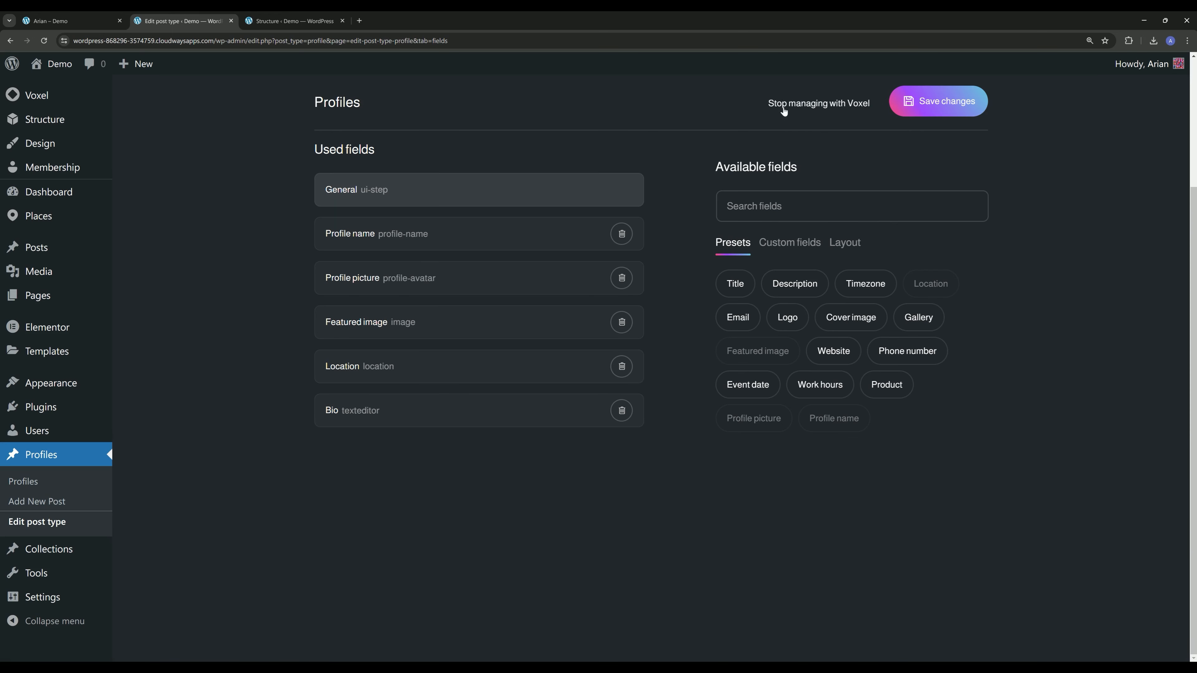
# Set the purple mountain landscape from the Media Library as the Featured image field's default image and save the Profiles post type.
pyautogui.click(391, 324)
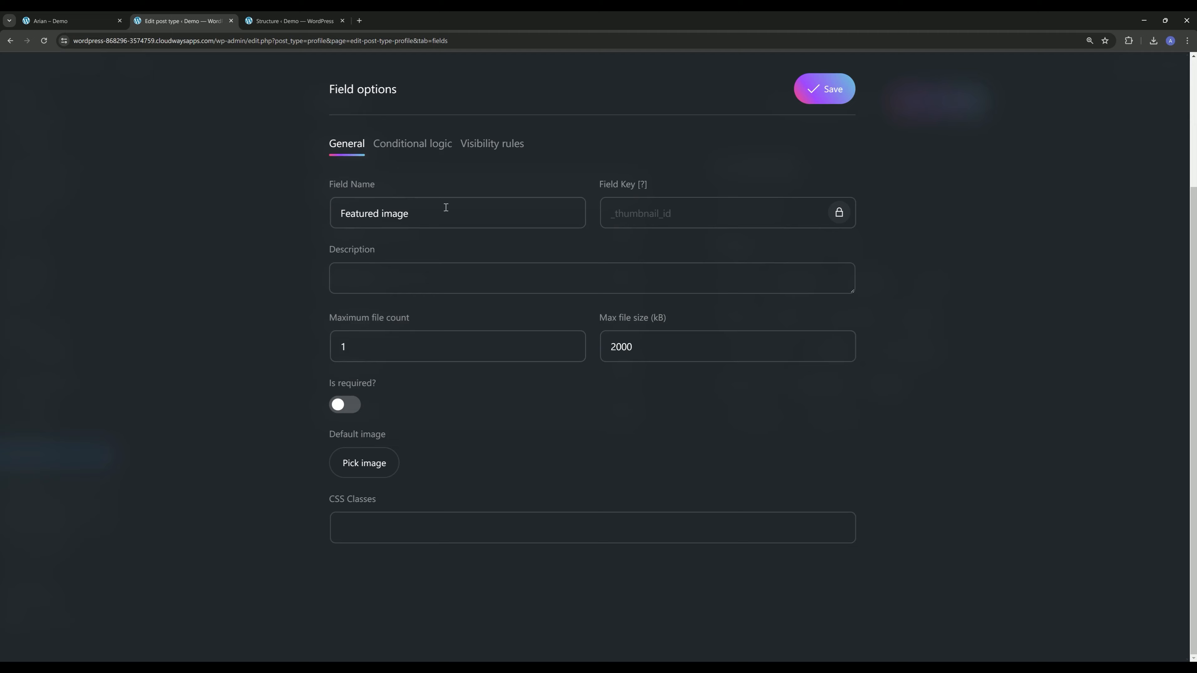
pyautogui.click(371, 463)
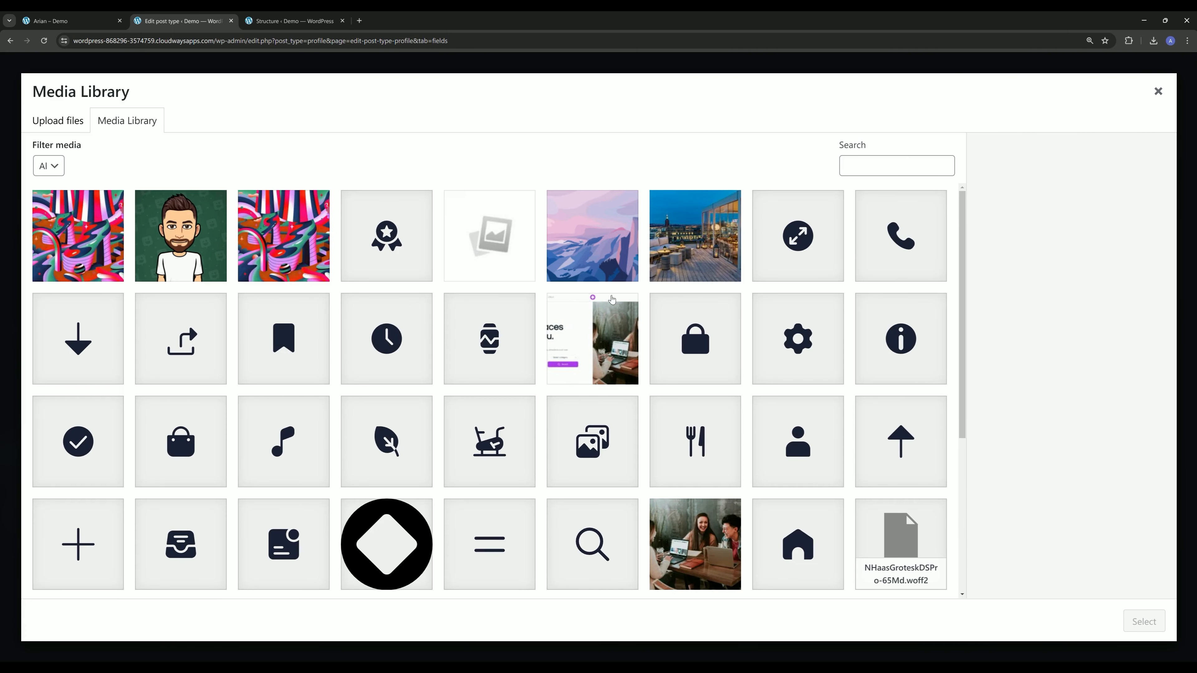
pyautogui.click(606, 260)
pyautogui.click(1132, 622)
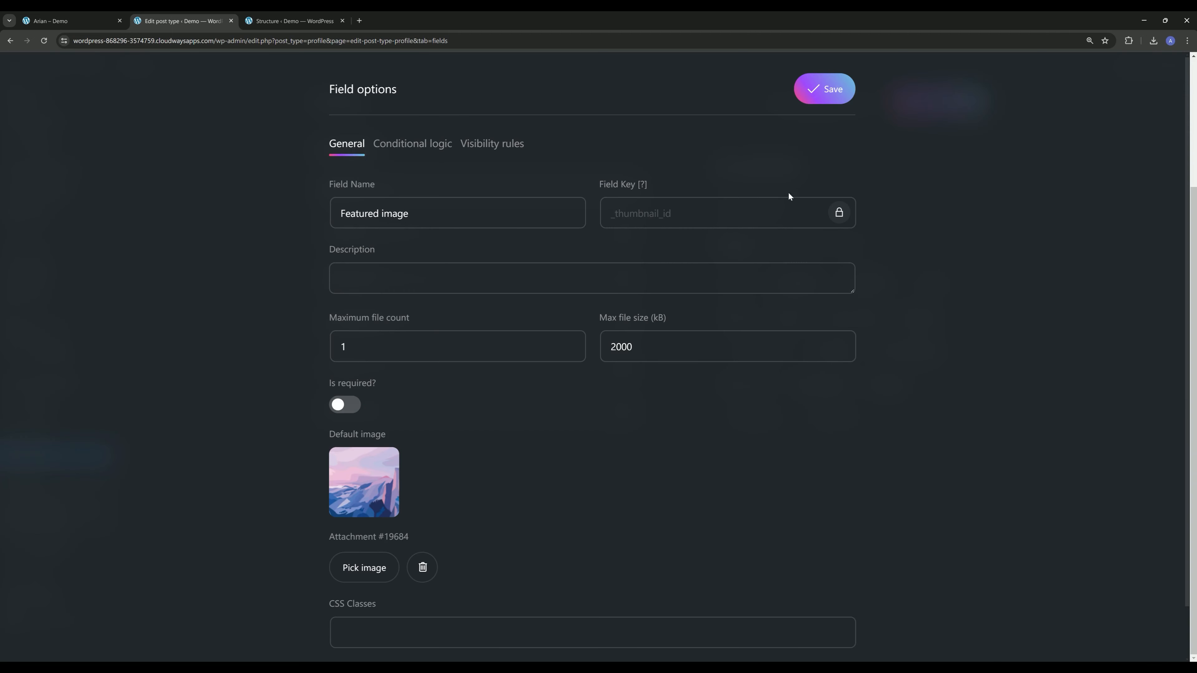
pyautogui.click(824, 88)
pyautogui.click(921, 101)
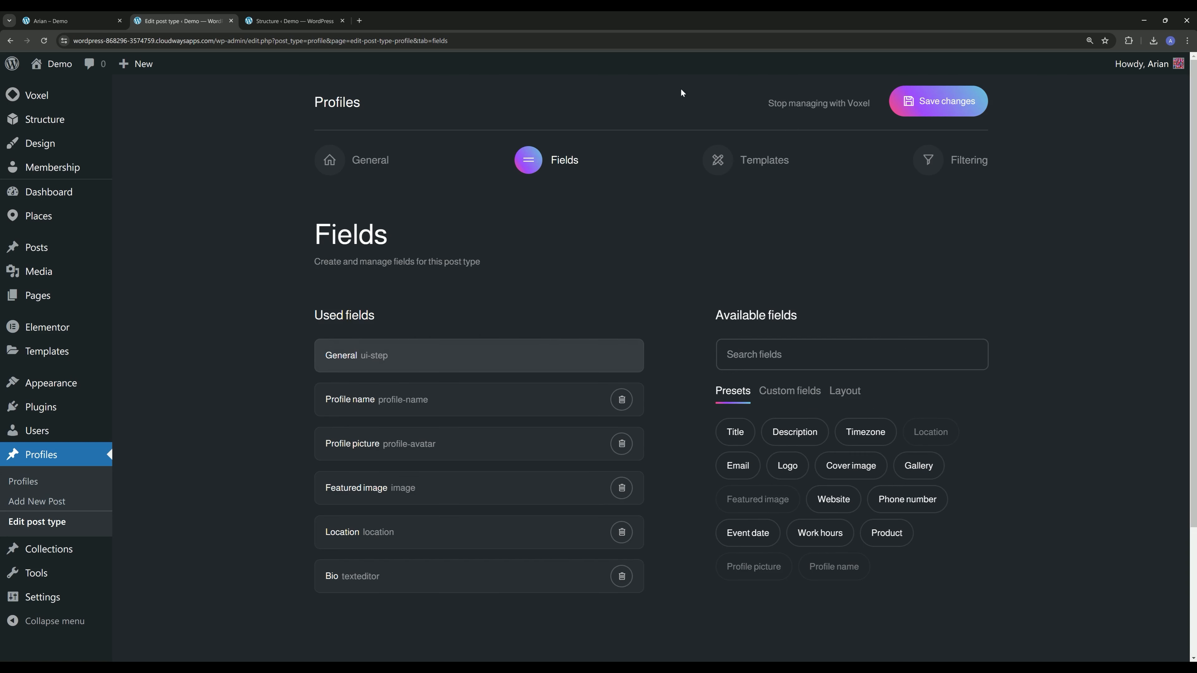
# Copy the main container from the Create Post base template of the Places post type.
pyautogui.click(741, 160)
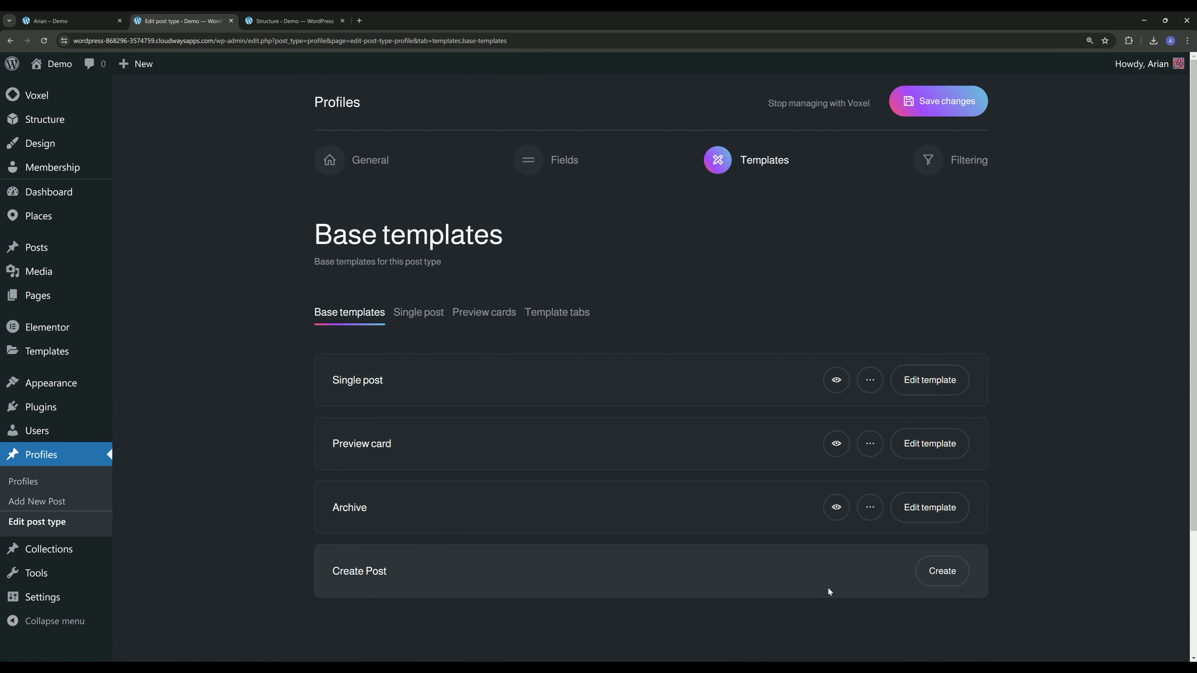
pyautogui.hotkey('ctrl', 'Tab')
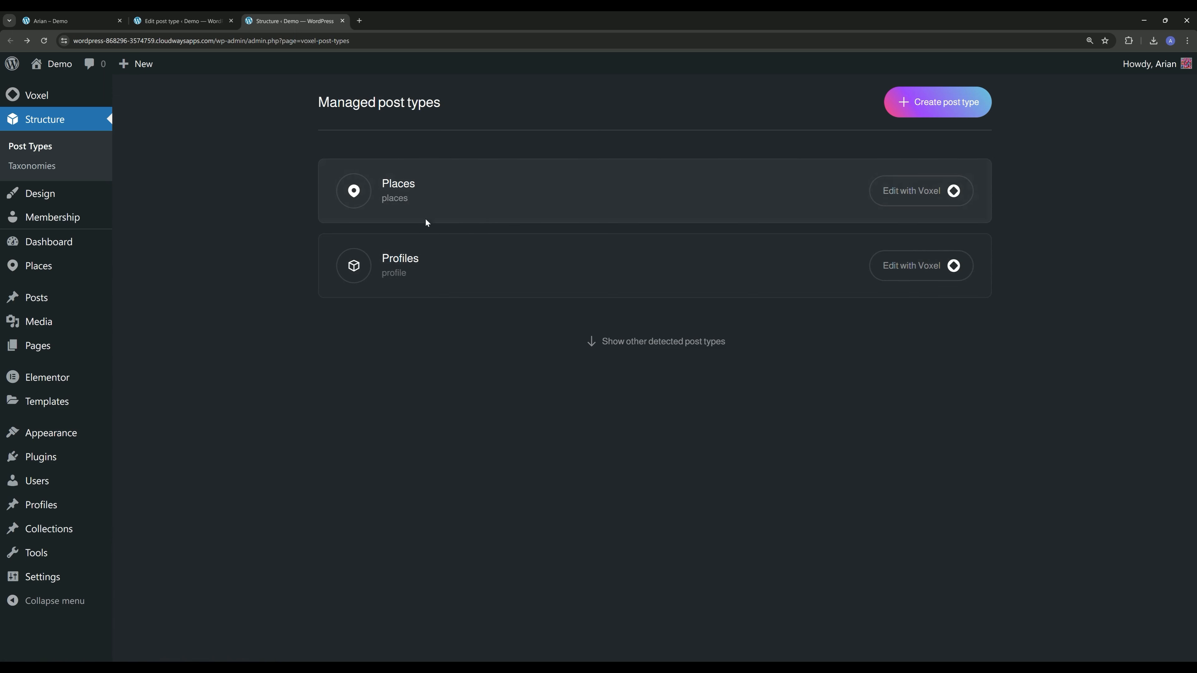
pyautogui.click(913, 200)
pyautogui.click(729, 175)
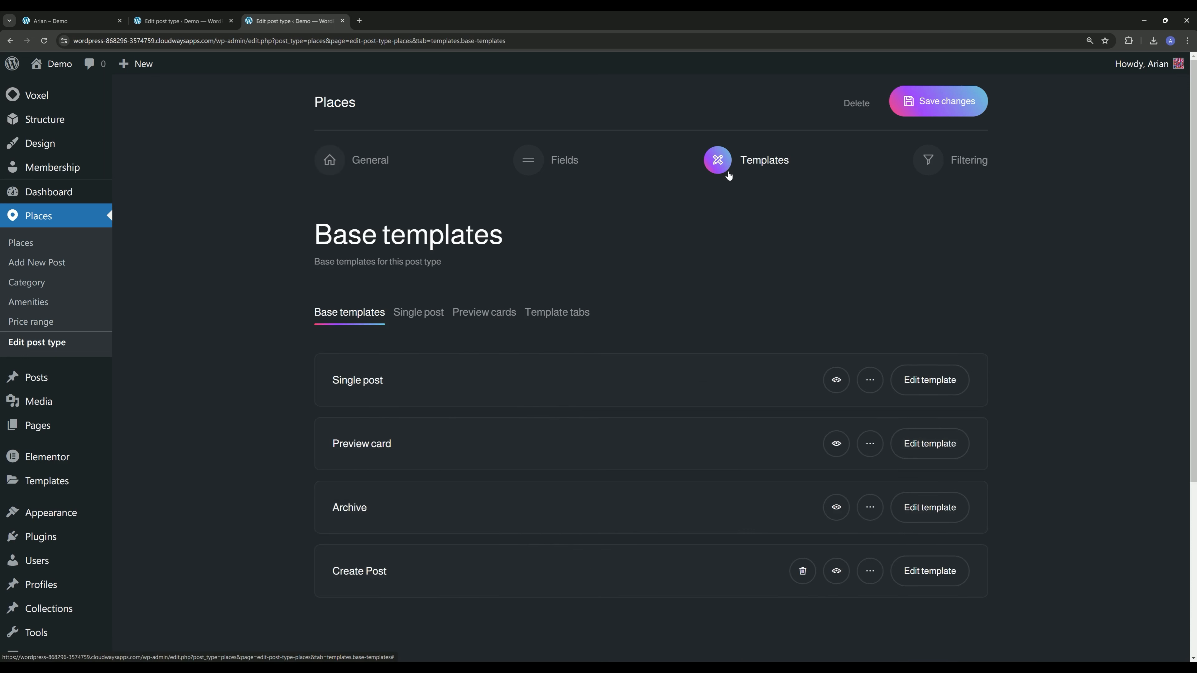
pyautogui.scroll(-3, 391, 514)
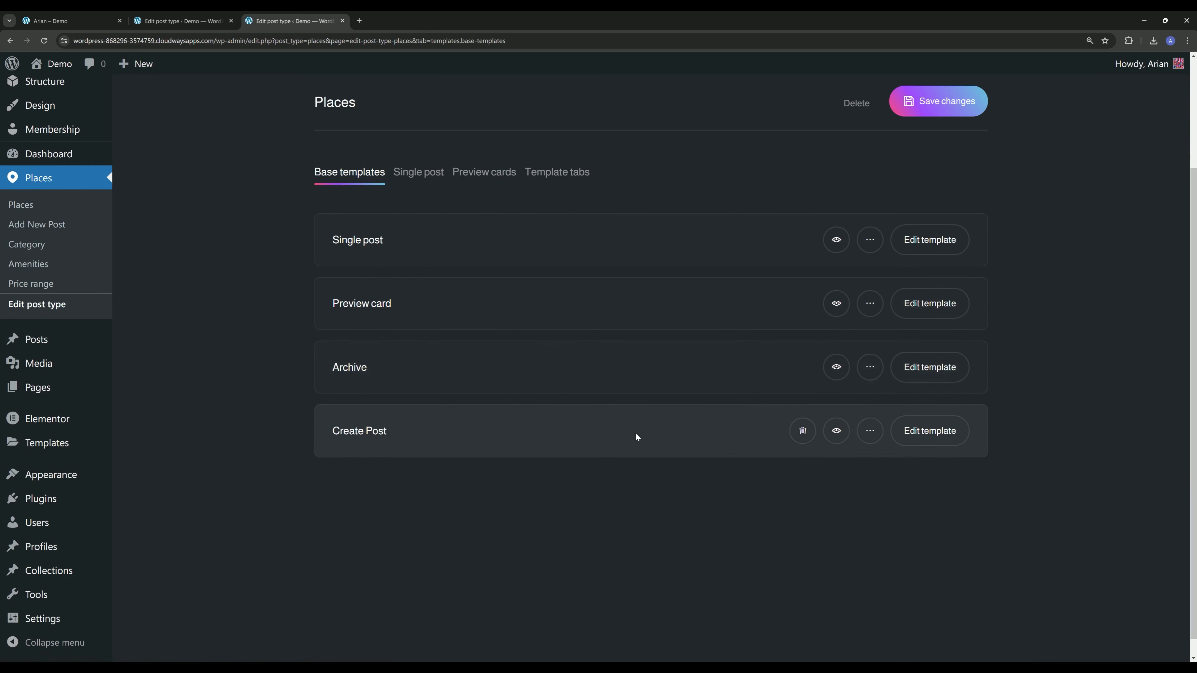
pyautogui.click(921, 441)
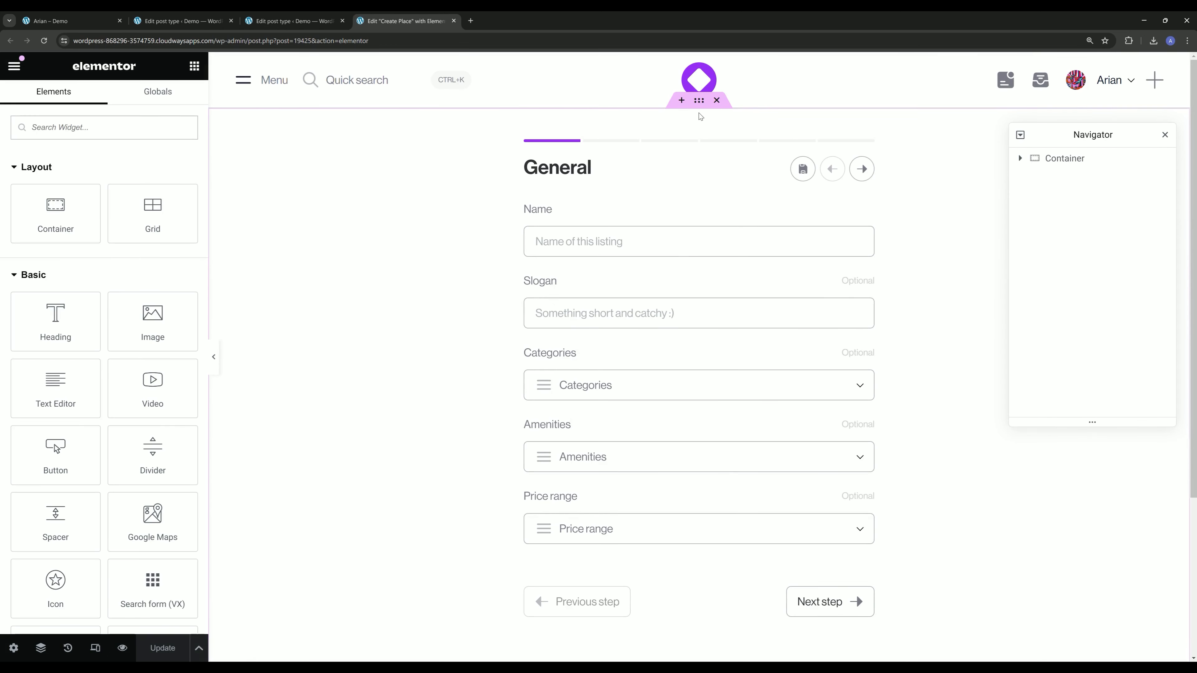
pyautogui.rightClick(699, 103)
pyautogui.click(743, 203)
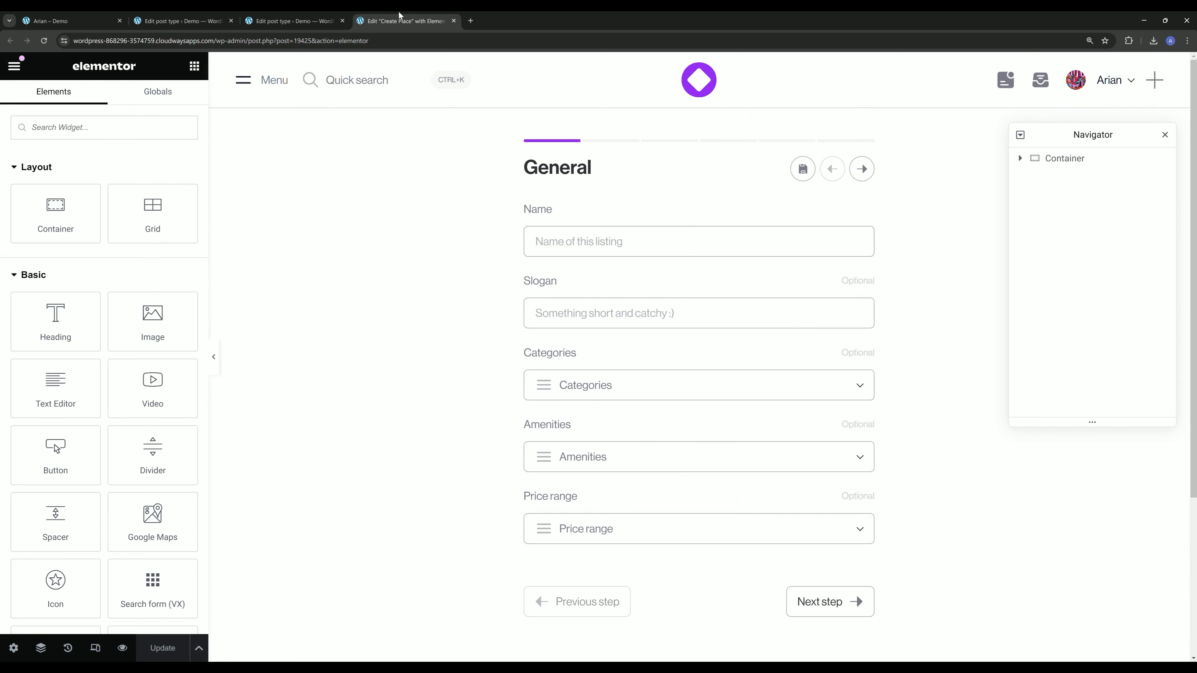
# Close the Places pages, create the Create Post base template for the Profiles post type and open it for editing.
pyautogui.click(455, 21)
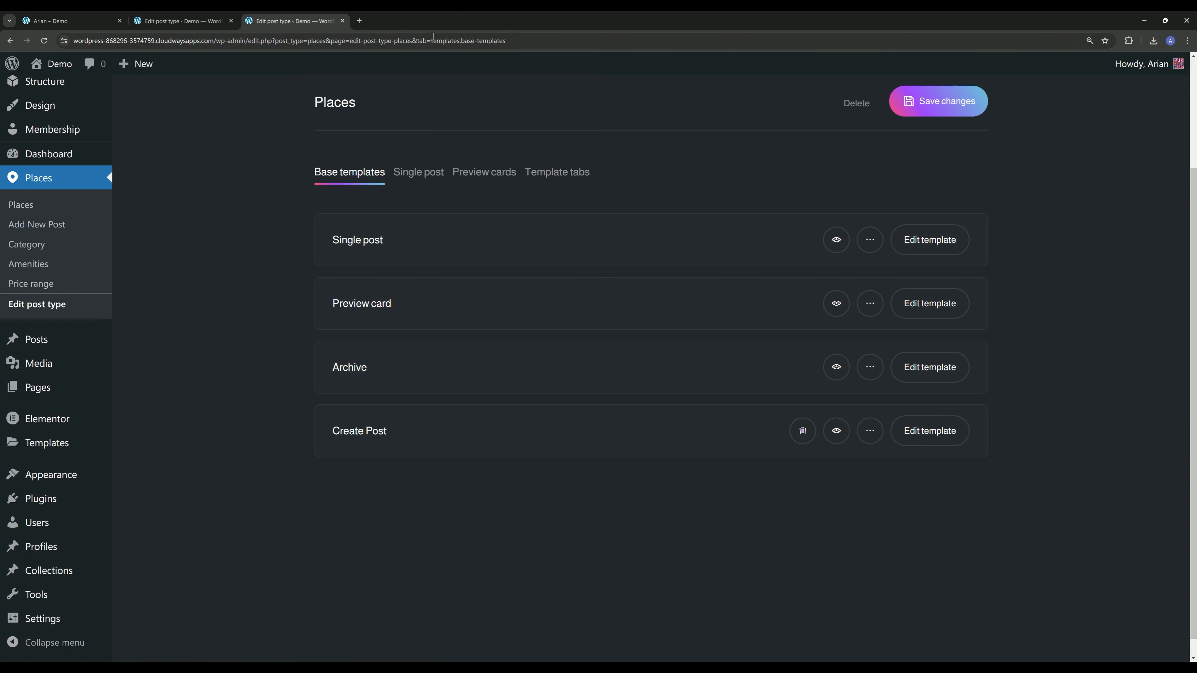
pyautogui.click(347, 24)
pyautogui.hotkey('ctrl', 'w')
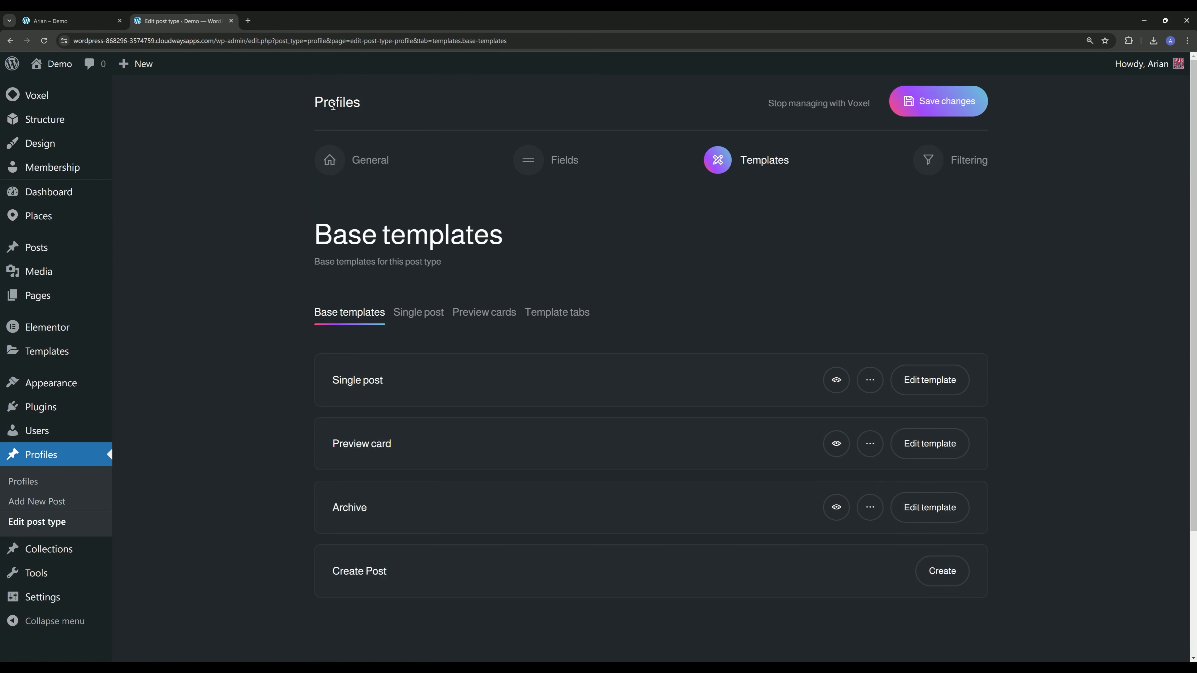
pyautogui.scroll(-3, 390, 499)
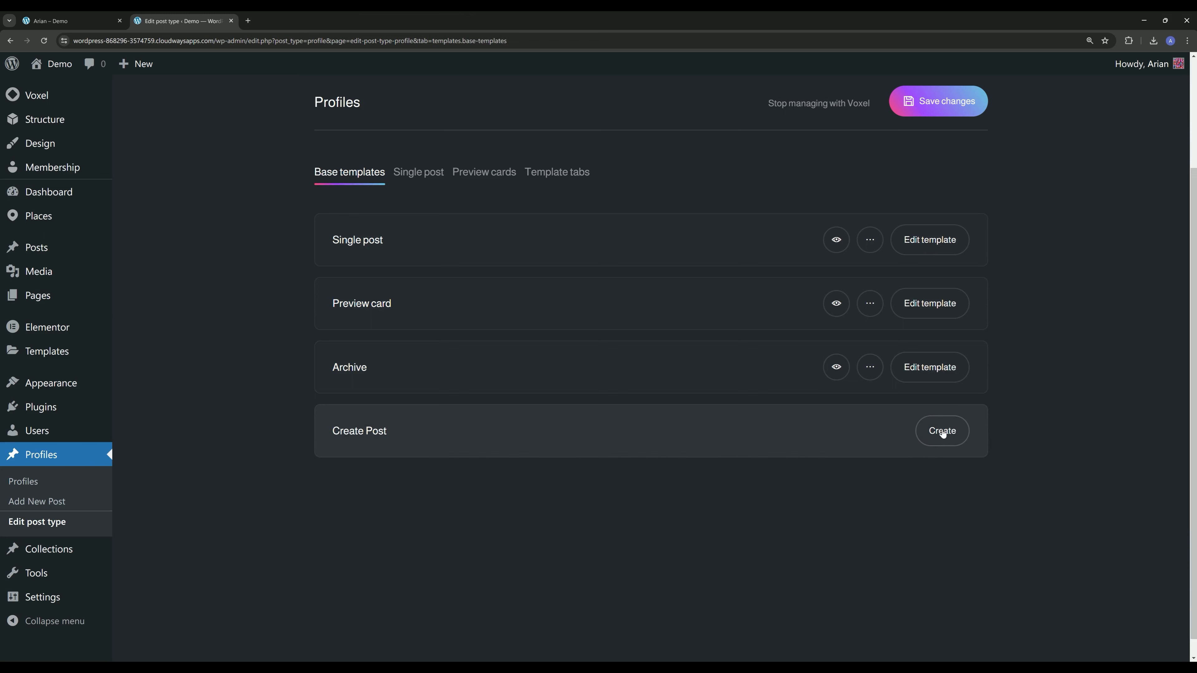
pyautogui.click(943, 433)
pyautogui.click(922, 440)
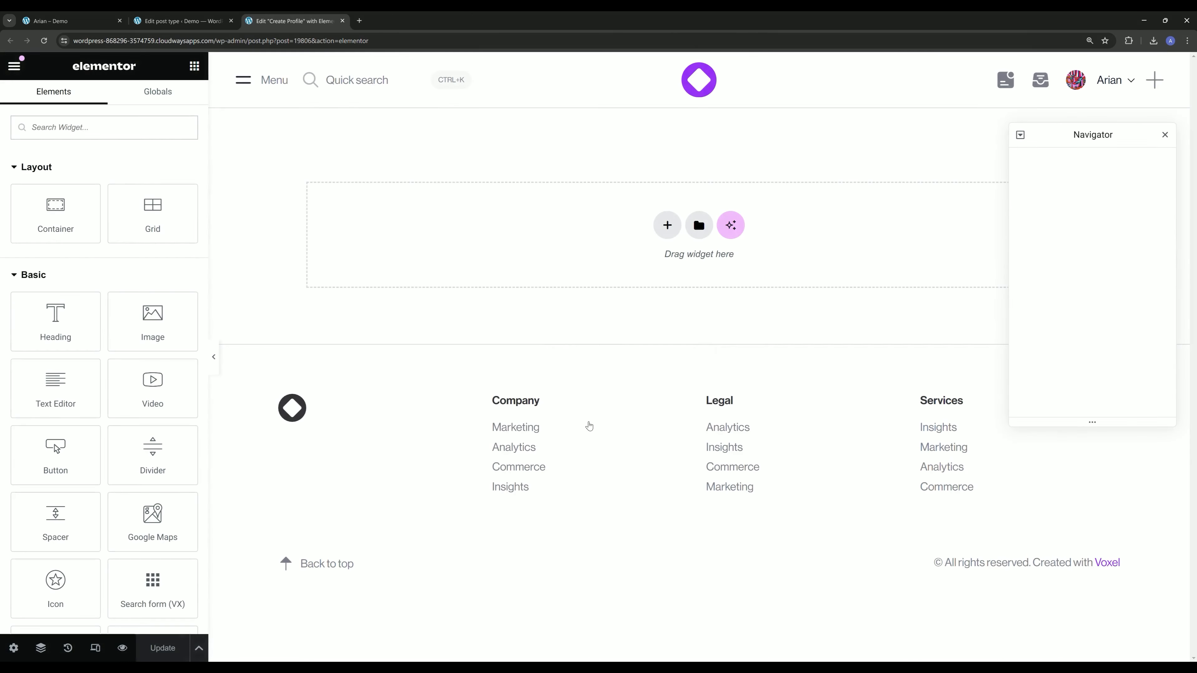
# Paste the copied container into the Create Profile template and set its Create post widget's post type to Profiles.
pyautogui.rightClick(497, 229)
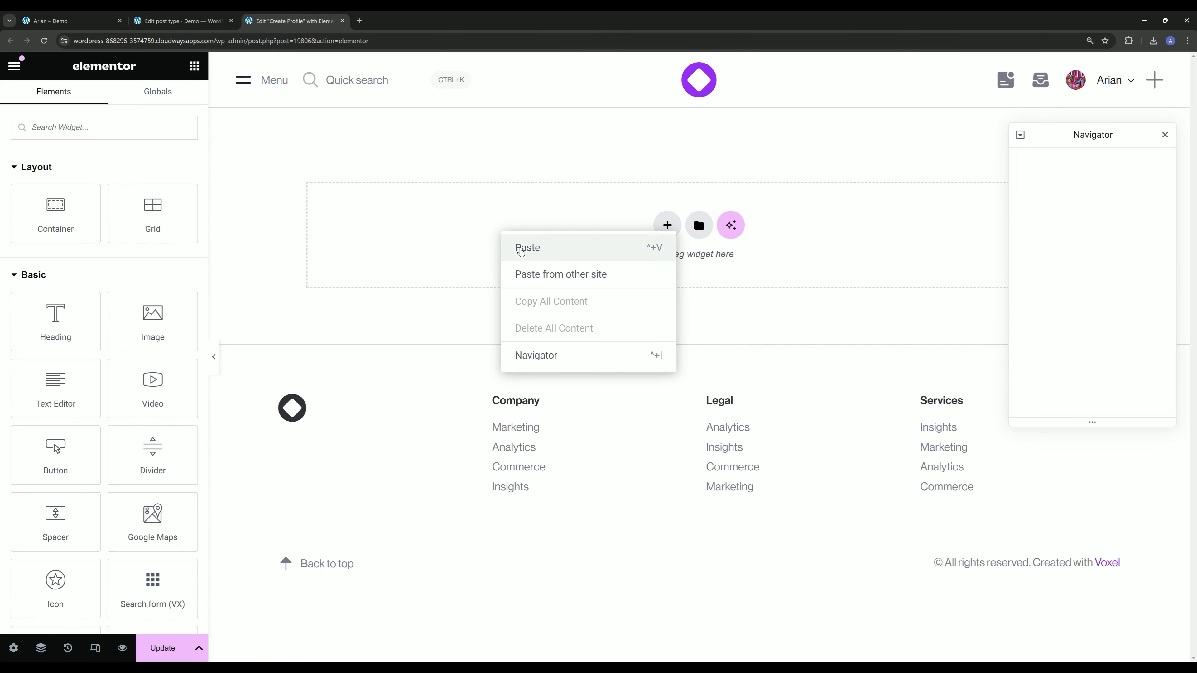
pyautogui.click(521, 247)
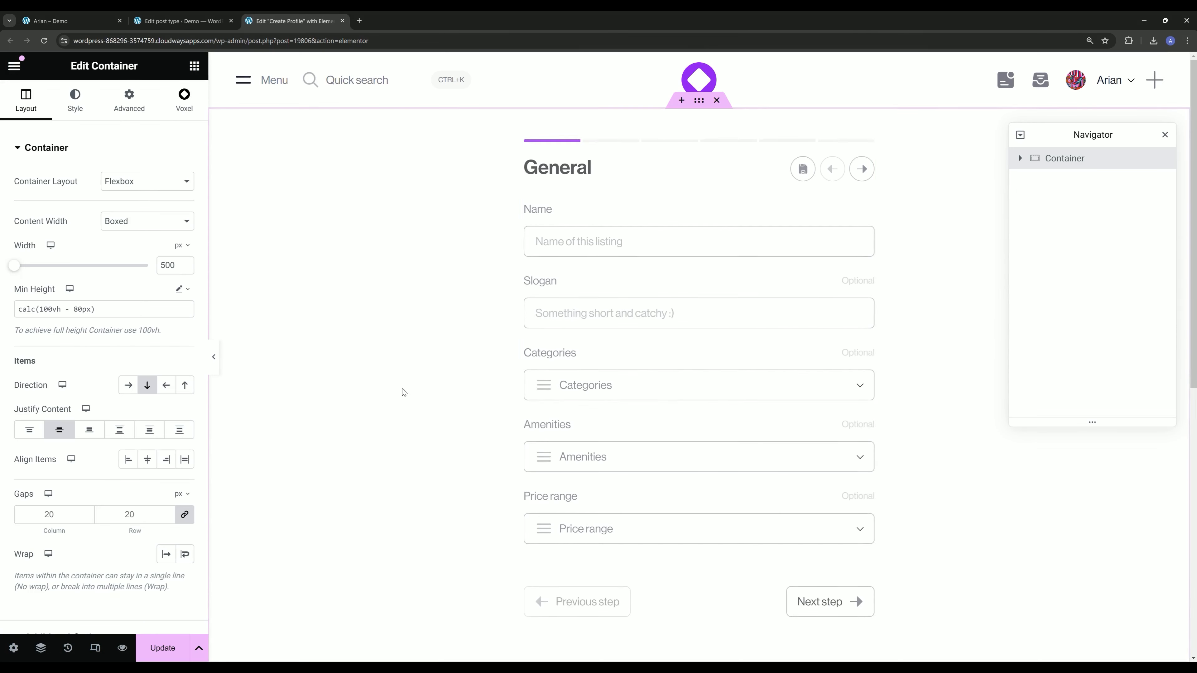
pyautogui.click(630, 197)
pyautogui.click(124, 182)
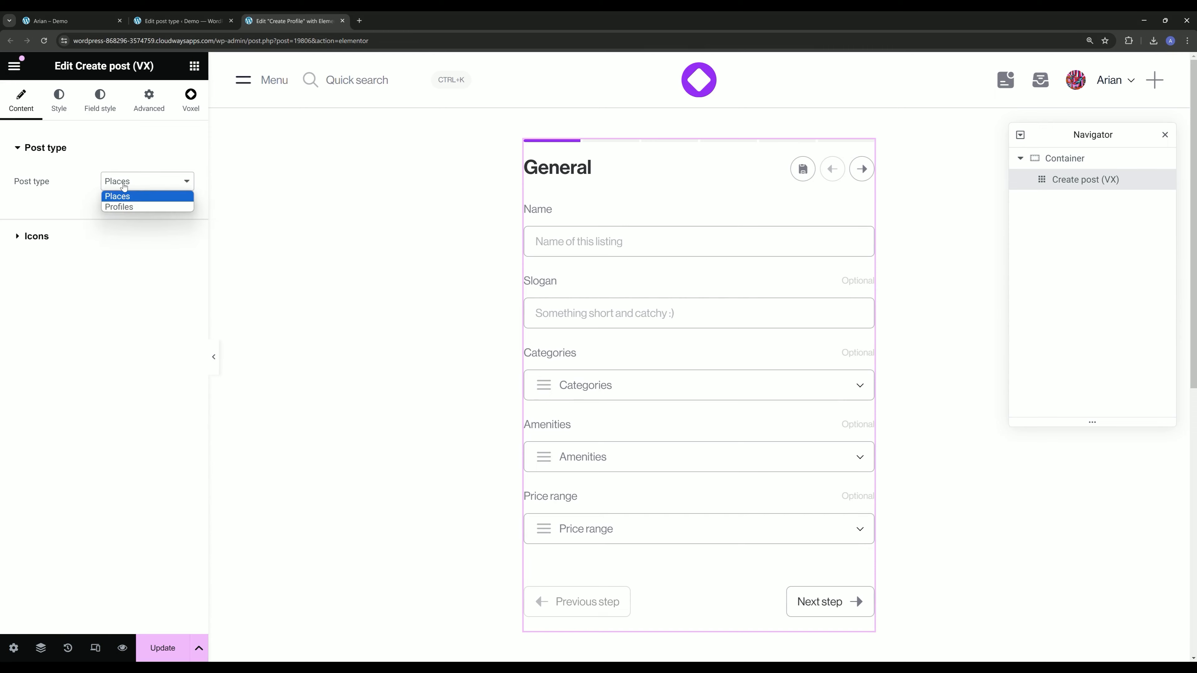
pyautogui.click(128, 207)
pyautogui.scroll(-6, 331, 323)
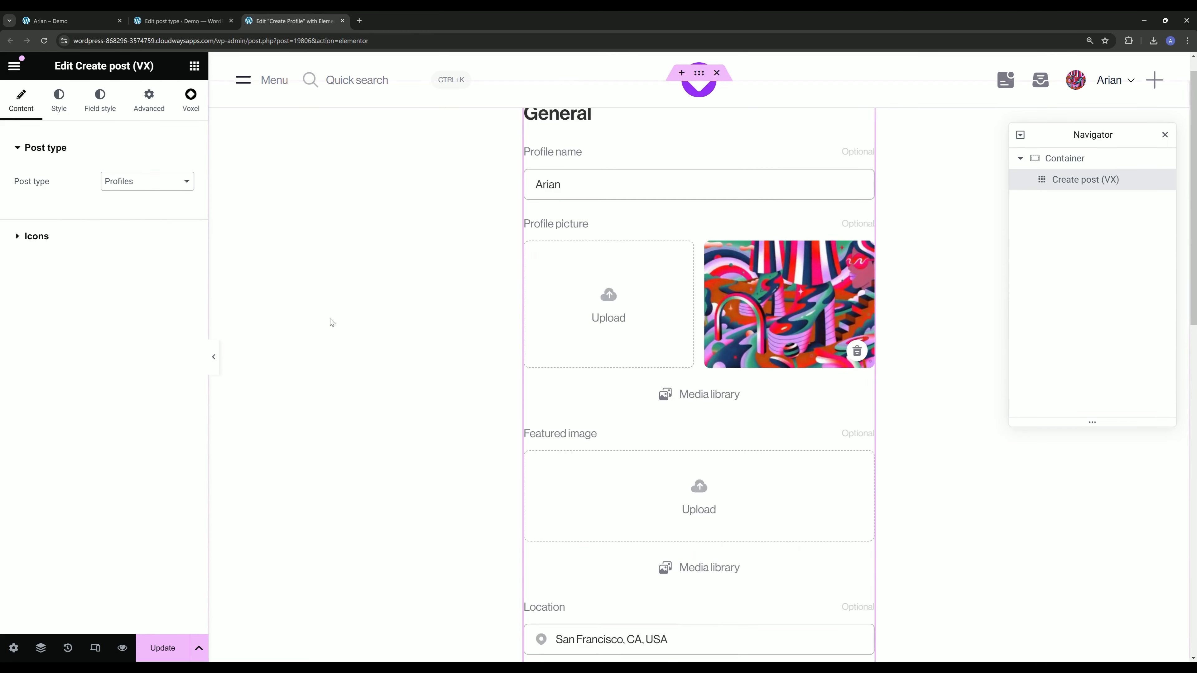
pyautogui.scroll(6, 331, 323)
# Switch the first Voxel option in the Create Profile template's page settings and close the template.
pyautogui.click(14, 648)
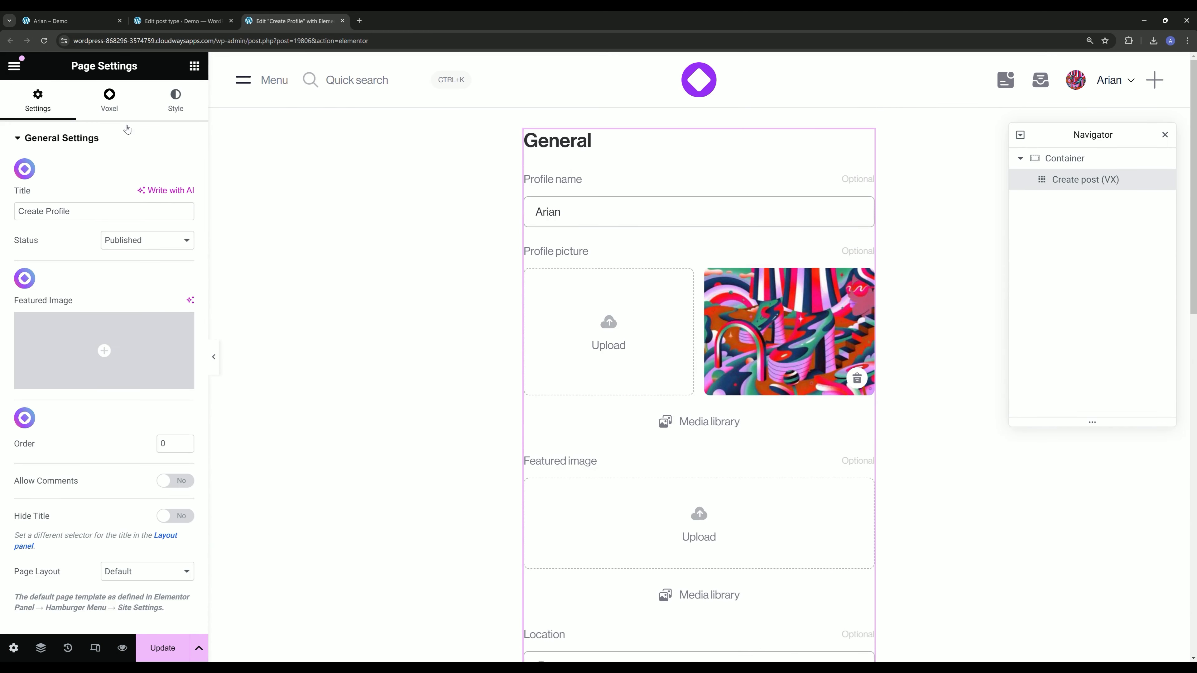
pyautogui.click(109, 99)
pyautogui.click(175, 192)
pyautogui.hotkey('ctrl', 'w')
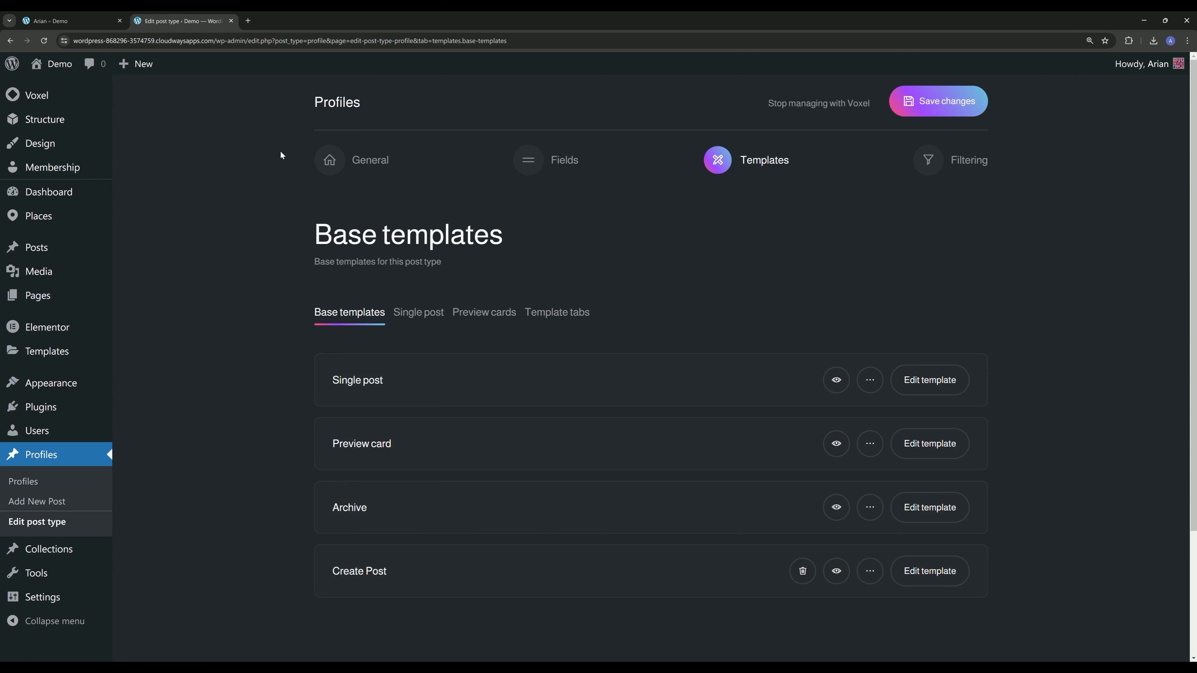
# Examine the site's Users list and the Profiles post list to compare users with their profile posts.
pyautogui.click(77, 119)
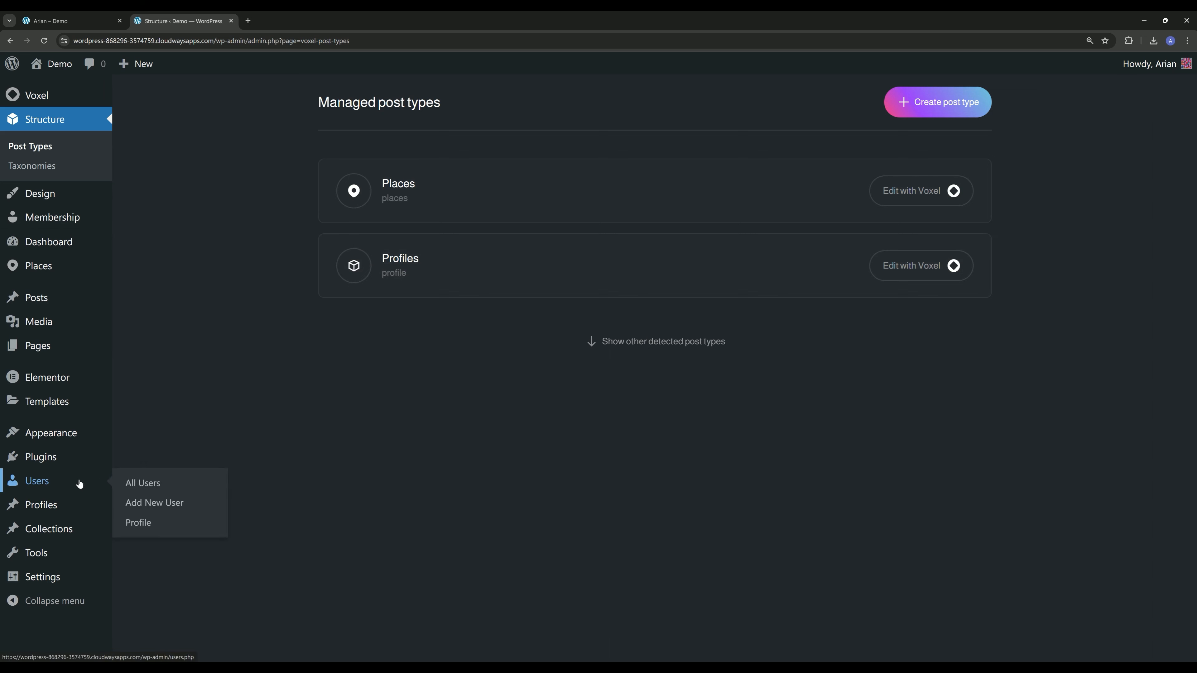
pyautogui.click(69, 485)
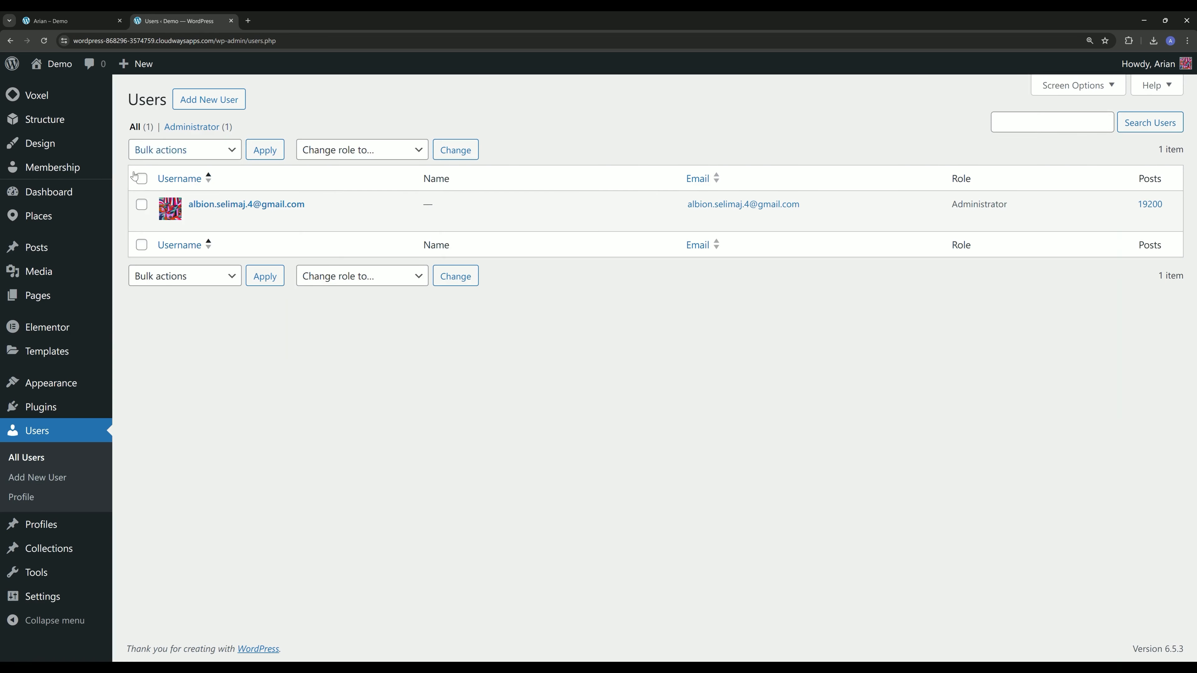
pyautogui.click(88, 520)
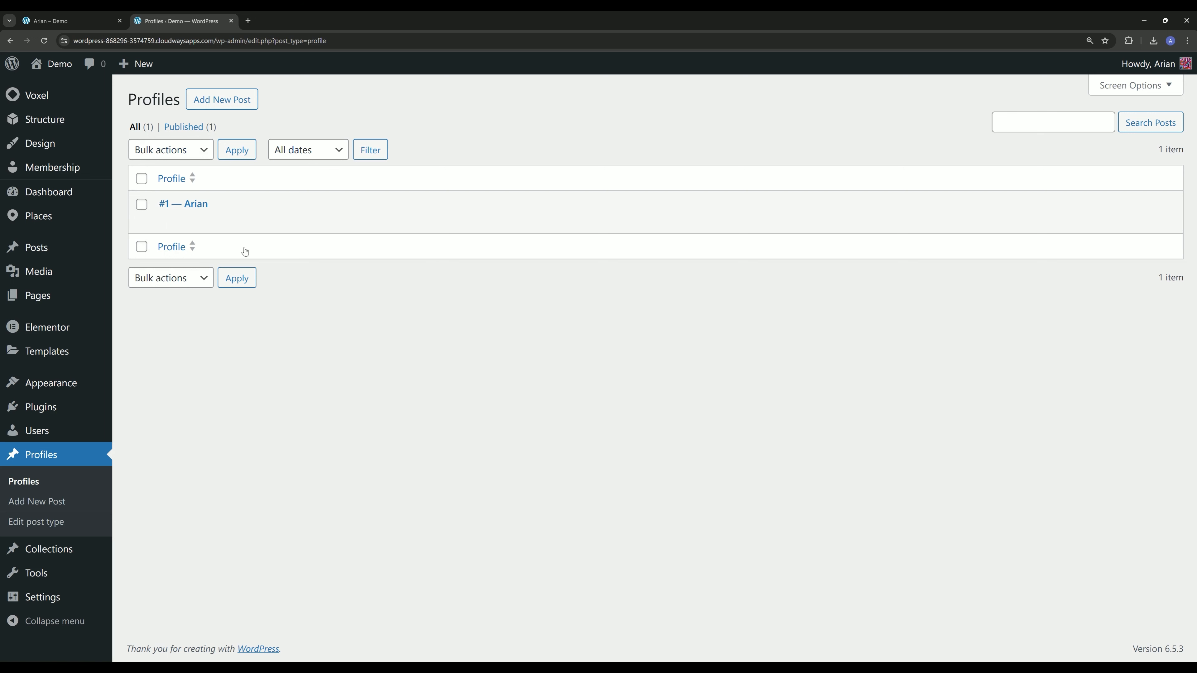
pyautogui.moveTo(192, 229)
# Open the Single post base template of the Profiles post type for editing.
pyautogui.click(45, 119)
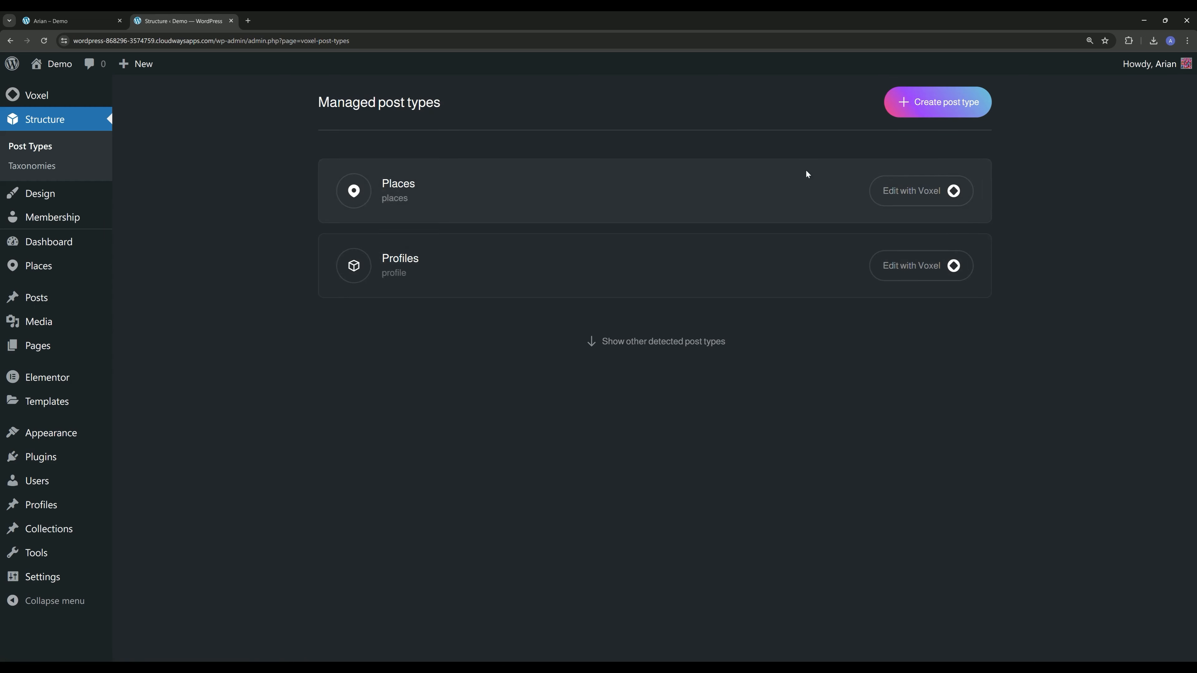
pyautogui.click(902, 267)
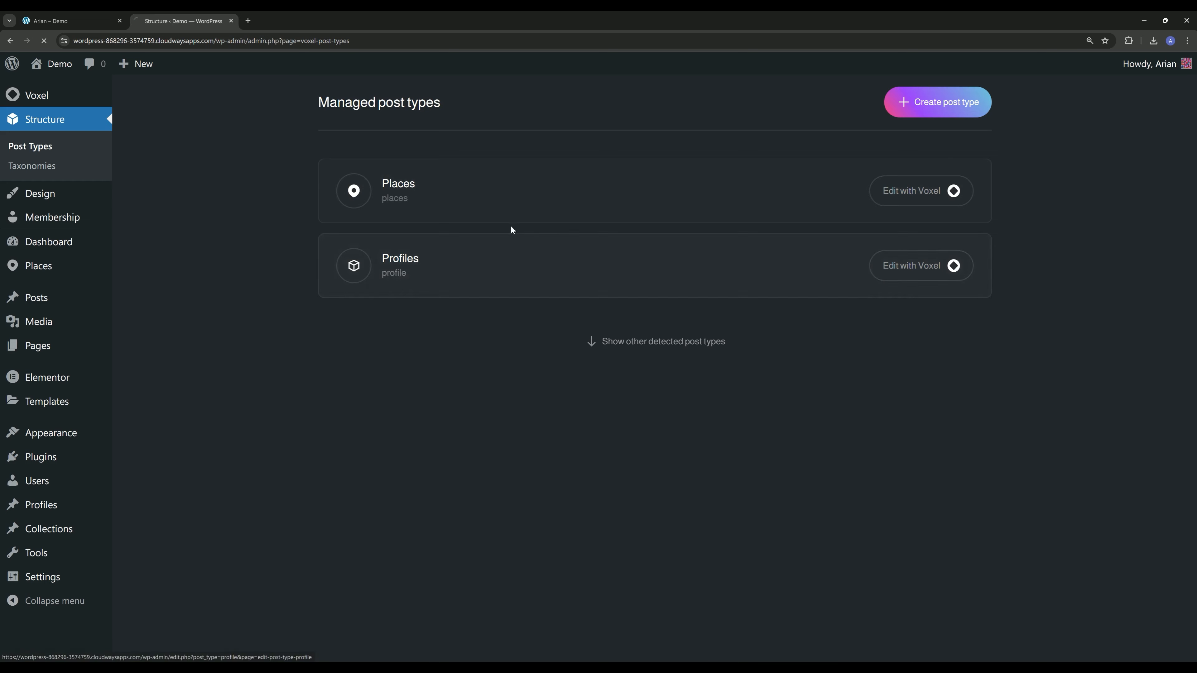
pyautogui.click(738, 161)
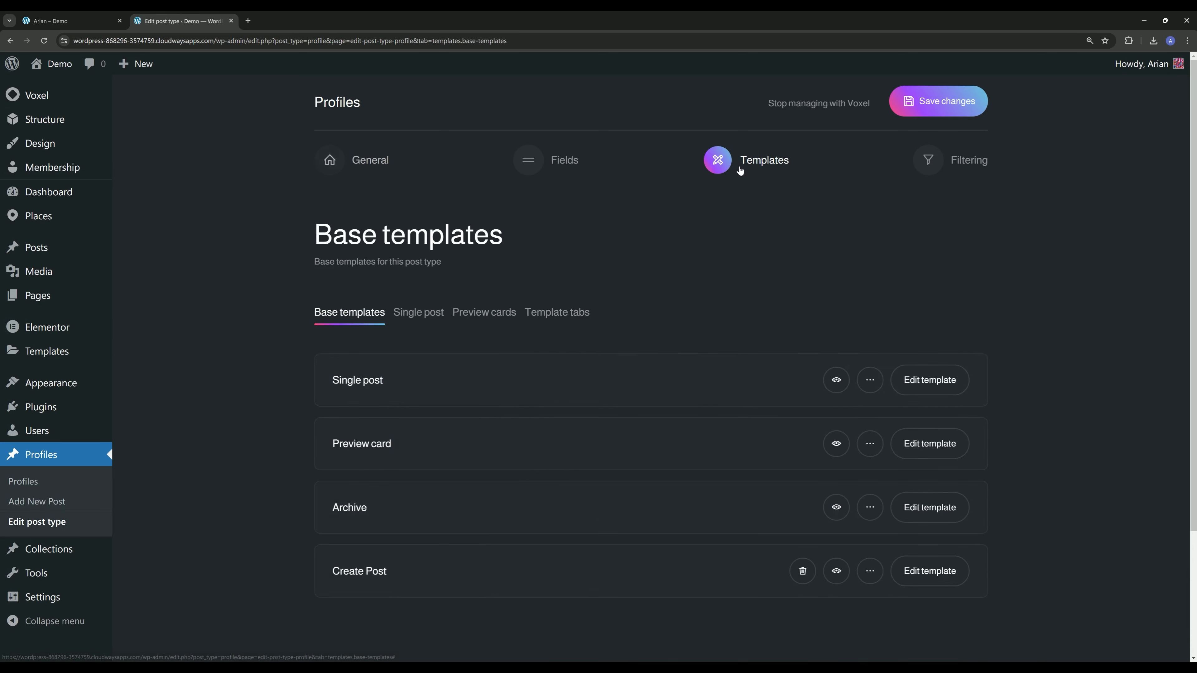
pyautogui.click(925, 391)
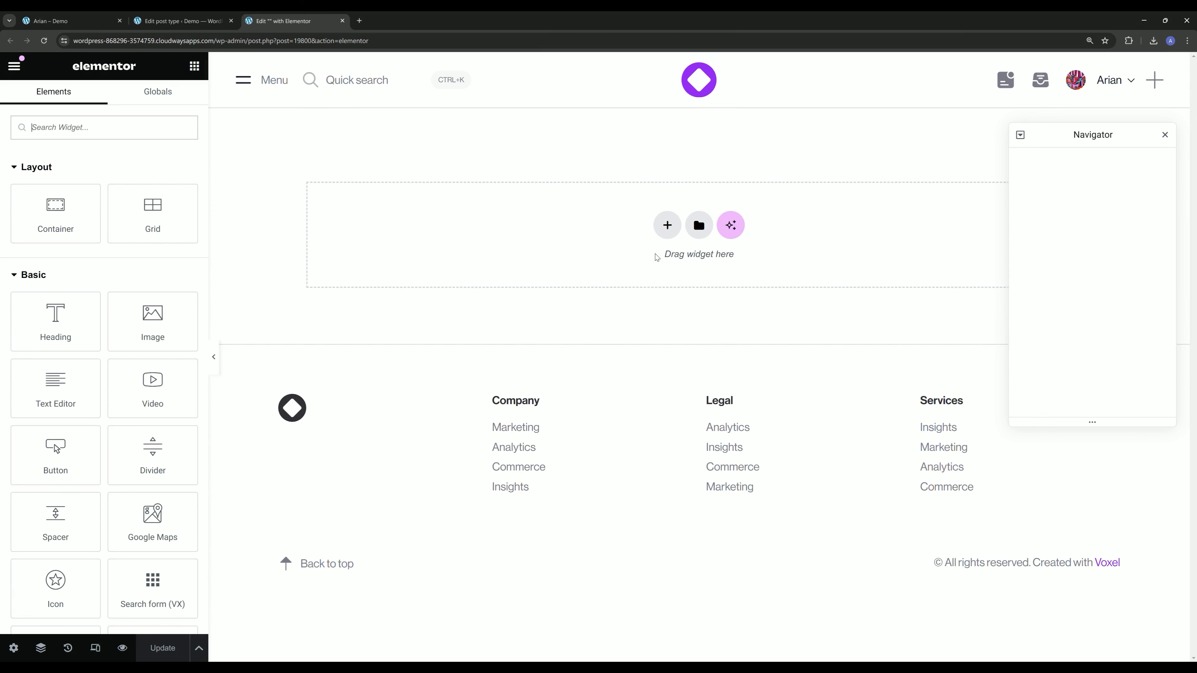
# Add a single-column Flexbox container with a width of 600 px and 50 px padding on all sides.
pyautogui.click(667, 226)
pyautogui.click(632, 274)
pyautogui.click(505, 256)
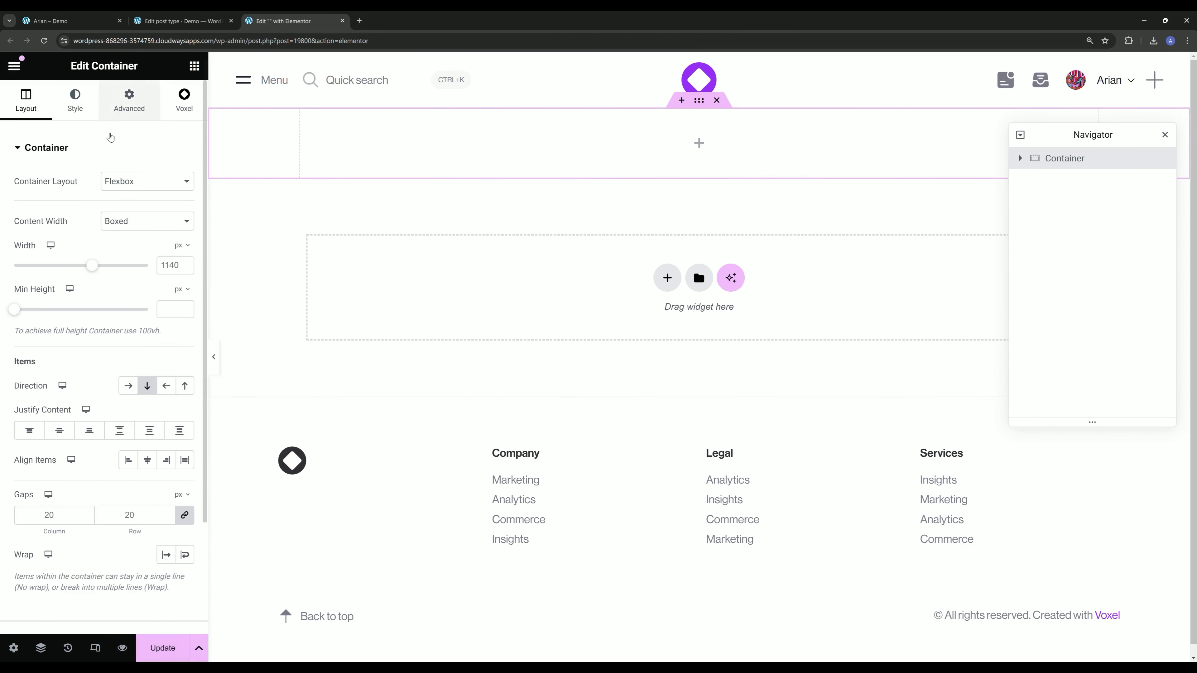
pyautogui.doubleClick(163, 262)
pyautogui.write('600')
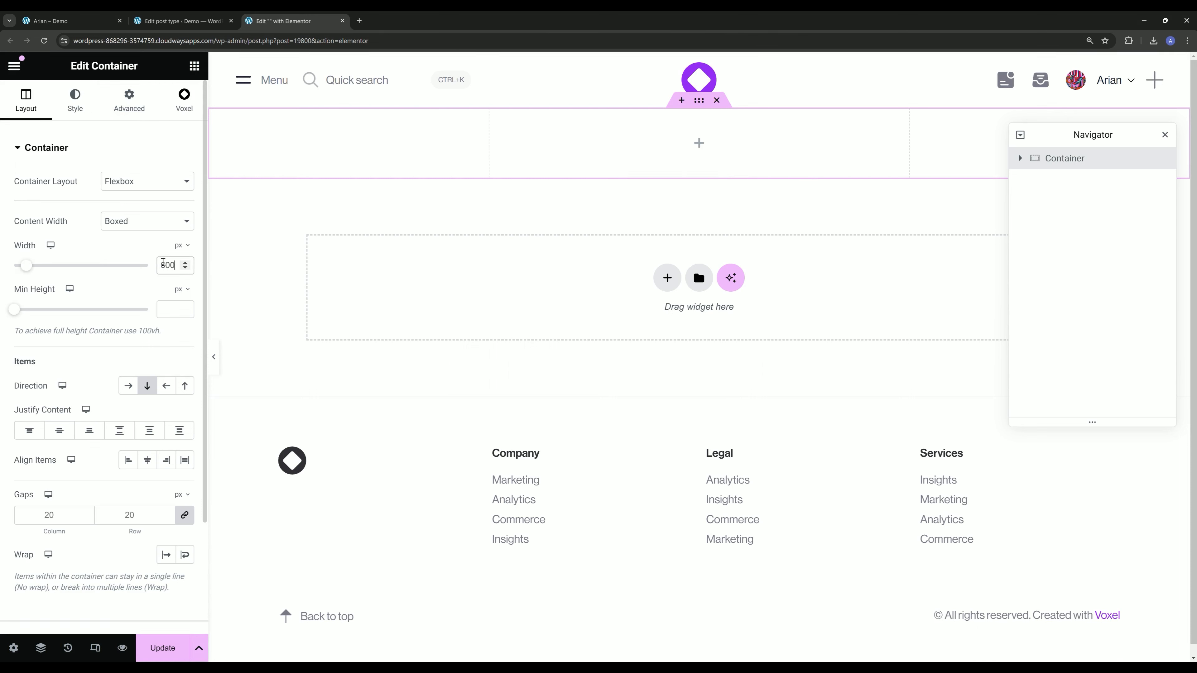
pyautogui.click(129, 100)
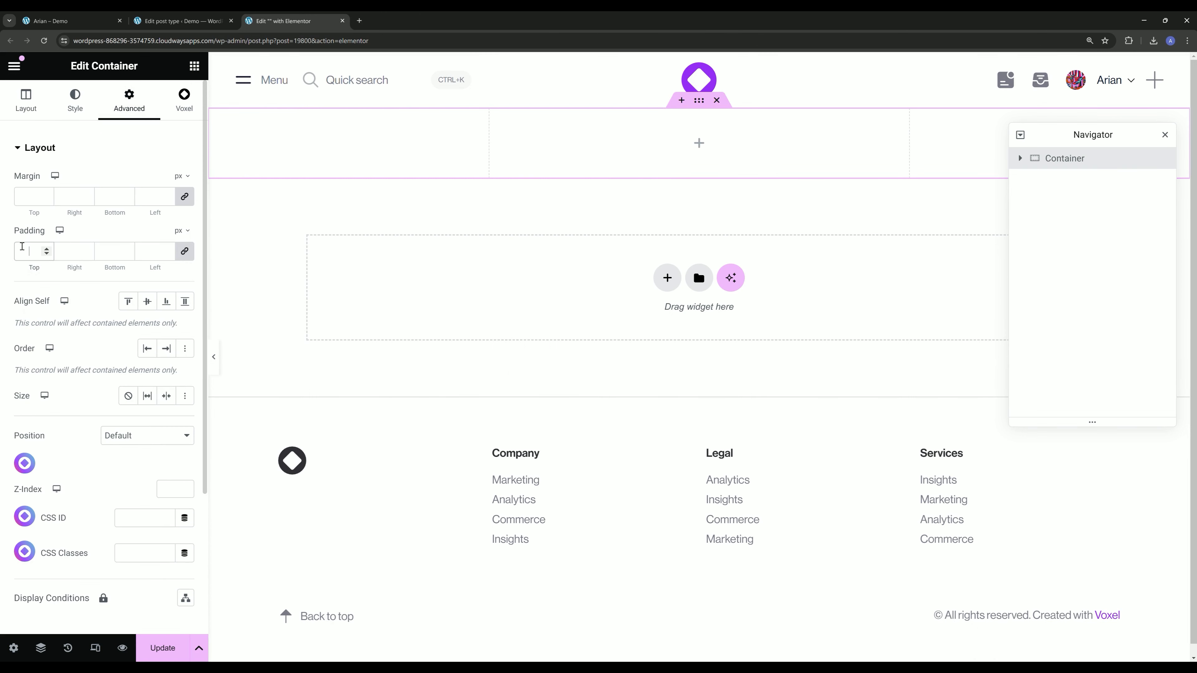
pyautogui.write('50')
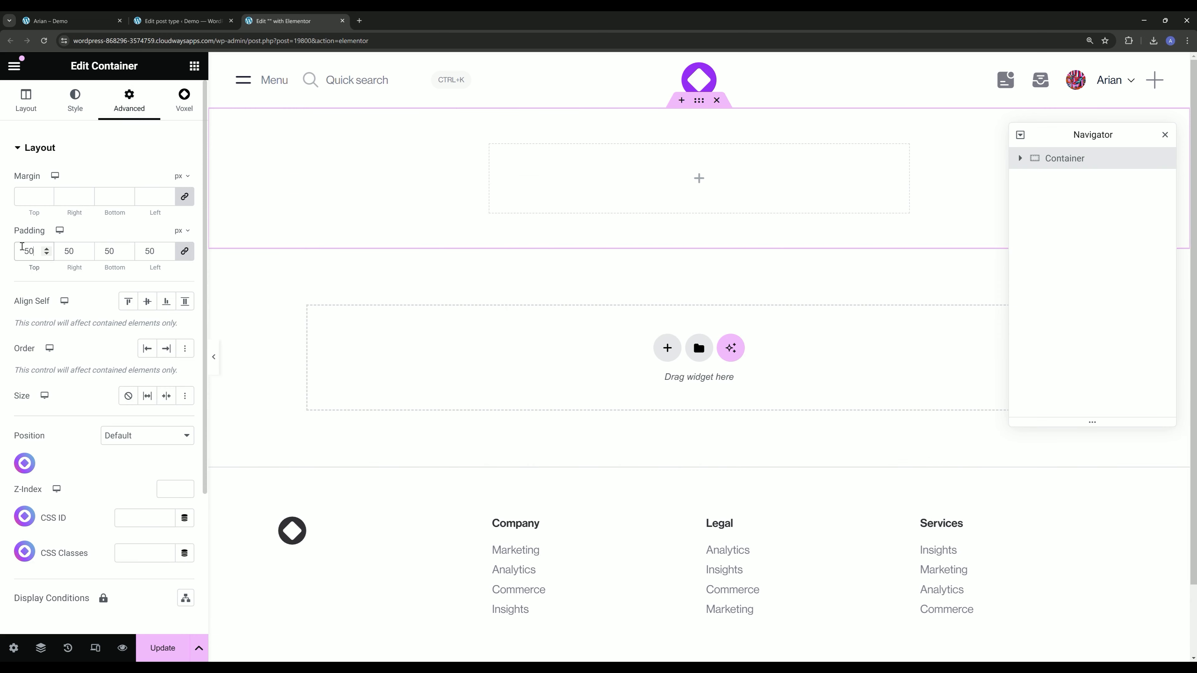
# Rename the container as "Main profile container" in the Navigator.
pyautogui.doubleClick(1044, 165)
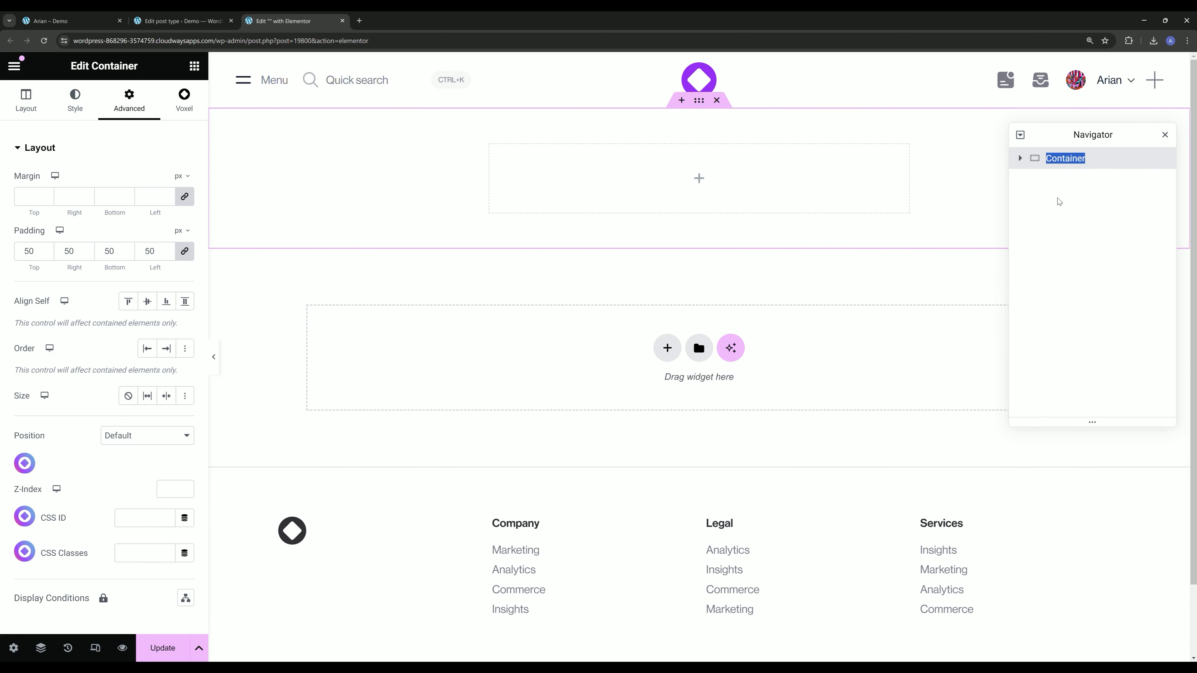
pyautogui.write('Main profile container')
pyautogui.press('Return')
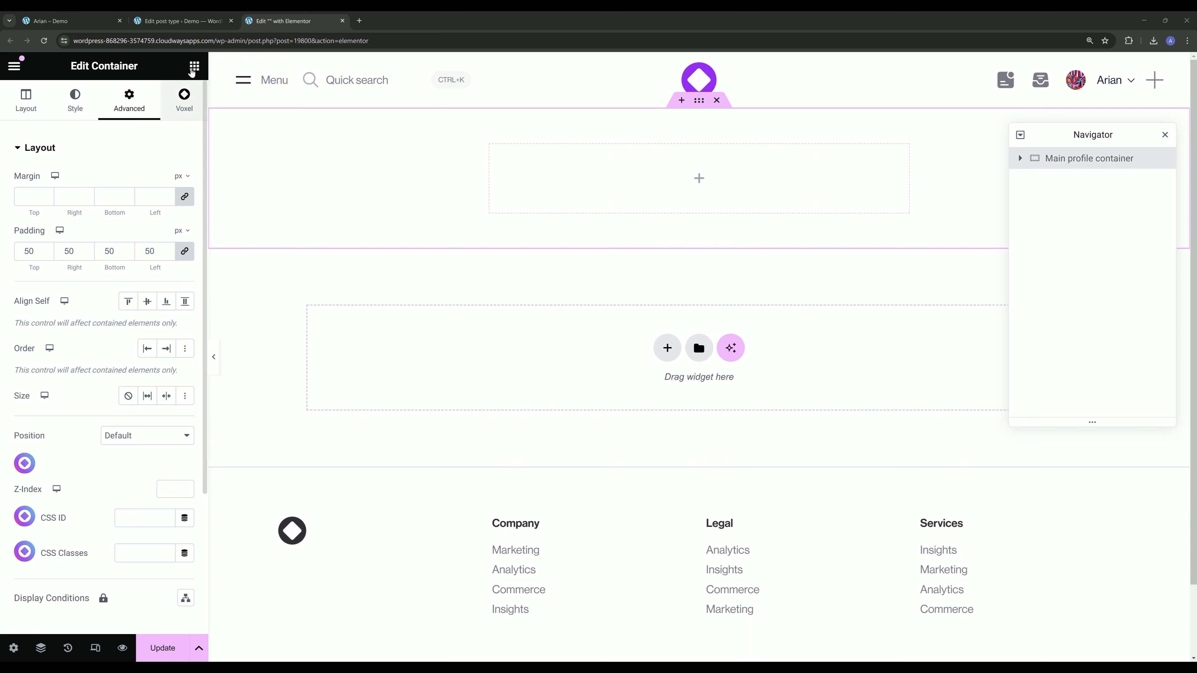
# Add a nested container inside the Main profile container and rename it "Top area".
pyautogui.click(194, 66)
pyautogui.moveTo(47, 205); pyautogui.dragTo(650, 189)
pyautogui.doubleClick(1070, 180)
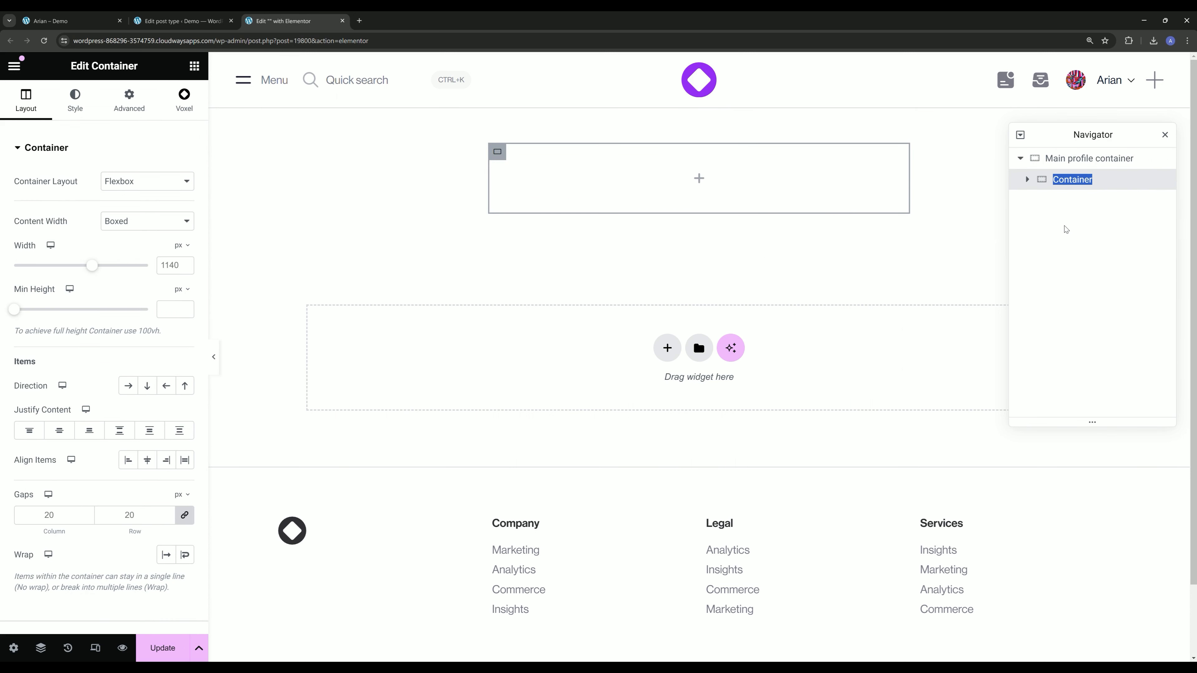
pyautogui.write('Top area')
pyautogui.press('Return')
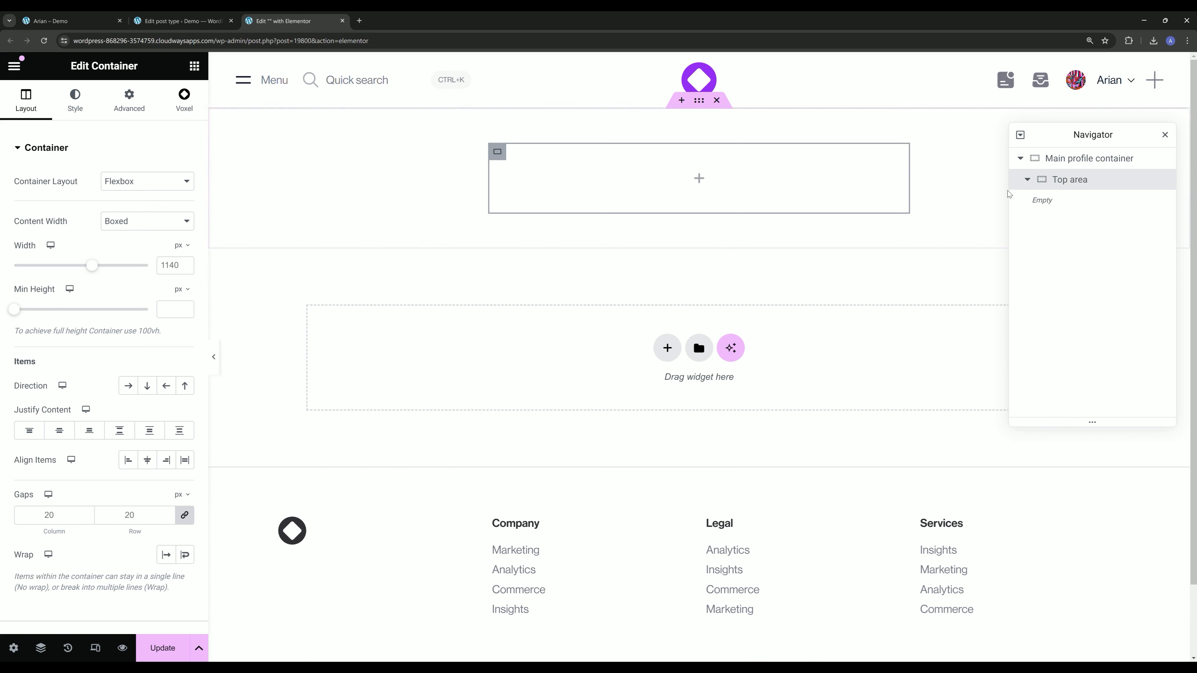
# Duplicate the Top area container and rename the copy "Profile details".
pyautogui.rightClick(1083, 180)
pyautogui.click(1062, 225)
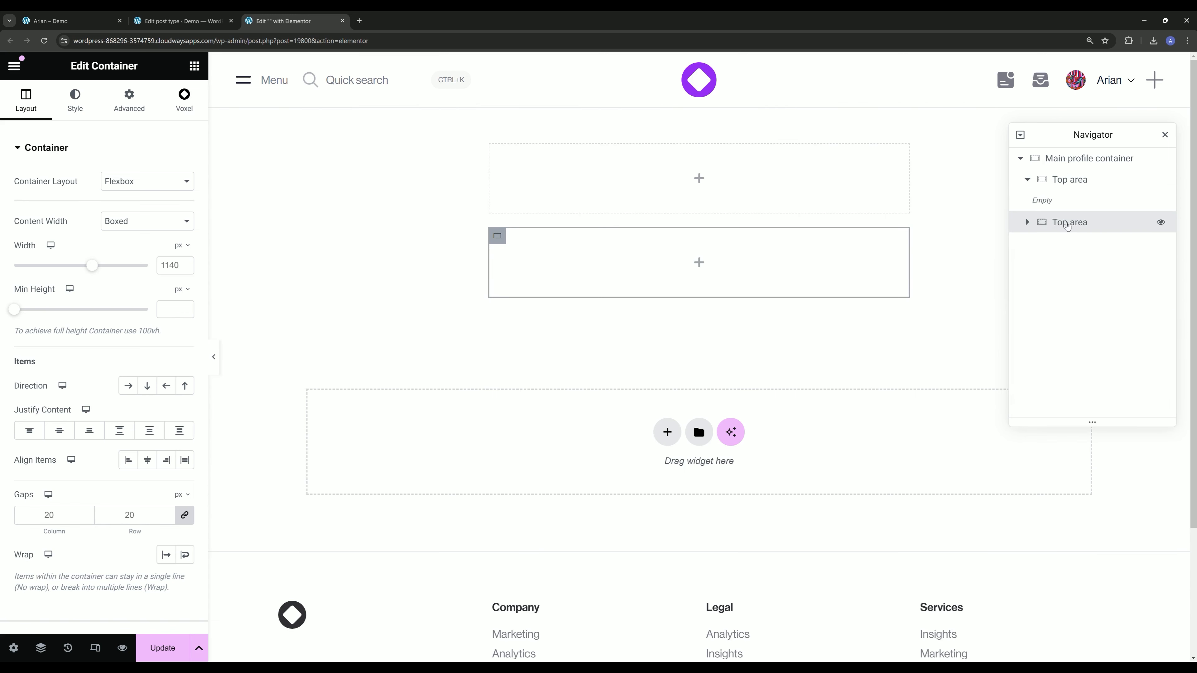
pyautogui.doubleClick(1067, 225)
pyautogui.write('Profile details')
pyautogui.press('Return')
# Duplicate the Profile details container and rename the copy "Timeline".
pyautogui.rightClick(1064, 260)
pyautogui.click(1061, 266)
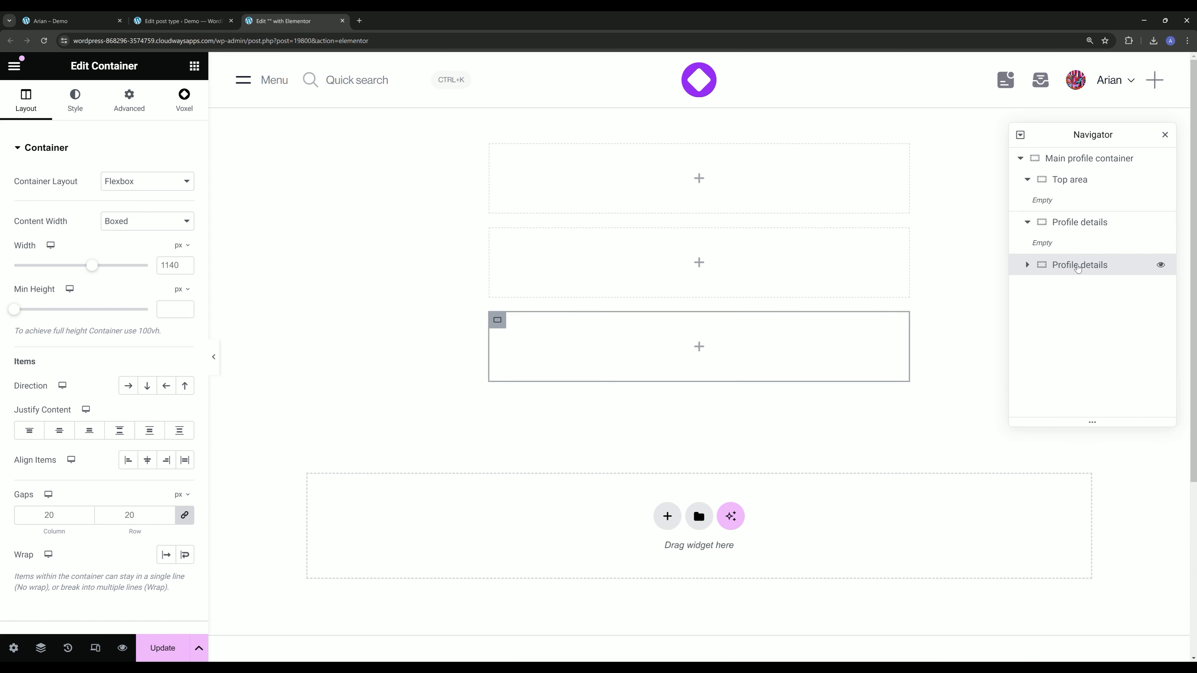
pyautogui.doubleClick(1076, 265)
pyautogui.write('Timeline')
# Add an Image widget to the Top area container and duplicate it.
pyautogui.click(1070, 179)
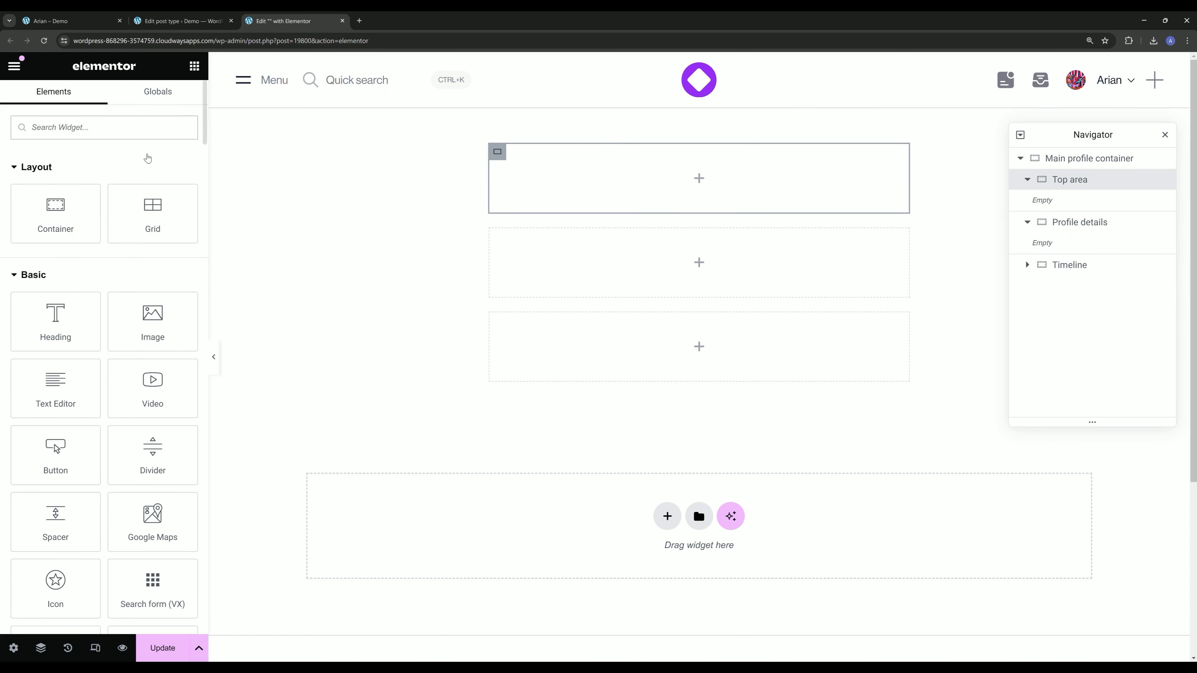
pyautogui.click(120, 133)
pyautogui.write('image')
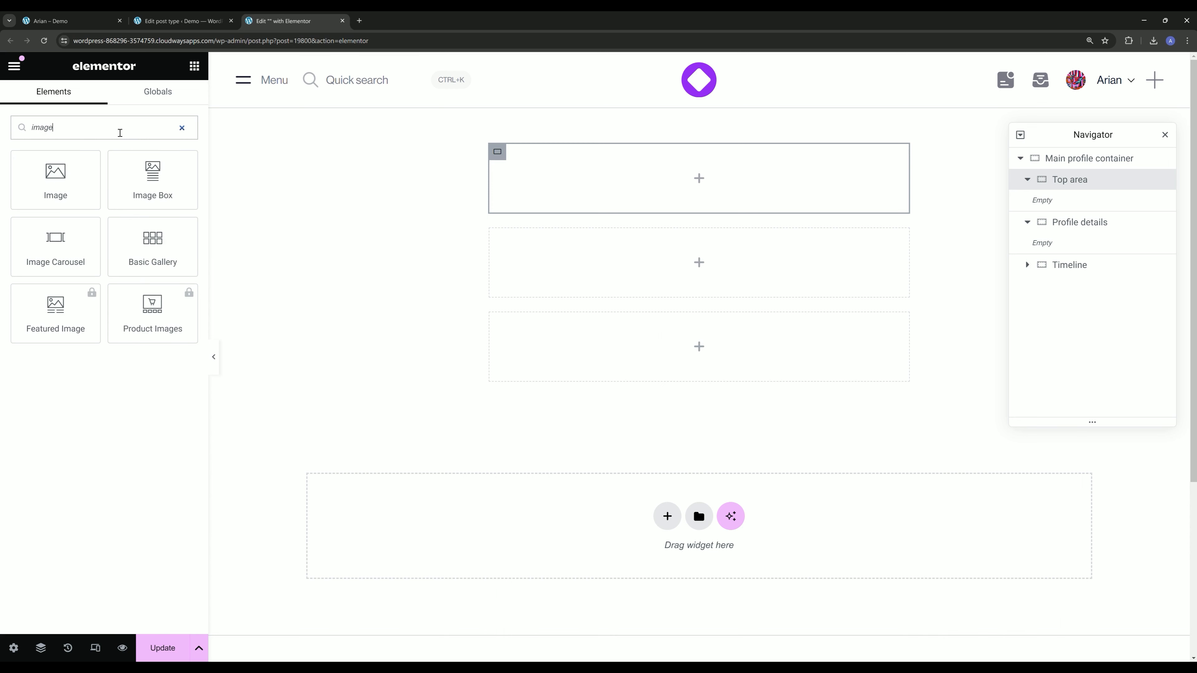
pyautogui.moveTo(60, 211); pyautogui.dragTo(589, 189)
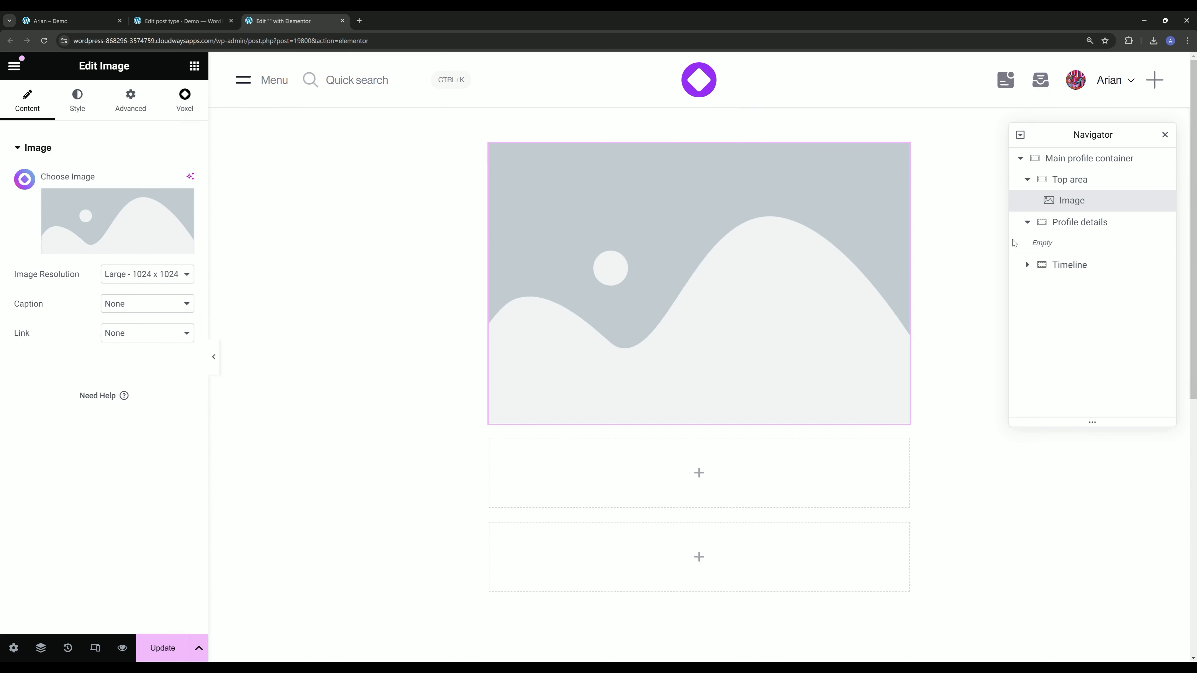
pyautogui.rightClick(1058, 201)
pyautogui.click(1079, 244)
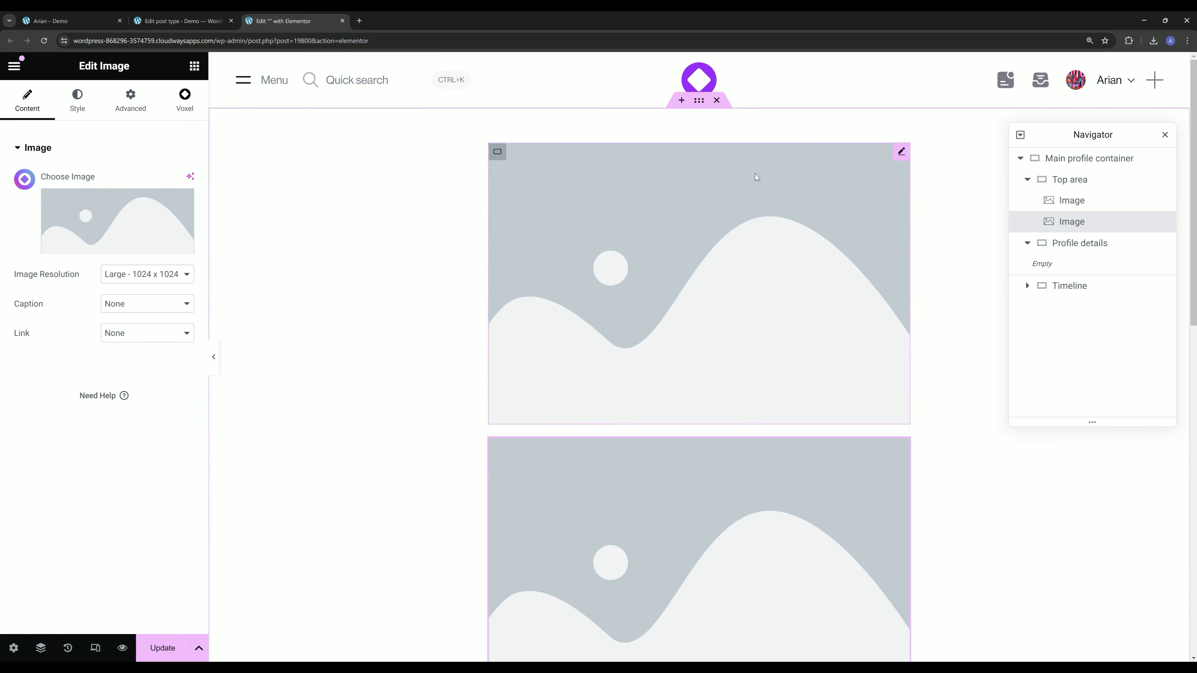
# Give the first image in the Top area a 10 px border radius on all corners and a 16/9 aspect ratio.
pyautogui.click(1070, 201)
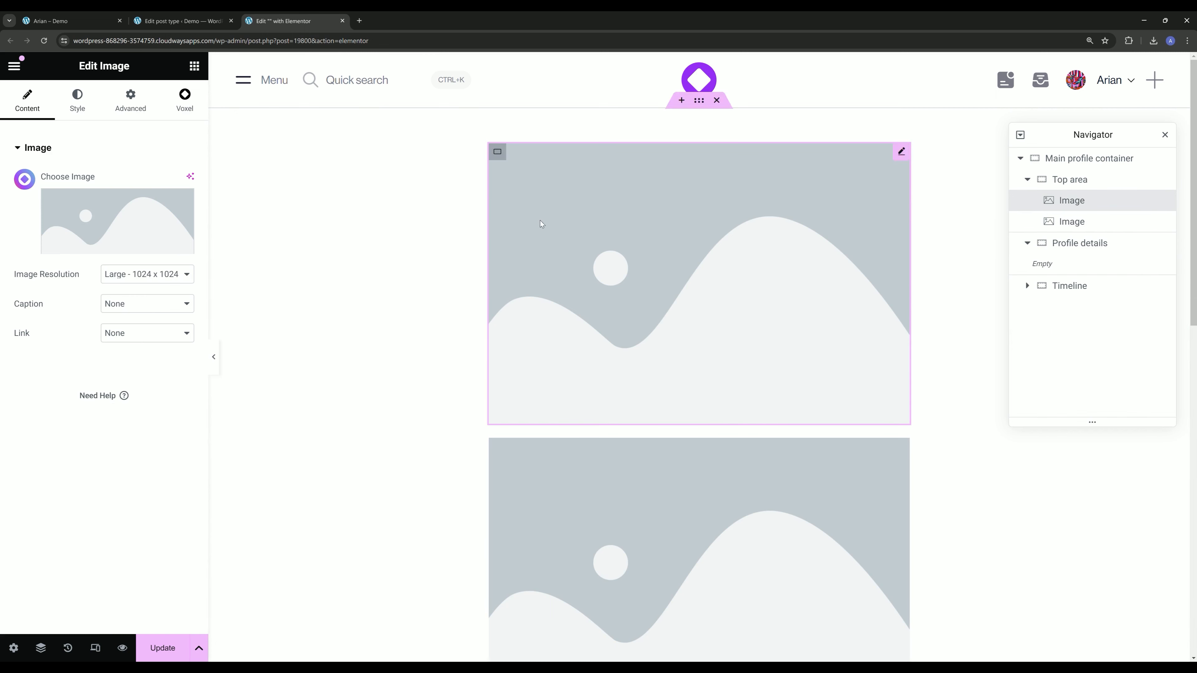
pyautogui.click(77, 101)
pyautogui.scroll(-1, 123, 452)
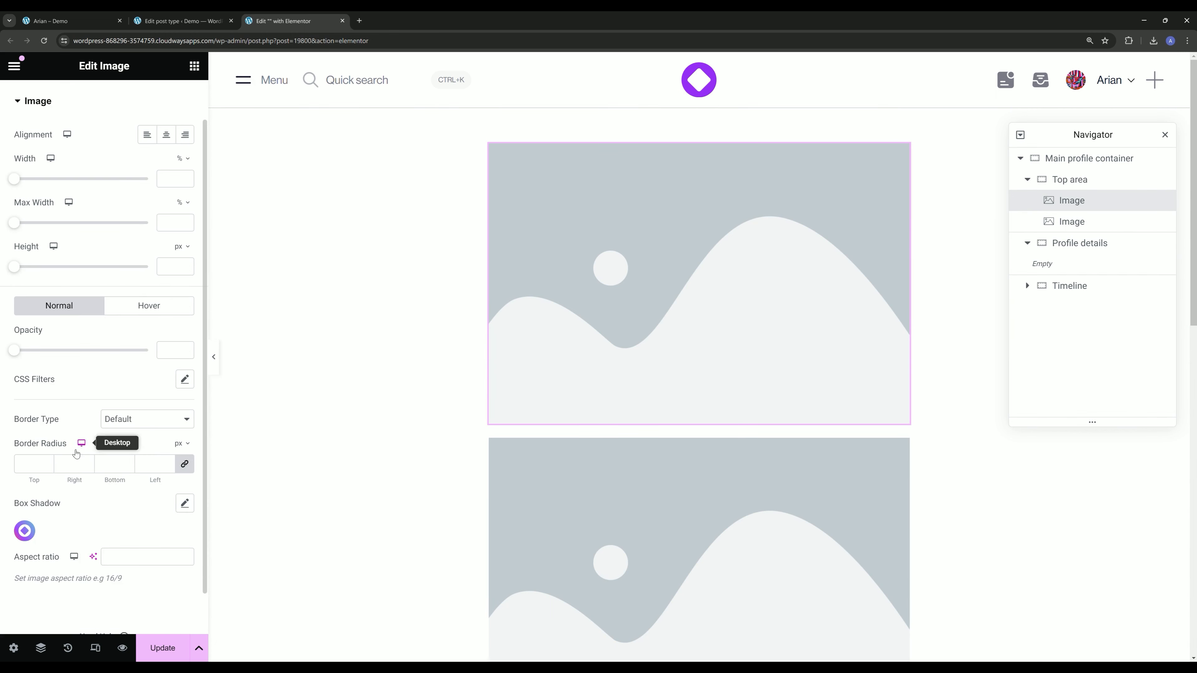
pyautogui.click(153, 471)
pyautogui.write('10')
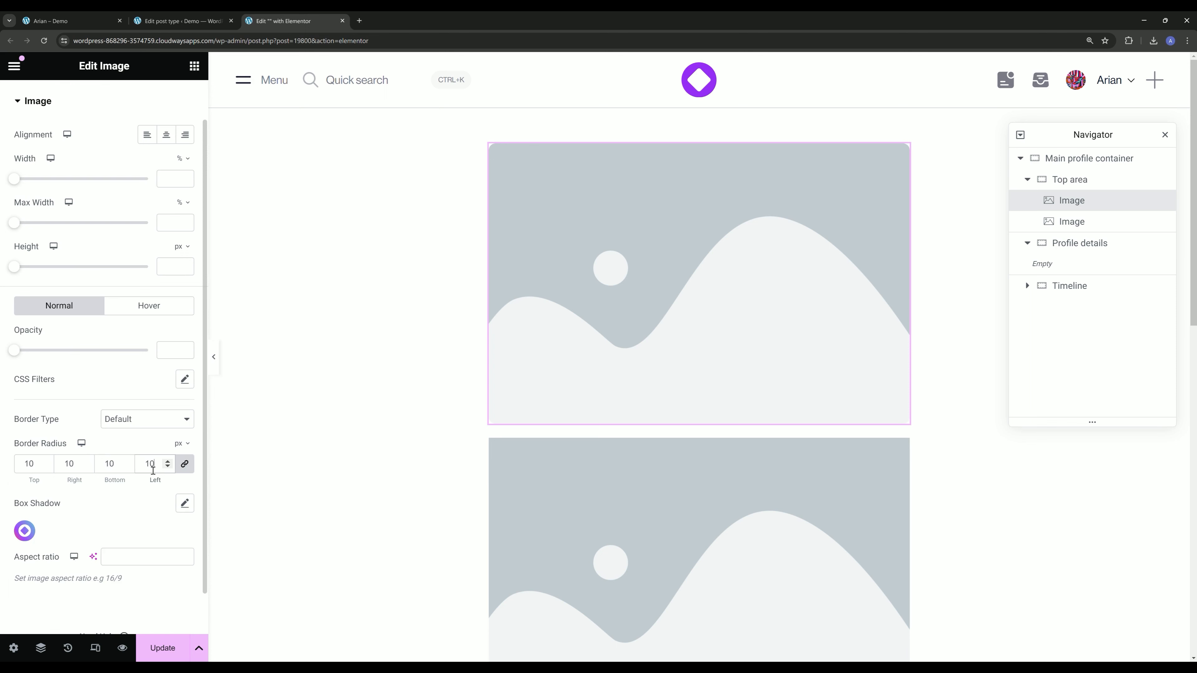
pyautogui.scroll(-1, 153, 471)
pyautogui.click(132, 509)
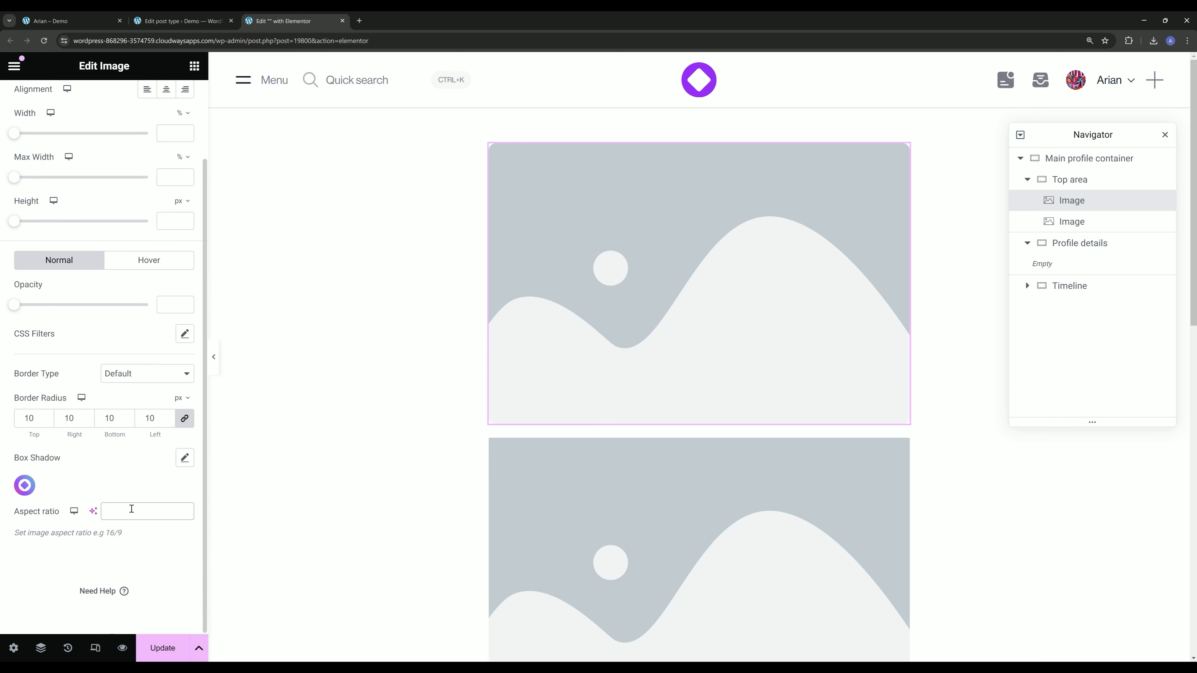
pyautogui.write('16/9')
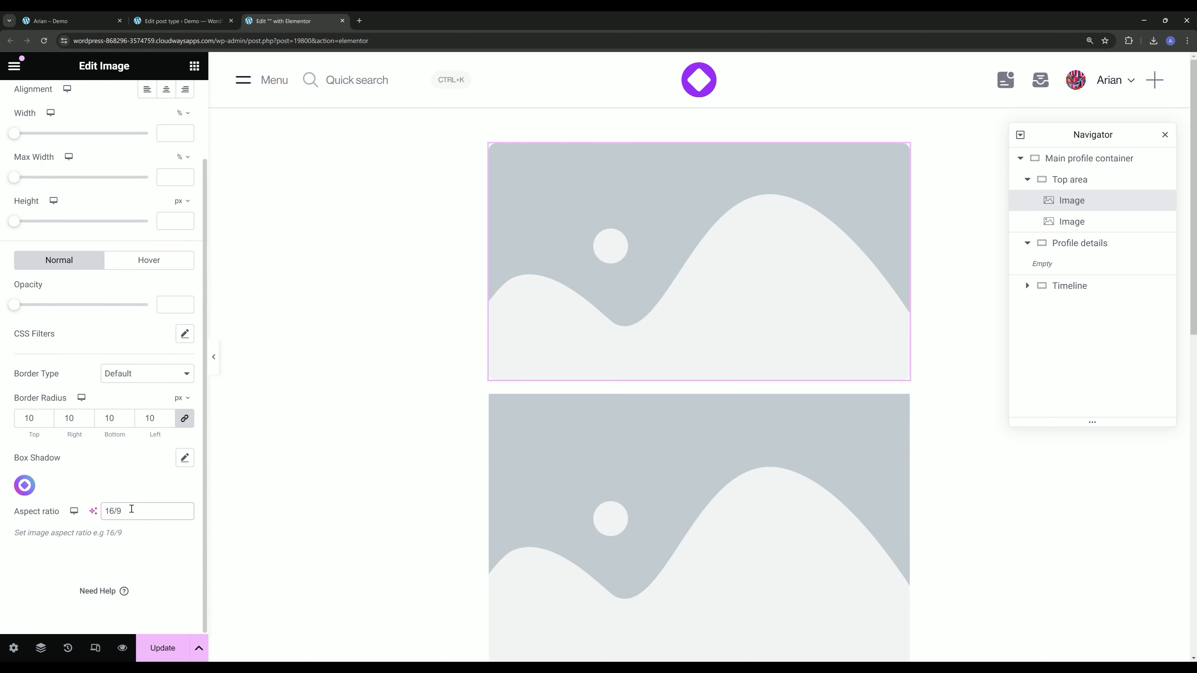
# Set the second image's resolution to Medium - 300 x 300.
pyautogui.click(1085, 223)
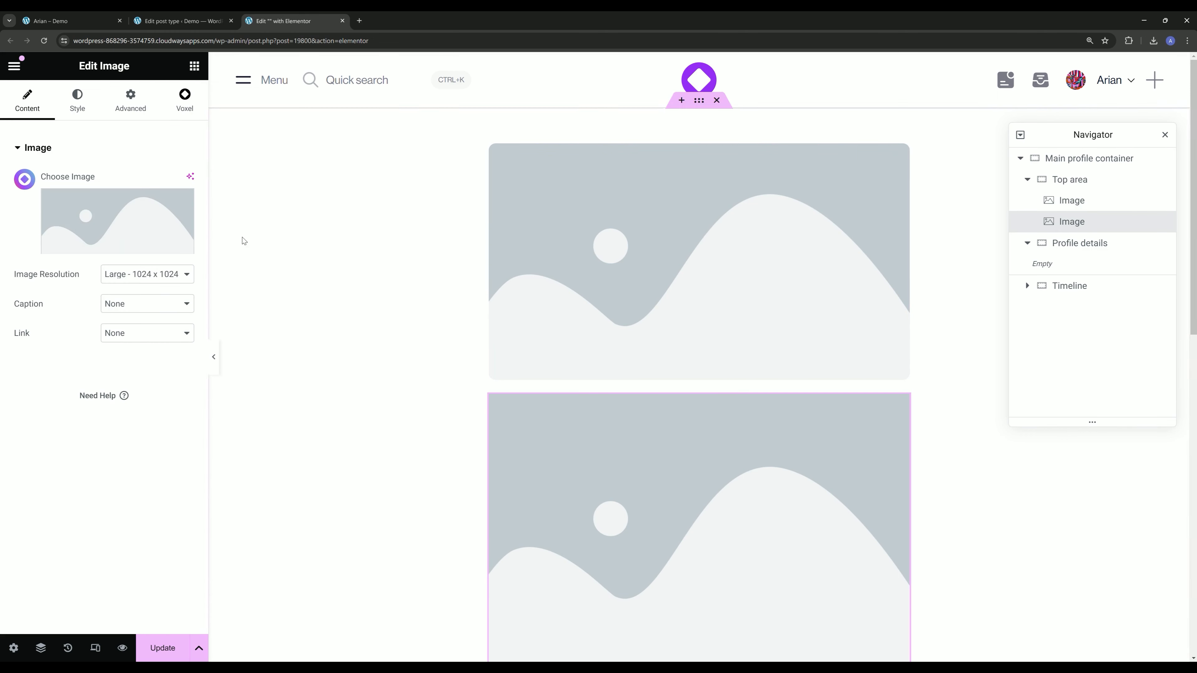
pyautogui.click(116, 279)
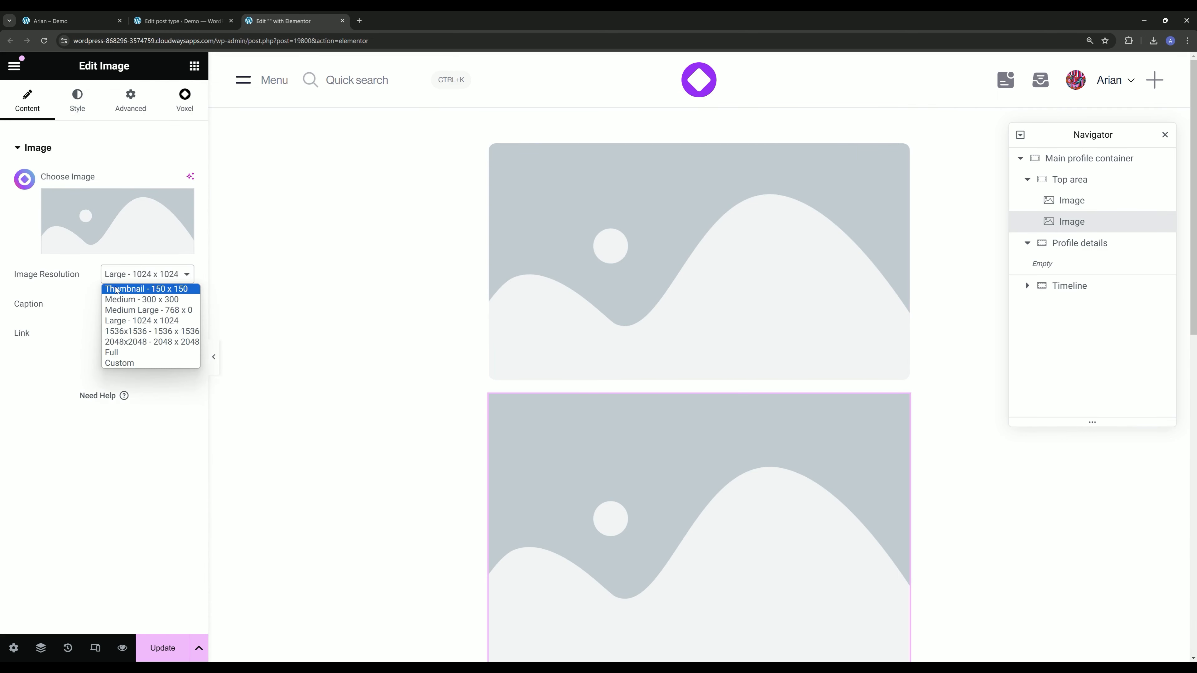
pyautogui.click(118, 300)
# Set the second image's width and height to 80 px with Cover as its object fit.
pyautogui.click(77, 100)
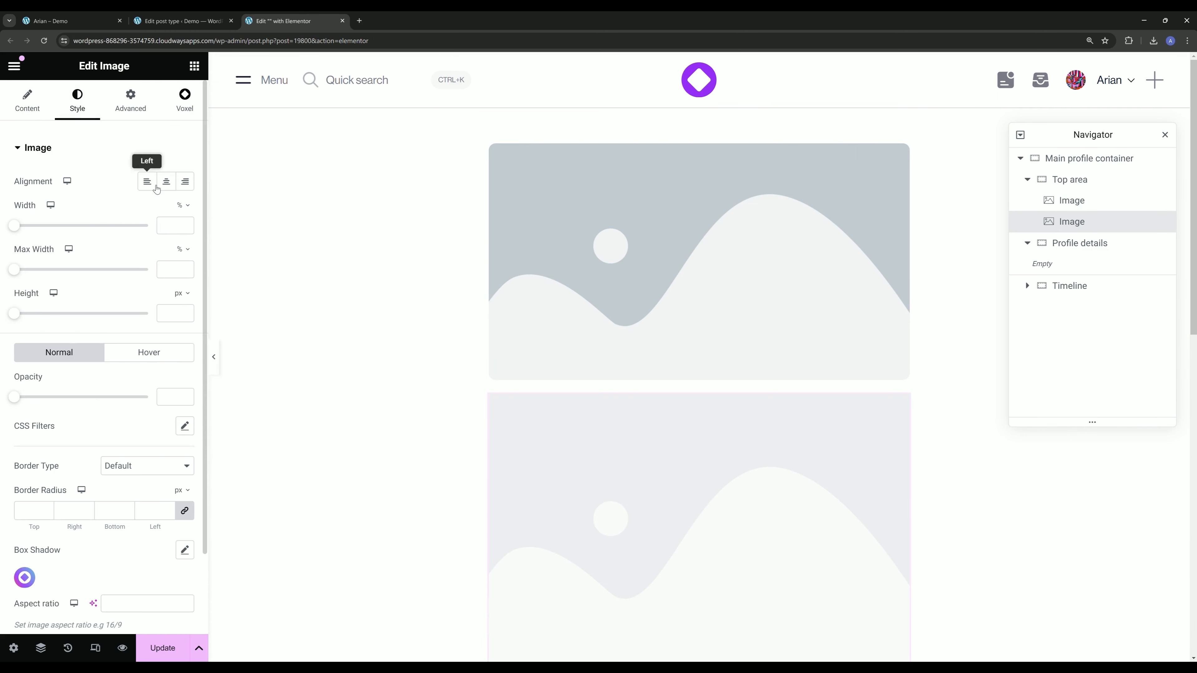
pyautogui.click(164, 225)
pyautogui.write('80')
pyautogui.click(167, 312)
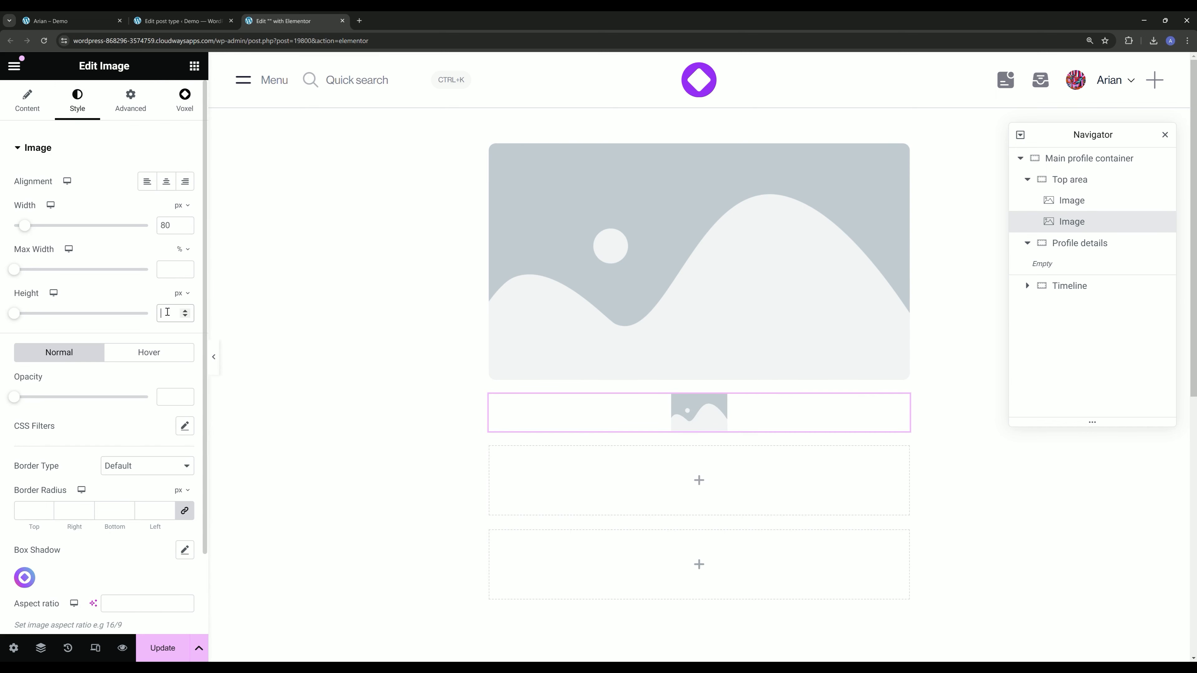
pyautogui.write('80')
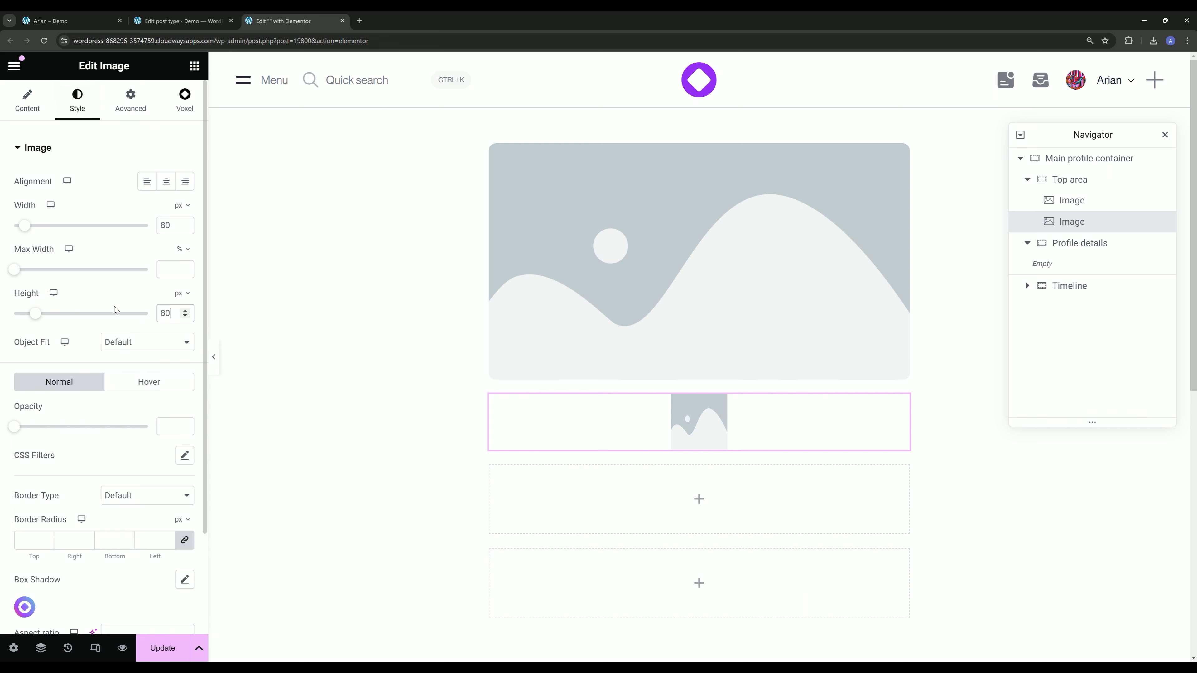
pyautogui.click(130, 346)
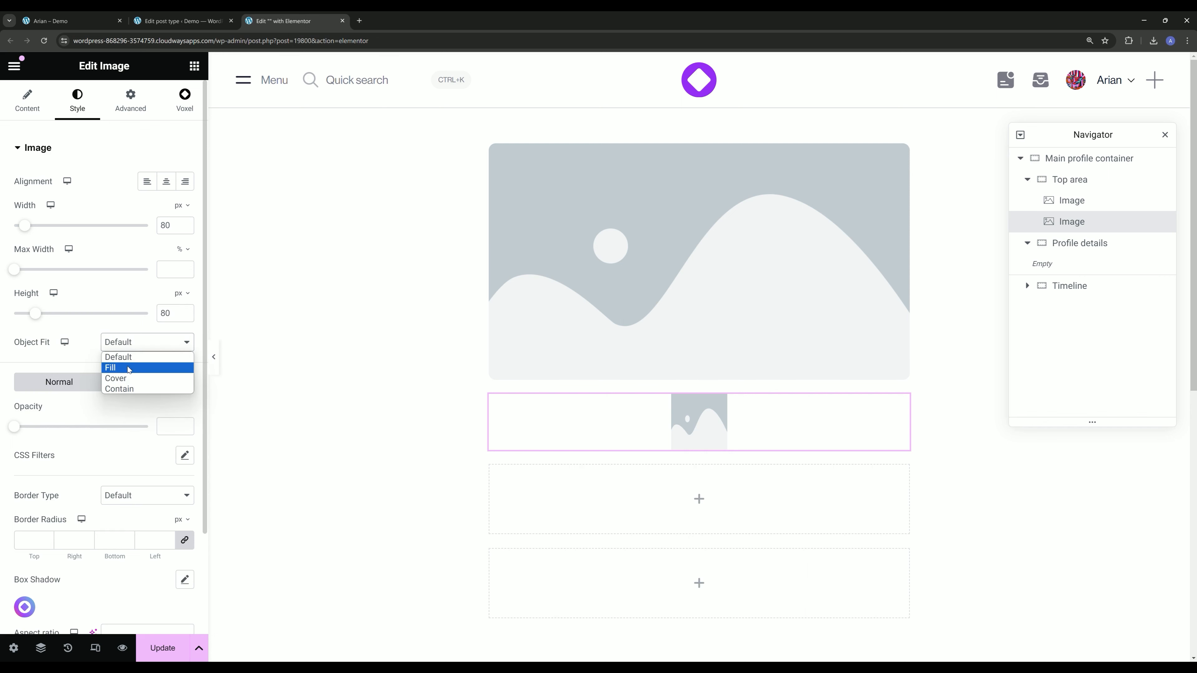
pyautogui.click(127, 379)
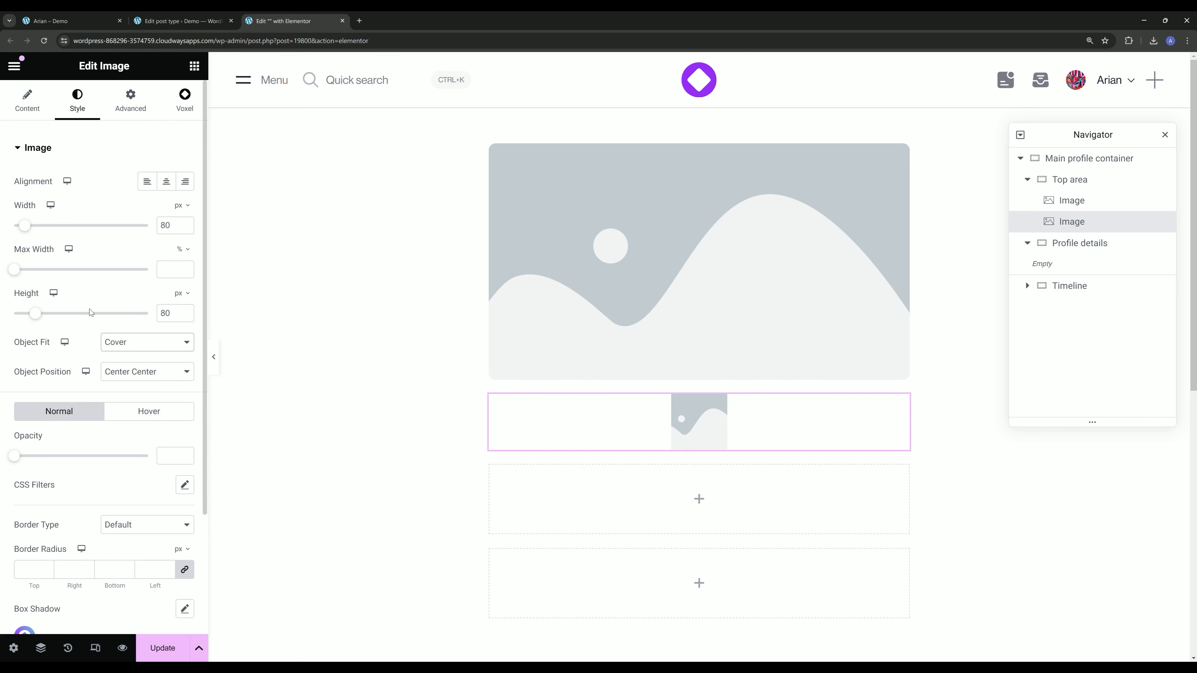
# Make the second image circular with a 50% border radius on all corners.
pyautogui.scroll(-3, 91, 312)
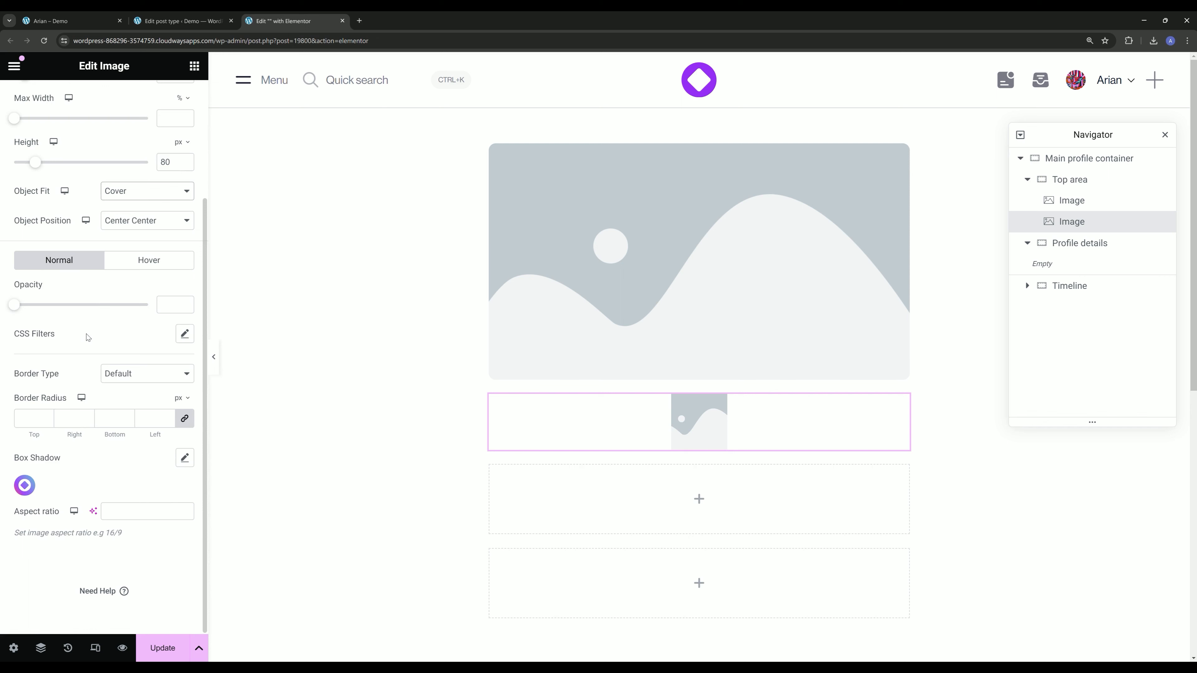
pyautogui.click(177, 414)
pyautogui.click(152, 419)
pyautogui.write('50')
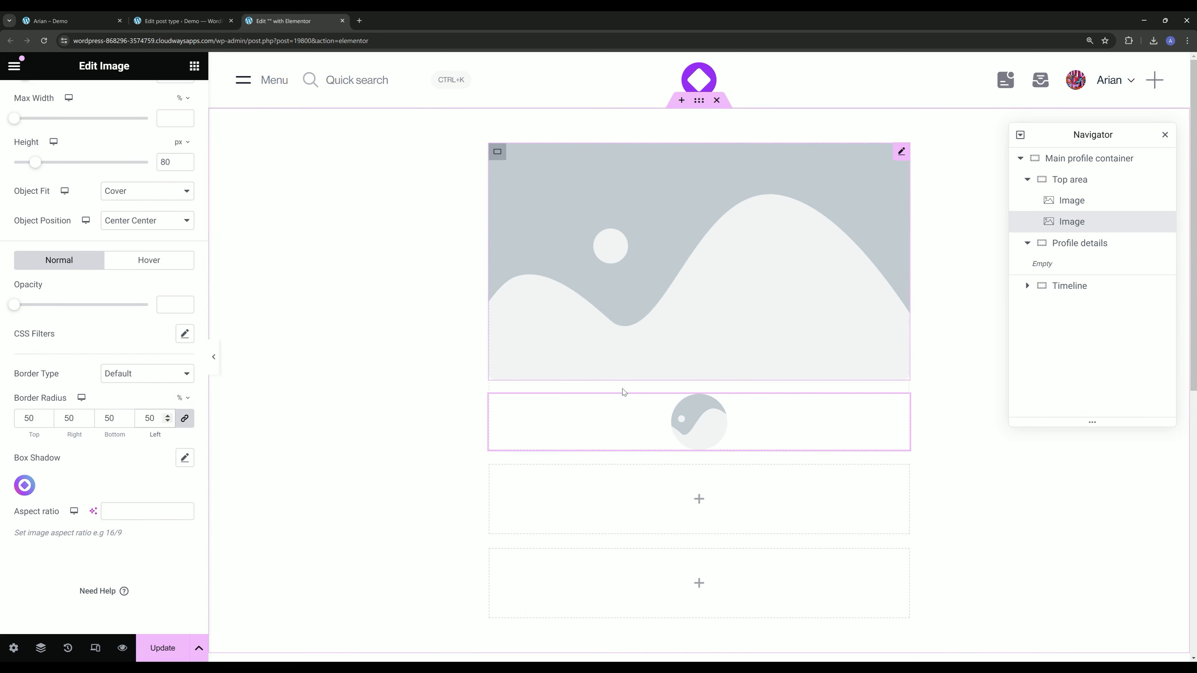
pyautogui.scroll(3, 78, 340)
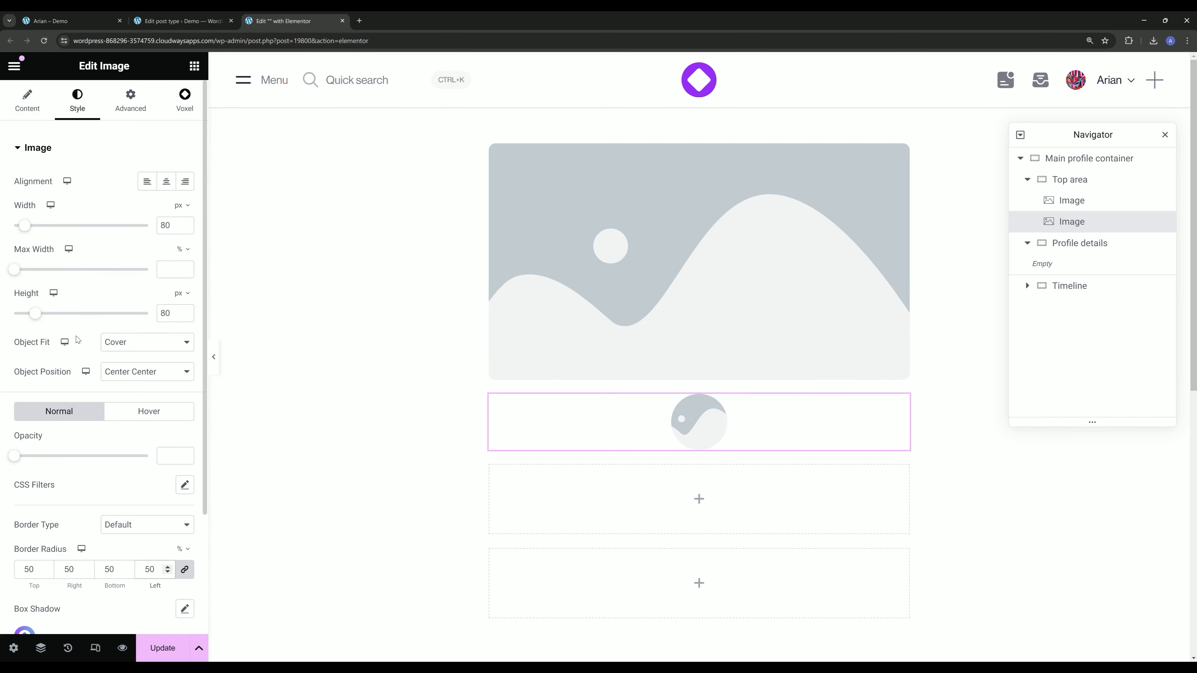
# Set the Top area container's column and row gaps to 0.
pyautogui.click(1084, 182)
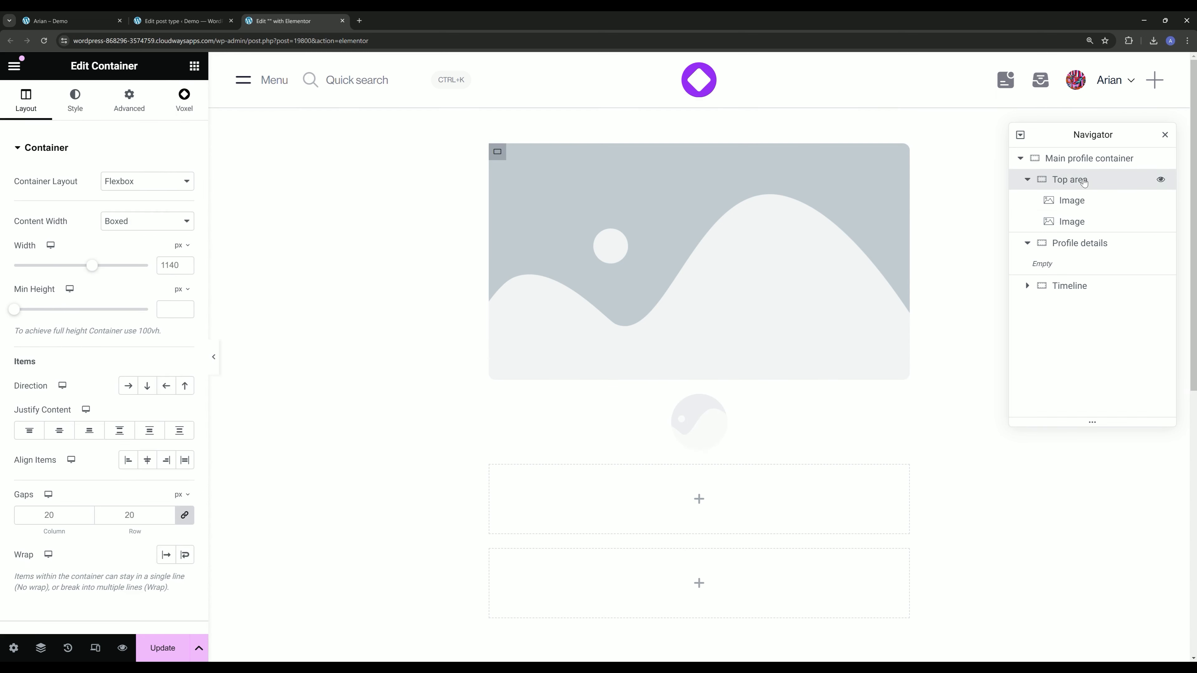
pyautogui.write('0')
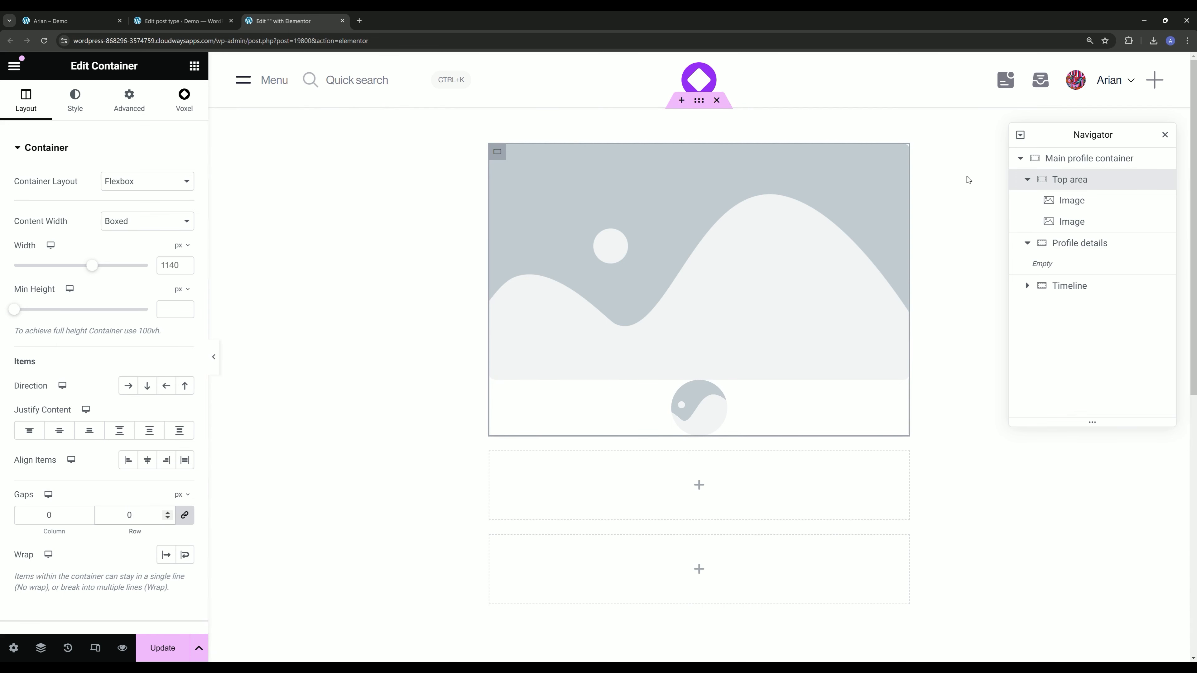
# Give the first image a bottom margin of -42 px, unlinked from the other sides, so the round image overlaps it.
pyautogui.click(1103, 206)
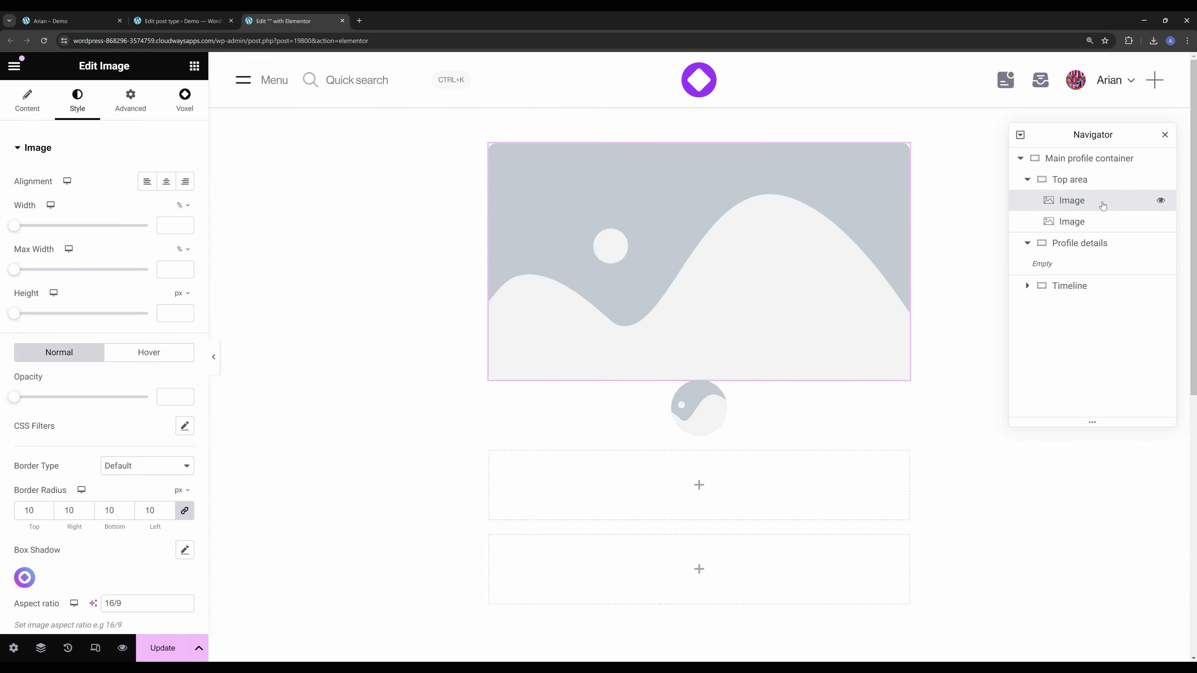
pyautogui.click(131, 99)
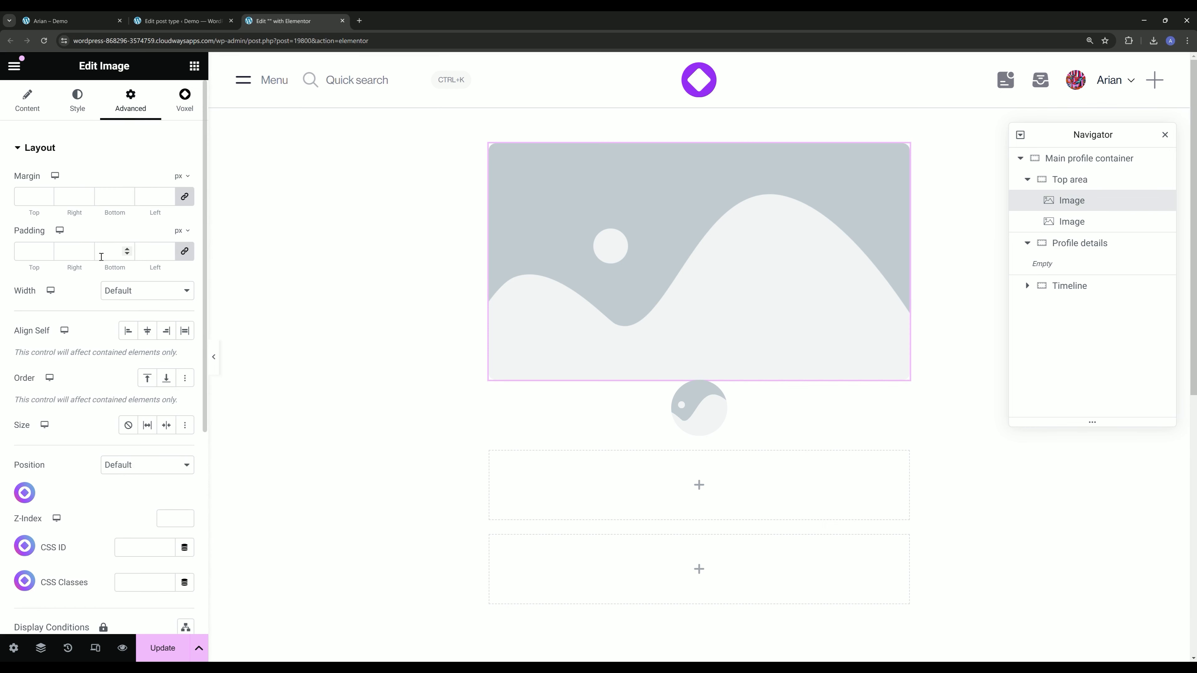
pyautogui.click(121, 197)
pyautogui.press('Down')
pyautogui.press('Down')
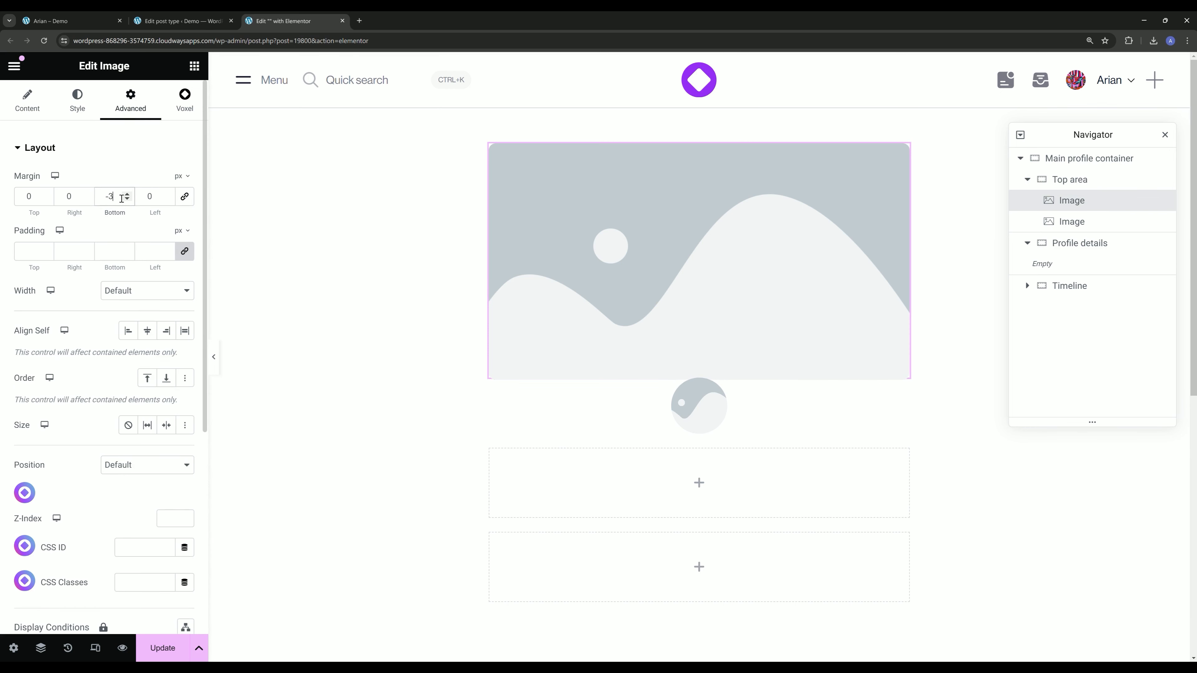
pyautogui.press('Down')
pyautogui.press('Down')
pyautogui.press('Down')
pyautogui.press('Down')
pyautogui.press('Down')
pyautogui.press('Down')
pyautogui.press('Down')
pyautogui.press('Down')
pyautogui.press('Down')
pyautogui.press('Down')
pyautogui.press('Down')
pyautogui.press('Down')
pyautogui.press('Down')
pyautogui.press('Down')
pyautogui.press('Down')
pyautogui.press('Down')
pyautogui.press('Down')
pyautogui.press('Down')
pyautogui.press('Down')
pyautogui.press('Down')
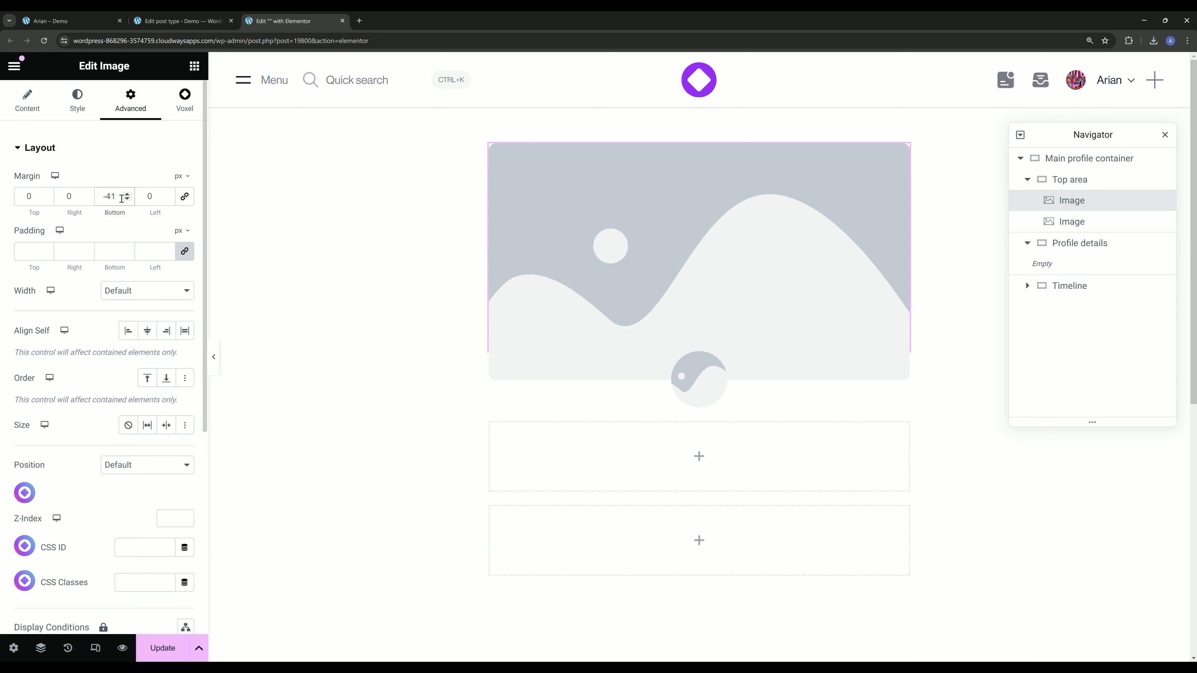
pyautogui.press('Down')
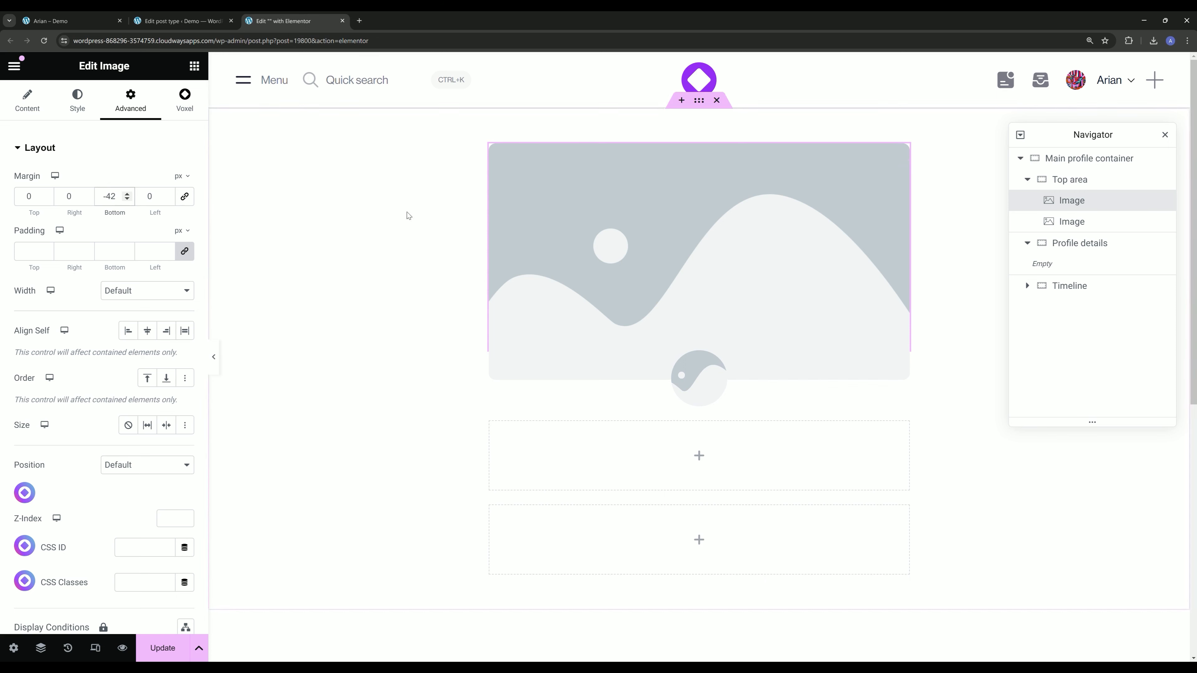
# Set the first image's source to the post's Featured image File ID as a dynamic tag and save the change.
pyautogui.click(27, 100)
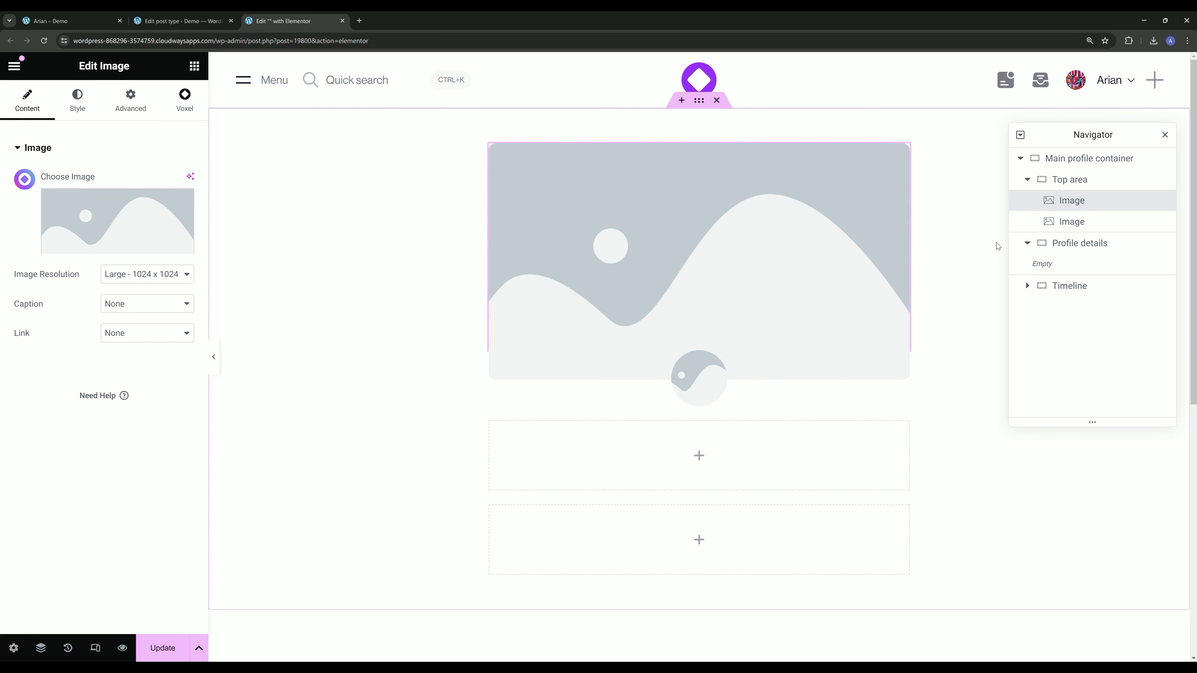
pyautogui.click(1072, 222)
pyautogui.click(1076, 207)
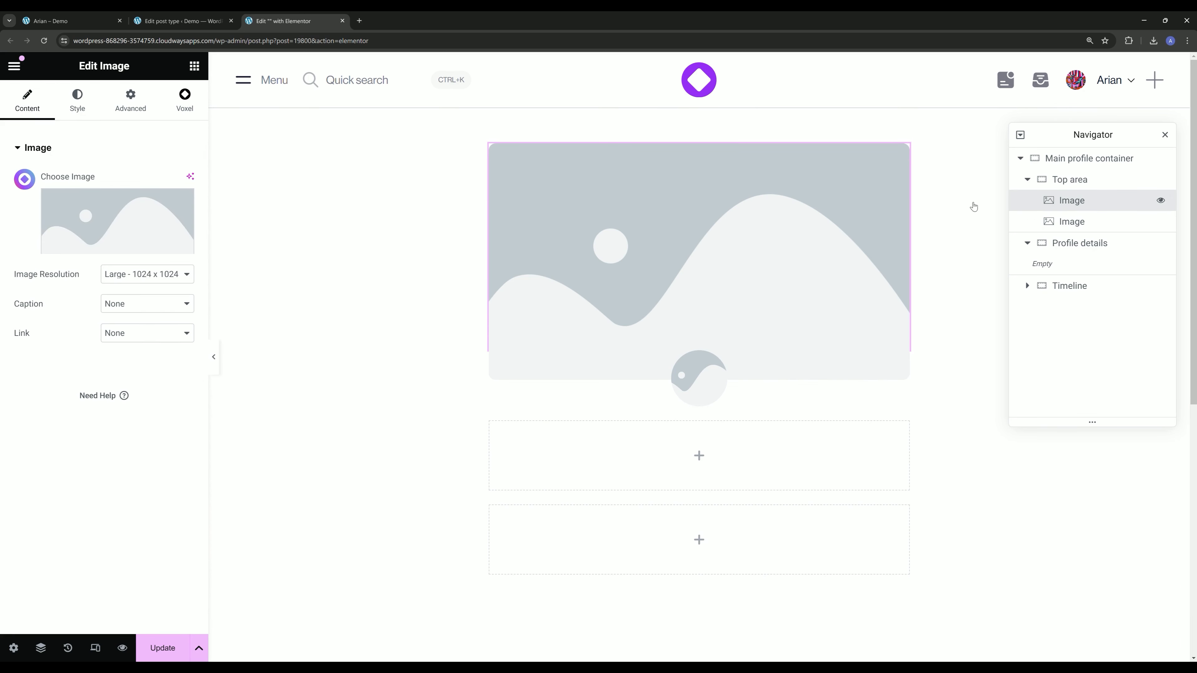
pyautogui.click(24, 179)
pyautogui.click(722, 211)
pyautogui.write('fea')
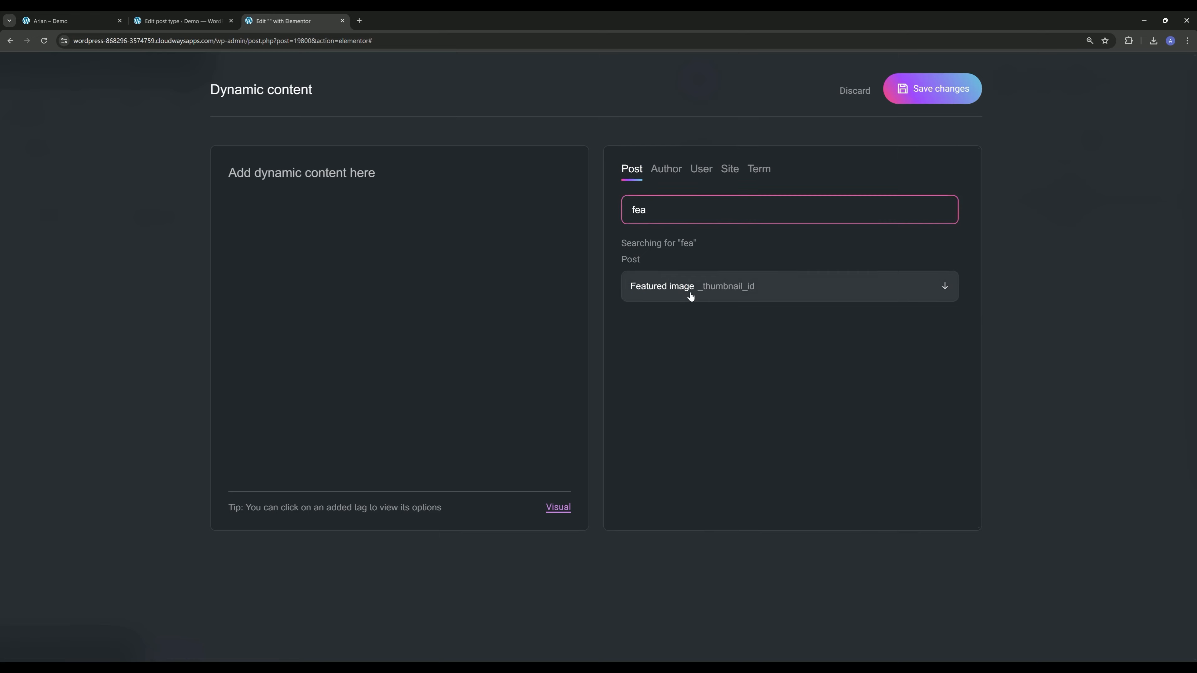
pyautogui.click(693, 289)
pyautogui.click(932, 88)
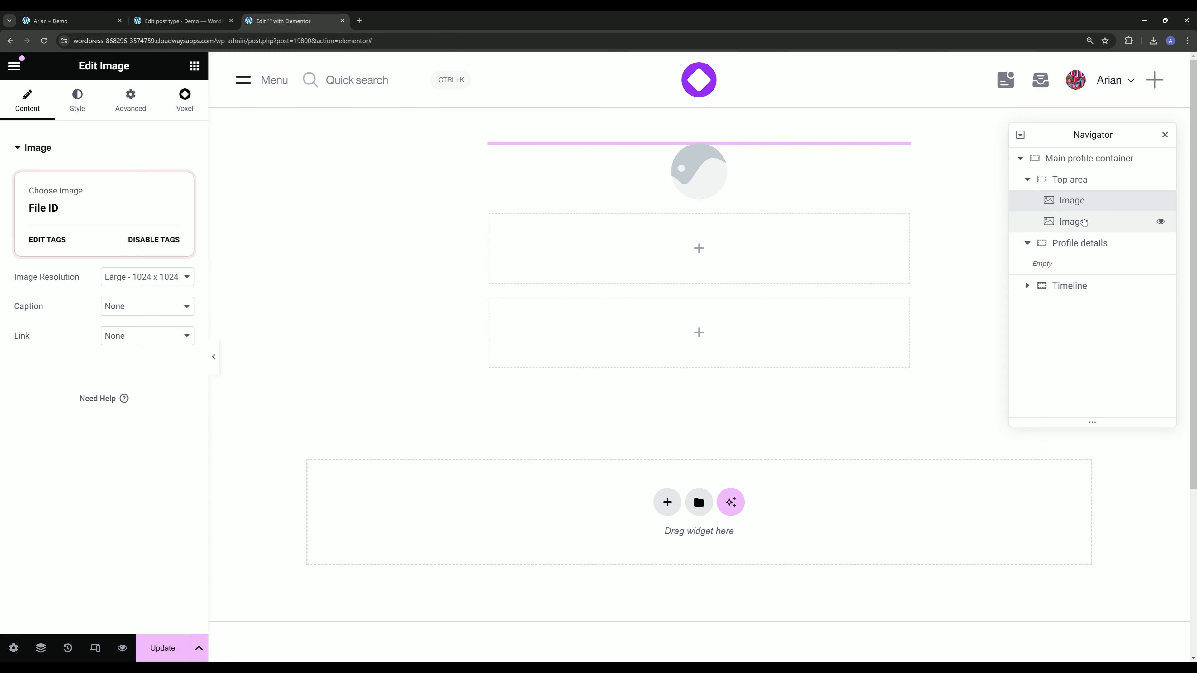
# Set the second image's source to the post's Profile picture File ID as a dynamic tag and save the change.
pyautogui.click(24, 180)
pyautogui.click(710, 203)
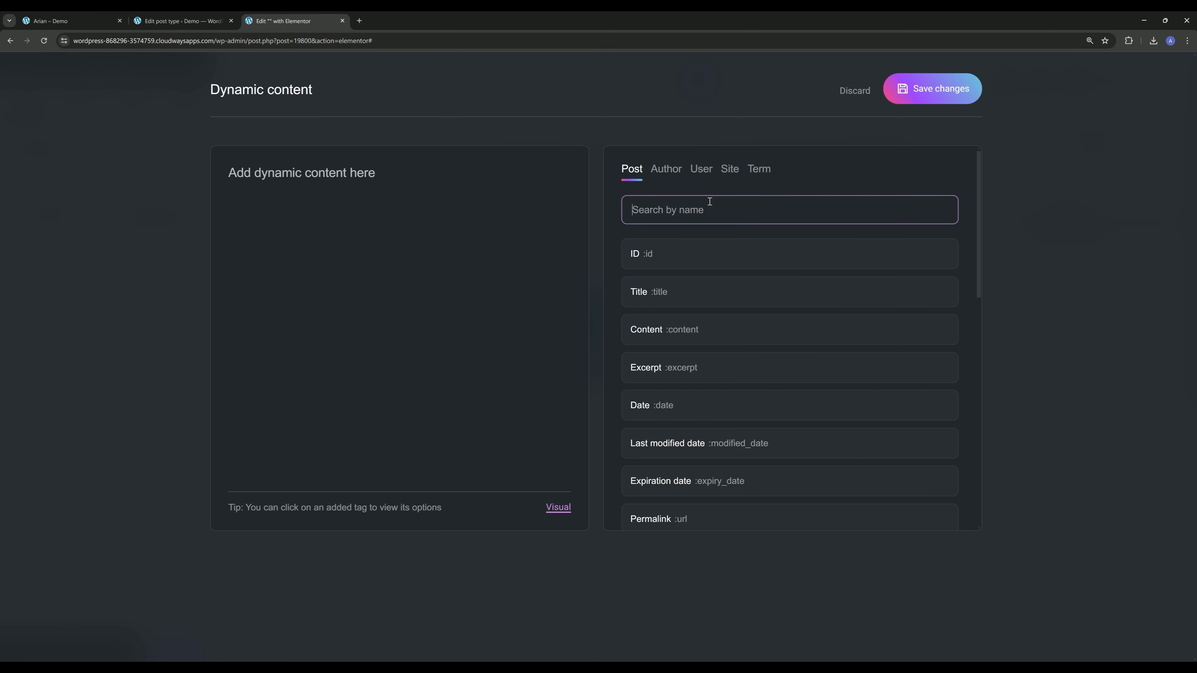
pyautogui.write('prof')
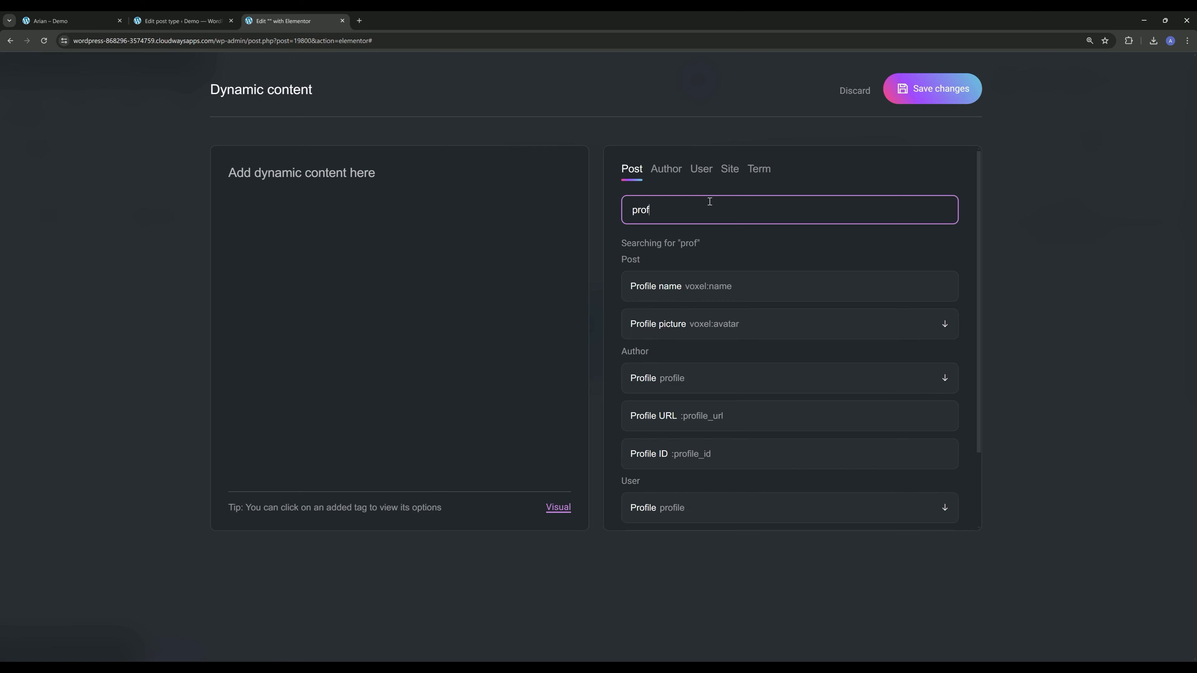
pyautogui.click(684, 325)
pyautogui.click(693, 376)
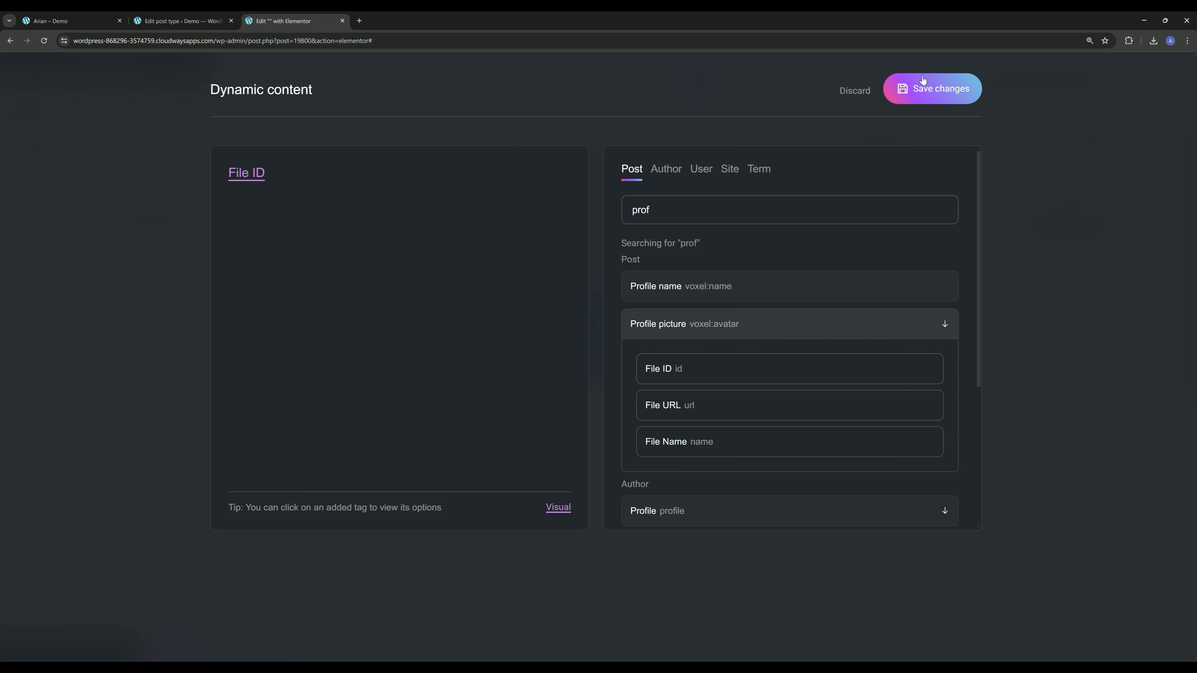
pyautogui.click(932, 88)
# Give the round profile image a solid white border 5 px wide on all sides.
pyautogui.click(76, 97)
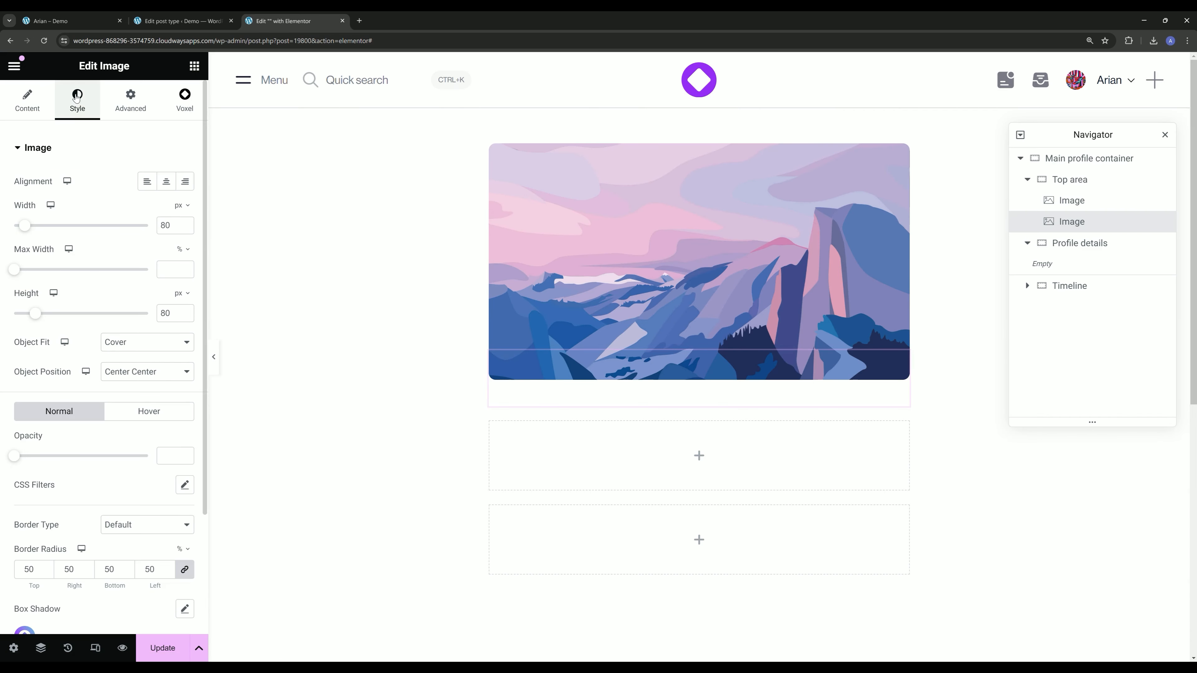
pyautogui.scroll(-3, 110, 368)
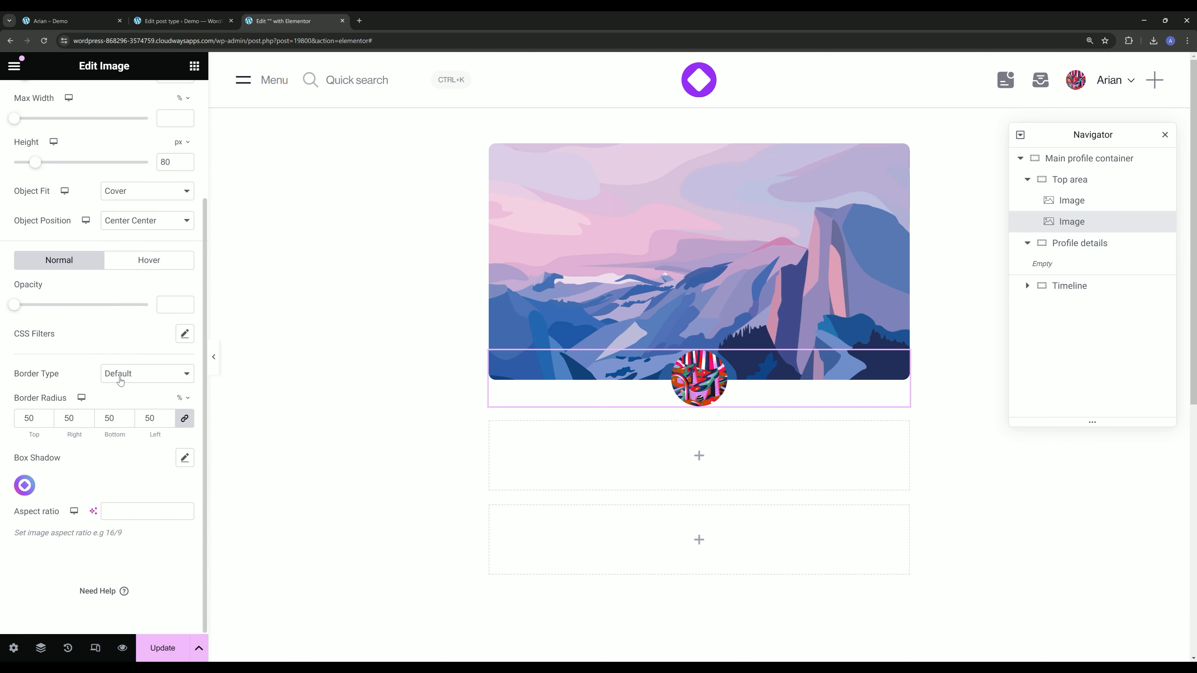
pyautogui.click(120, 381)
pyautogui.click(144, 410)
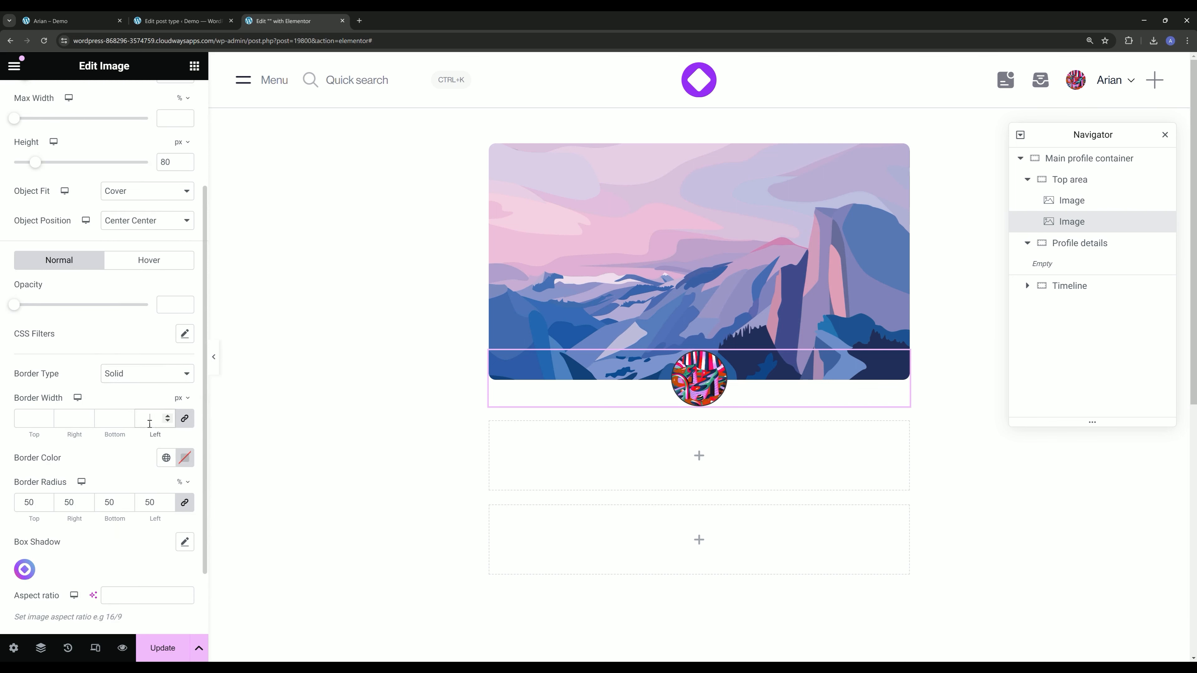
pyautogui.click(149, 423)
pyautogui.write('5')
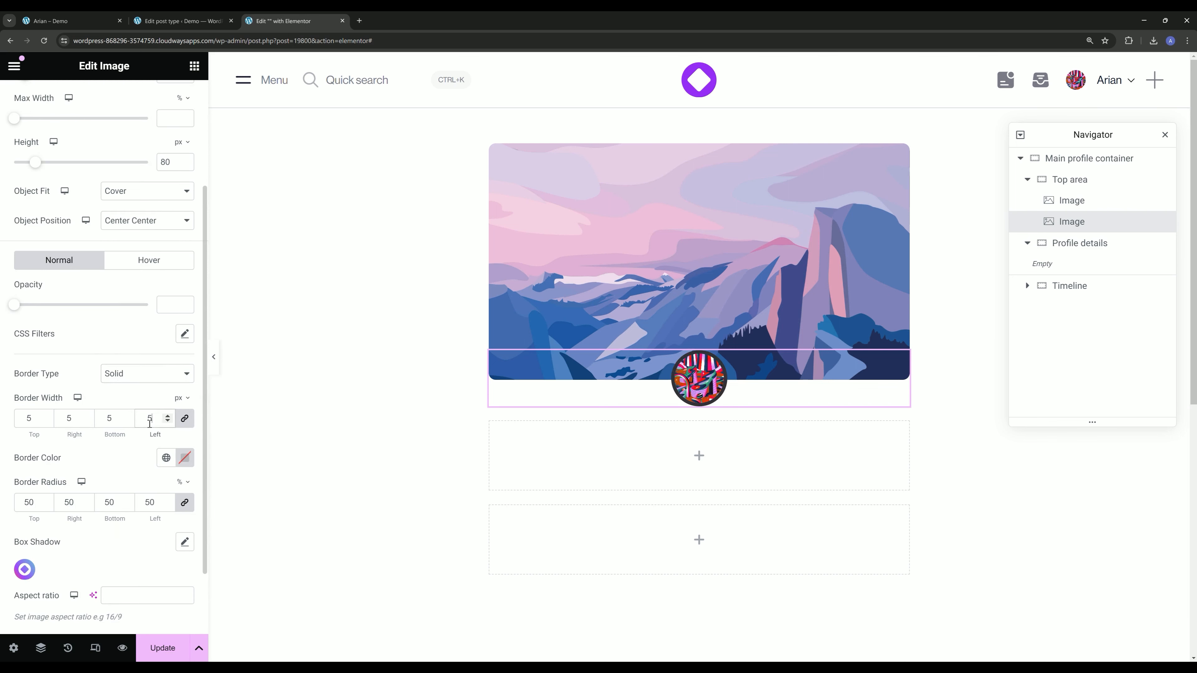
pyautogui.click(187, 461)
pyautogui.moveTo(119, 289); pyautogui.dragTo(88, 264)
pyautogui.click(88, 264)
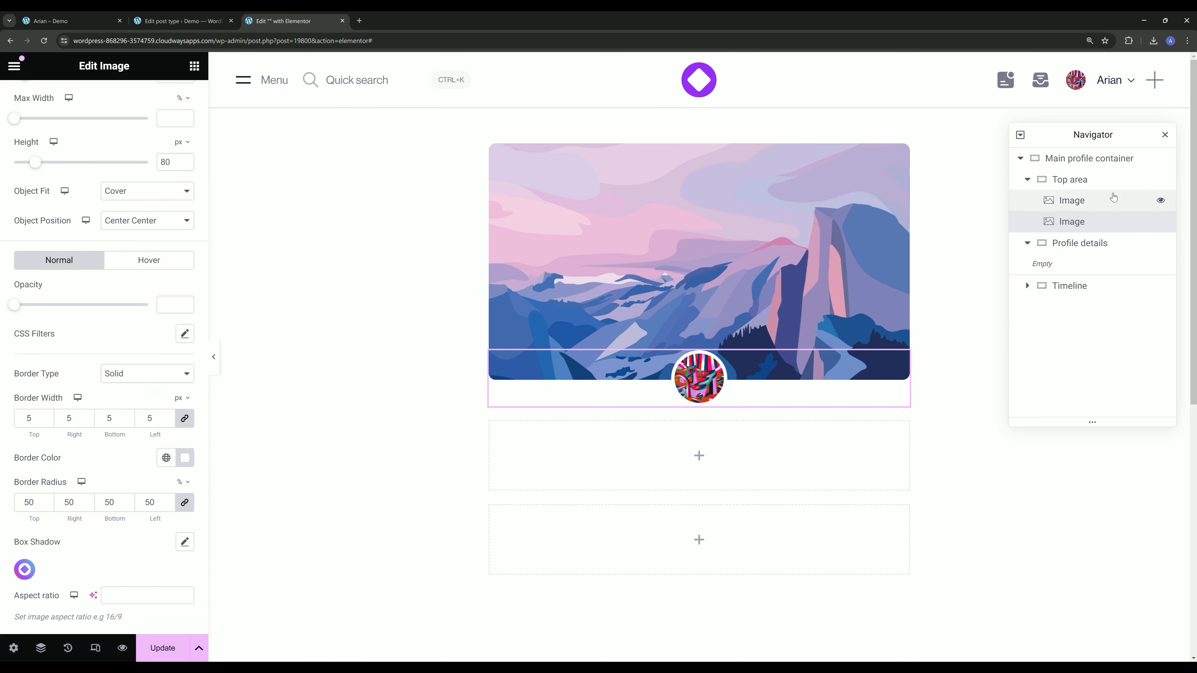
# Set the cover image's aspect ratio to 16/7 and update the template.
pyautogui.click(1077, 209)
pyautogui.click(78, 100)
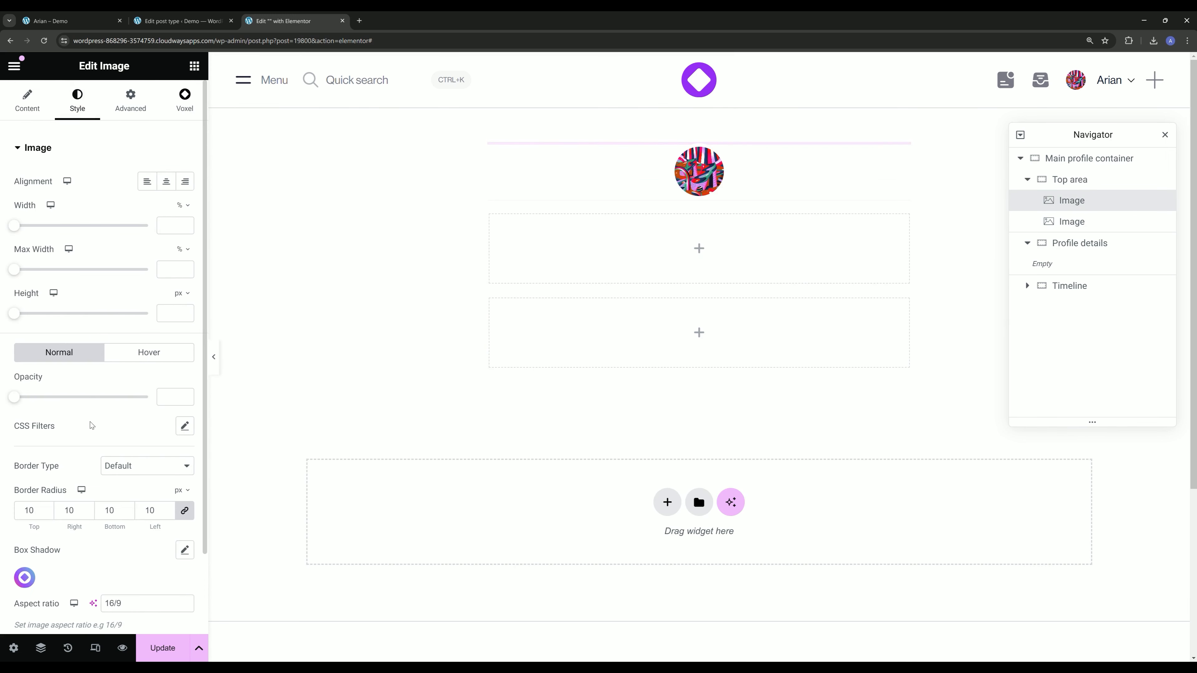
pyautogui.scroll(-2, 92, 426)
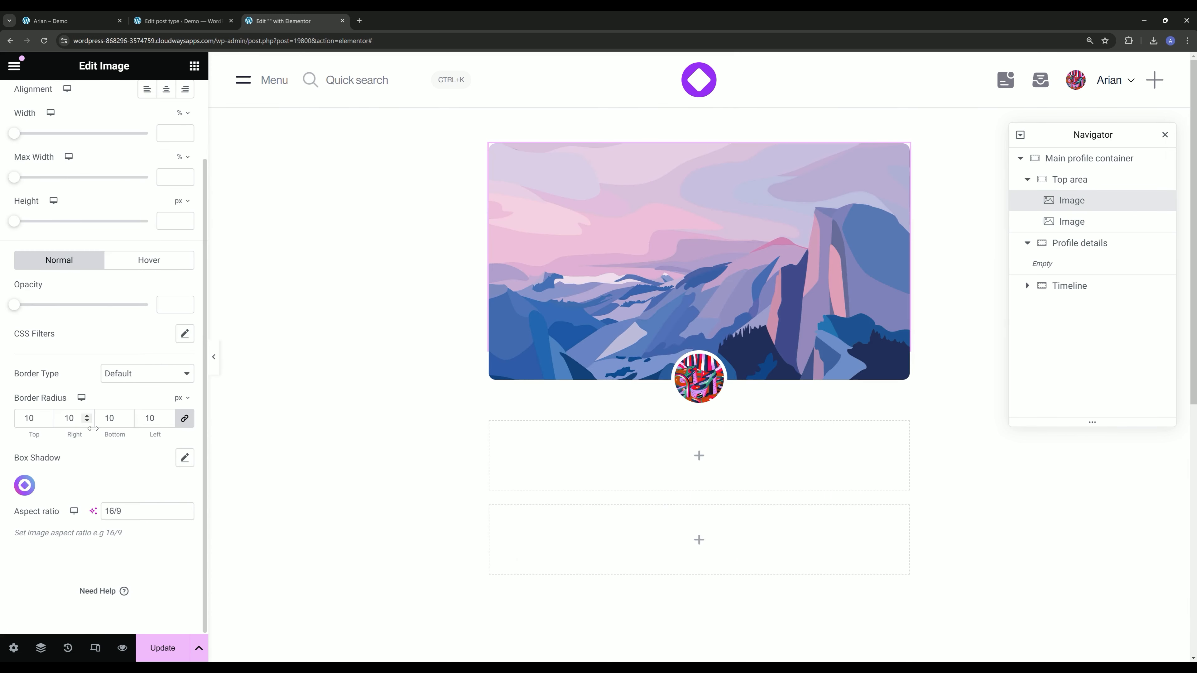
pyautogui.click(124, 511)
pyautogui.press('BackSpace')
pyautogui.write('7')
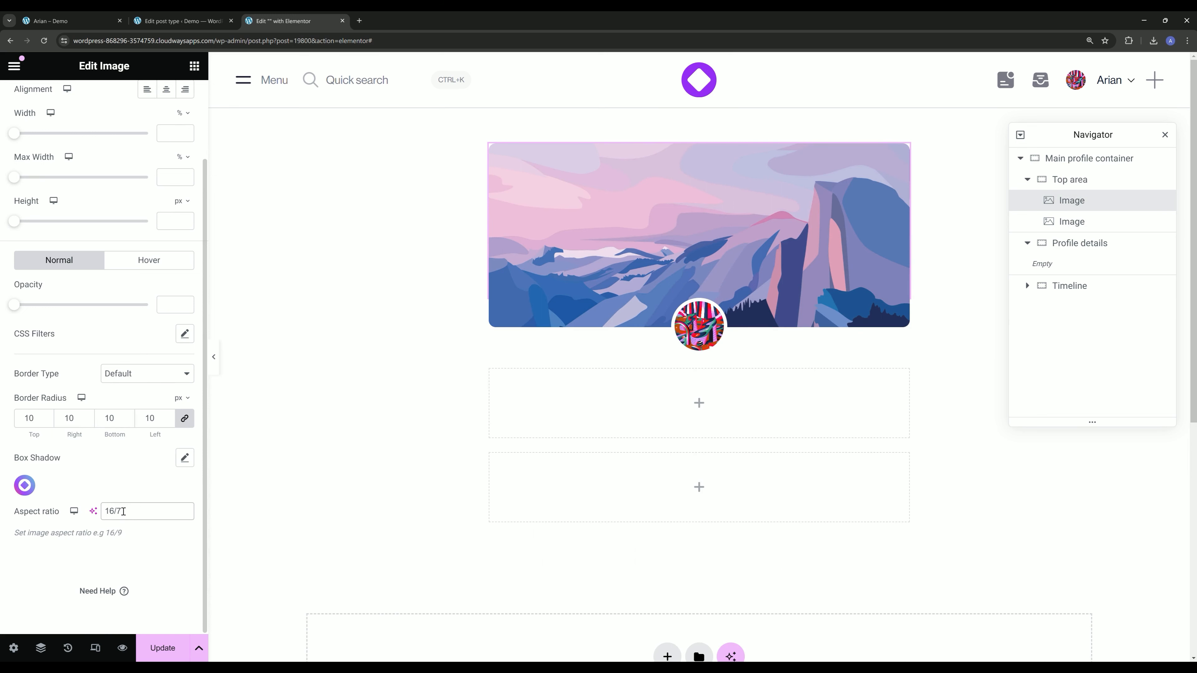
pyautogui.click(163, 648)
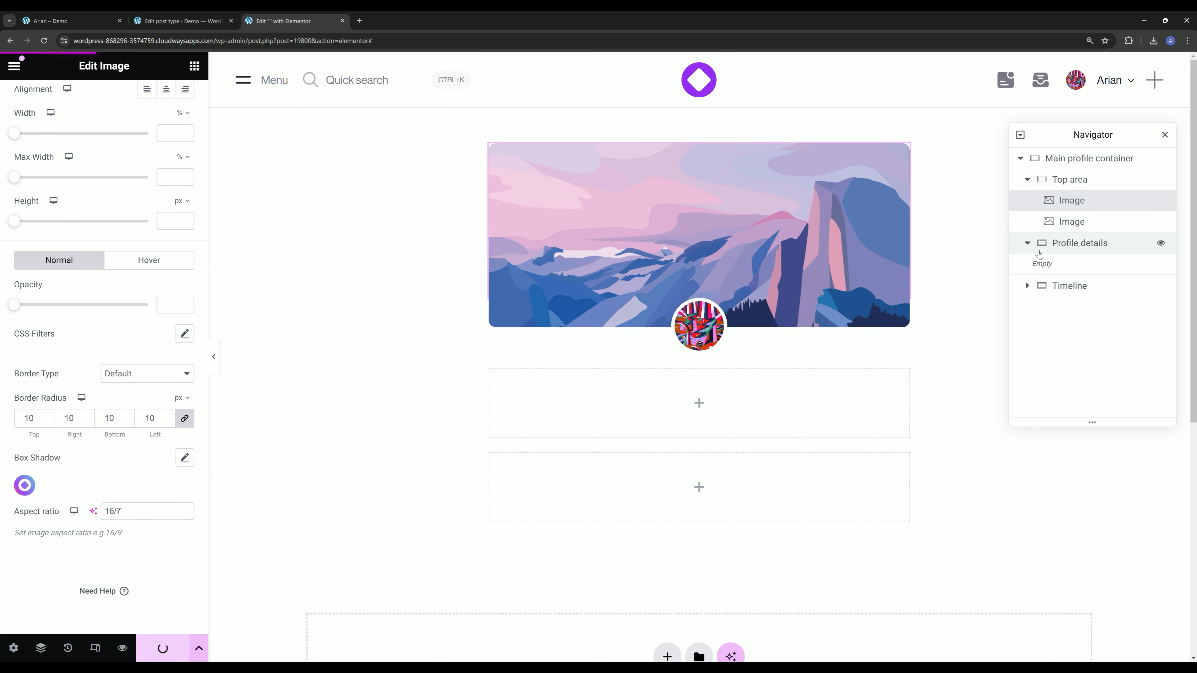
# Add a Heading widget inside the Profile details container.
pyautogui.click(1027, 180)
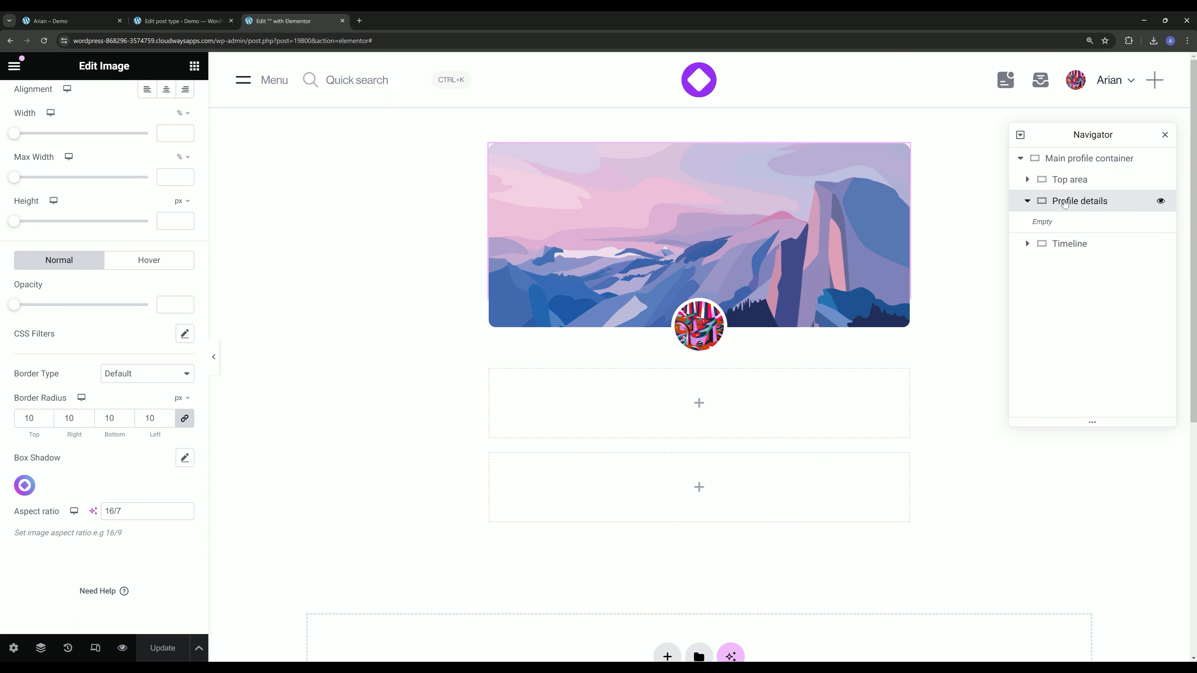
pyautogui.click(1080, 202)
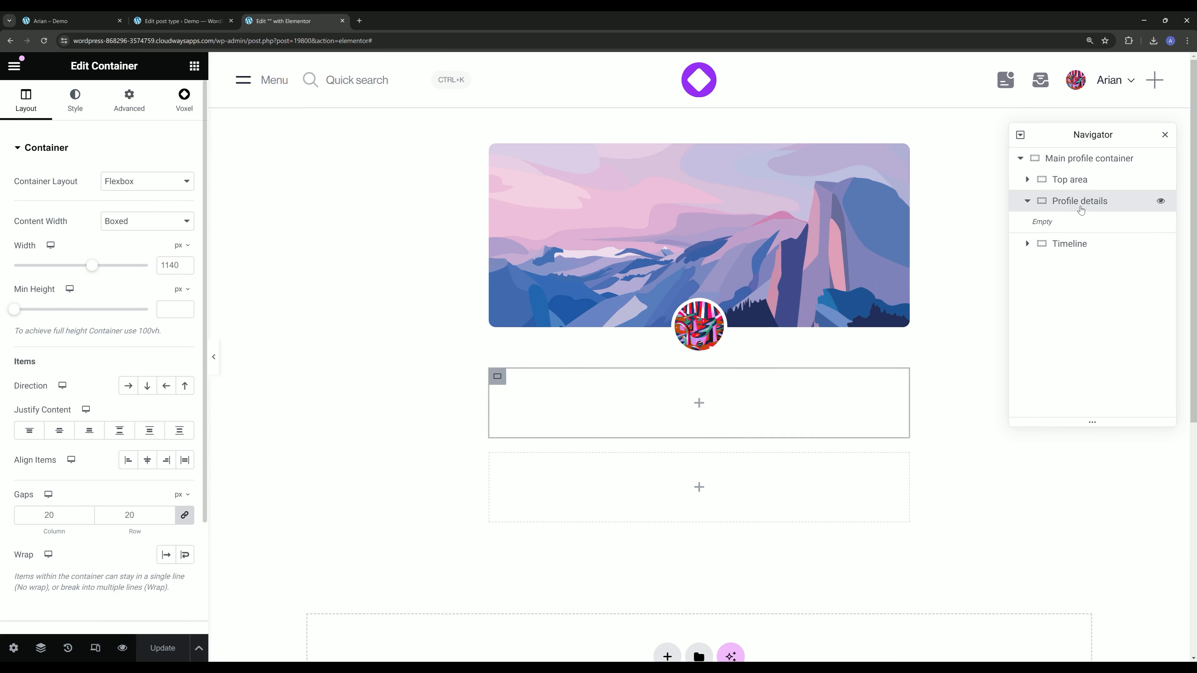
pyautogui.click(193, 70)
pyautogui.write('tex')
pyautogui.moveTo(55, 179); pyautogui.dragTo(617, 399)
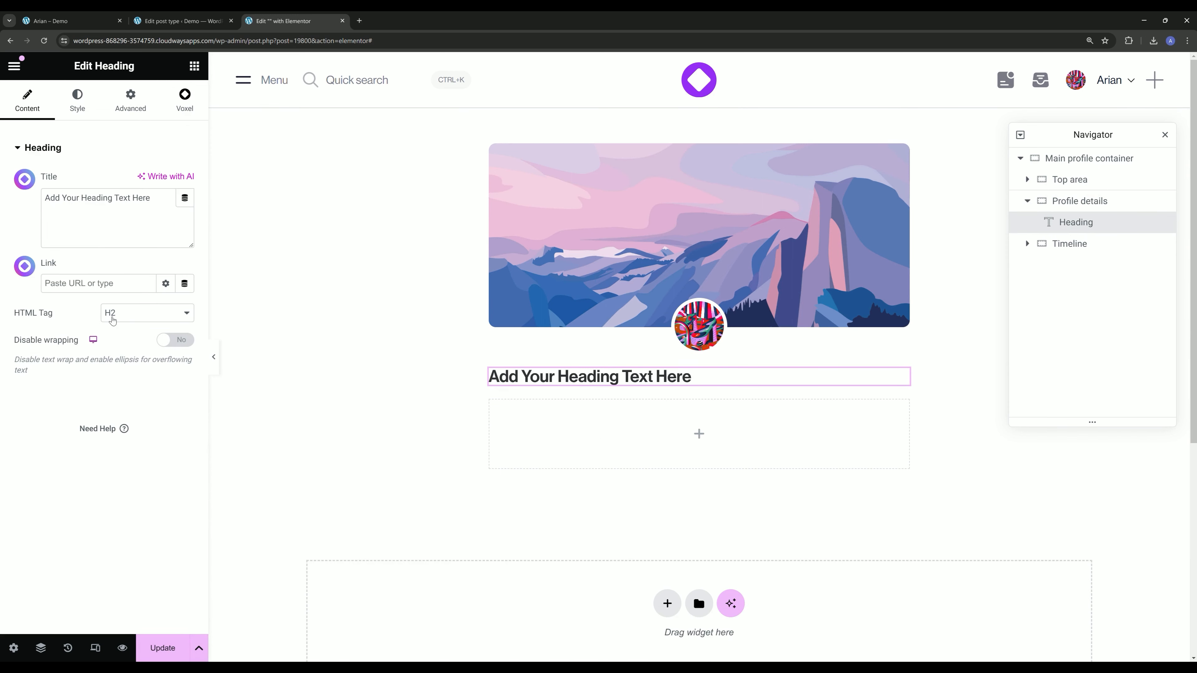
# Set the new heading's HTML tag to H1 and center its text.
pyautogui.click(112, 321)
pyautogui.click(113, 327)
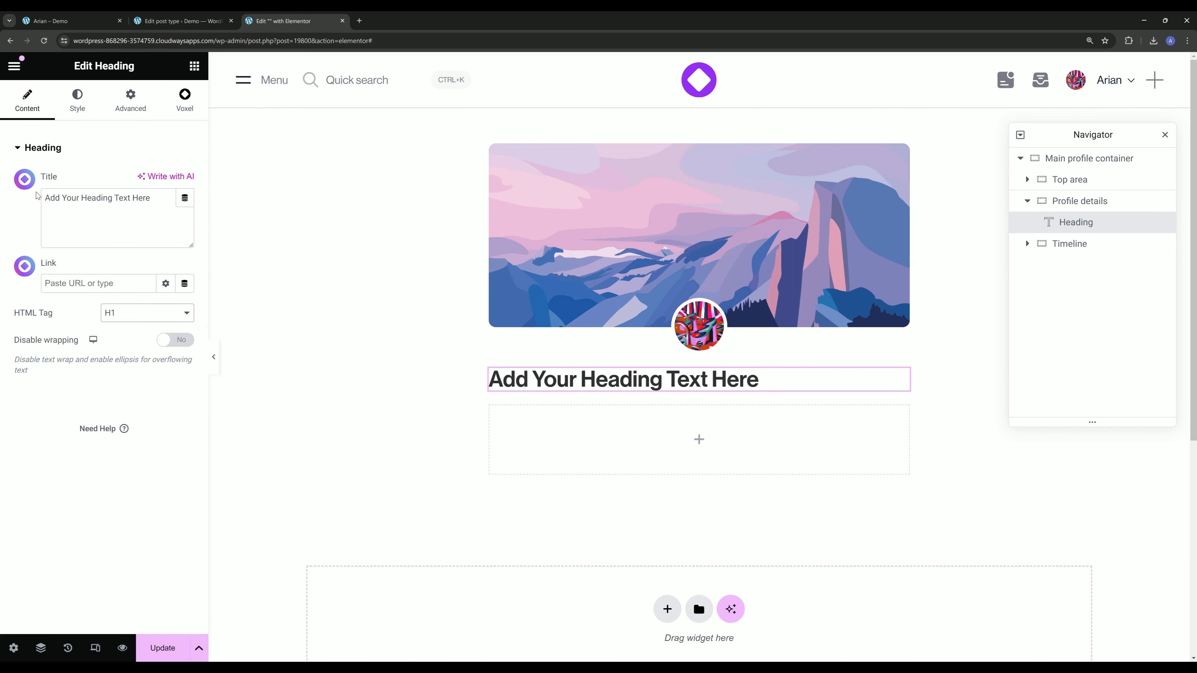
pyautogui.click(77, 100)
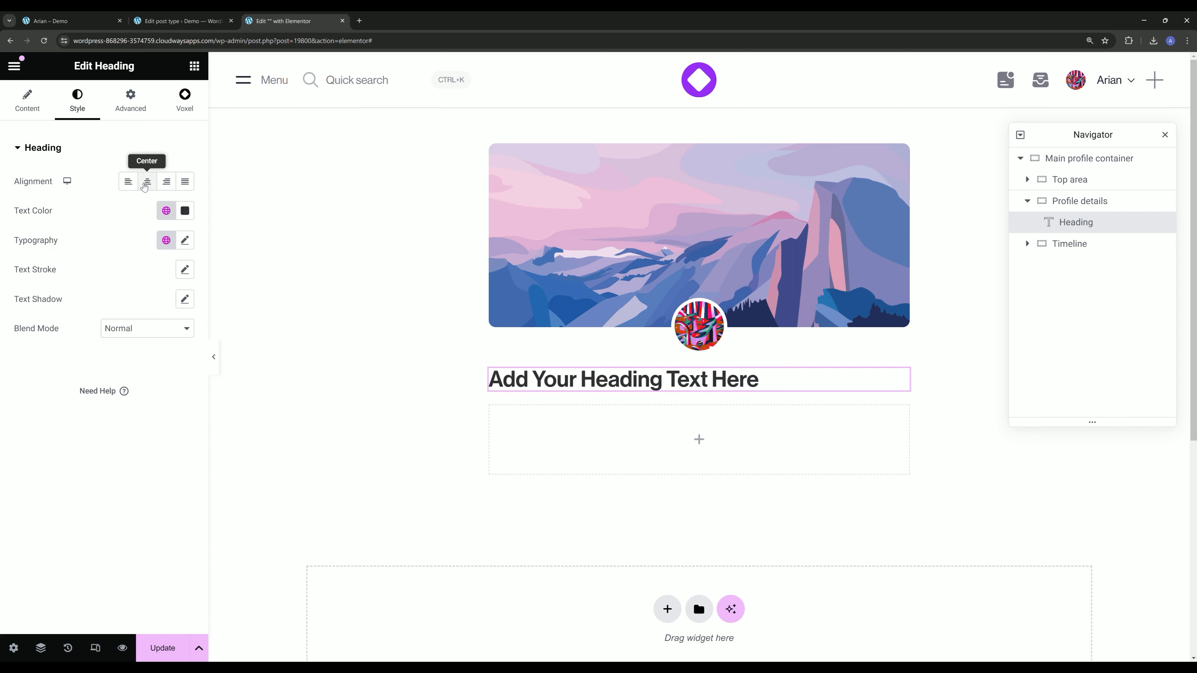
pyautogui.click(147, 182)
# Replace the heading's placeholder title with the post's Profile name dynamic tag and save the change.
pyautogui.click(27, 101)
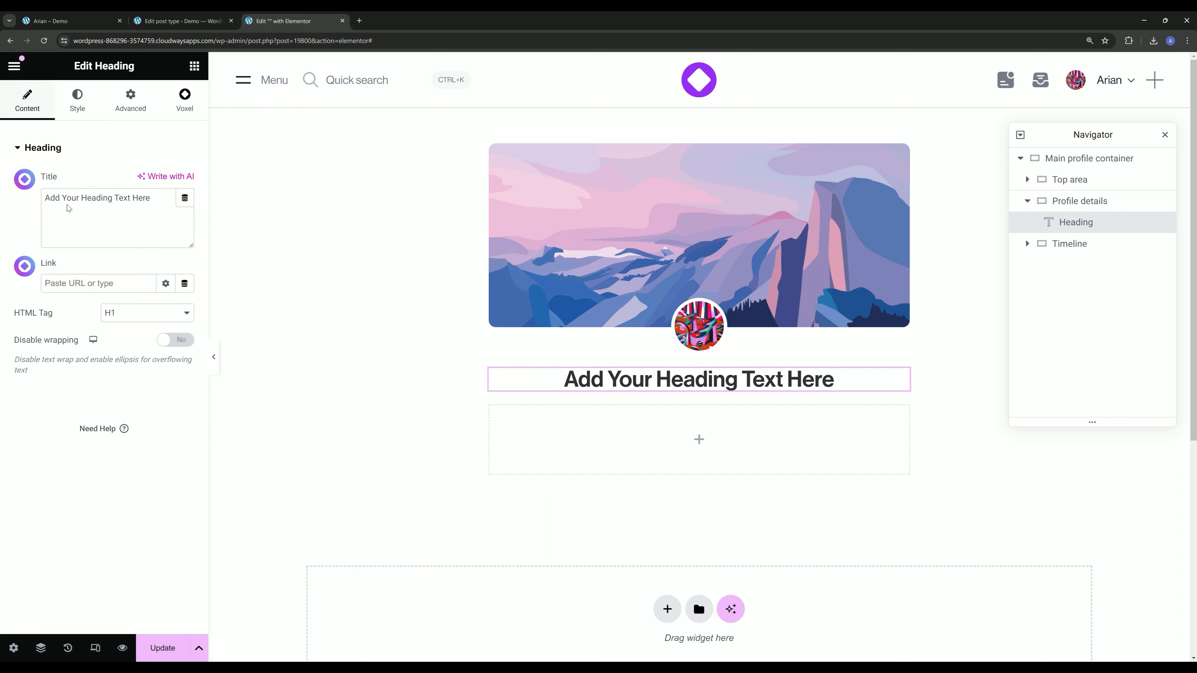
pyautogui.click(32, 181)
pyautogui.hotkey('ctrl', 'a')
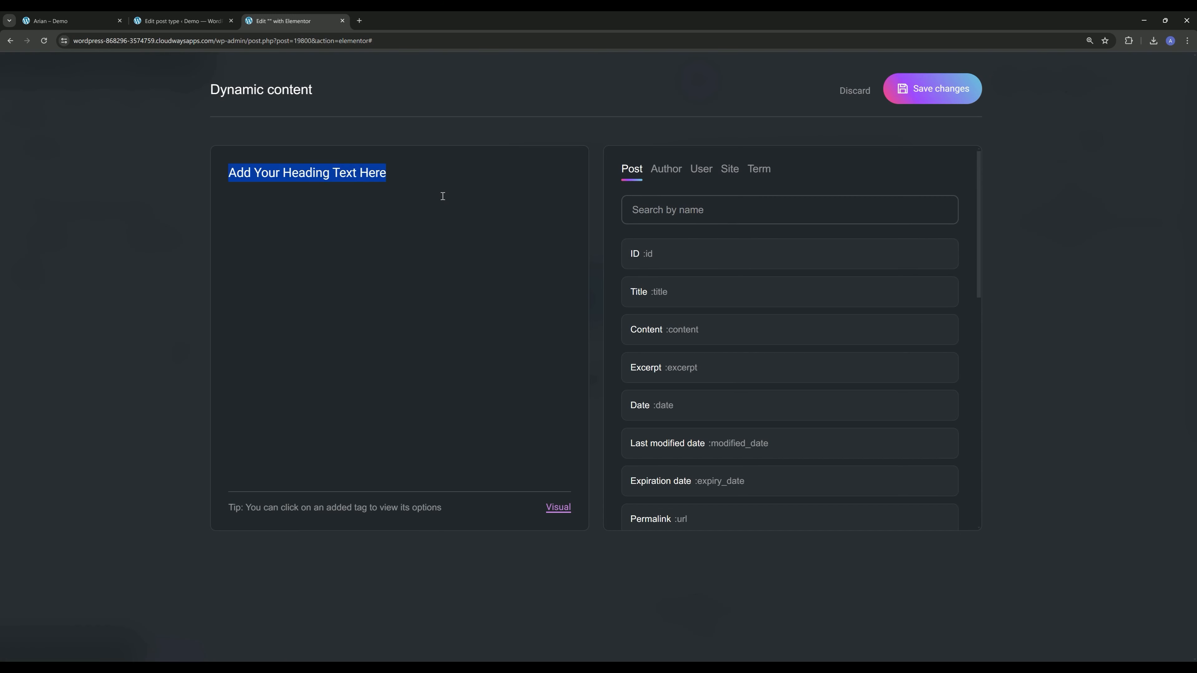
pyautogui.press('BackSpace')
pyautogui.click(657, 207)
pyautogui.write('prof')
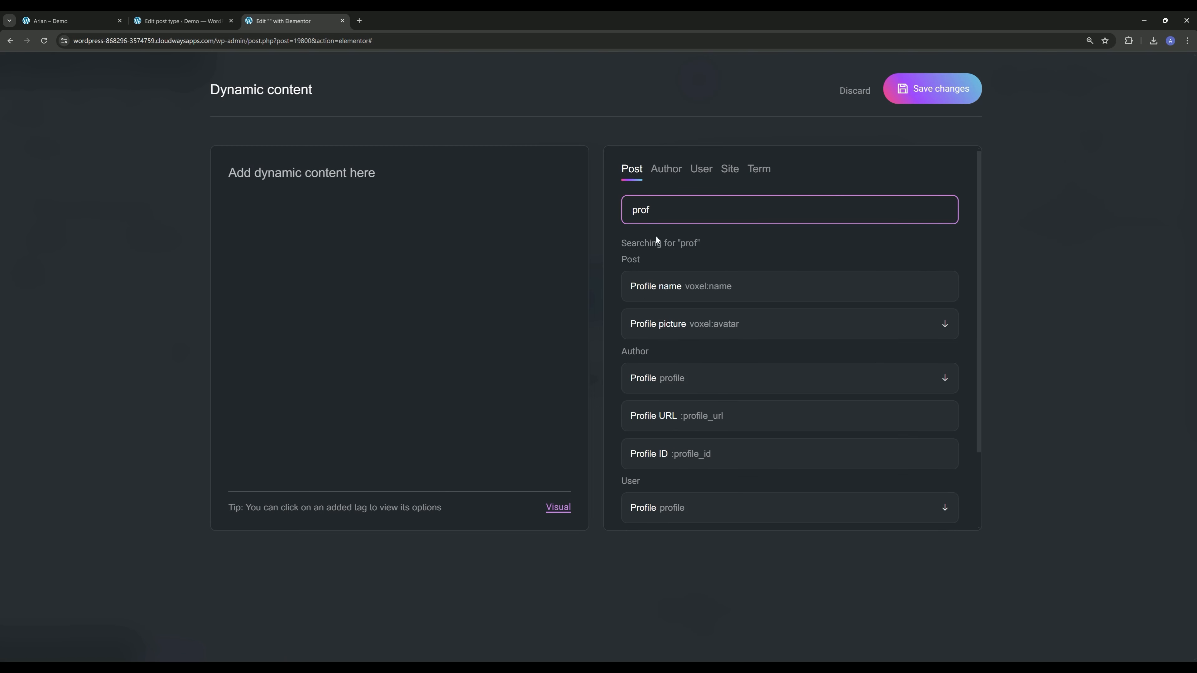
pyautogui.click(659, 286)
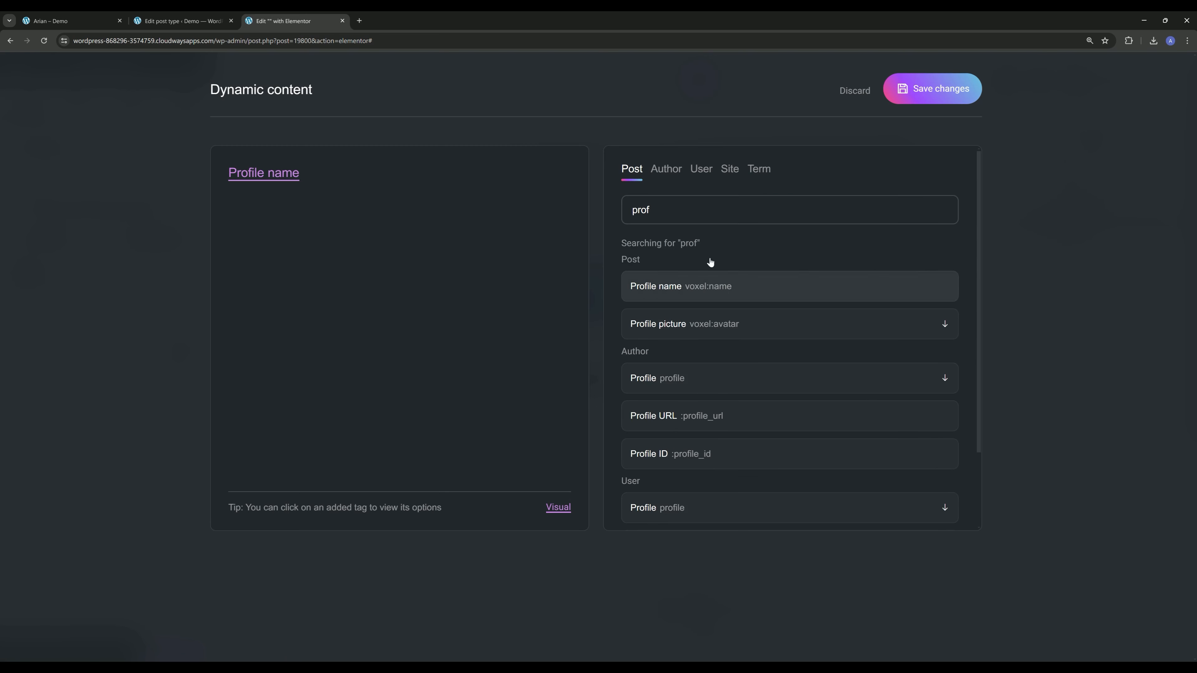
pyautogui.click(924, 89)
# Duplicate the profile name heading and set the copy's HTML tag to p.
pyautogui.click(77, 100)
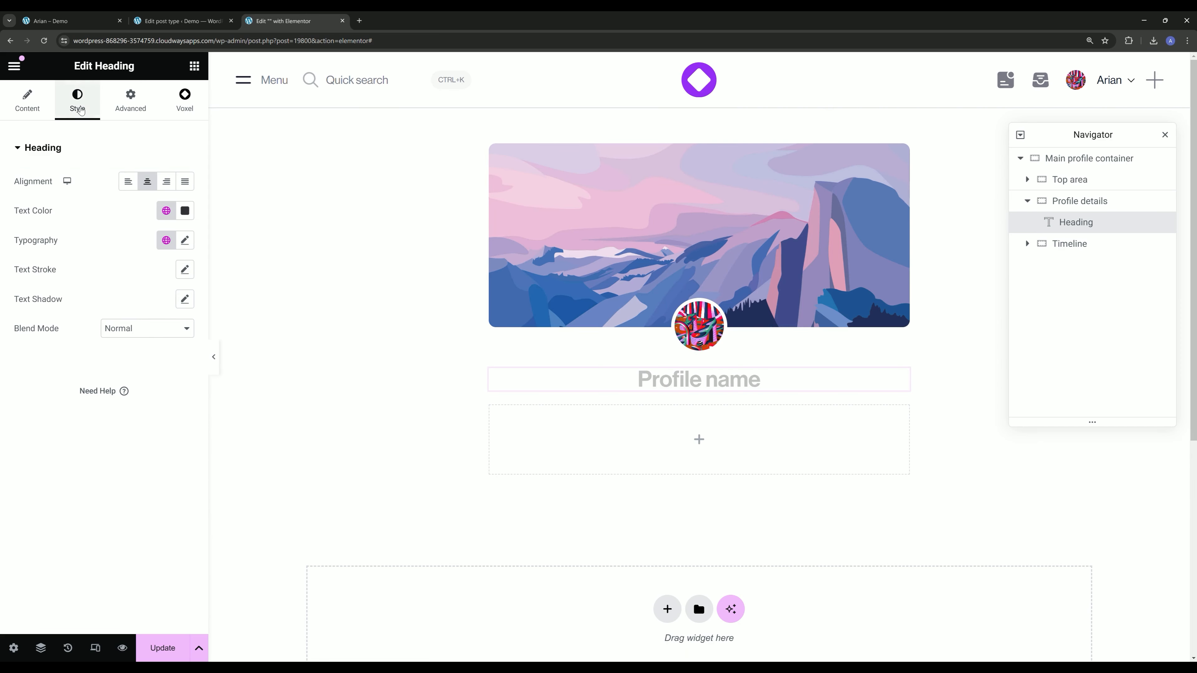
pyautogui.click(193, 65)
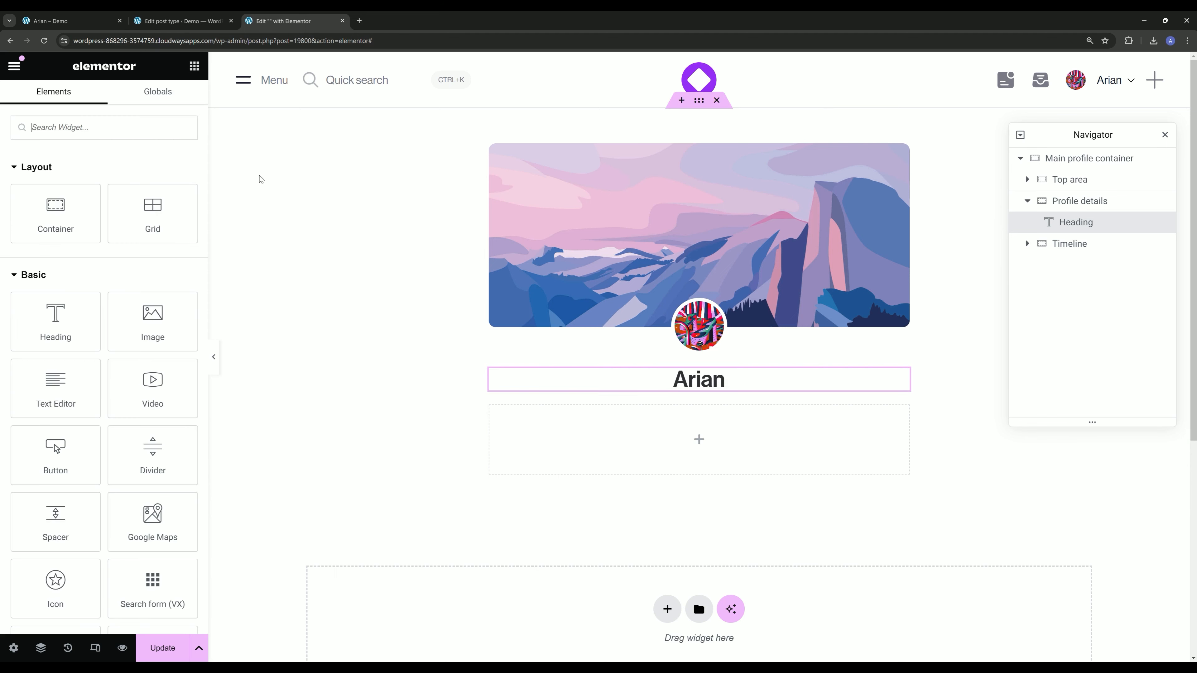
pyautogui.rightClick(697, 384)
pyautogui.click(728, 376)
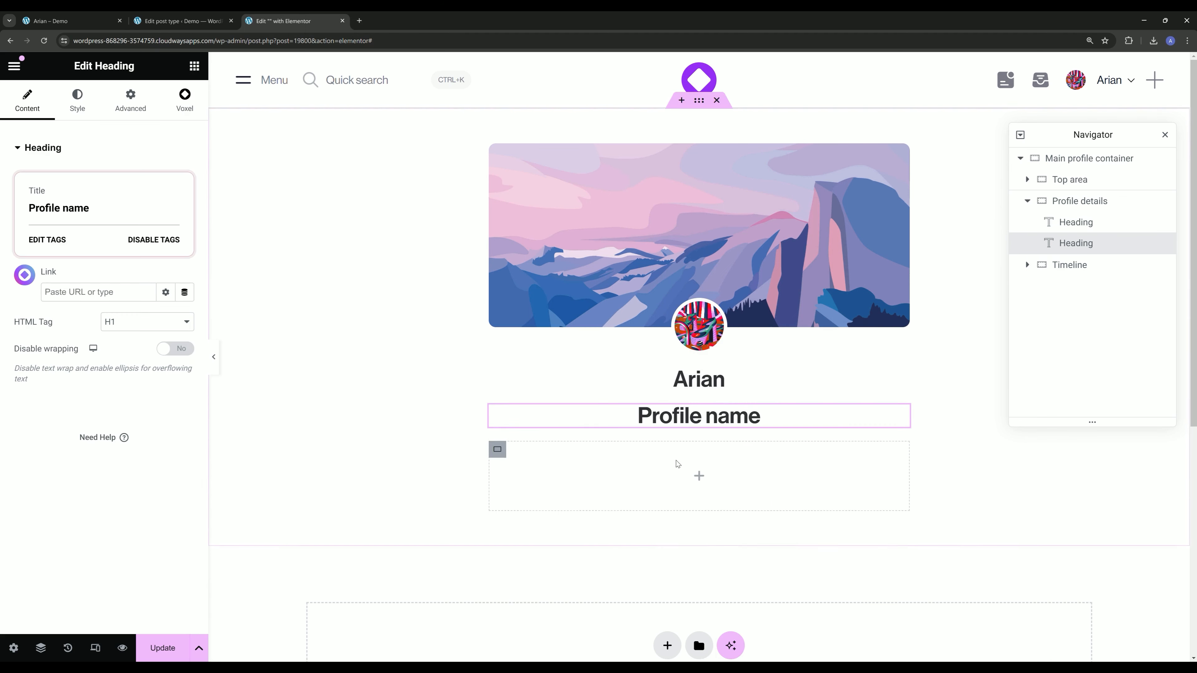
pyautogui.click(121, 330)
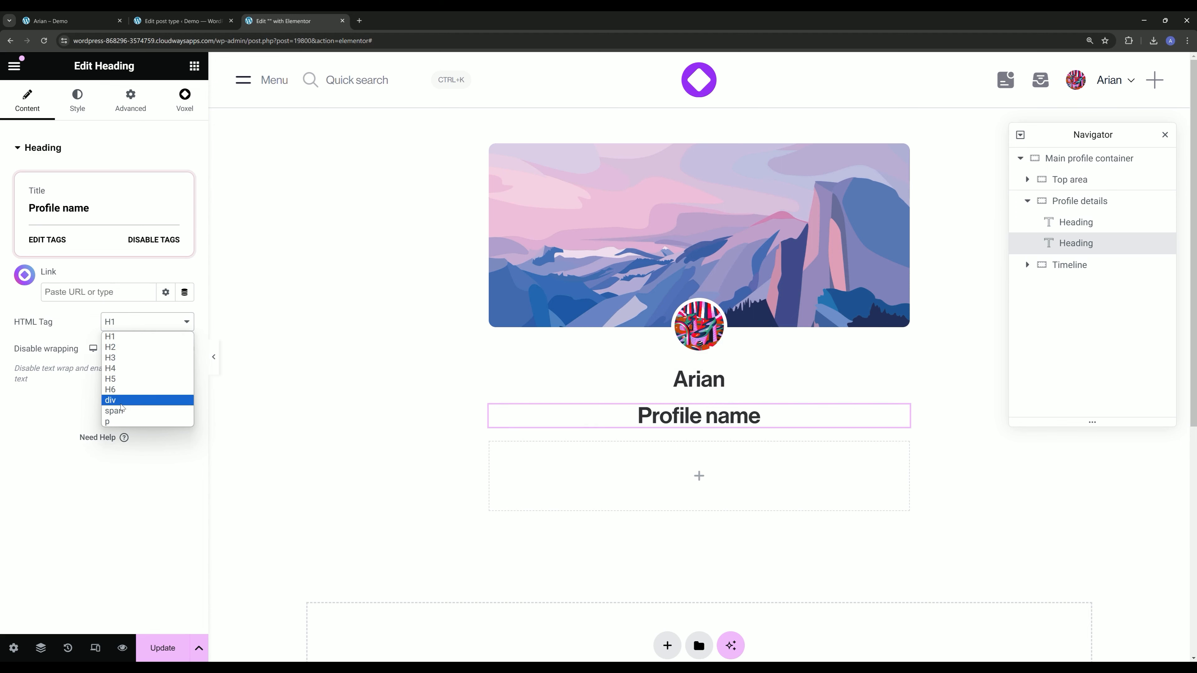
pyautogui.click(119, 424)
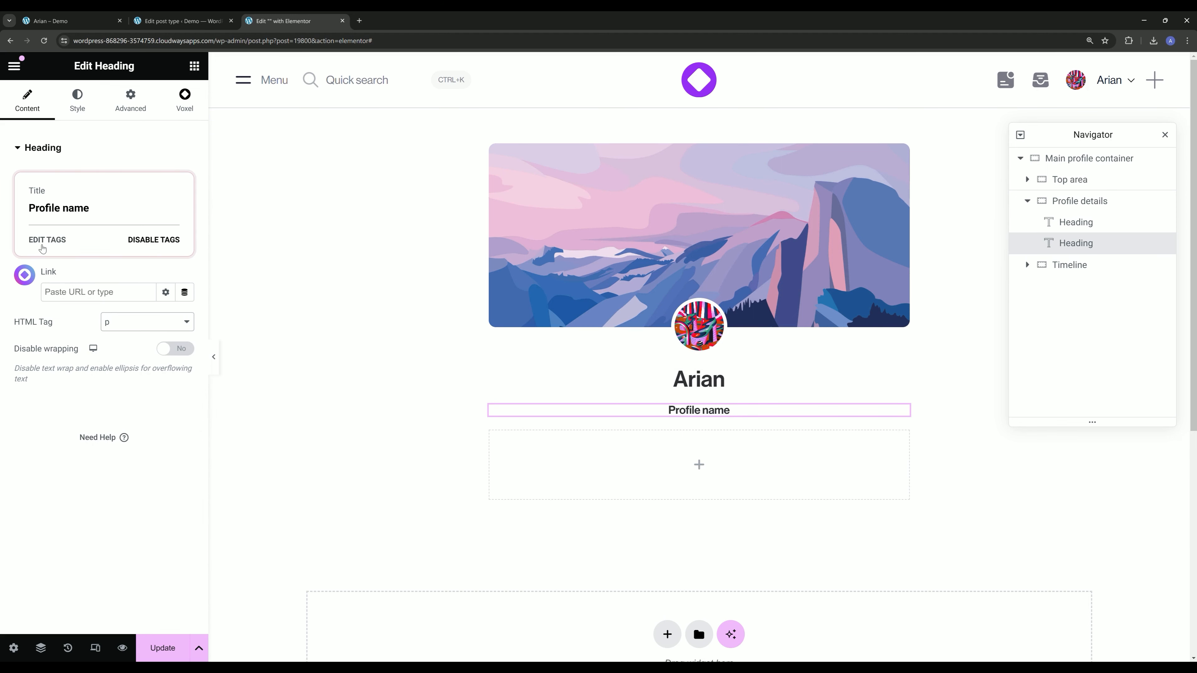
# Replace the duplicated heading's dynamic tag with the post's Bio tag and save the change.
pyautogui.click(43, 241)
pyautogui.press('BackSpace')
pyautogui.click(636, 211)
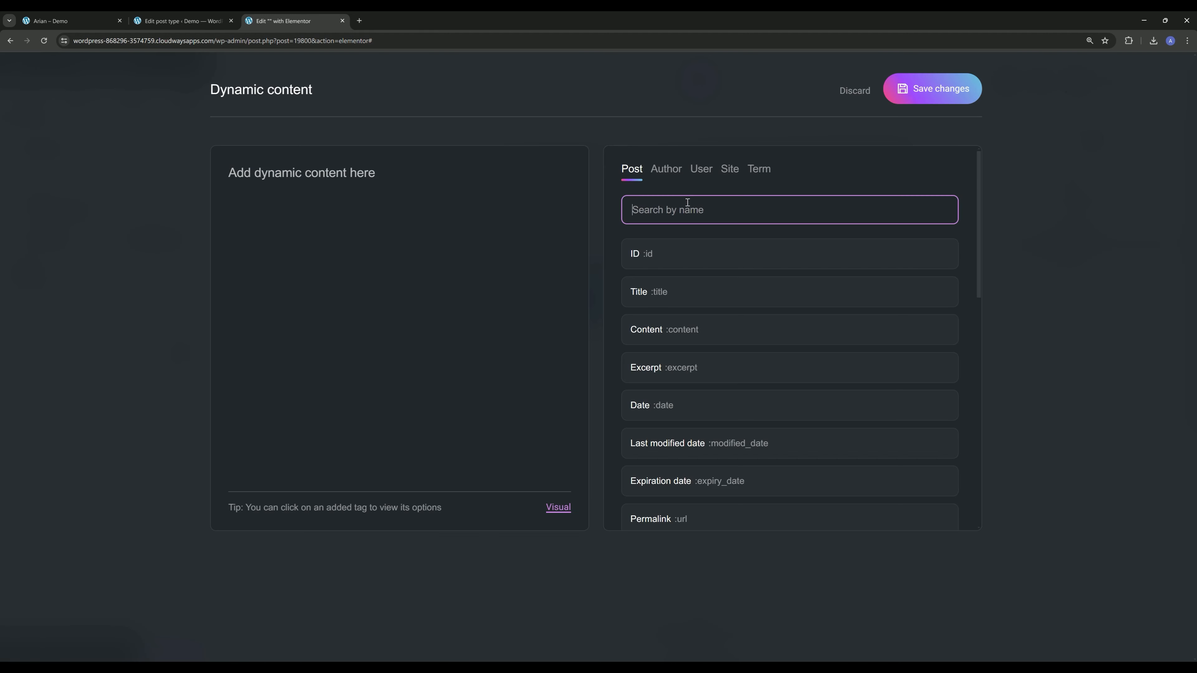
pyautogui.write('bio')
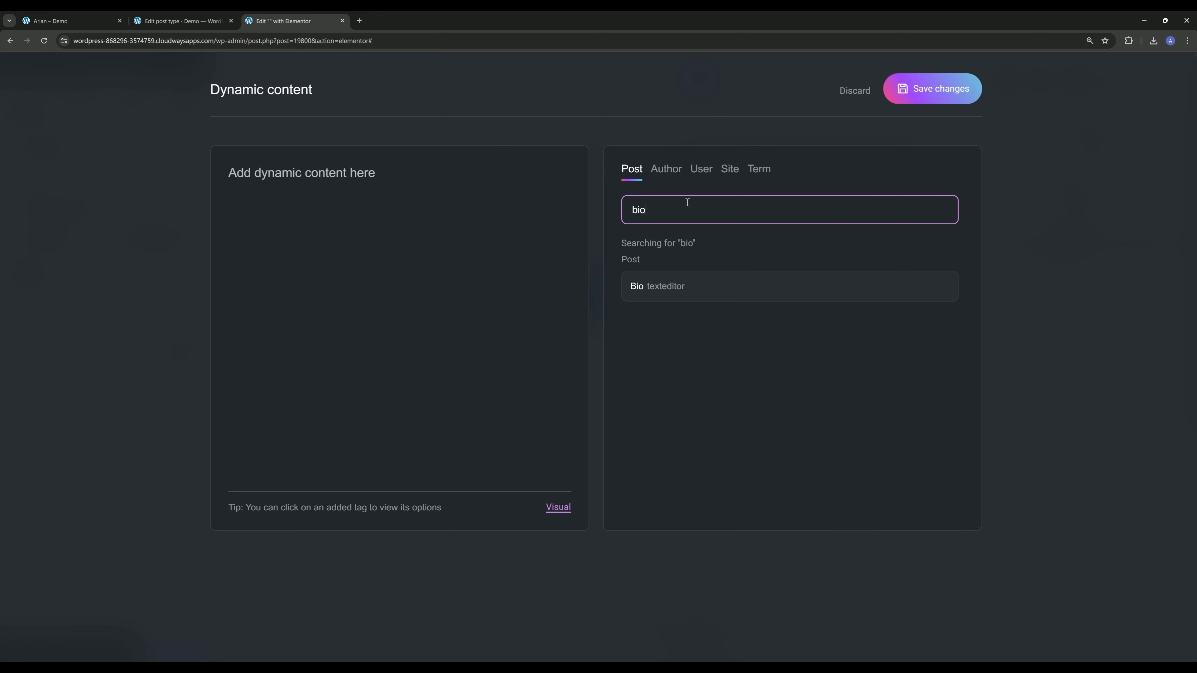
pyautogui.click(678, 288)
pyautogui.click(886, 99)
# Apply the Text global font and a grey global text color to the bio heading.
pyautogui.click(84, 97)
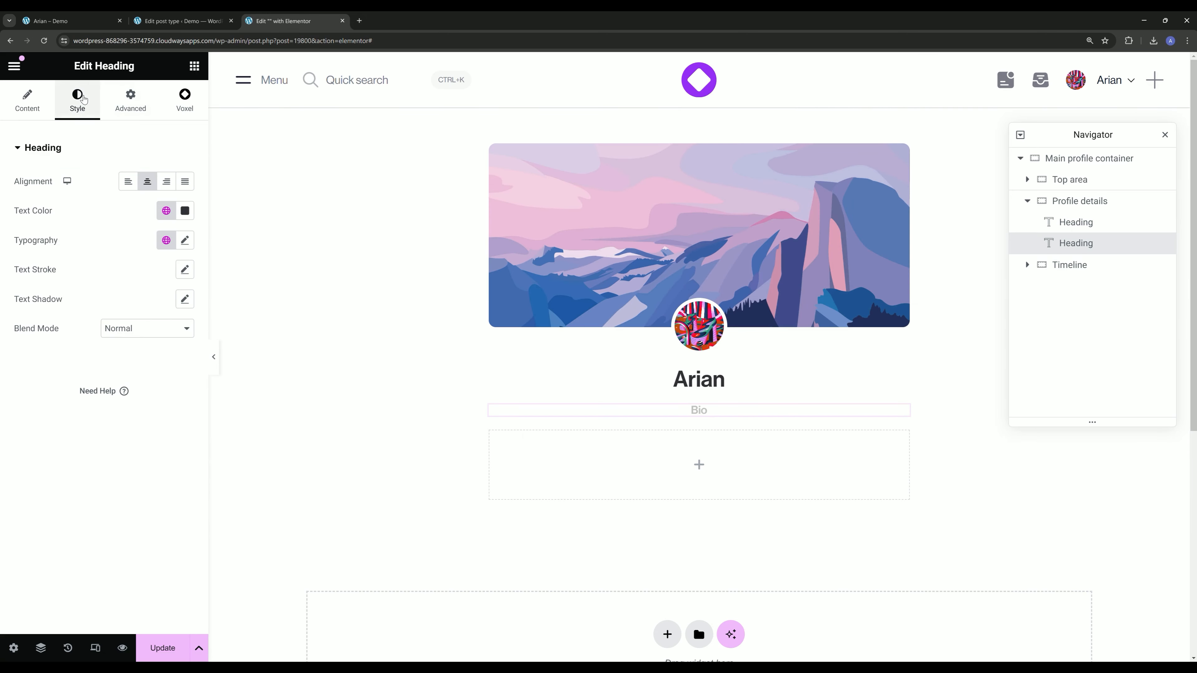
pyautogui.click(165, 240)
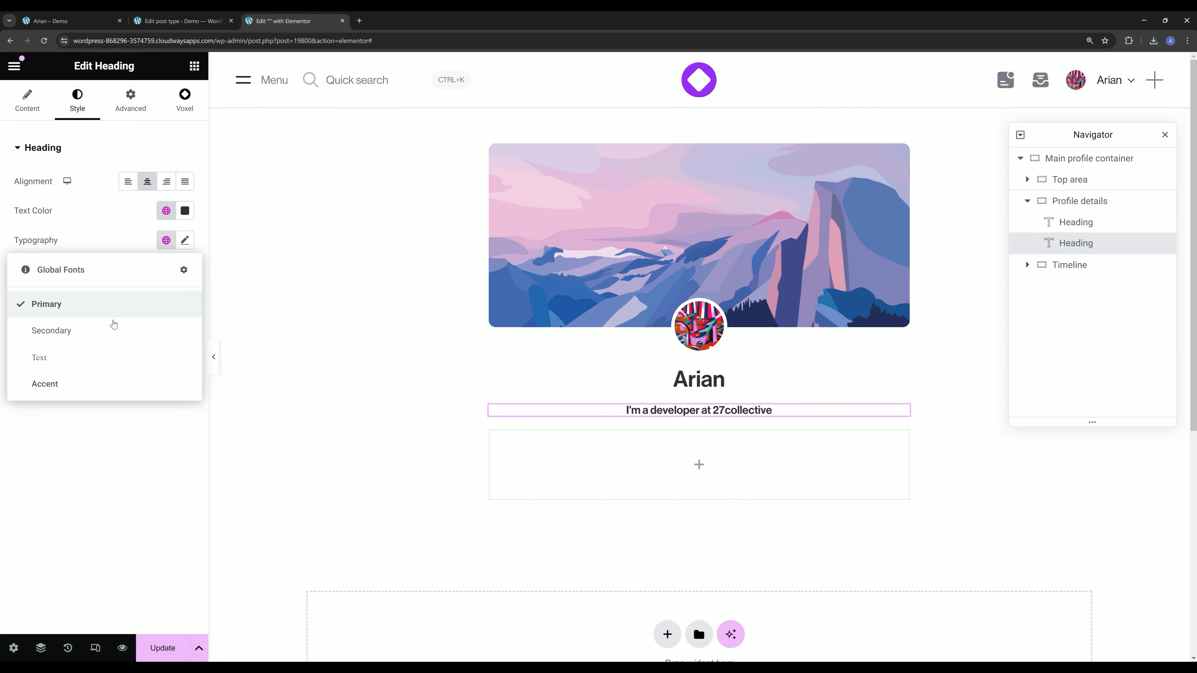
pyautogui.click(93, 366)
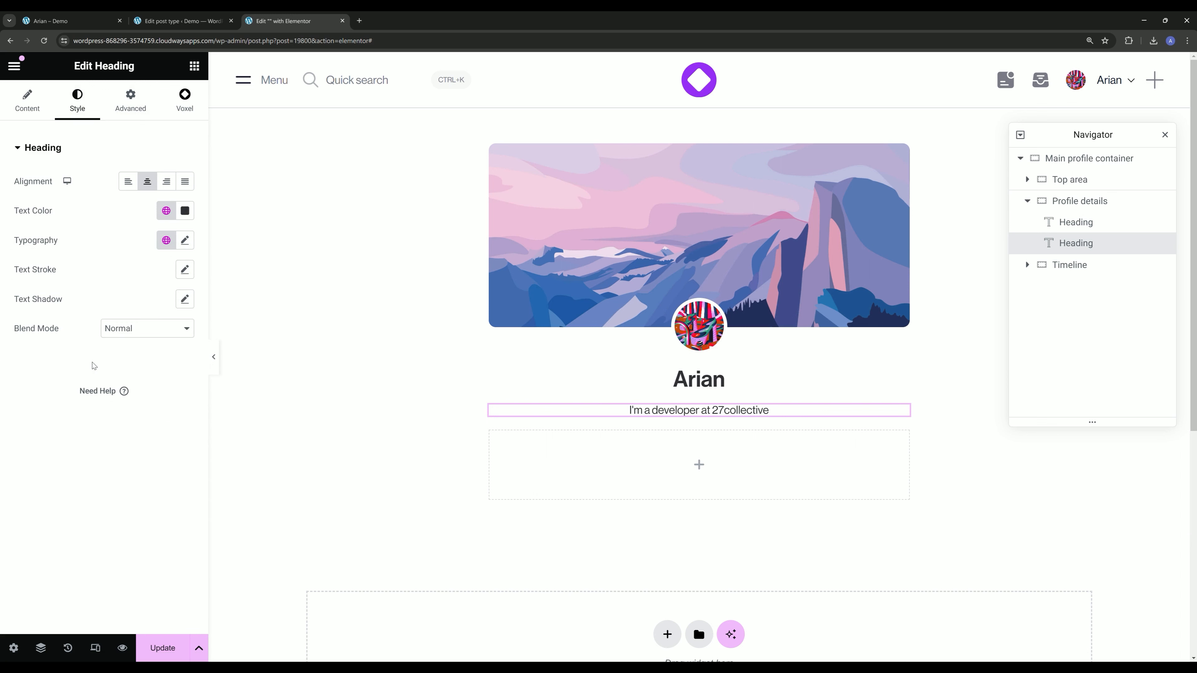
pyautogui.click(166, 210)
pyautogui.scroll(-2, 71, 373)
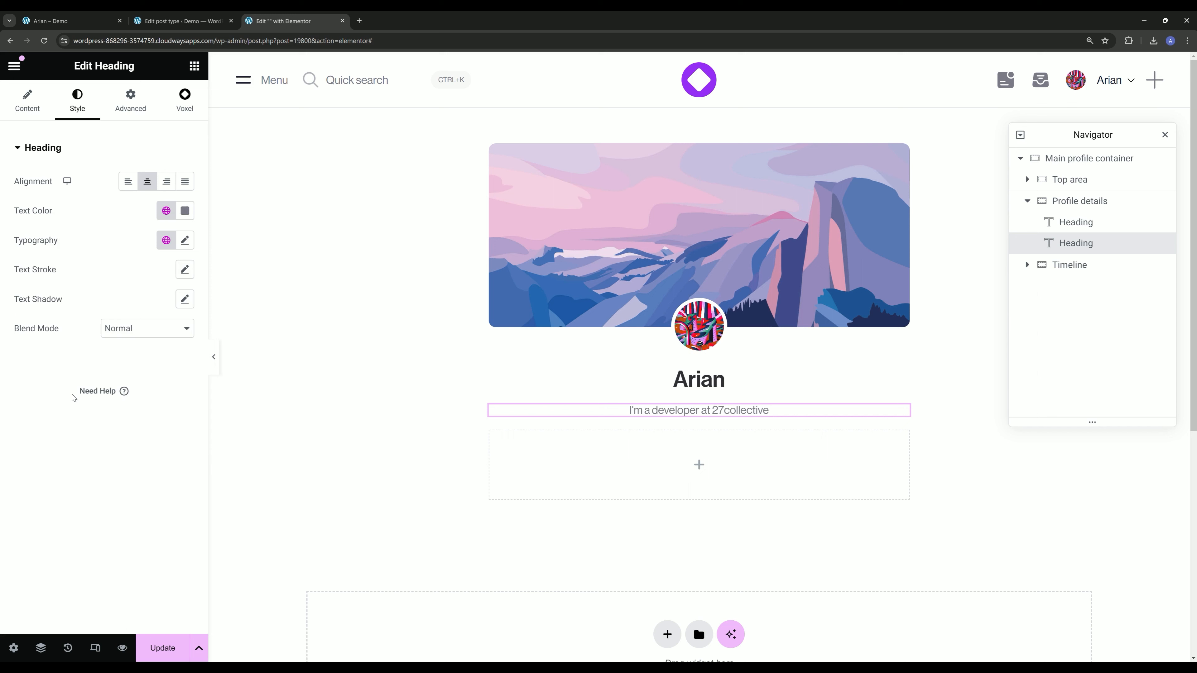
# Set the Profile details container's linked column and row gaps to 10 px.
pyautogui.click(1079, 201)
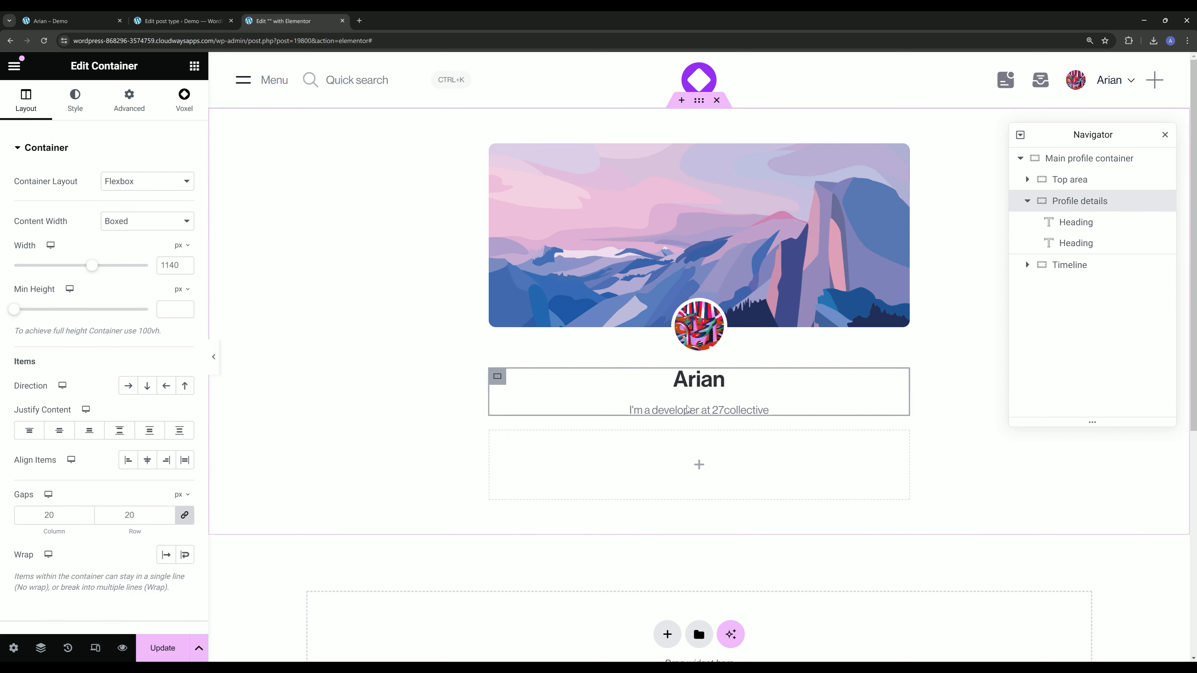
pyautogui.moveTo(131, 528); pyautogui.dragTo(131, 529)
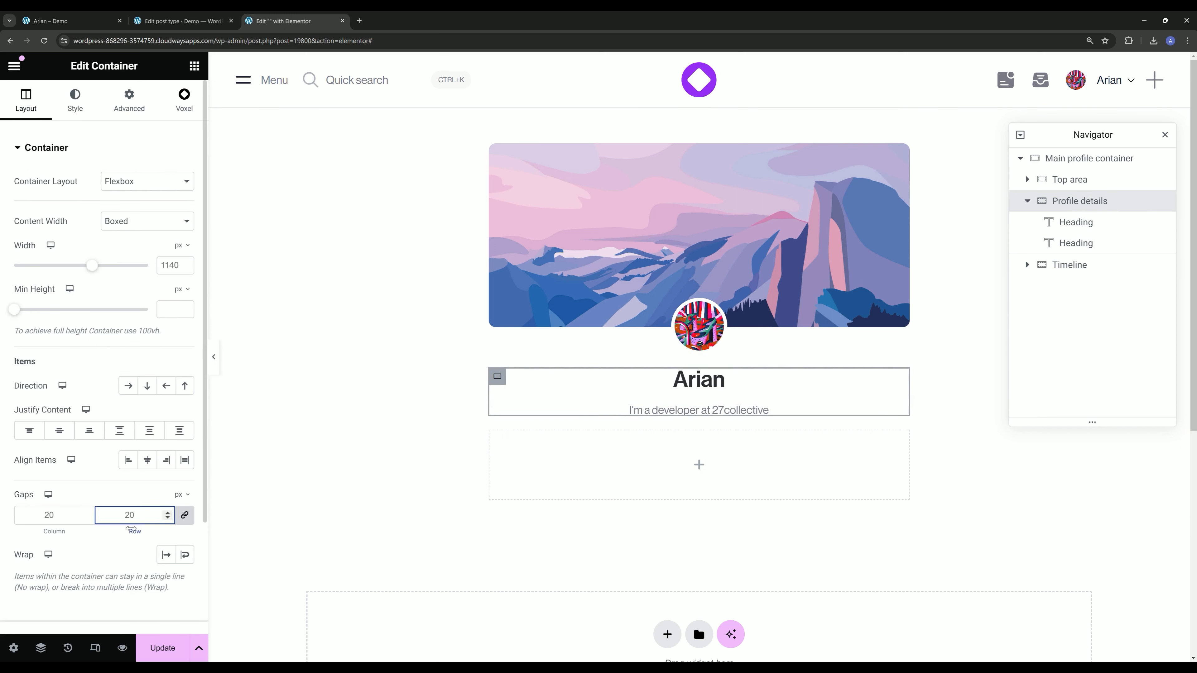
pyautogui.press('BackSpace')
pyautogui.write('1')
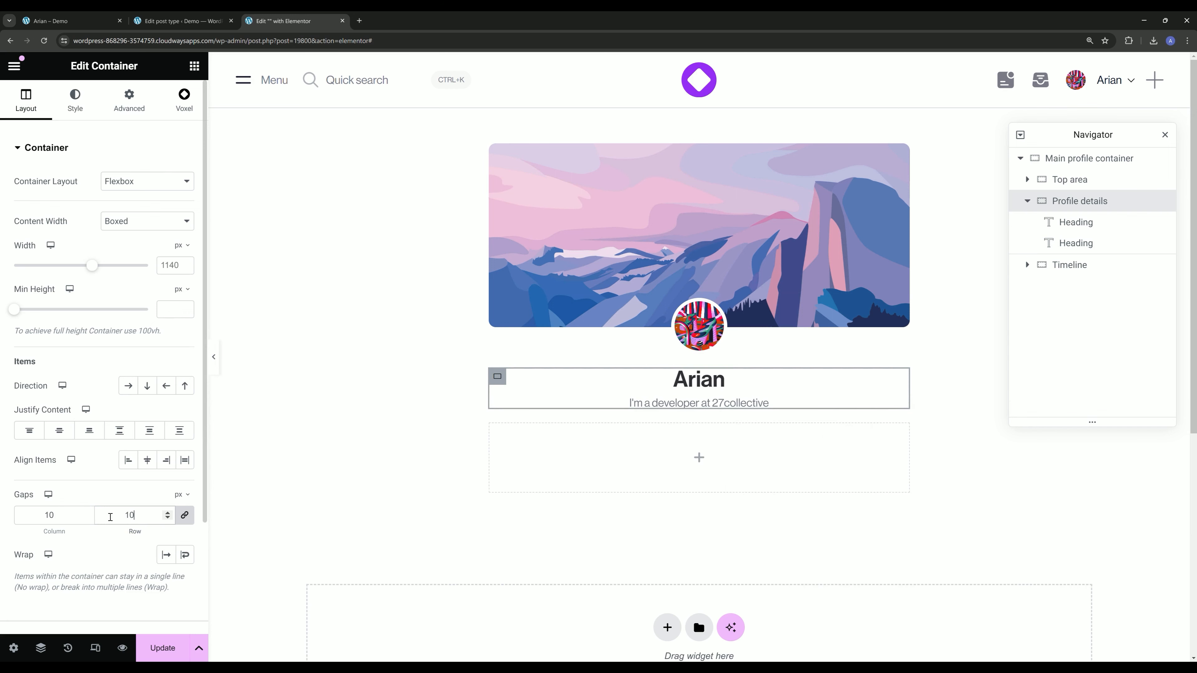
# Set the Profile details container's linked column and row gaps to 7 px.
pyautogui.write('7')
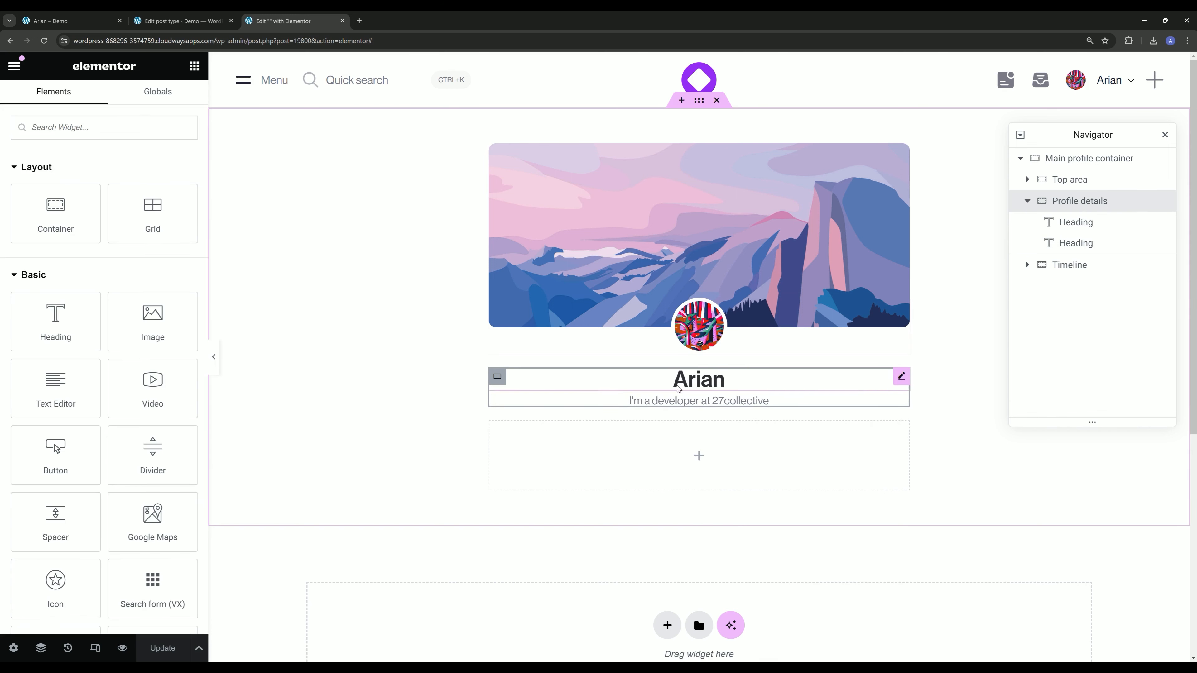
# Open the site's home page in a new browser tab and open The Balanced Table listing from it.
pyautogui.click(66, 21)
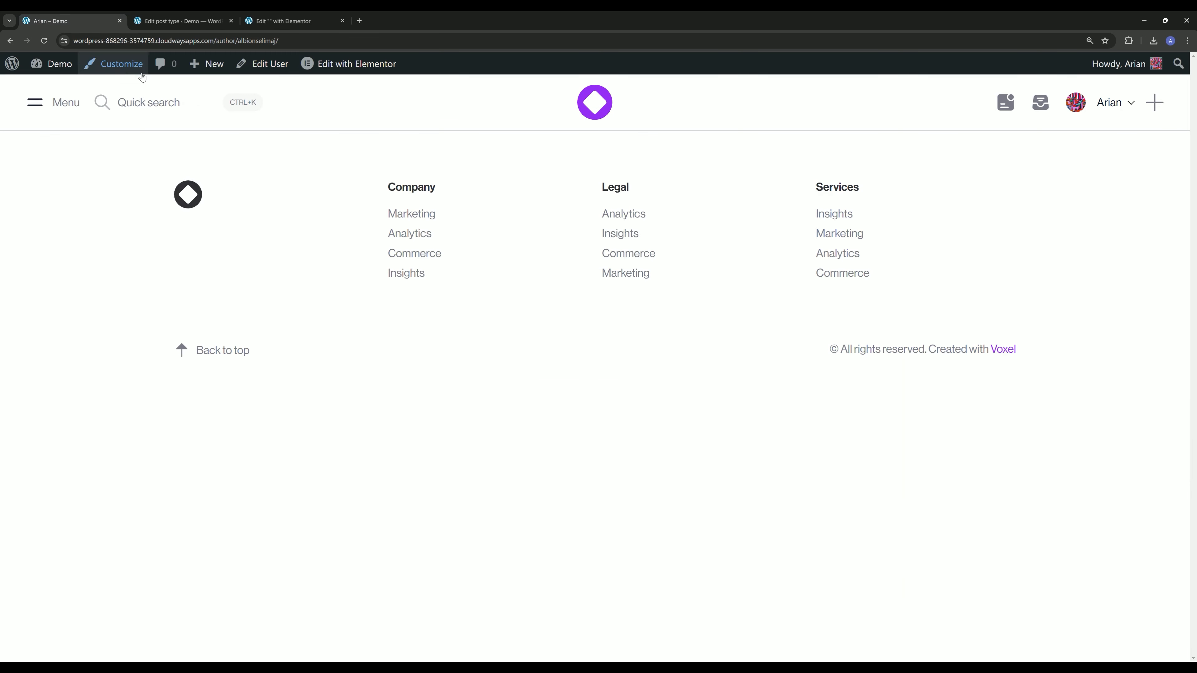
pyautogui.middleClick(598, 109)
pyautogui.click(206, 19)
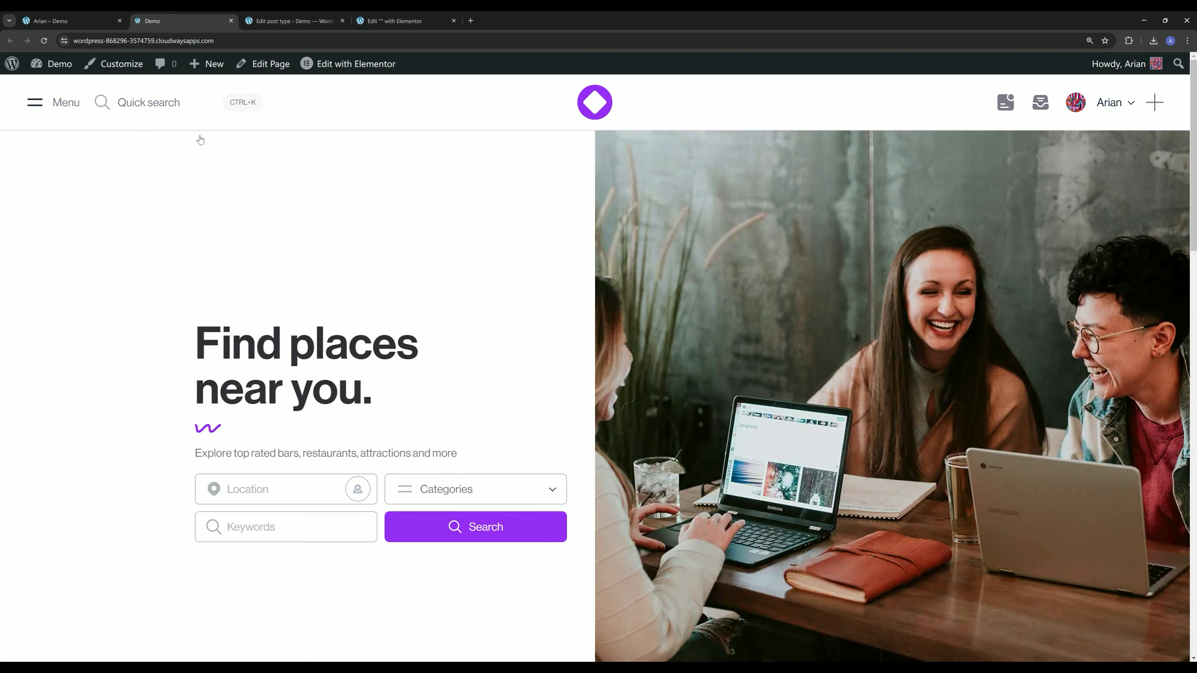
pyautogui.scroll(-15, 534, 364)
pyautogui.click(832, 356)
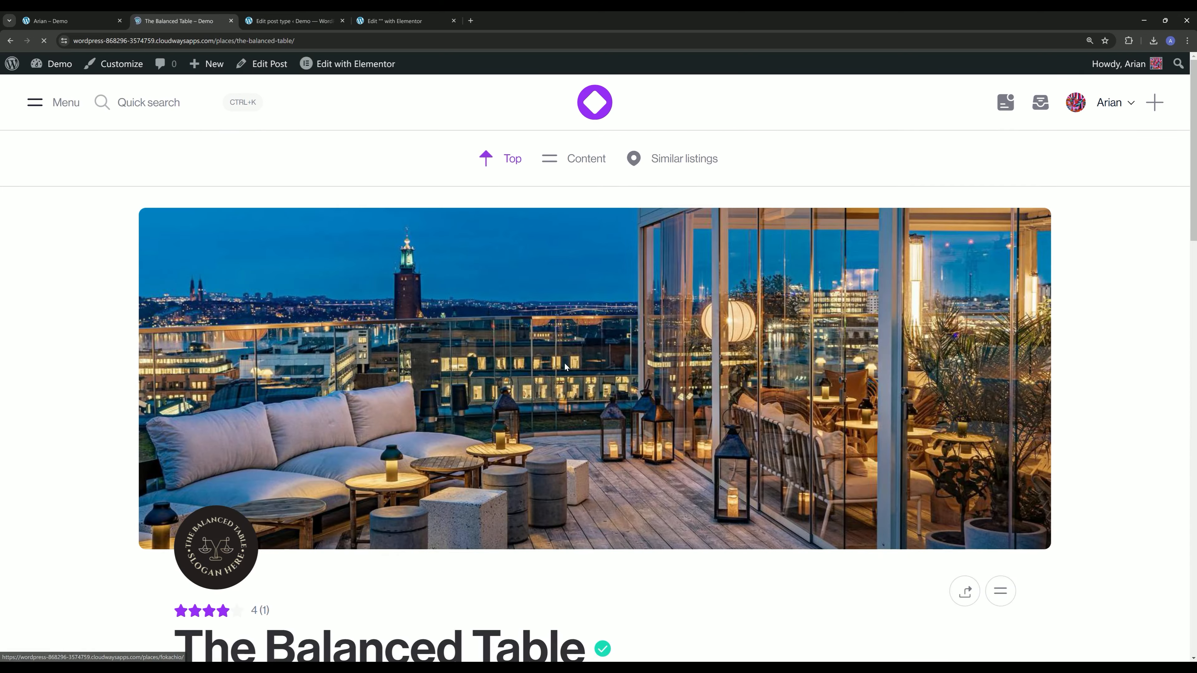
# Open the listing's places single post template for editing in Elementor.
pyautogui.scroll(-5, 903, 359)
pyautogui.scroll(5, 904, 359)
pyautogui.moveTo(351, 64)
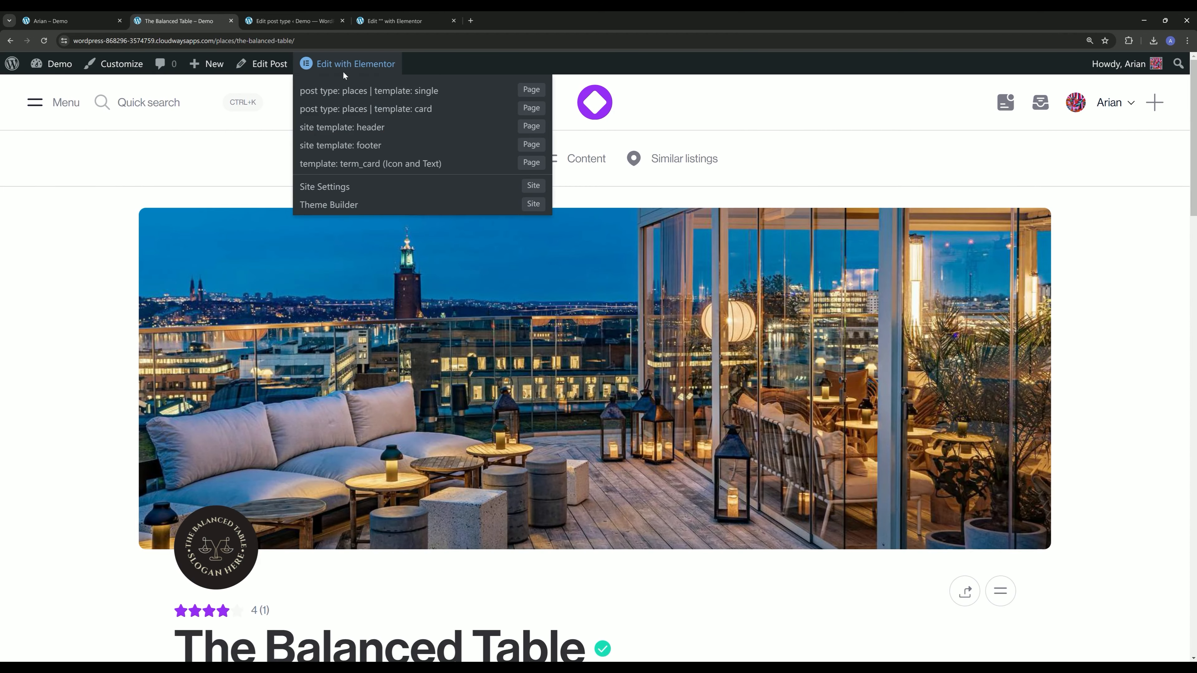
pyautogui.click(377, 92)
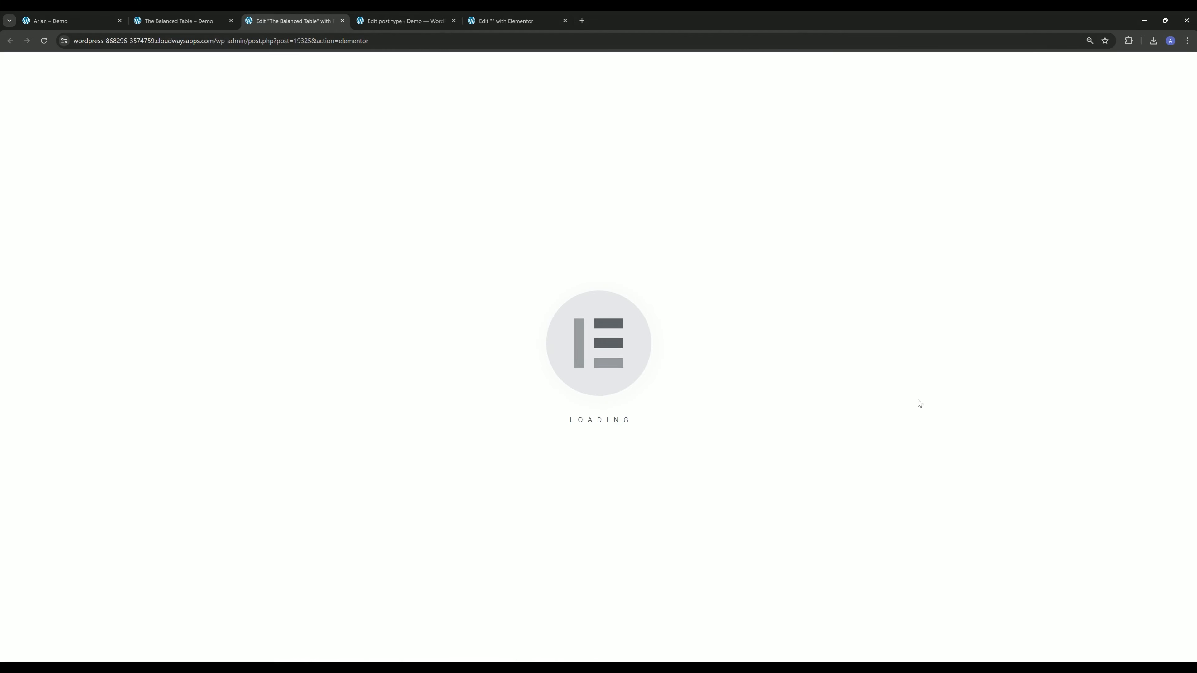
# Copy the widget holding the share and edit actions from the listing's hero area.
pyautogui.scroll(-1, 815, 391)
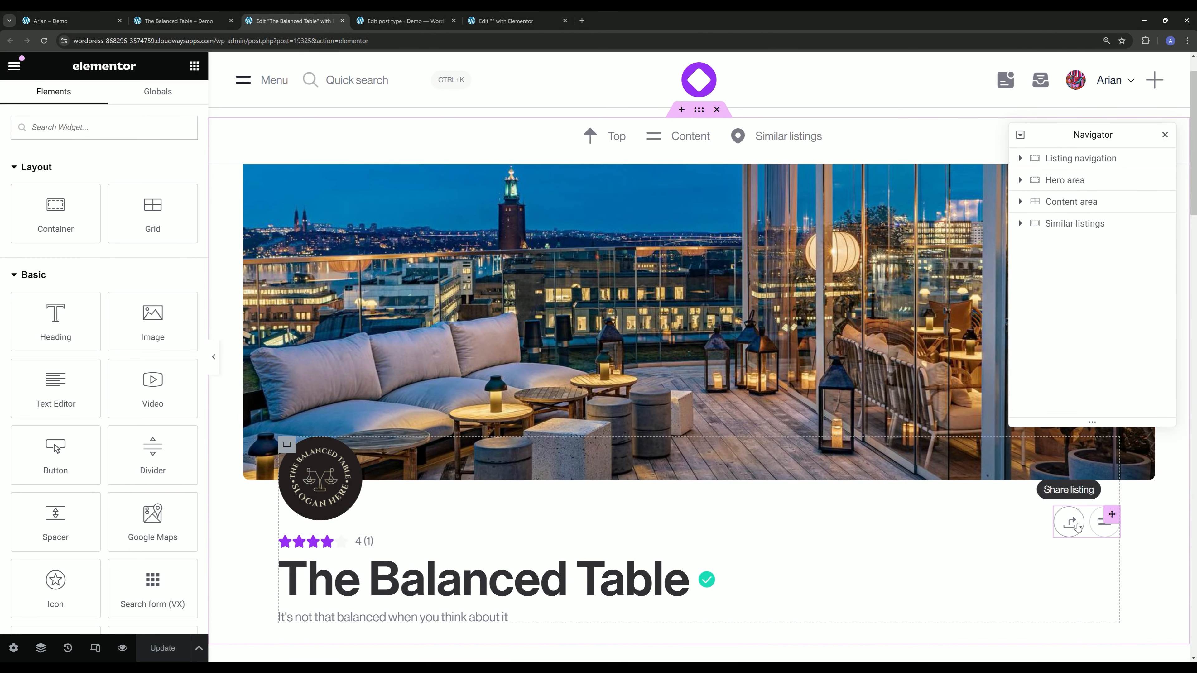
pyautogui.rightClick(1069, 522)
pyautogui.click(1057, 402)
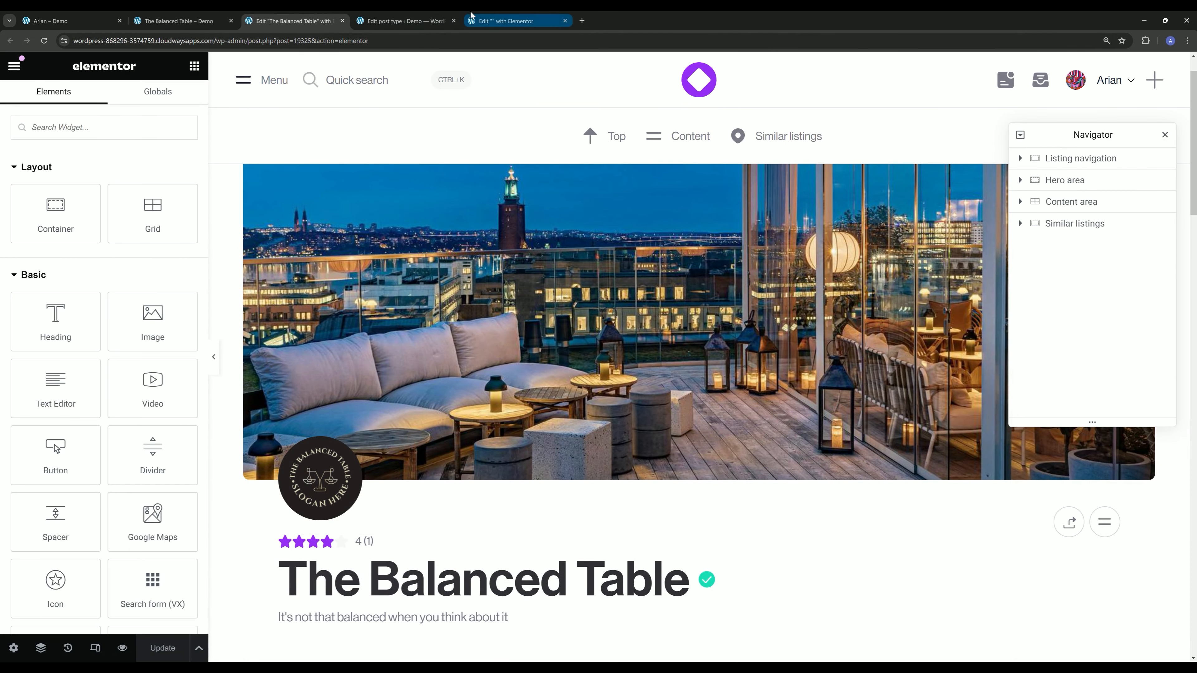
# Paste the copied actions widget into the profile template's Profile details container and close the listing template.
pyautogui.click(447, 19)
pyautogui.click(502, 20)
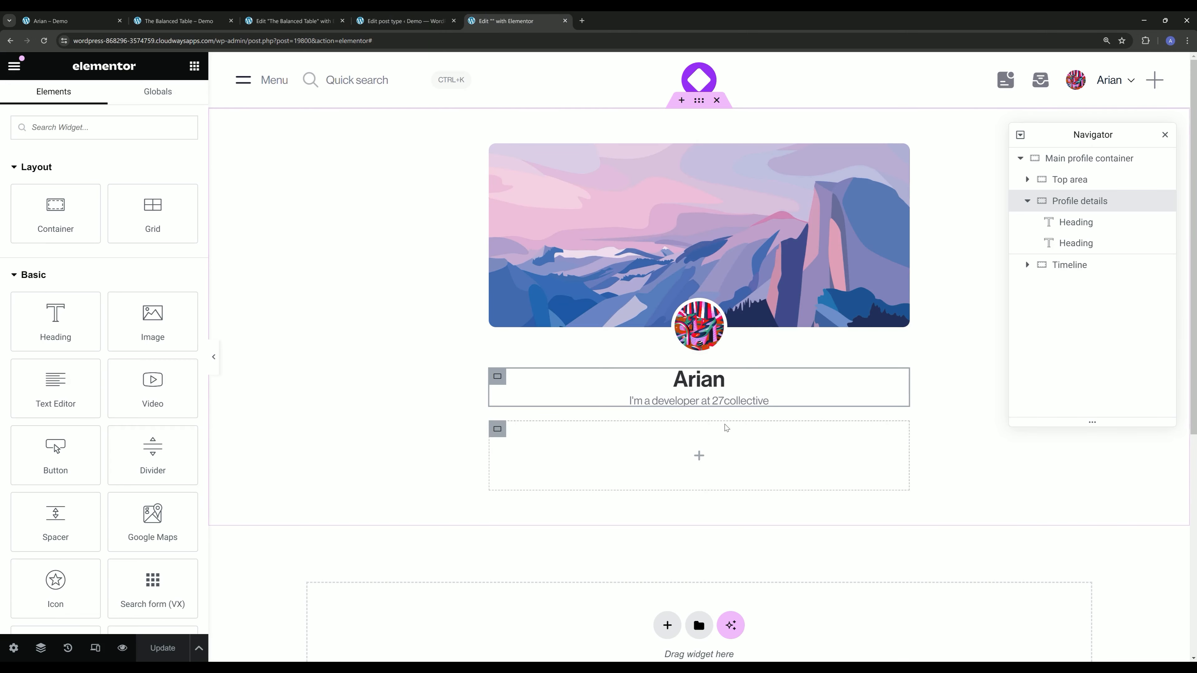
pyautogui.rightClick(818, 391)
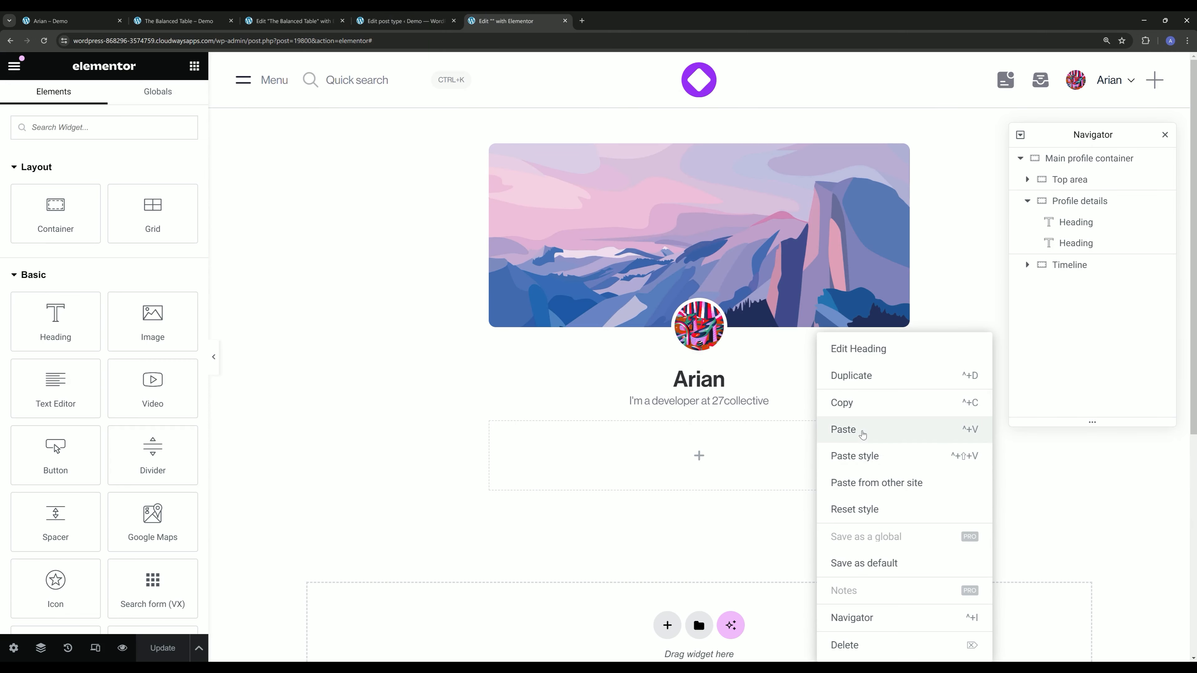
pyautogui.click(843, 429)
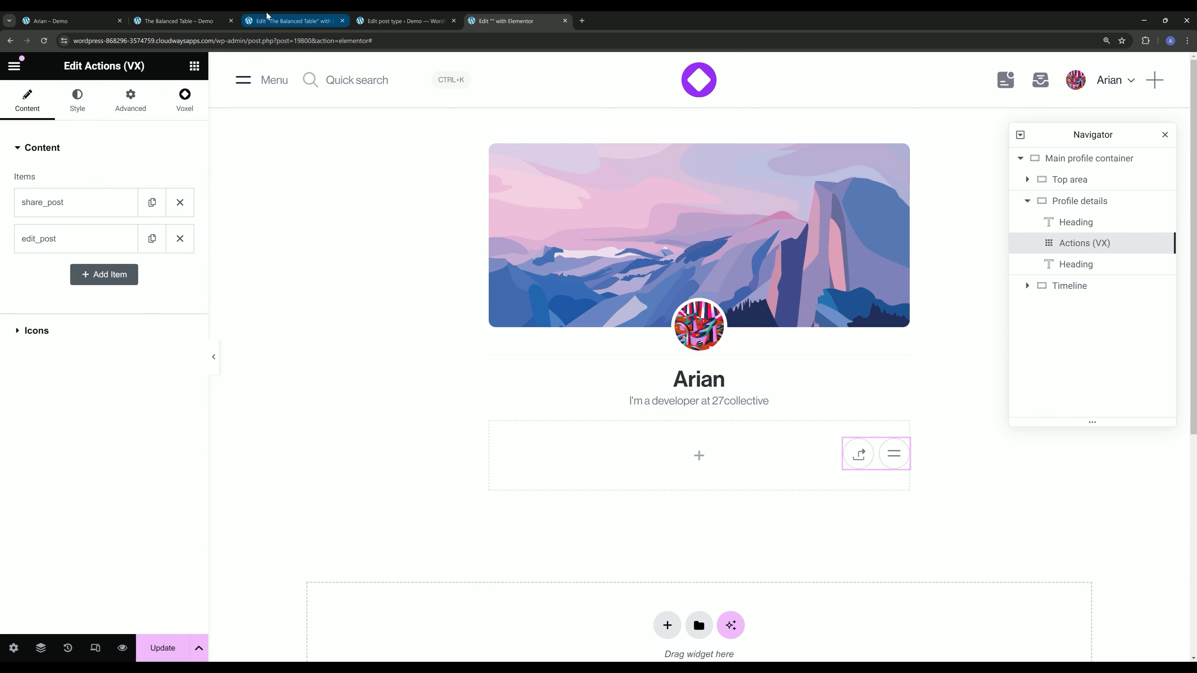
pyautogui.click(318, 21)
pyautogui.click(343, 21)
pyautogui.click(406, 21)
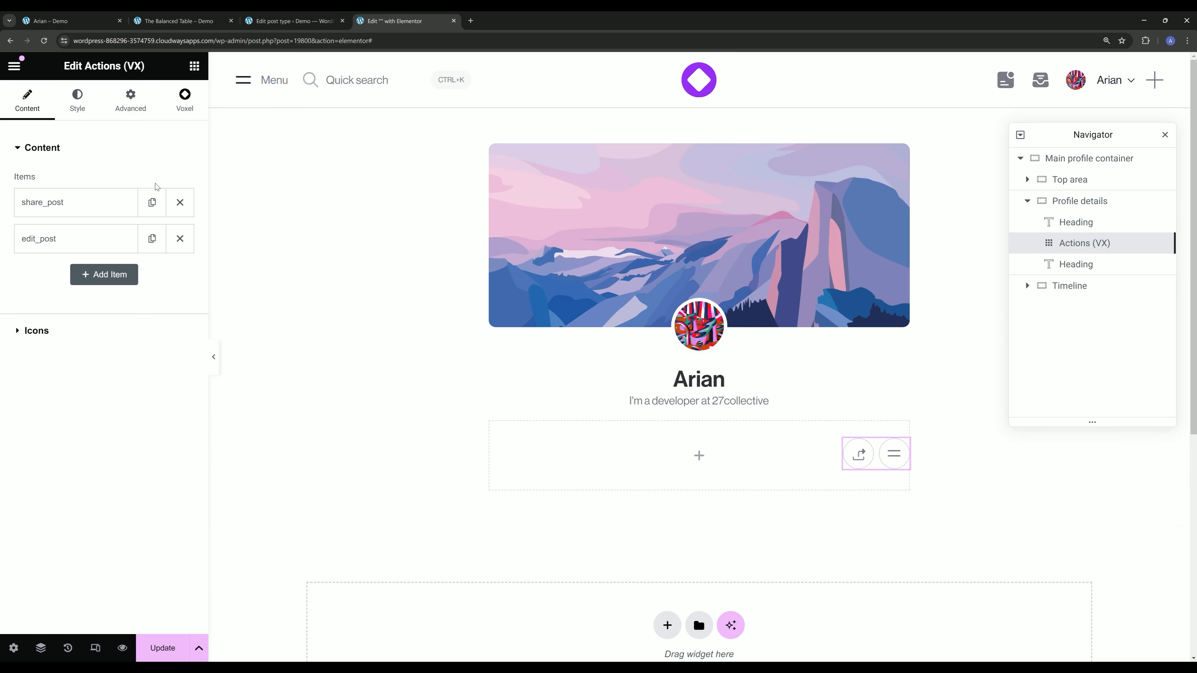
# Change the pasted Actions (VX) widget's position from absolute to Default.
pyautogui.click(130, 101)
pyautogui.scroll(-3, 135, 450)
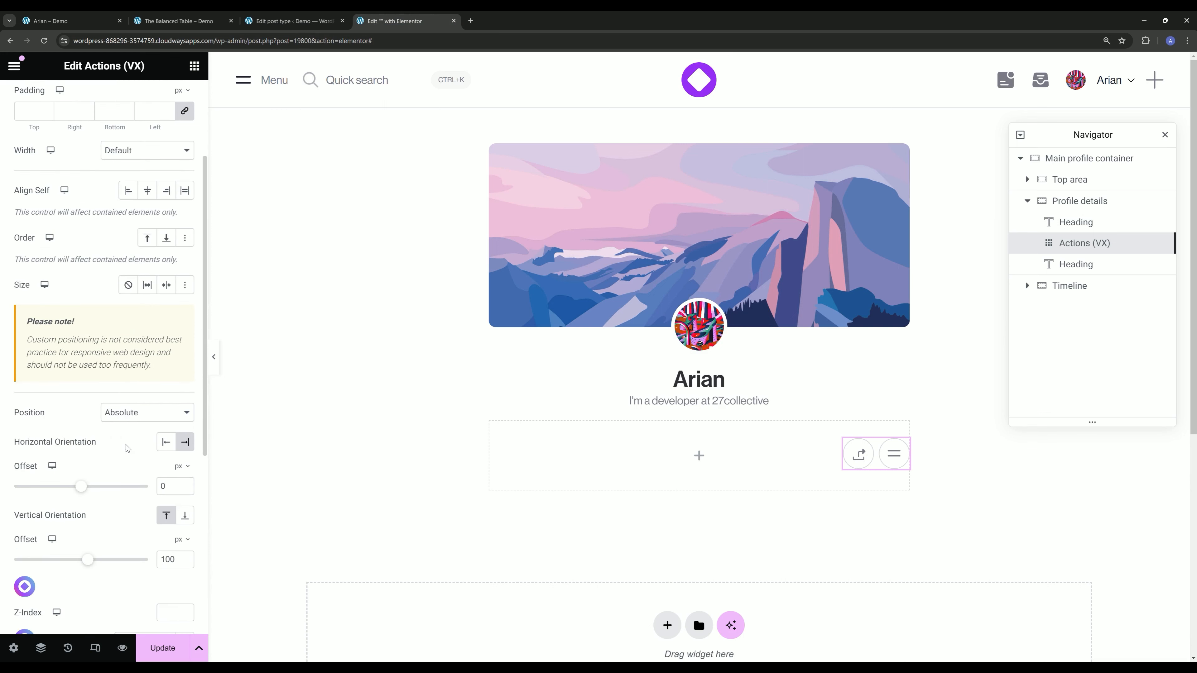
pyautogui.click(125, 418)
pyautogui.click(127, 428)
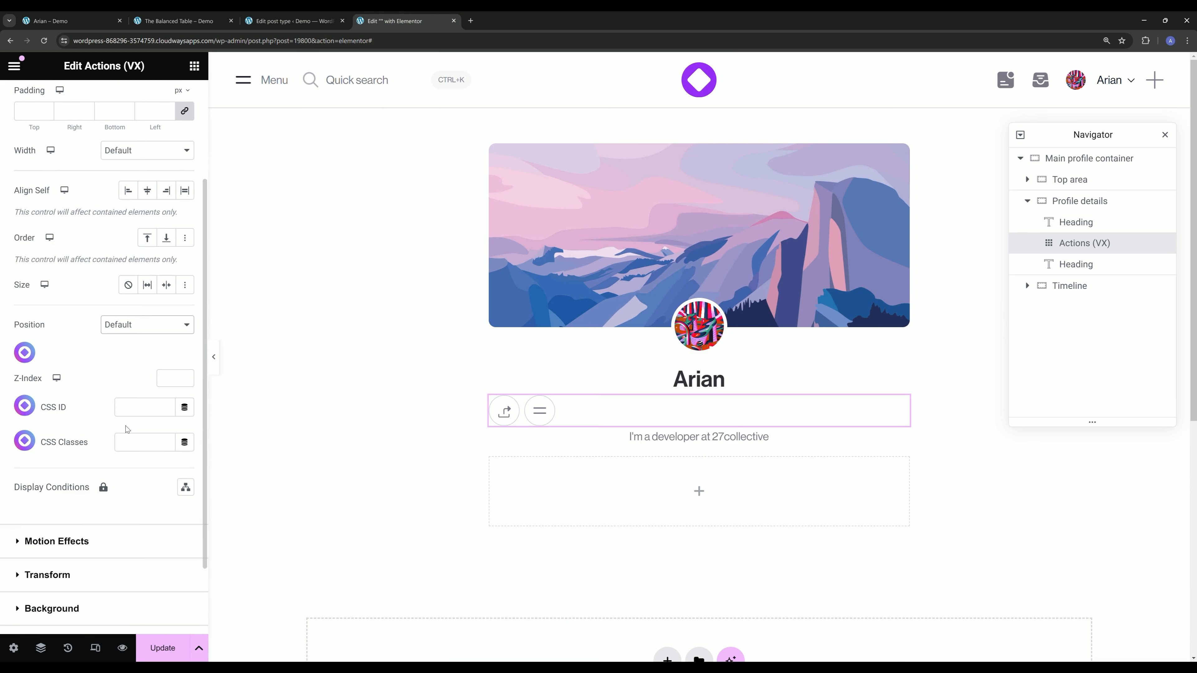
# Justify the action items to Center and move the Actions (VX) widget below the bio heading.
pyautogui.scroll(5, 108, 372)
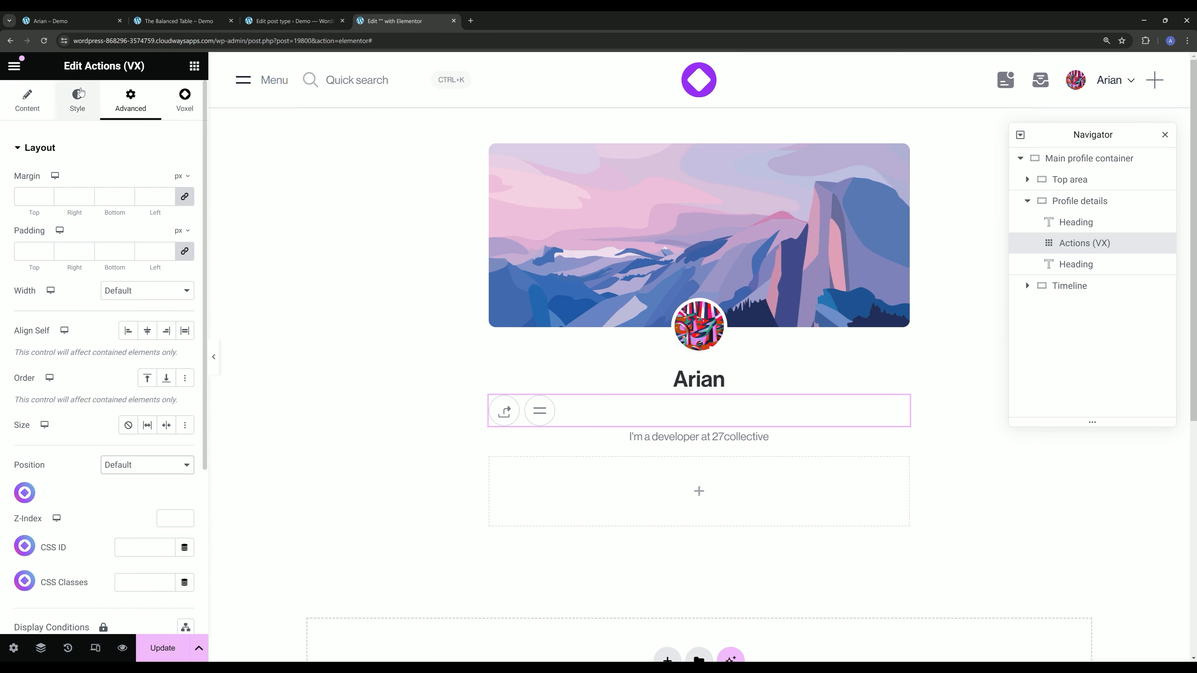
pyautogui.click(78, 108)
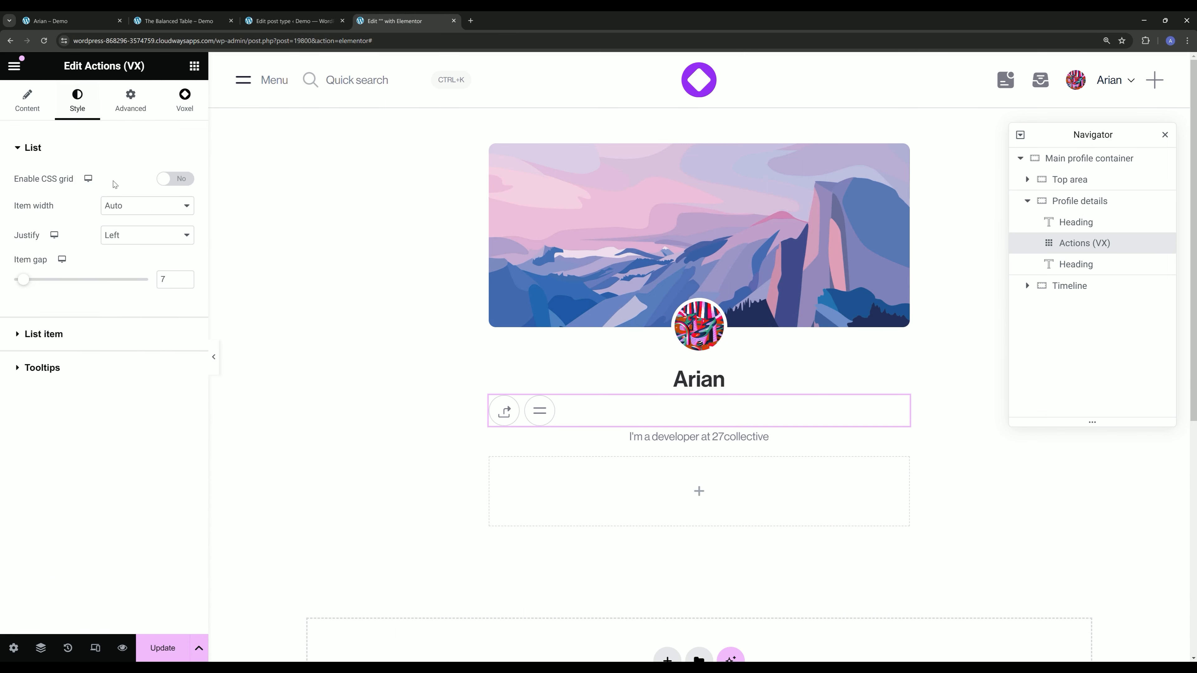
pyautogui.click(125, 241)
pyautogui.click(127, 262)
pyautogui.moveTo(1073, 246); pyautogui.dragTo(1076, 270)
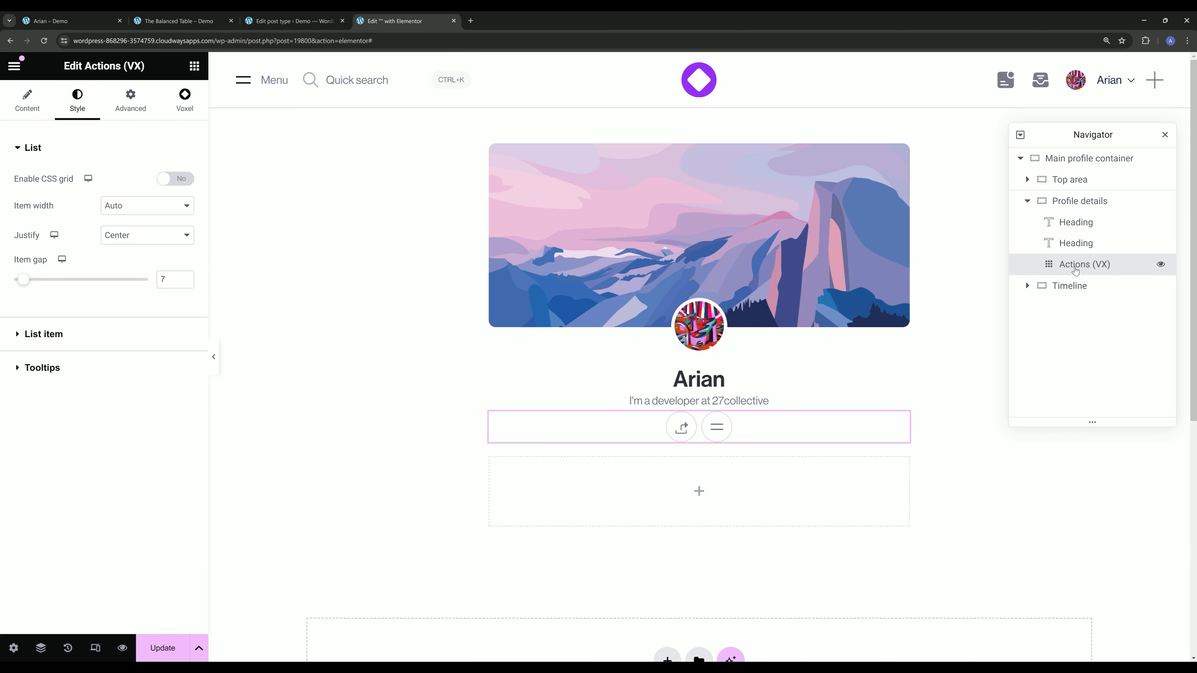
# Change the share_post action's tooltip text to "Share profile".
pyautogui.click(27, 101)
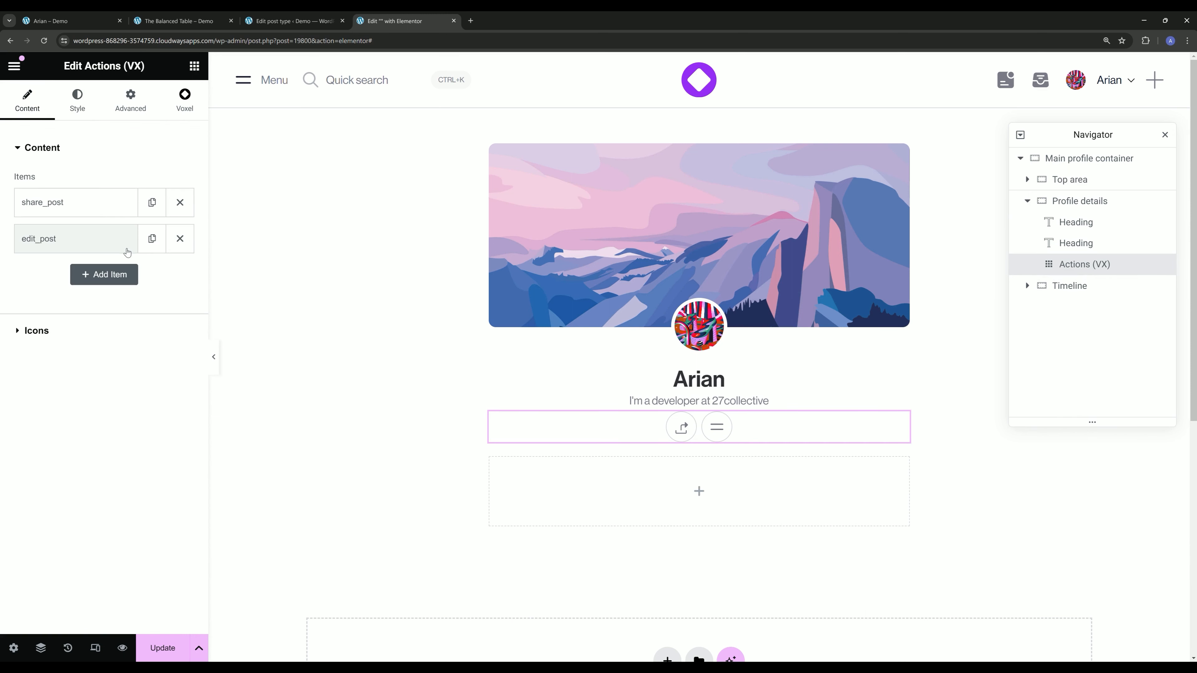
pyautogui.click(56, 208)
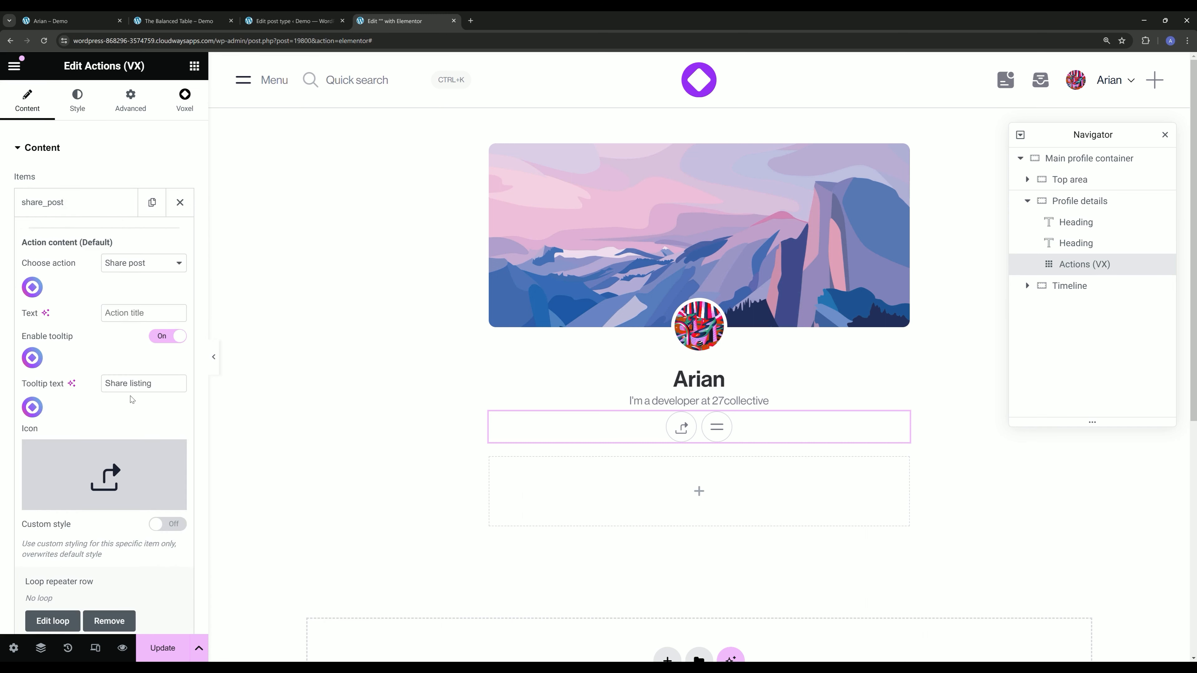
pyautogui.tripleClick(133, 384)
pyautogui.write('Share ')
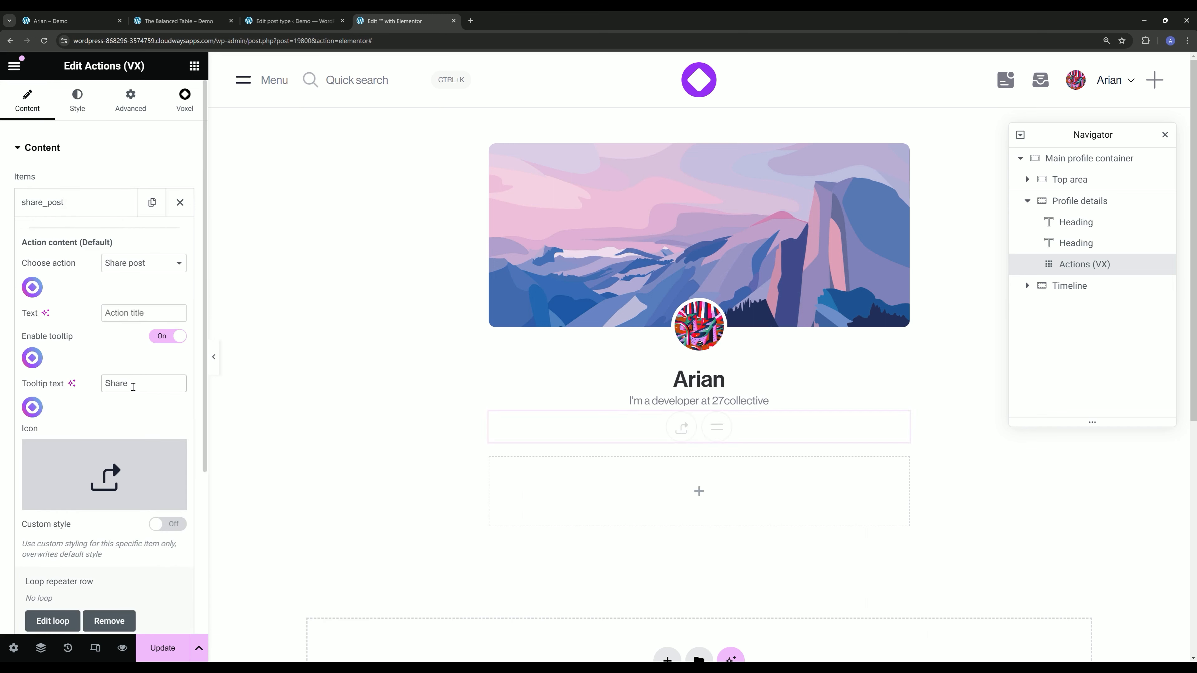
pyautogui.write('profile')
pyautogui.click(75, 203)
# Change the edit_post action's tooltip text to "Edit profile".
pyautogui.click(83, 245)
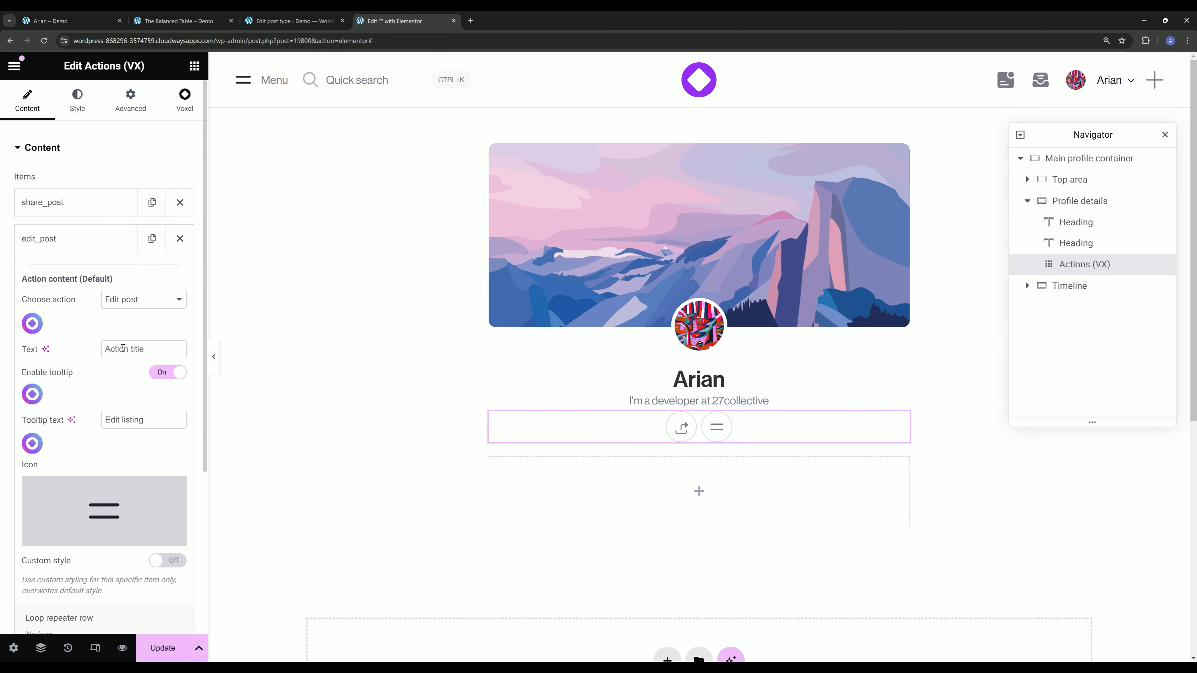
pyautogui.tripleClick(132, 422)
pyautogui.write('Edit profile')
pyautogui.click(70, 235)
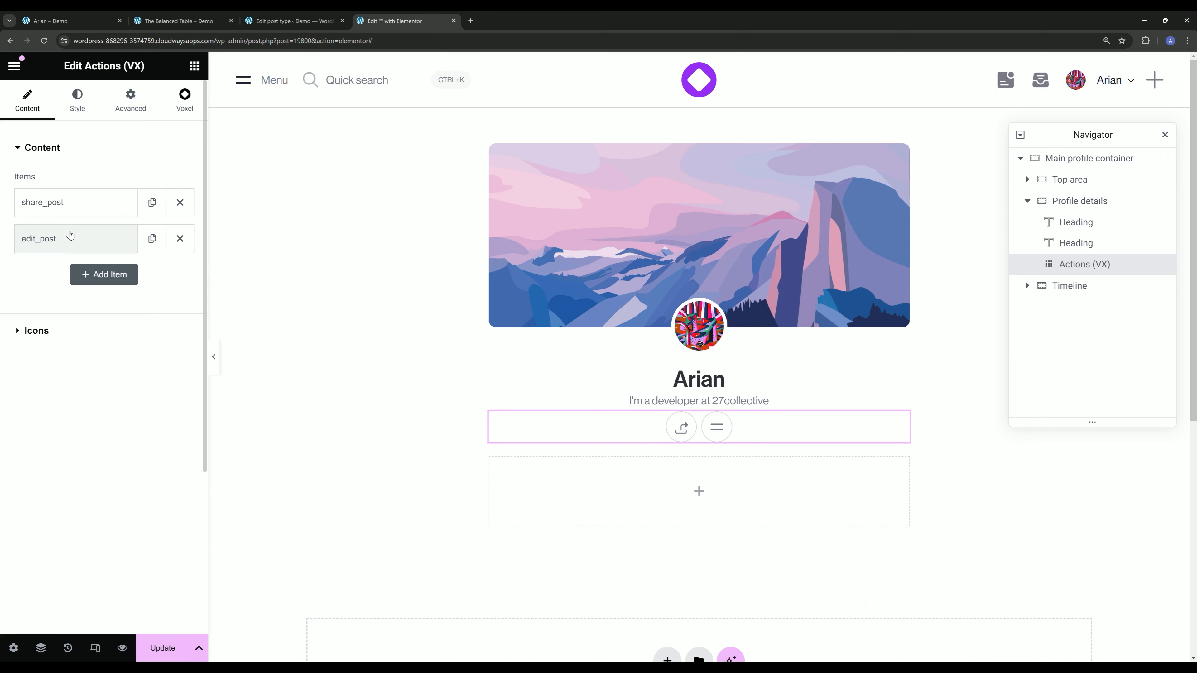
# Add a new action item that messages the post author and clear its text label.
pyautogui.click(104, 275)
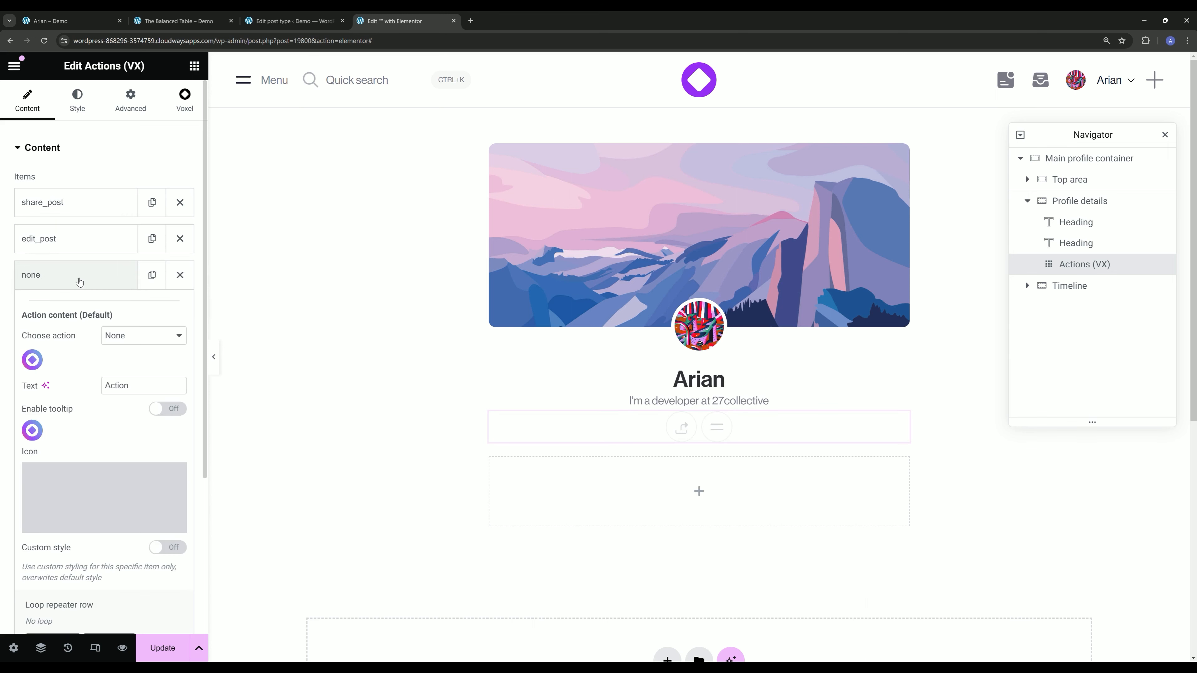
pyautogui.click(115, 336)
pyautogui.click(146, 446)
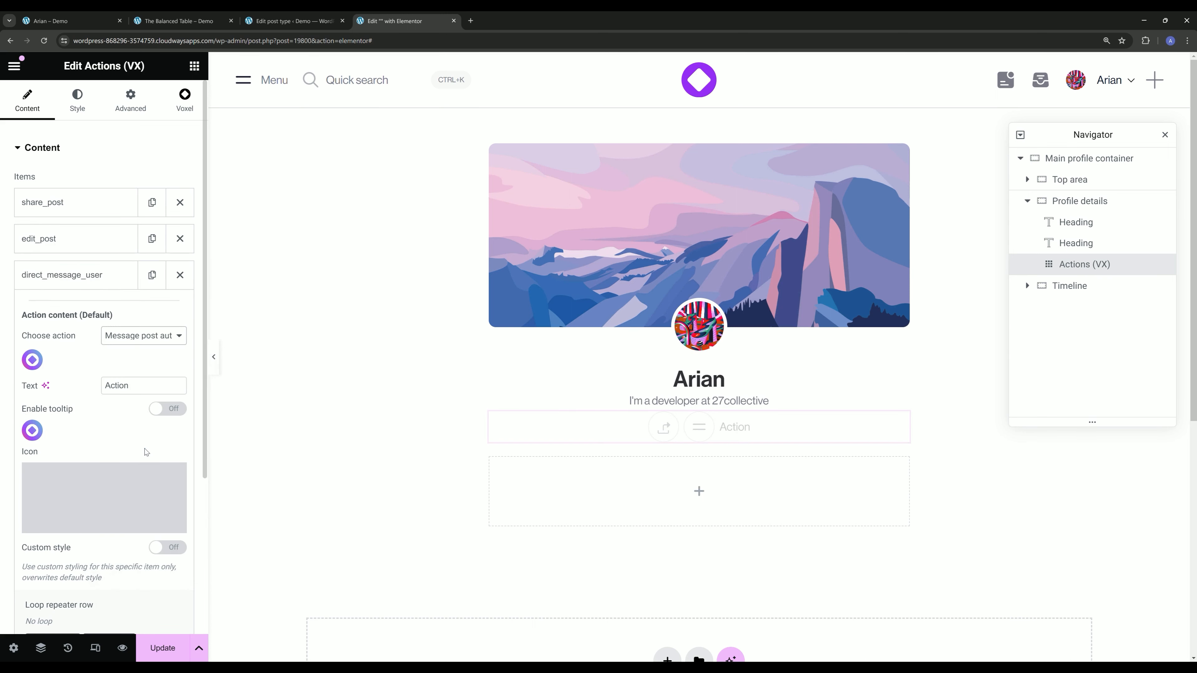
pyautogui.moveTo(138, 386); pyautogui.dragTo(43, 388)
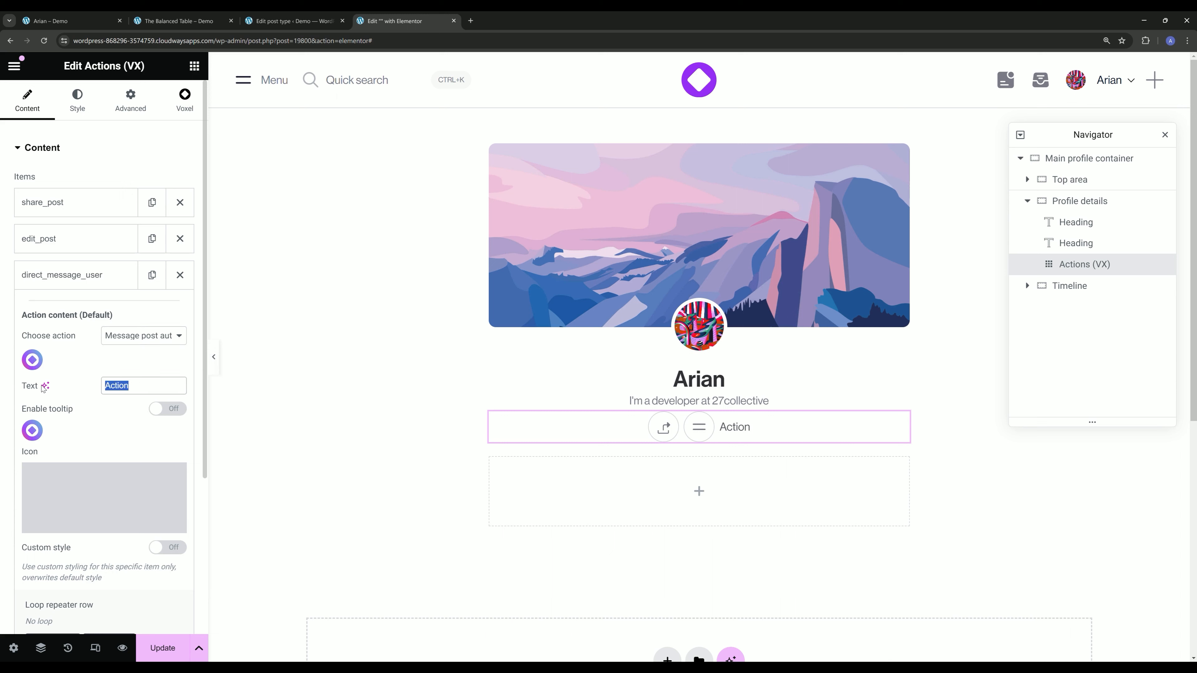
pyautogui.press('BackSpace')
# Enable the tooltip on the direct_message_user action and set its text to "Direct message".
pyautogui.click(168, 409)
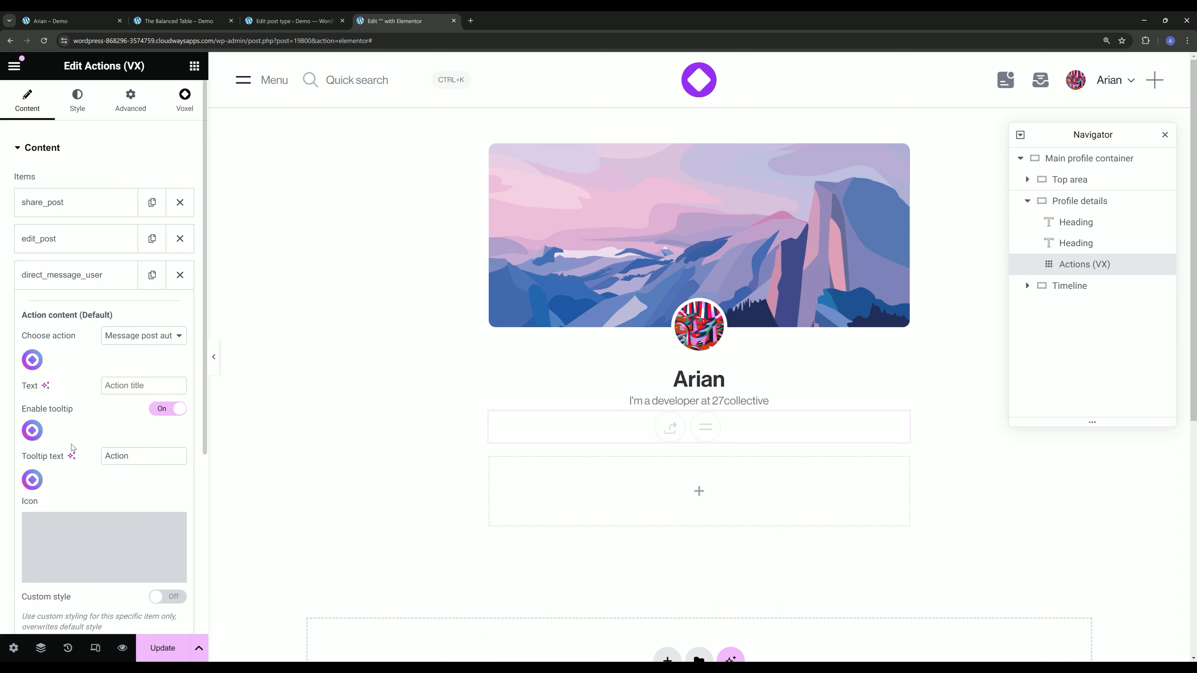
pyautogui.doubleClick(144, 455)
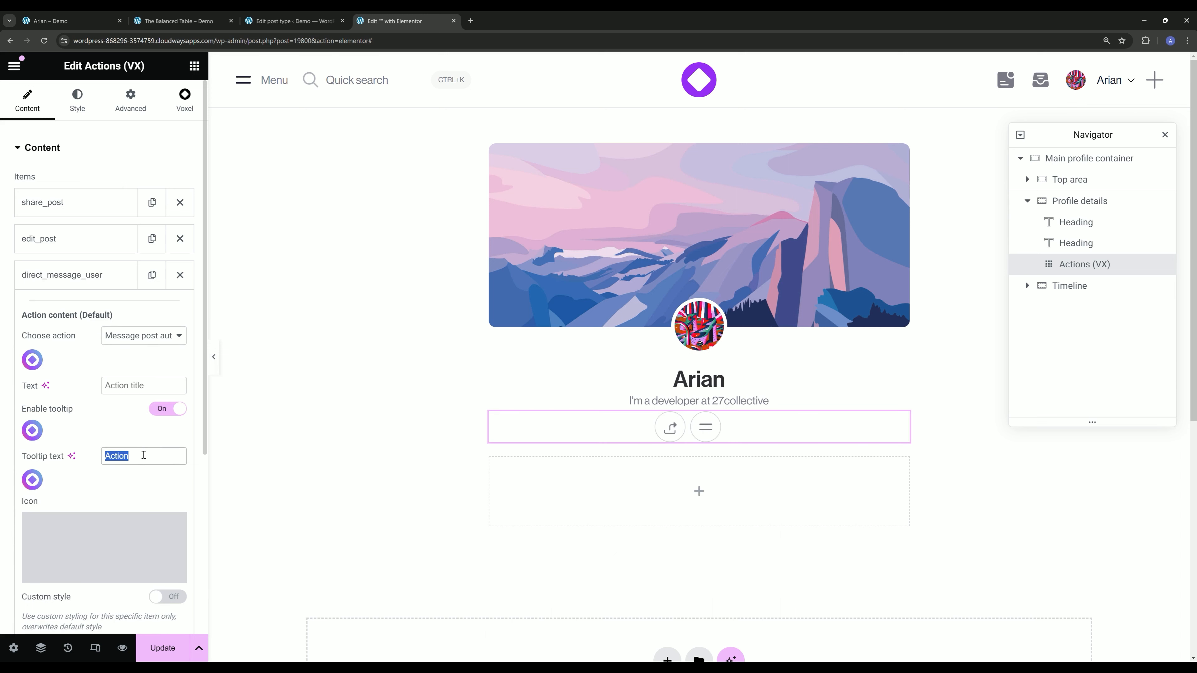
pyautogui.write('Dire')
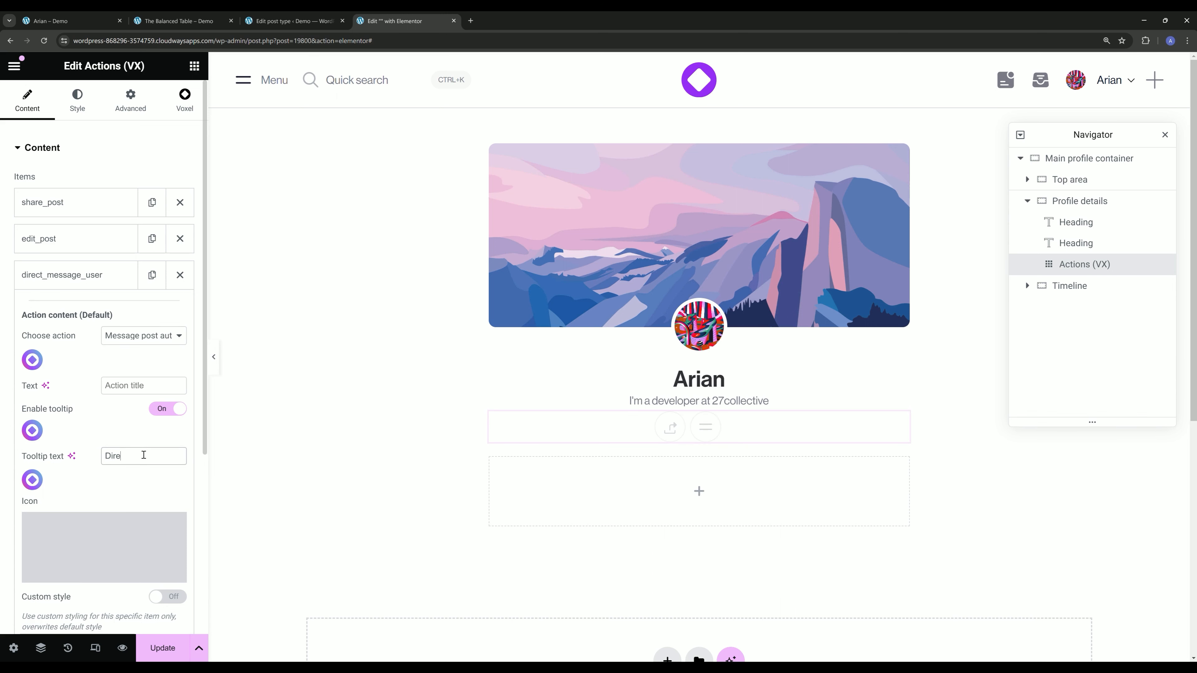
pyautogui.write('ct message')
# Insert the inbox tray image from the media library as the direct_message_user action's icon.
pyautogui.scroll(-3, 106, 408)
pyautogui.click(145, 435)
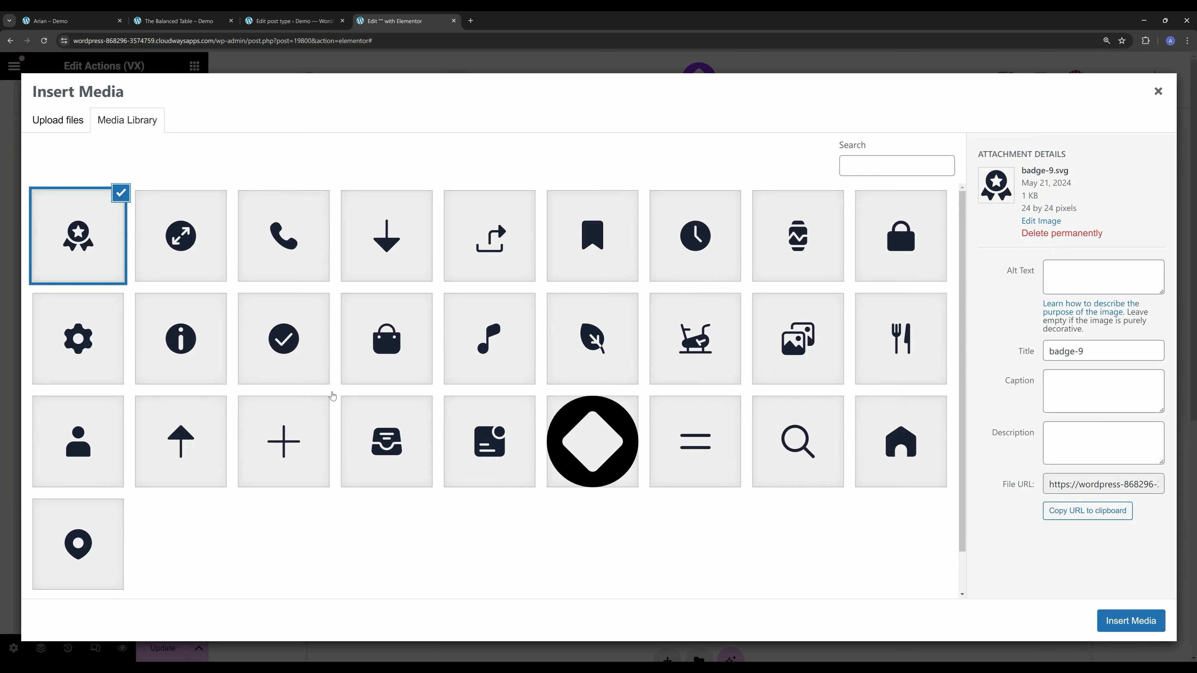
pyautogui.click(390, 448)
pyautogui.click(1119, 625)
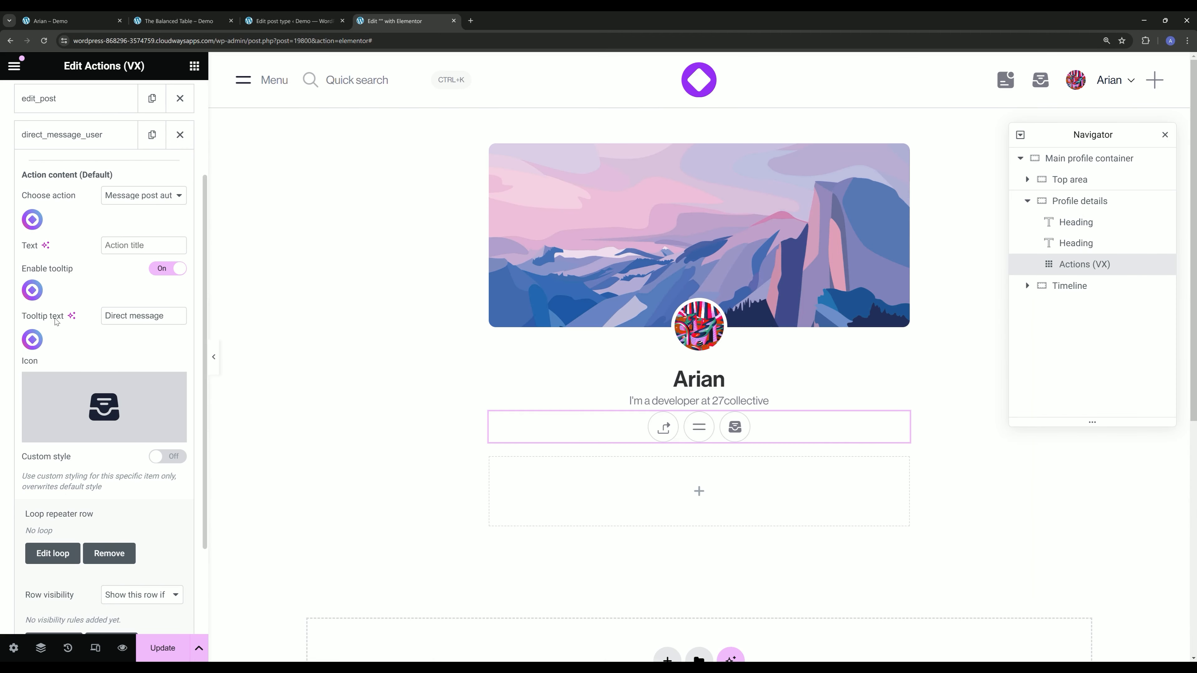
pyautogui.click(62, 275)
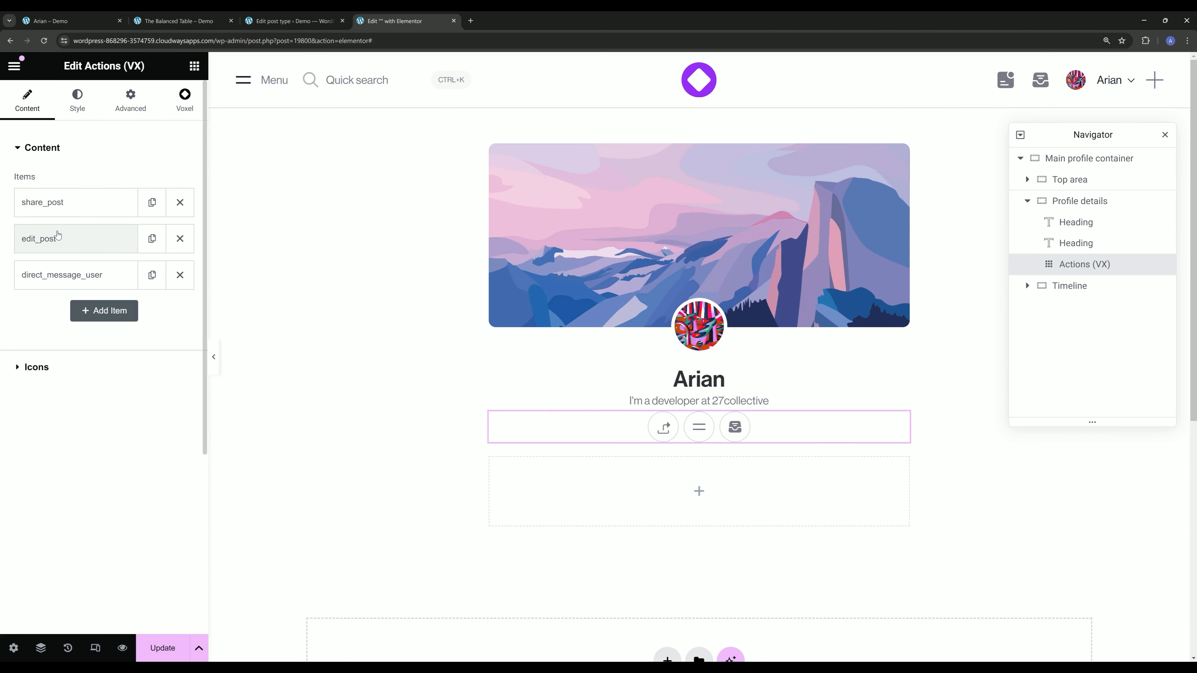
# Reorder the action items to direct_message_user, share_post, edit_post and update the template.
pyautogui.moveTo(57, 239); pyautogui.dragTo(64, 283)
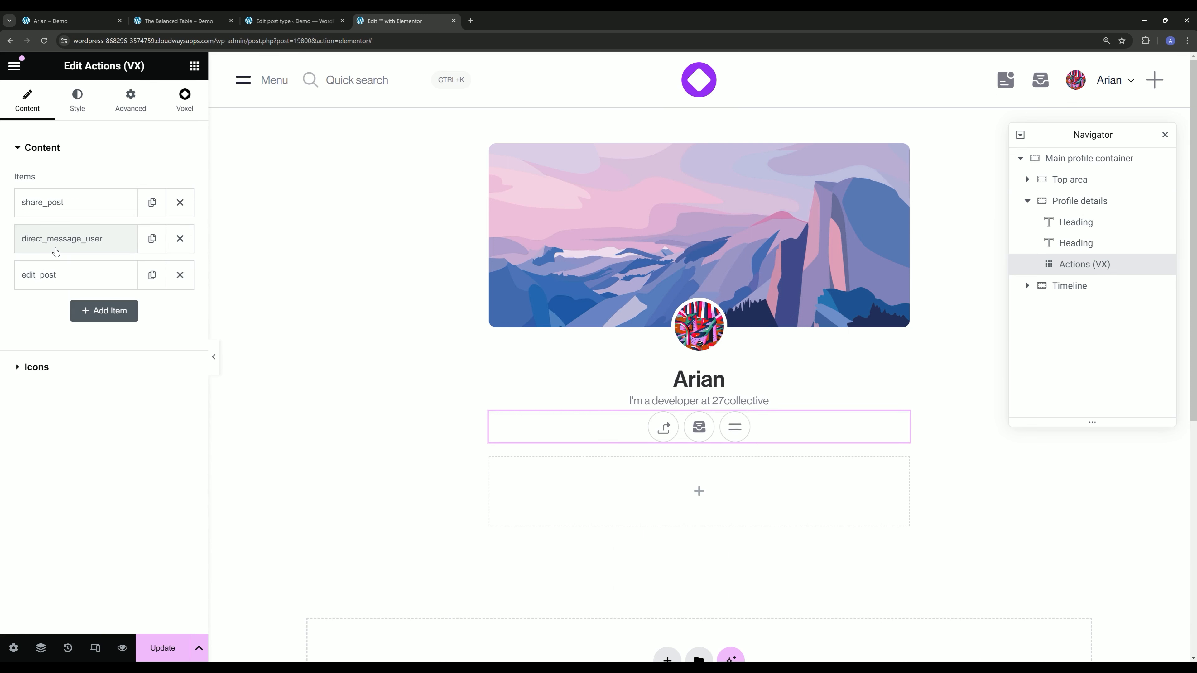
pyautogui.moveTo(88, 206); pyautogui.dragTo(89, 251)
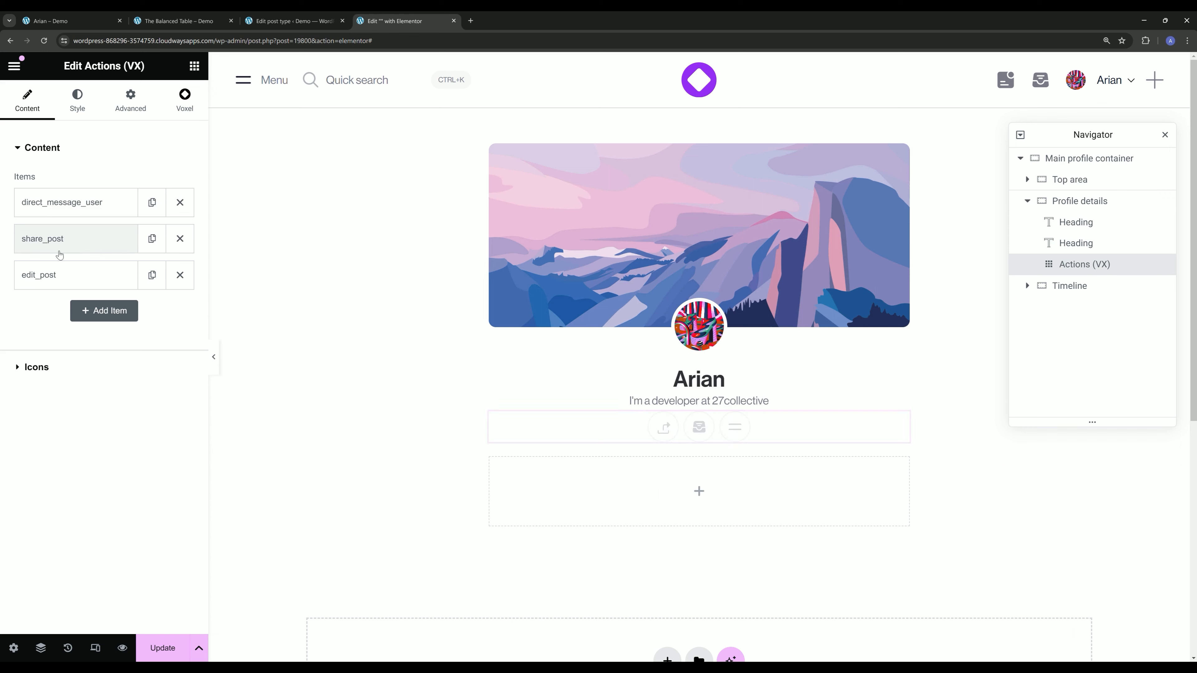
pyautogui.click(159, 649)
# Open the logged-in user's profile page on the live site to check the updated template.
pyautogui.click(71, 20)
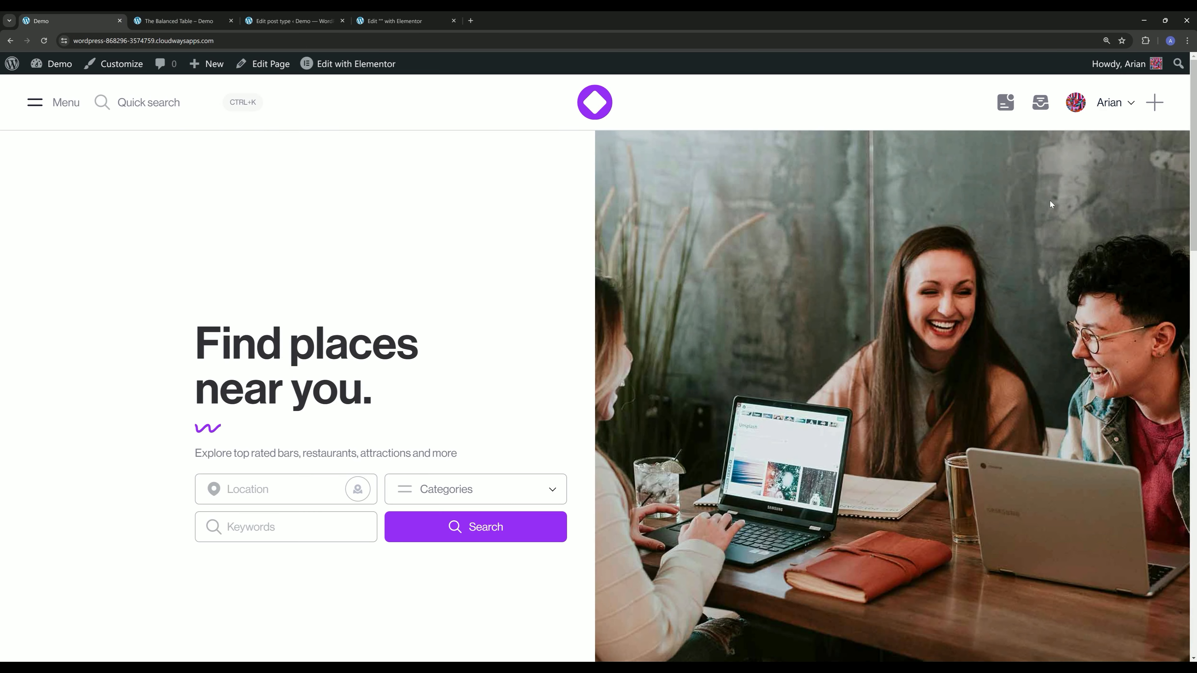
pyautogui.click(1113, 108)
pyautogui.click(1028, 174)
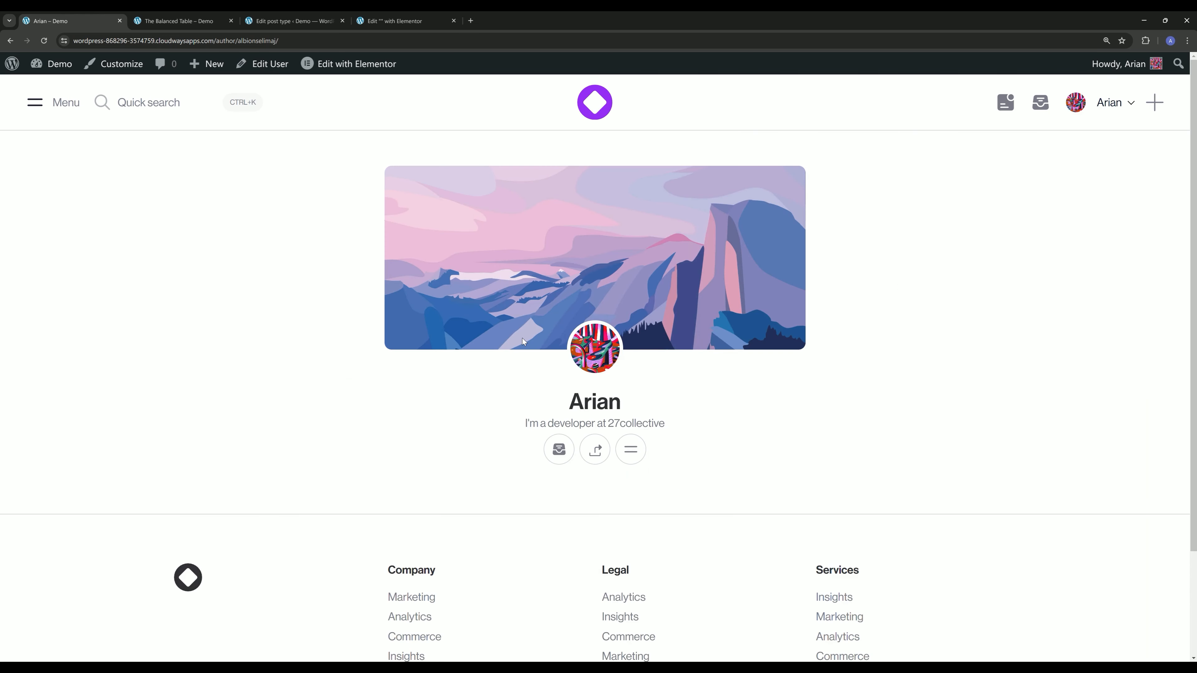
# Open the edit form from the profile page and remove the current profile picture.
pyautogui.scroll(-3, 518, 283)
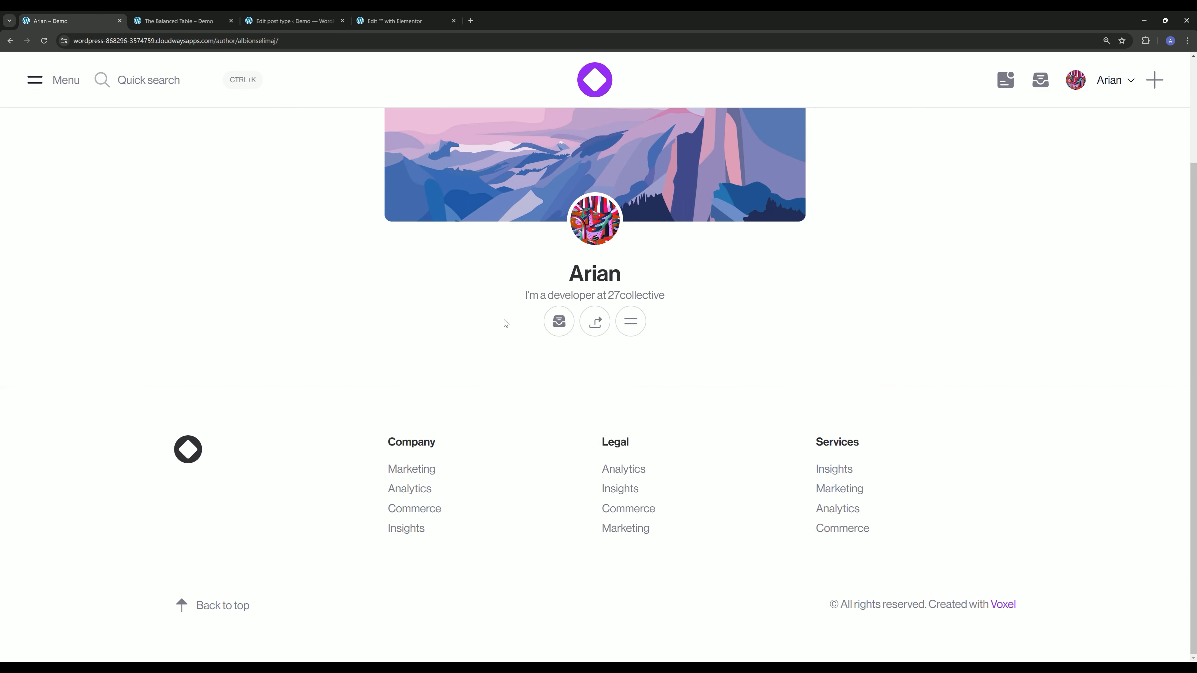
pyautogui.click(631, 321)
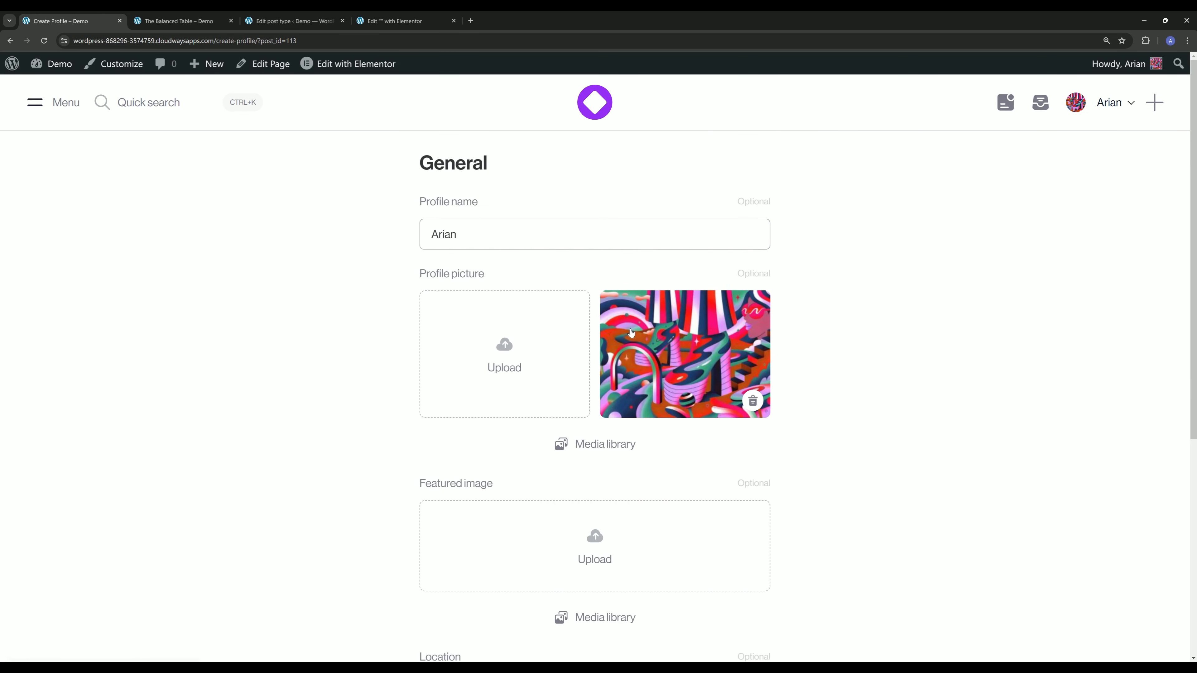
pyautogui.scroll(-3, 281, 257)
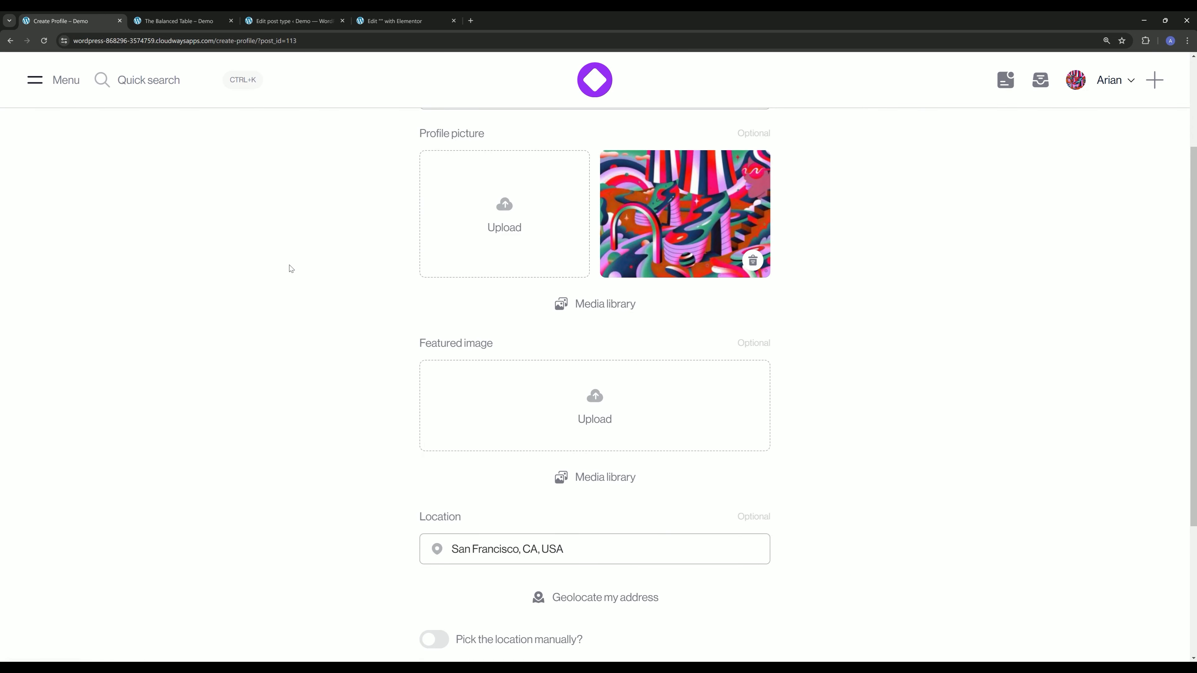
pyautogui.click(752, 262)
# Set the profile location to Pristina, save the changes and view the profile.
pyautogui.scroll(-4, 360, 294)
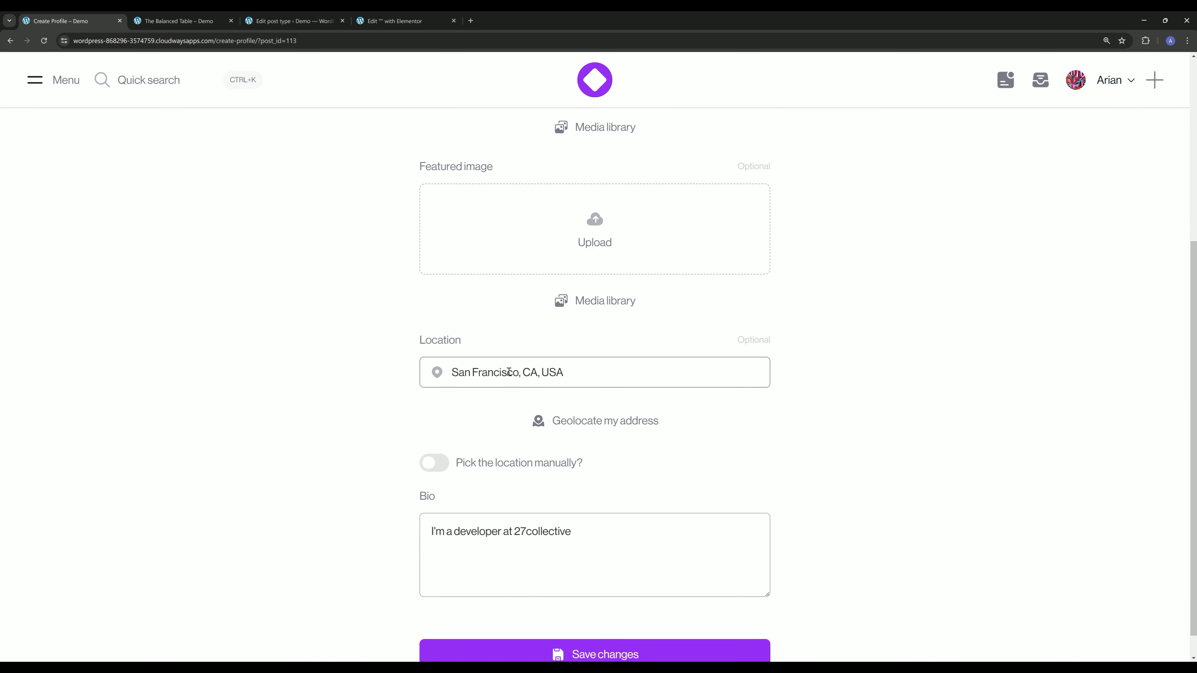
pyautogui.tripleClick(509, 372)
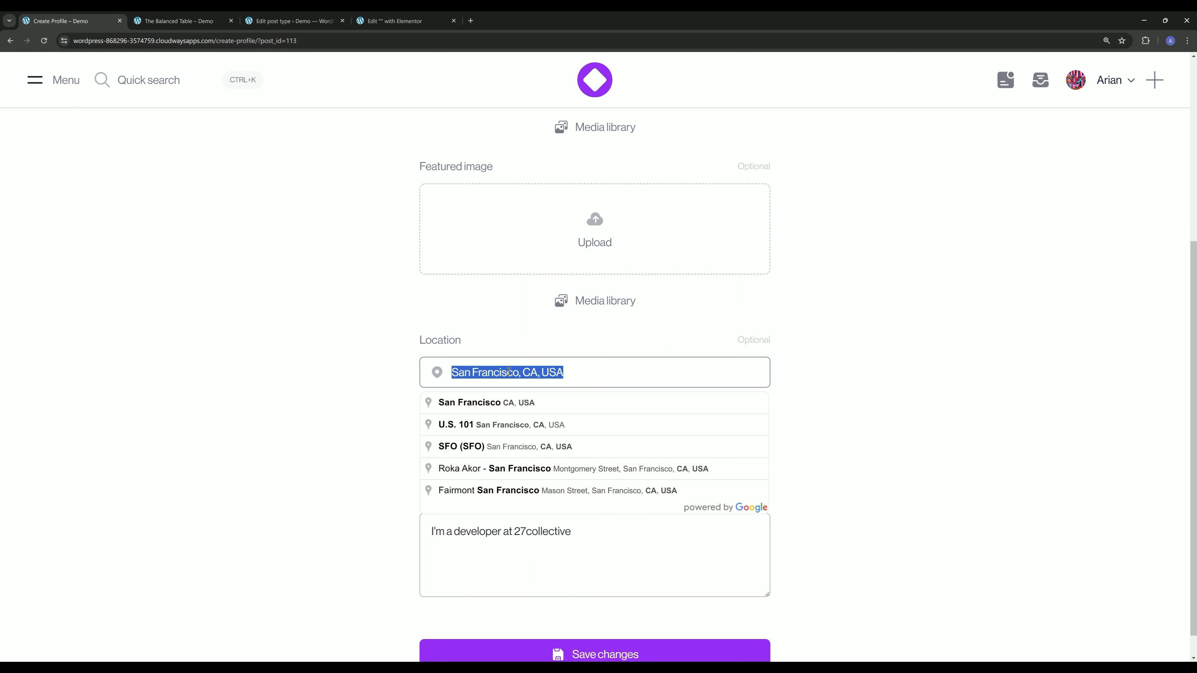
pyautogui.write('pris')
pyautogui.click(475, 407)
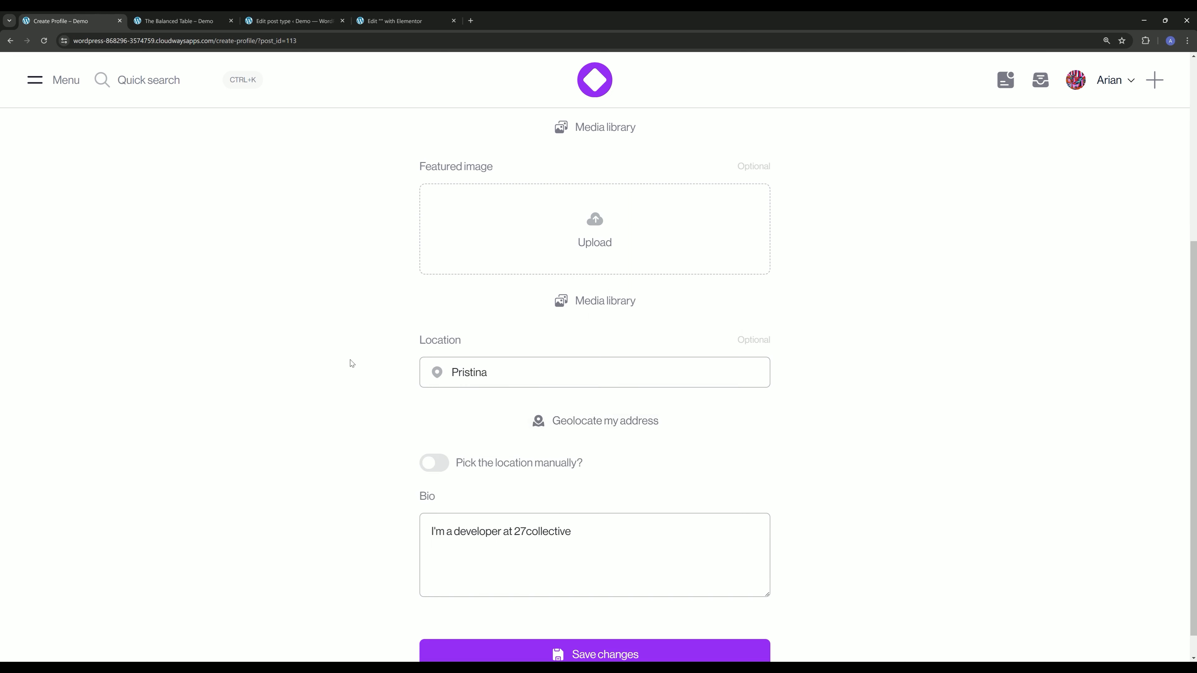
pyautogui.scroll(-1, 351, 363)
pyautogui.click(534, 632)
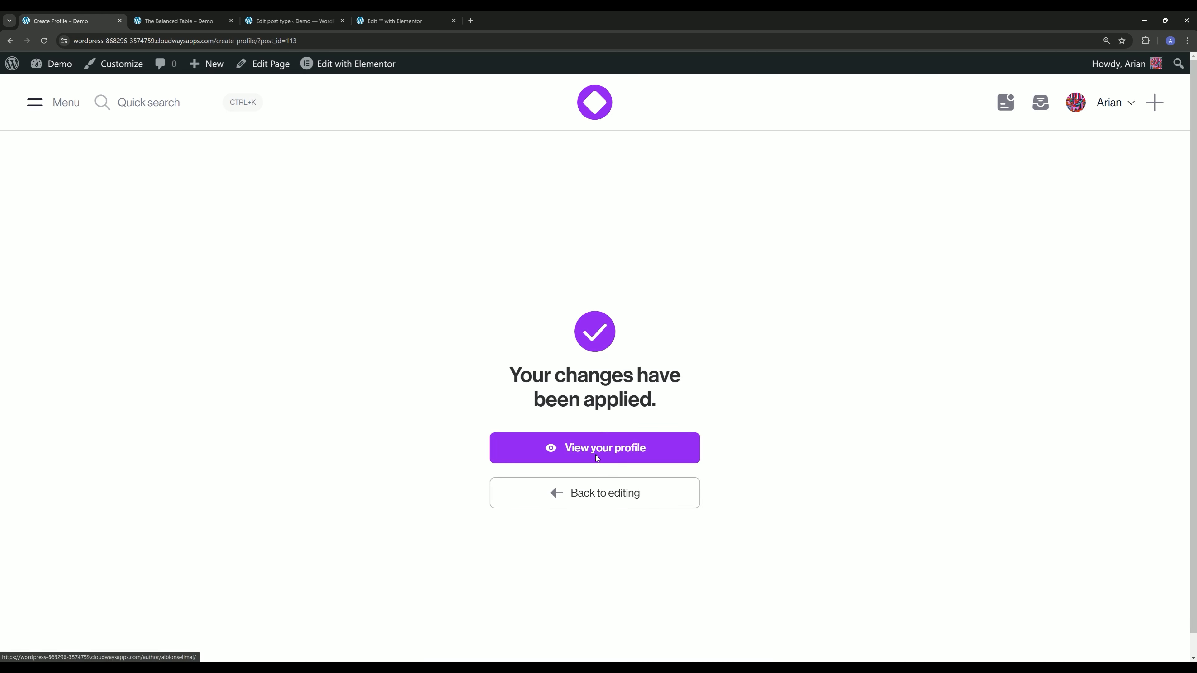
pyautogui.click(597, 458)
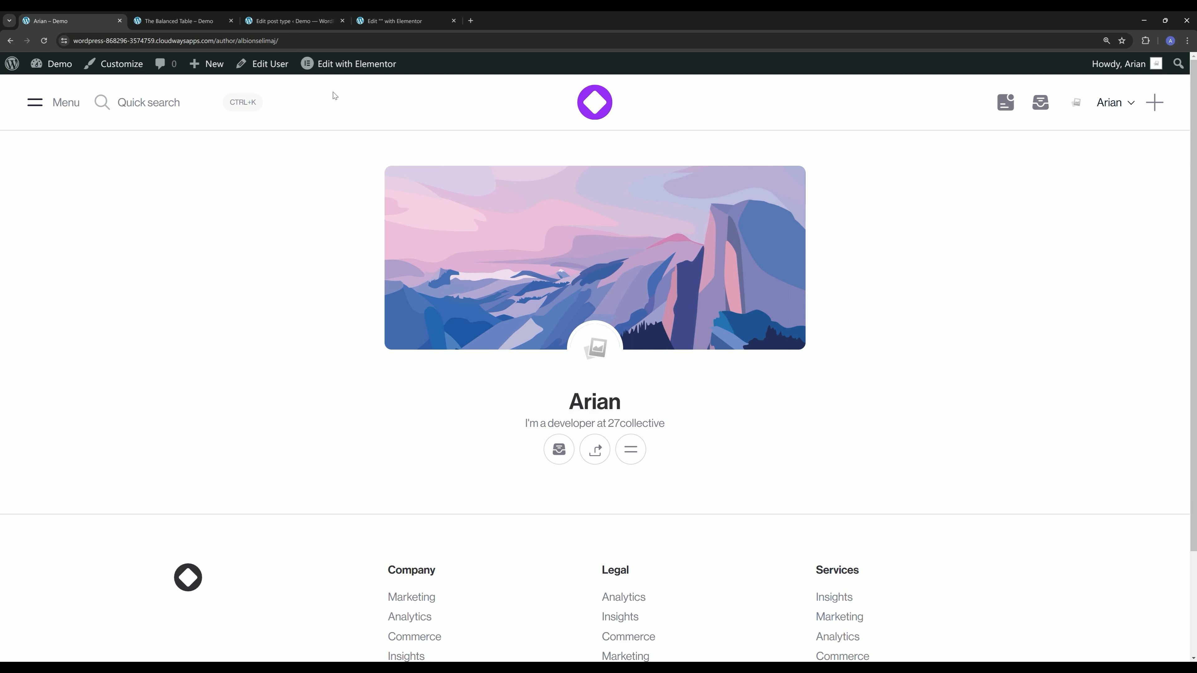
# Switch to the Elementor template and add an Actions (VX) widget with one item between the bio and the existing action buttons.
pyautogui.click(423, 15)
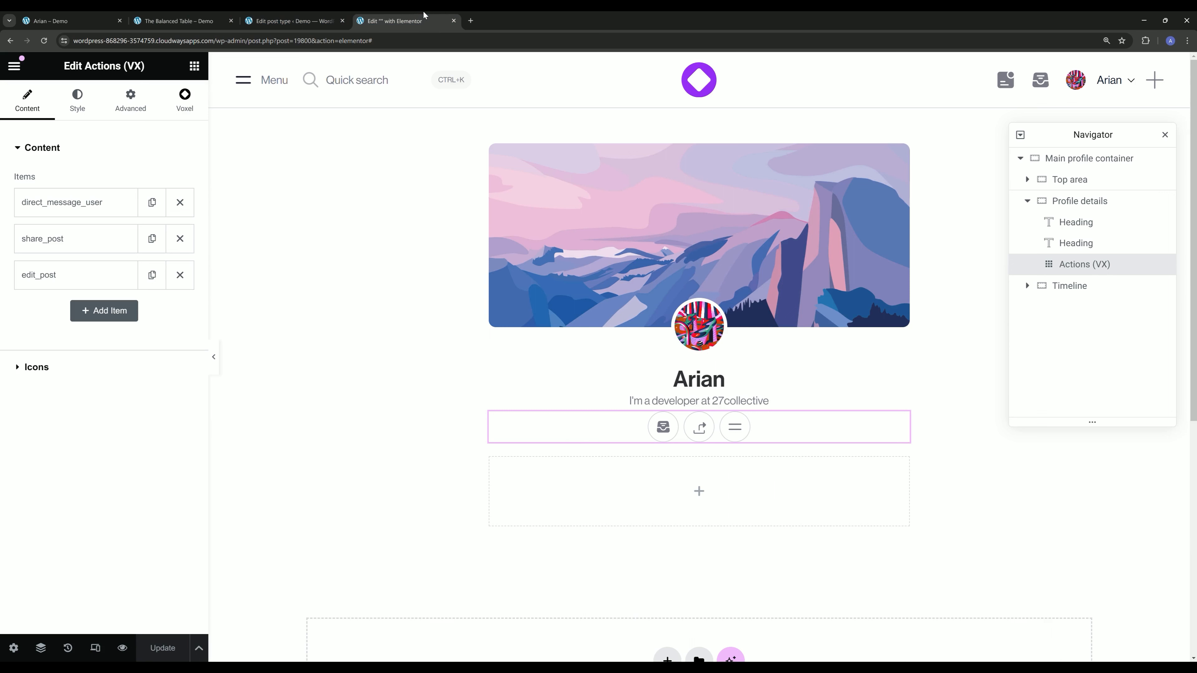
pyautogui.click(195, 65)
pyautogui.write('act')
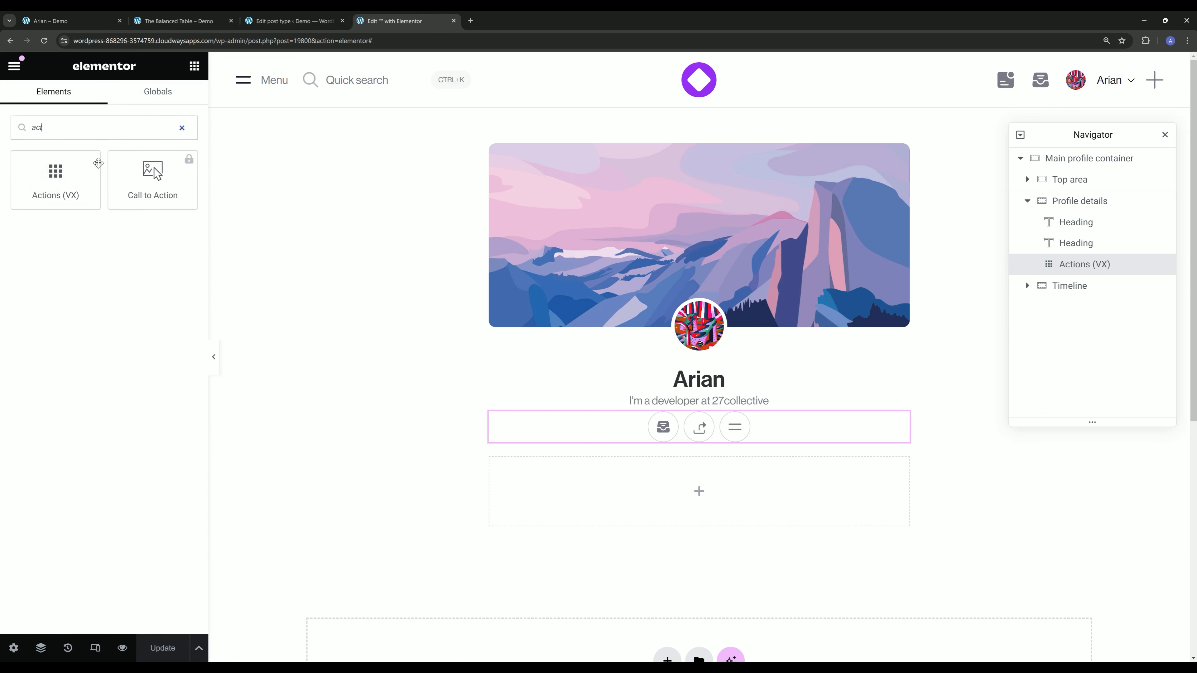
pyautogui.moveTo(72, 188); pyautogui.dragTo(758, 415)
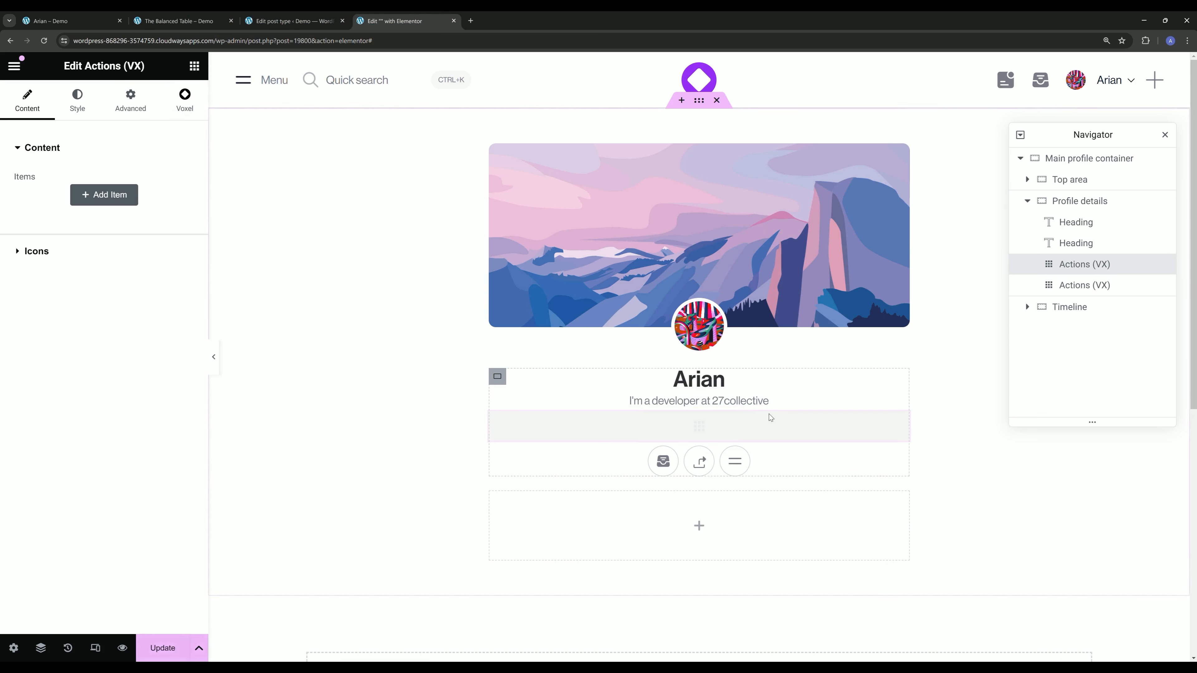
pyautogui.click(97, 203)
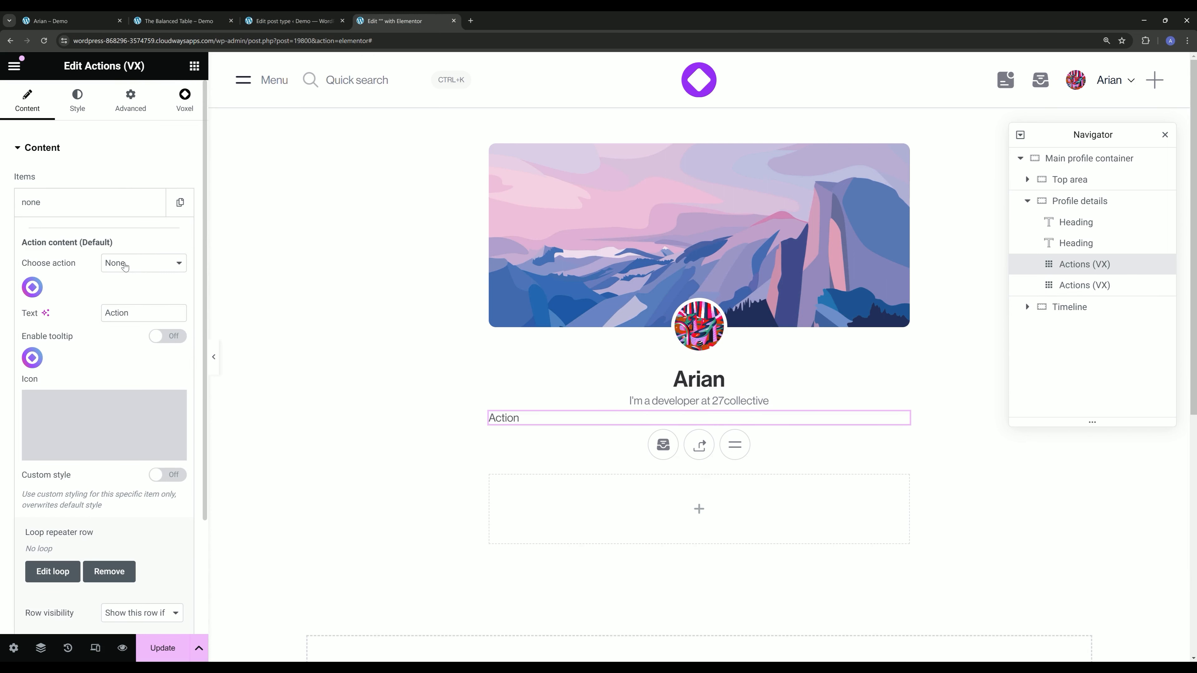
# Keep the item's action as None, clear its text and find the post's Location tags for its dynamic text.
pyautogui.click(121, 273)
pyautogui.click(121, 276)
pyautogui.doubleClick(153, 309)
pyautogui.press('BackSpace')
pyautogui.click(32, 287)
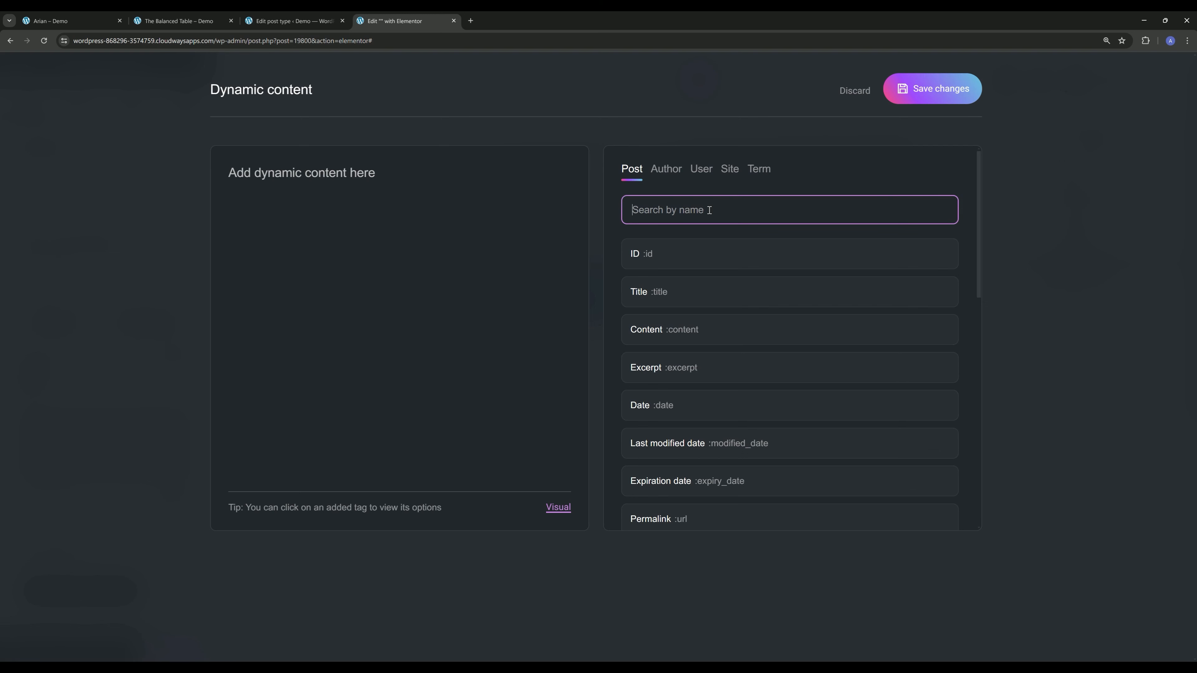
pyautogui.write('loca')
pyautogui.click(695, 297)
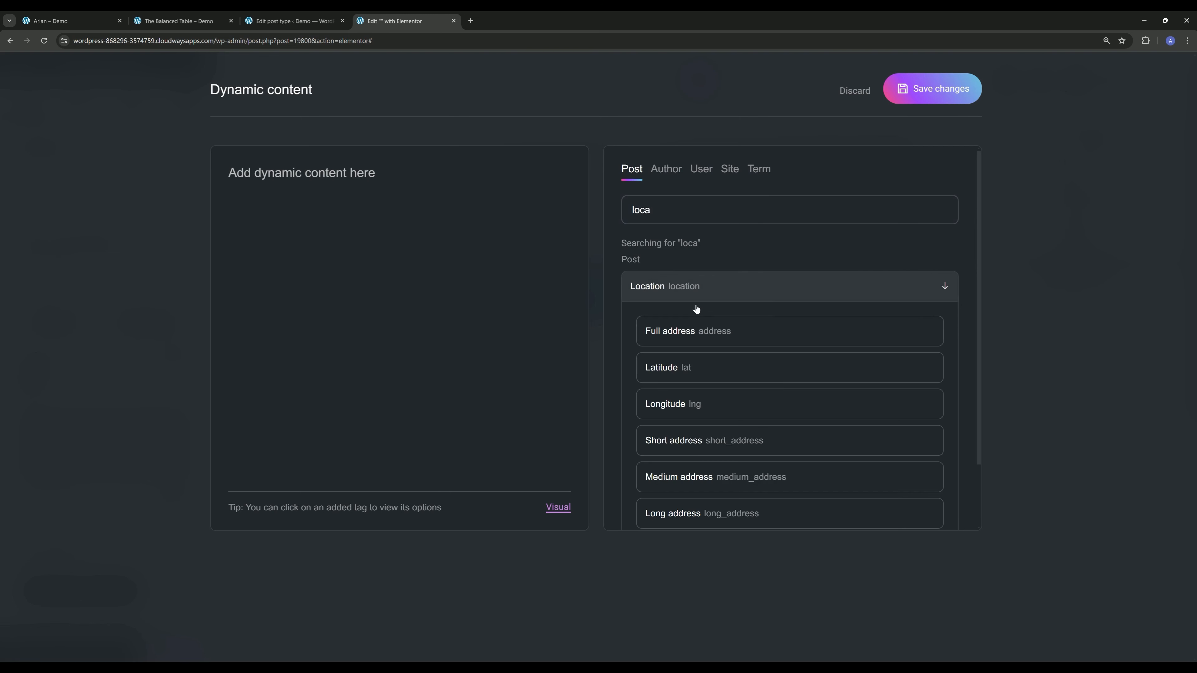
pyautogui.click(687, 331)
pyautogui.hotkey('ctrl', 'a')
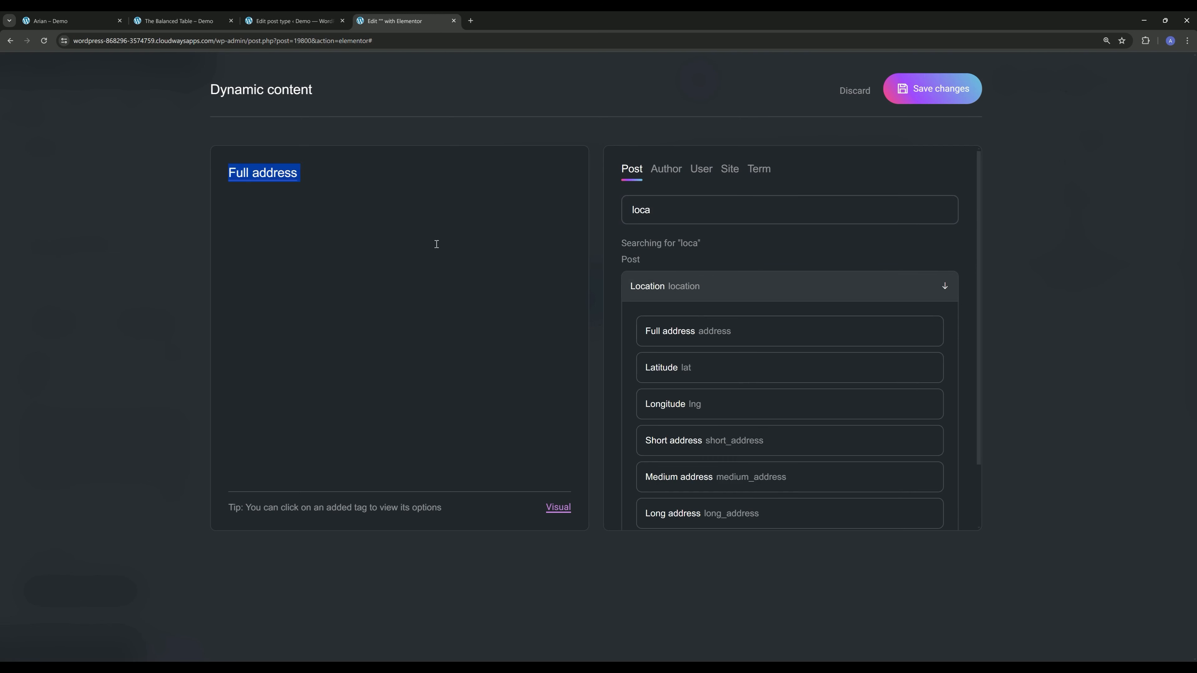
pyautogui.press('BackSpace')
# Insert the location's Short address tag as the item's dynamic text and save it.
pyautogui.scroll(-2, 707, 401)
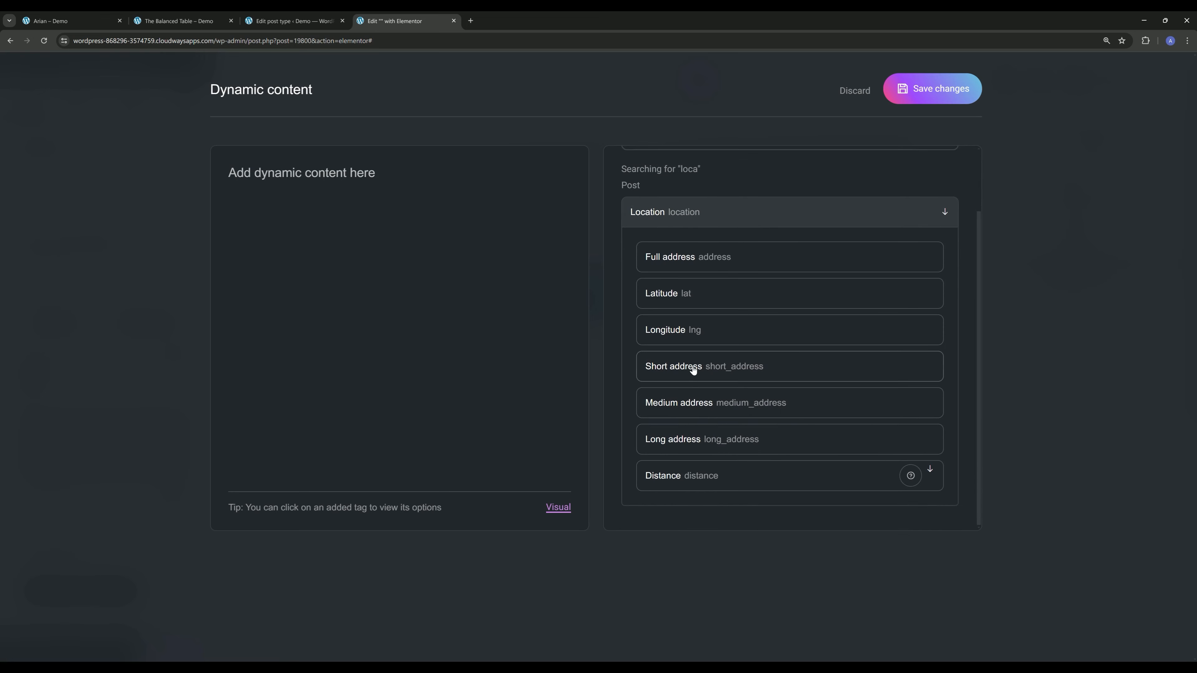
pyautogui.click(688, 367)
pyautogui.click(931, 89)
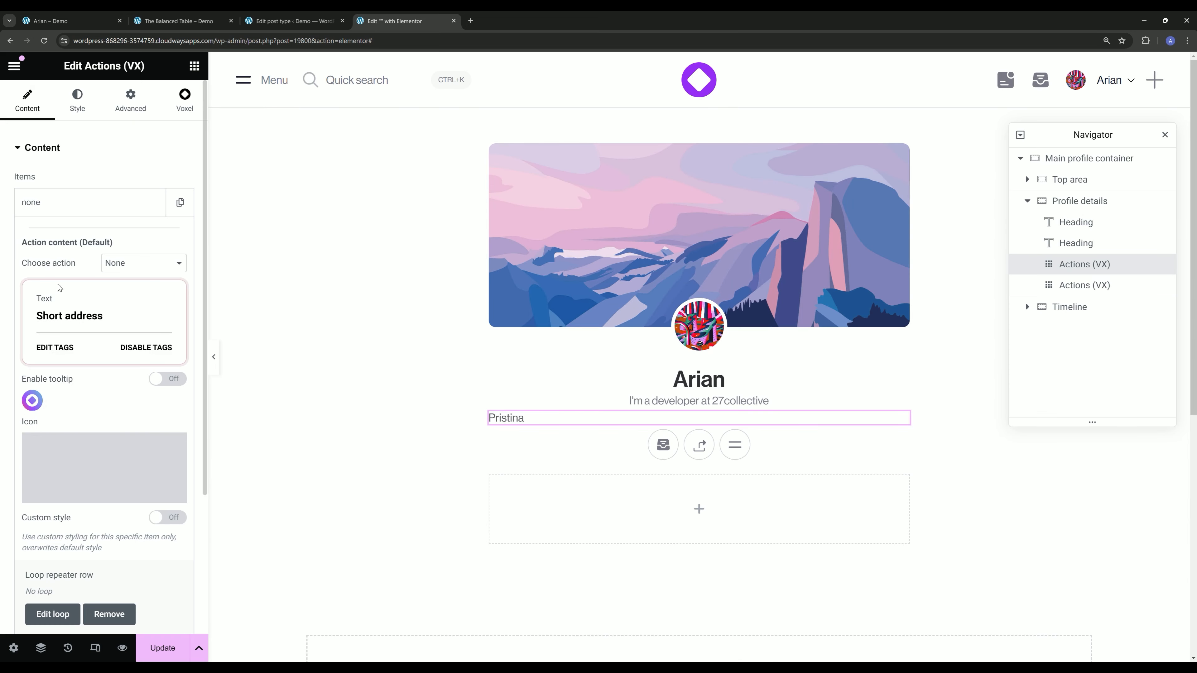
# Insert the location pin image from the media library as the item's icon.
pyautogui.click(147, 494)
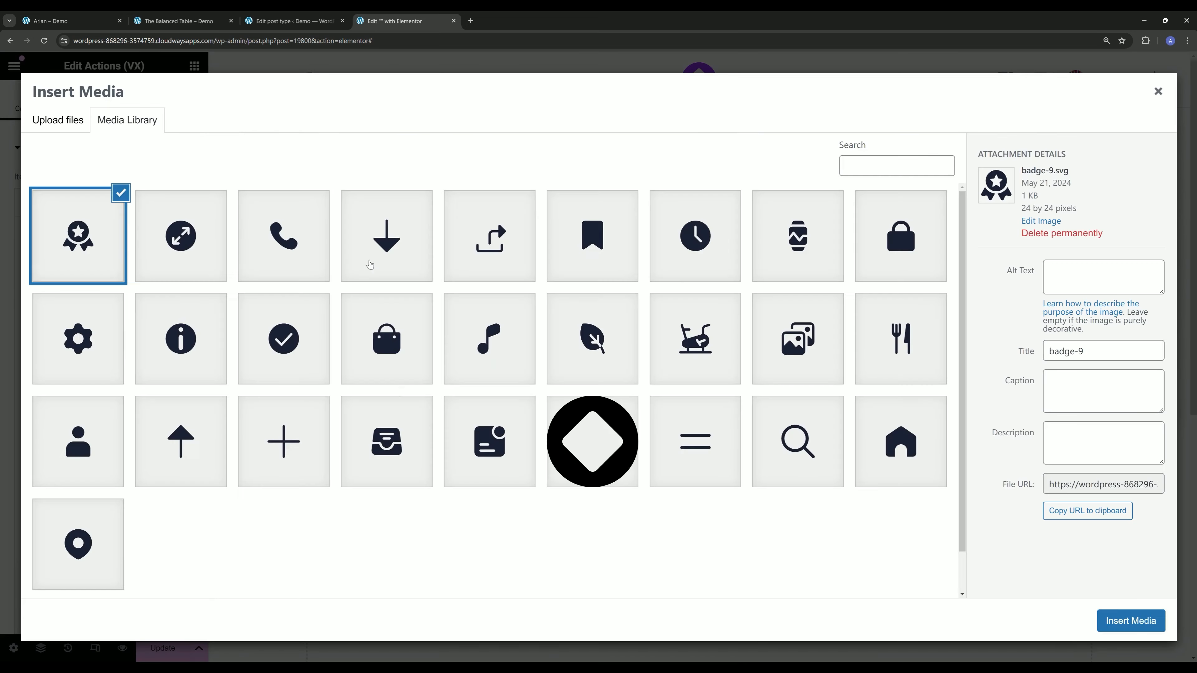
pyautogui.click(106, 547)
pyautogui.click(1115, 620)
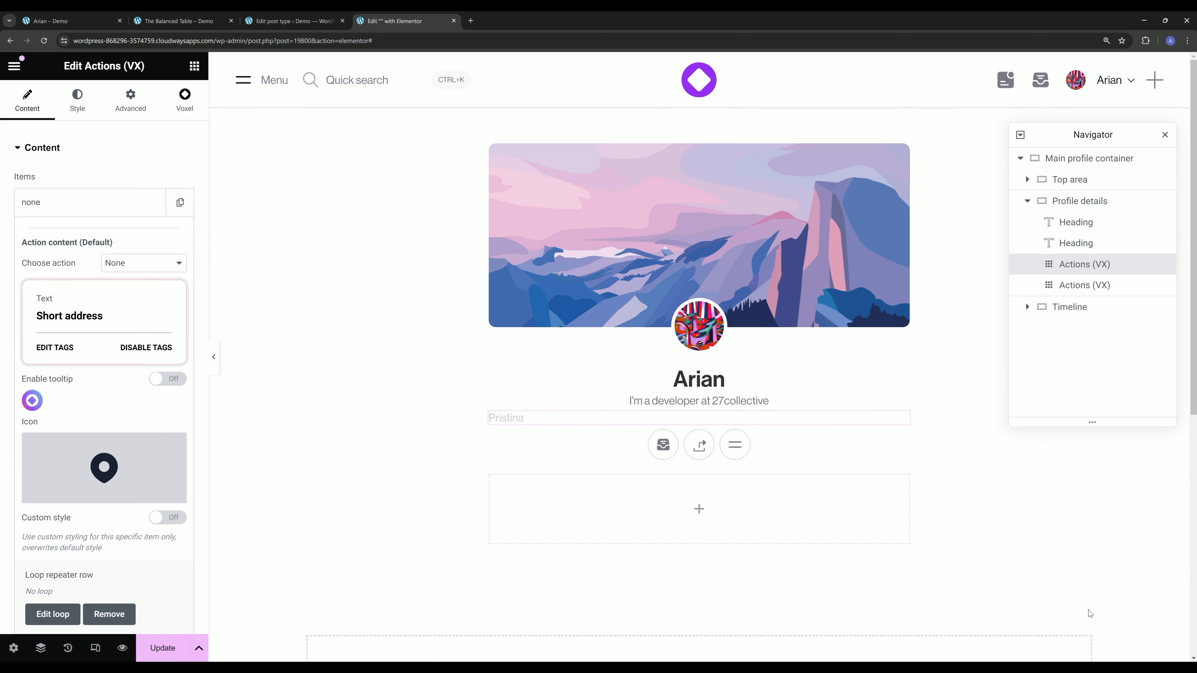
# Justify the location item's list to the center.
pyautogui.click(75, 101)
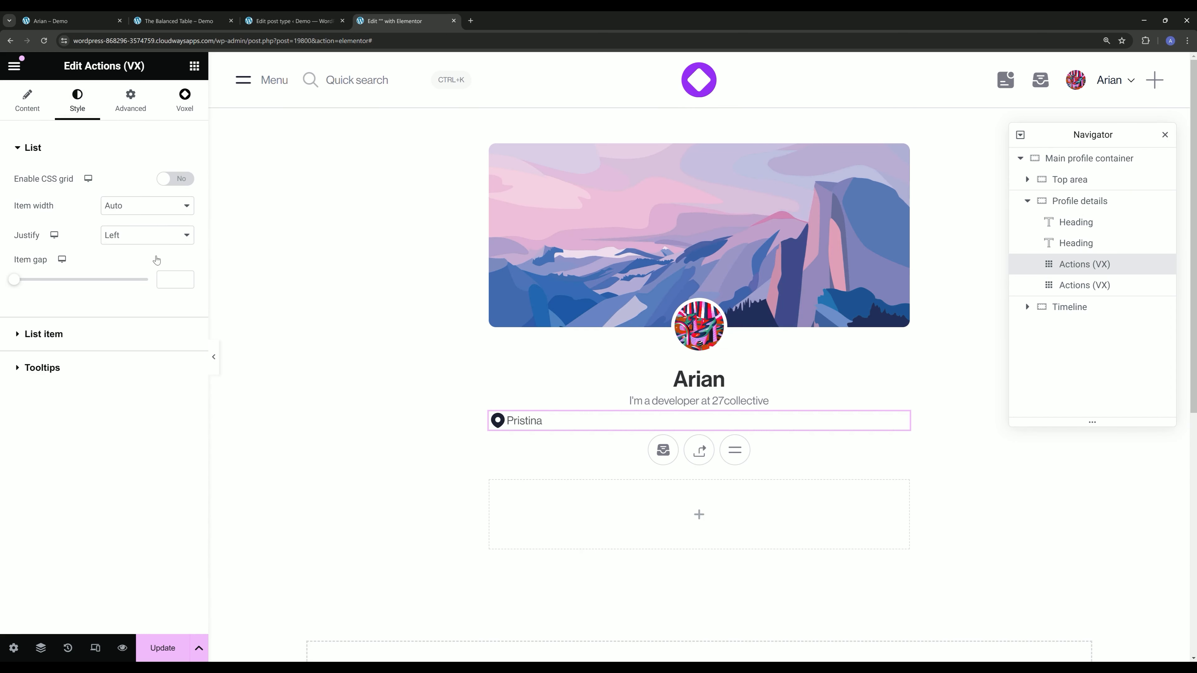
pyautogui.click(124, 242)
pyautogui.click(132, 265)
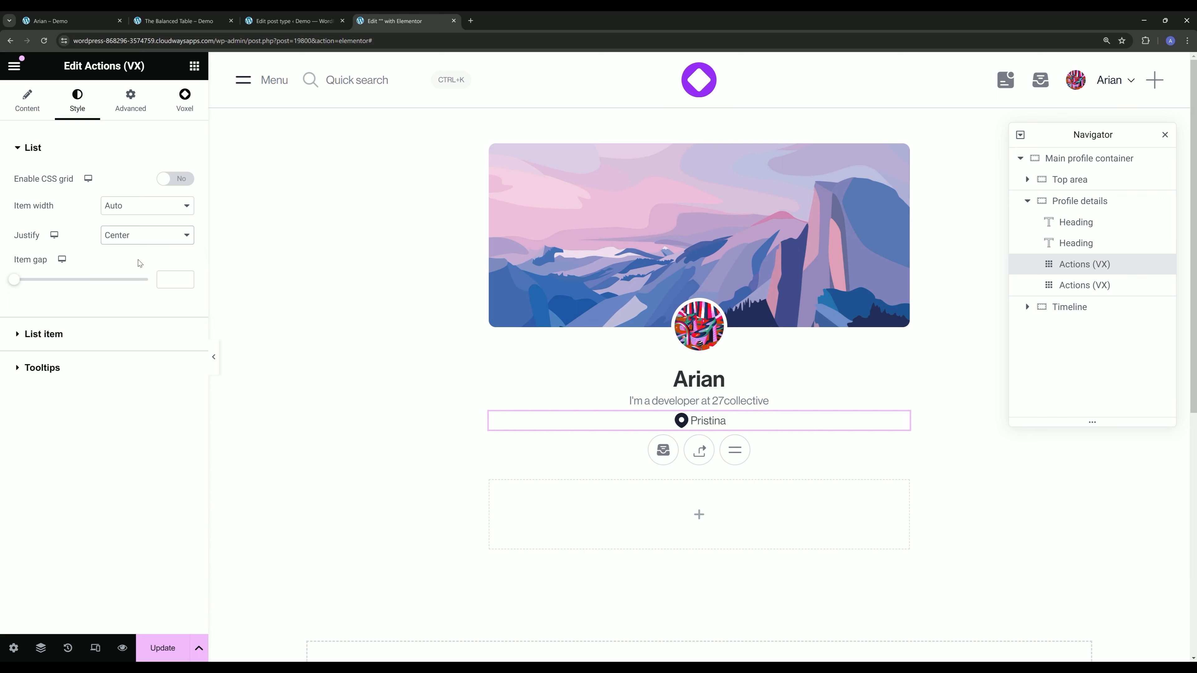
# Style the location item with icon/text spacing 7, the global Grey icon color and icon size 22.
pyautogui.click(94, 336)
pyautogui.scroll(-10, 114, 353)
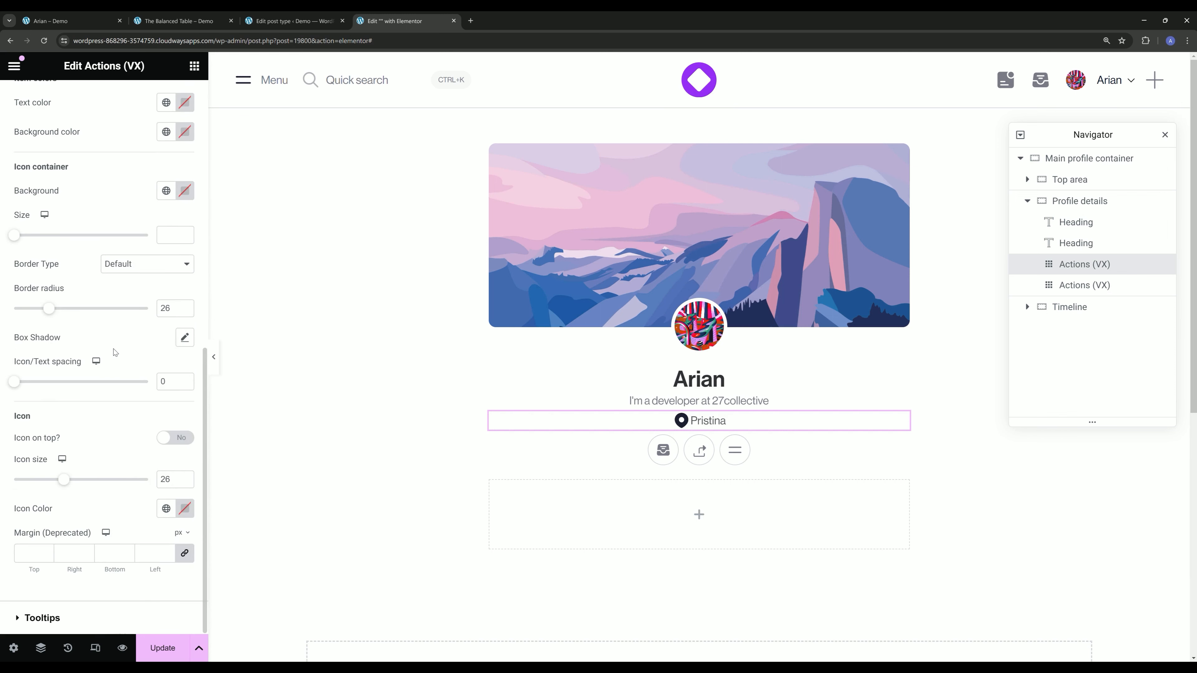
pyautogui.click(169, 379)
pyautogui.write('7')
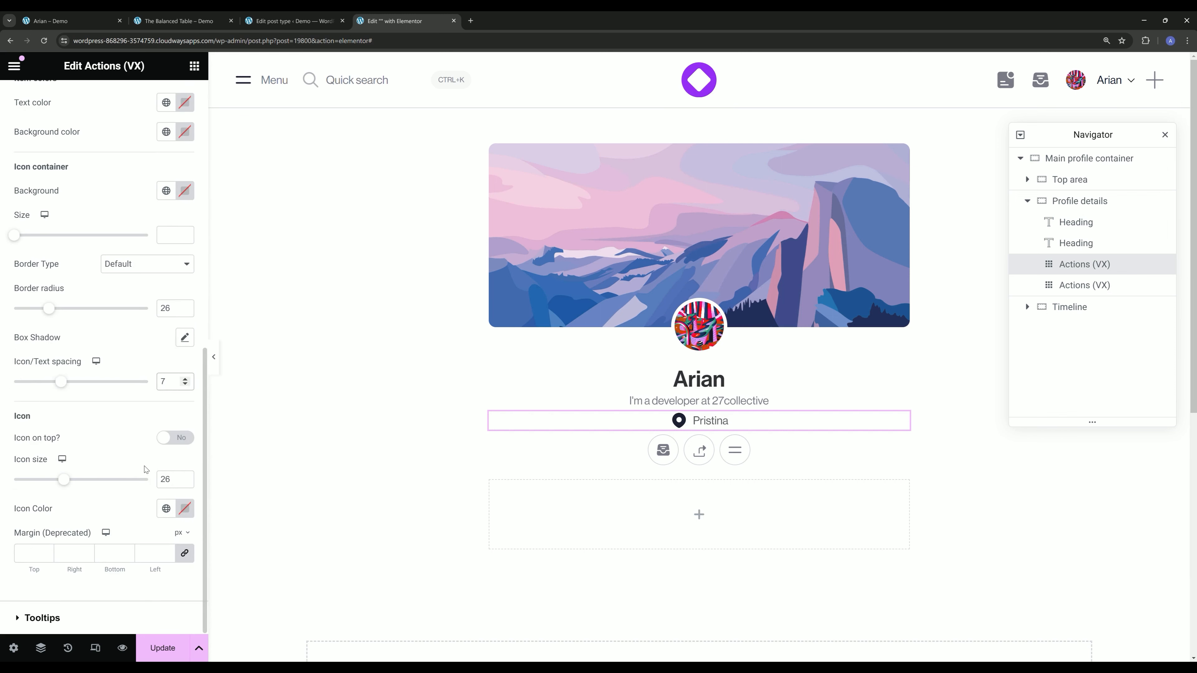
pyautogui.click(166, 508)
pyautogui.scroll(-3, 69, 474)
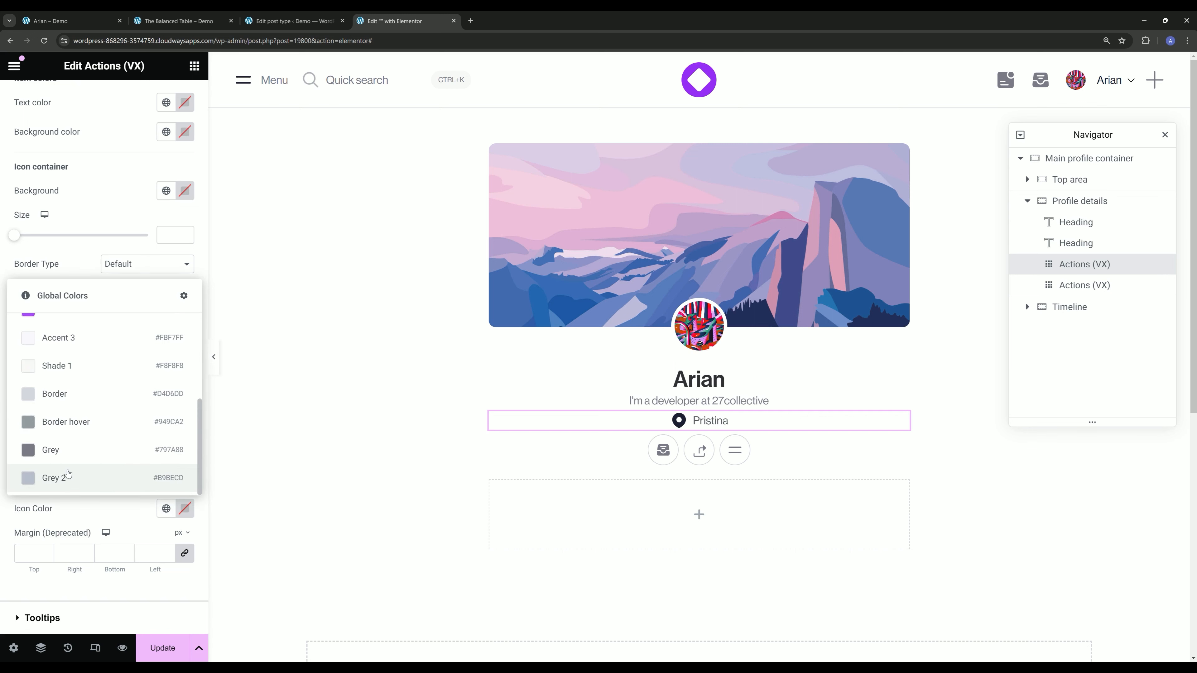
pyautogui.click(80, 453)
pyautogui.moveTo(173, 479); pyautogui.dragTo(147, 484)
pyautogui.write('22')
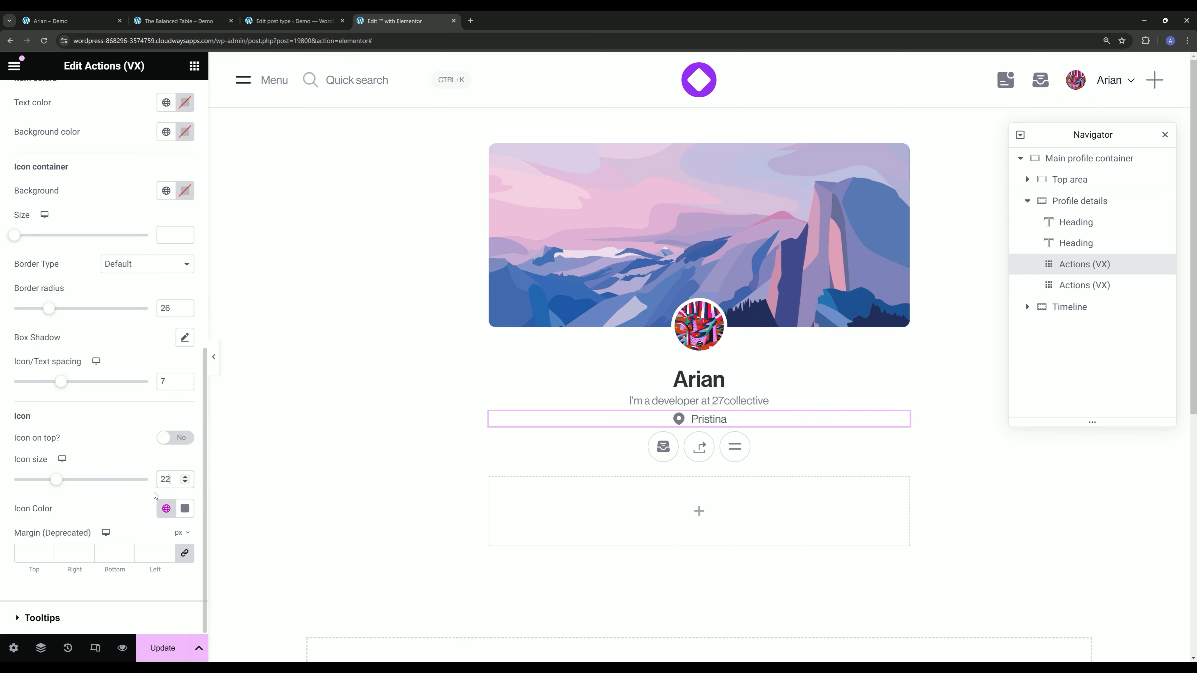
# Set the location item's padding to 5 px on all sides and update the template.
pyautogui.scroll(10, 73, 287)
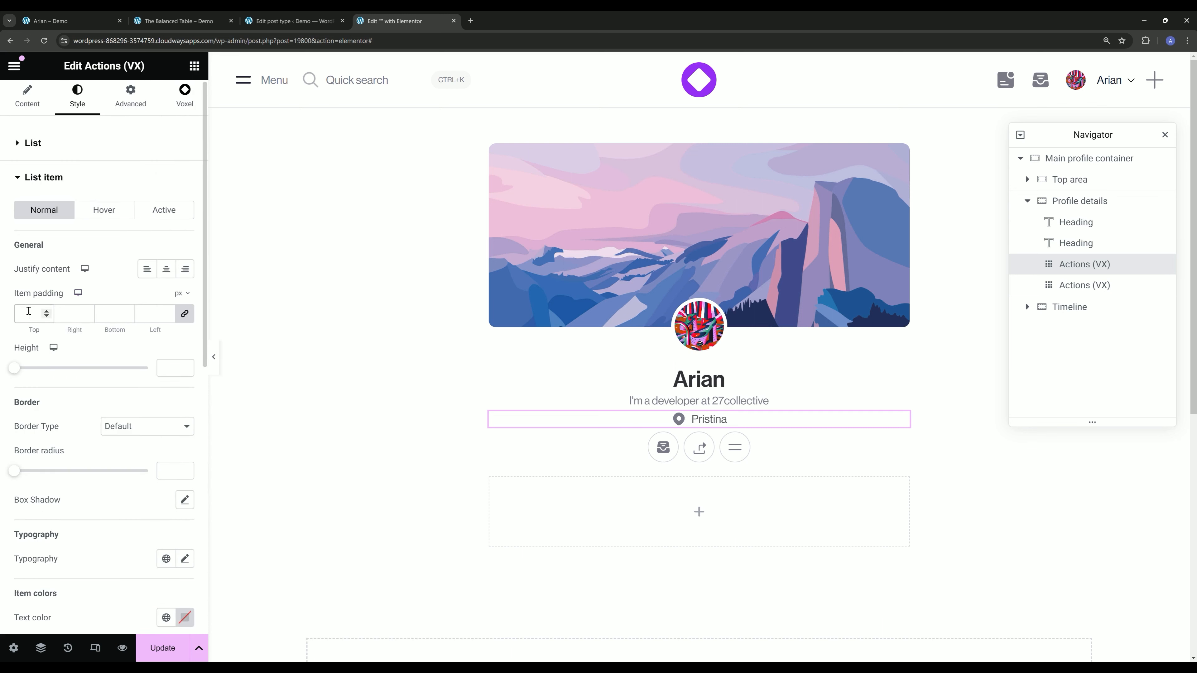
pyautogui.click(29, 311)
pyautogui.write('5')
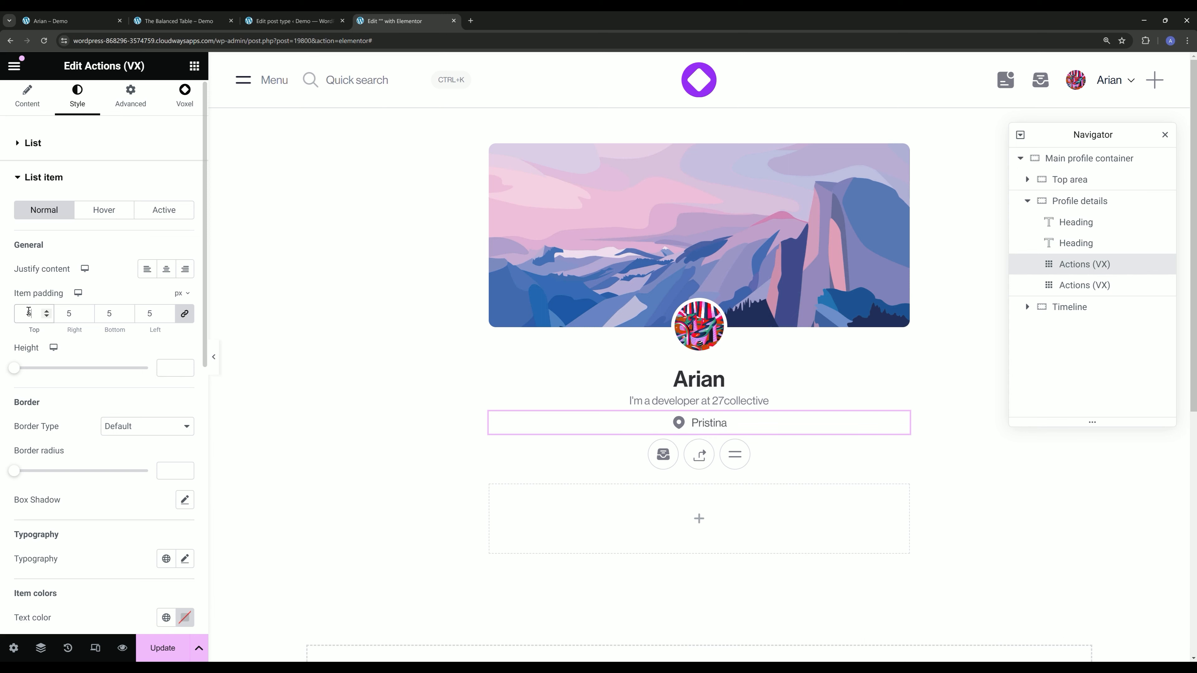
pyautogui.click(151, 642)
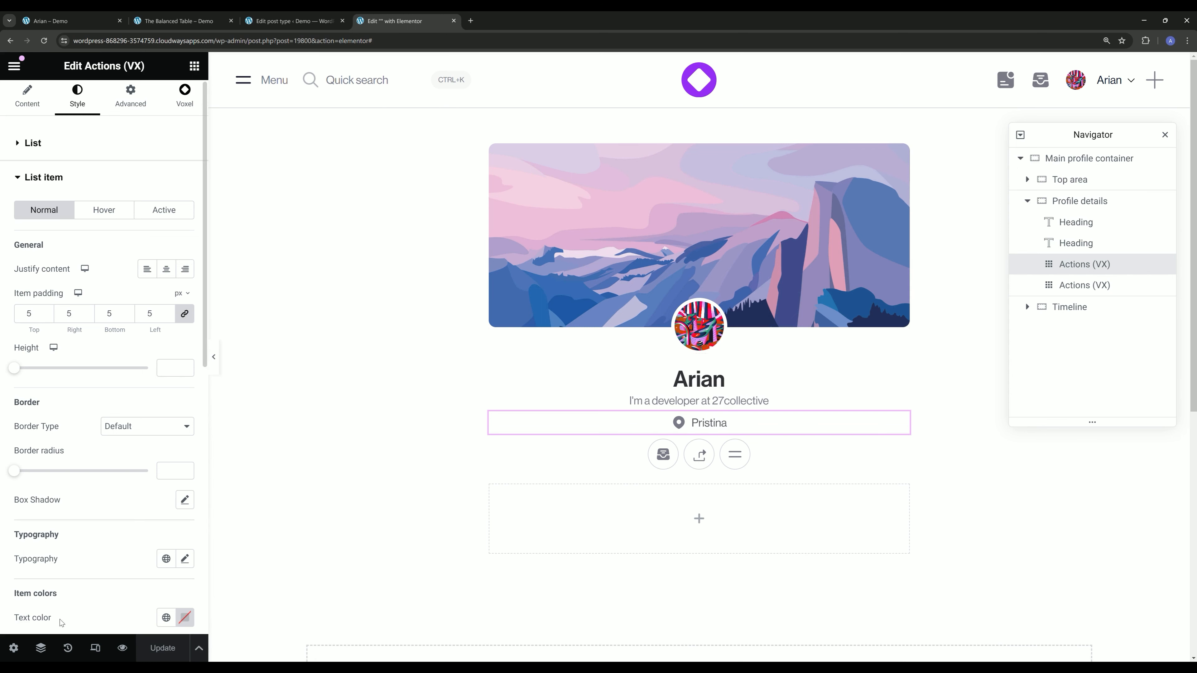
# Hide the footer on this page in the template's Voxel page settings and update the template.
pyautogui.click(14, 647)
pyautogui.click(109, 96)
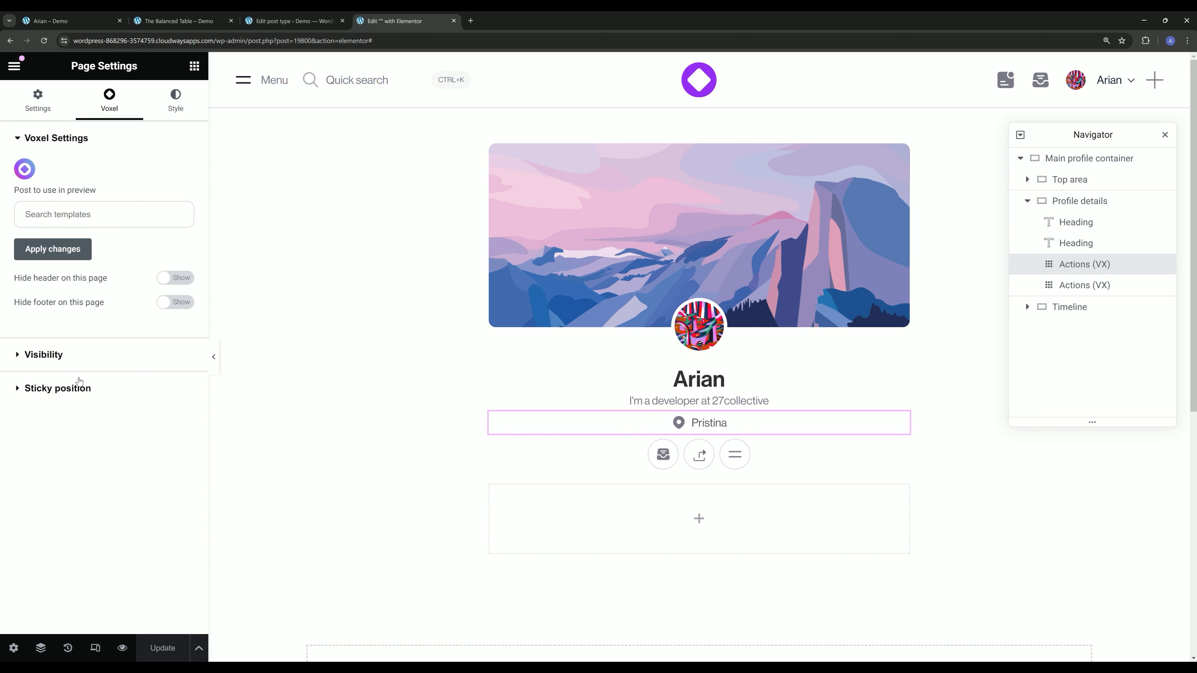
pyautogui.click(170, 303)
pyautogui.click(163, 648)
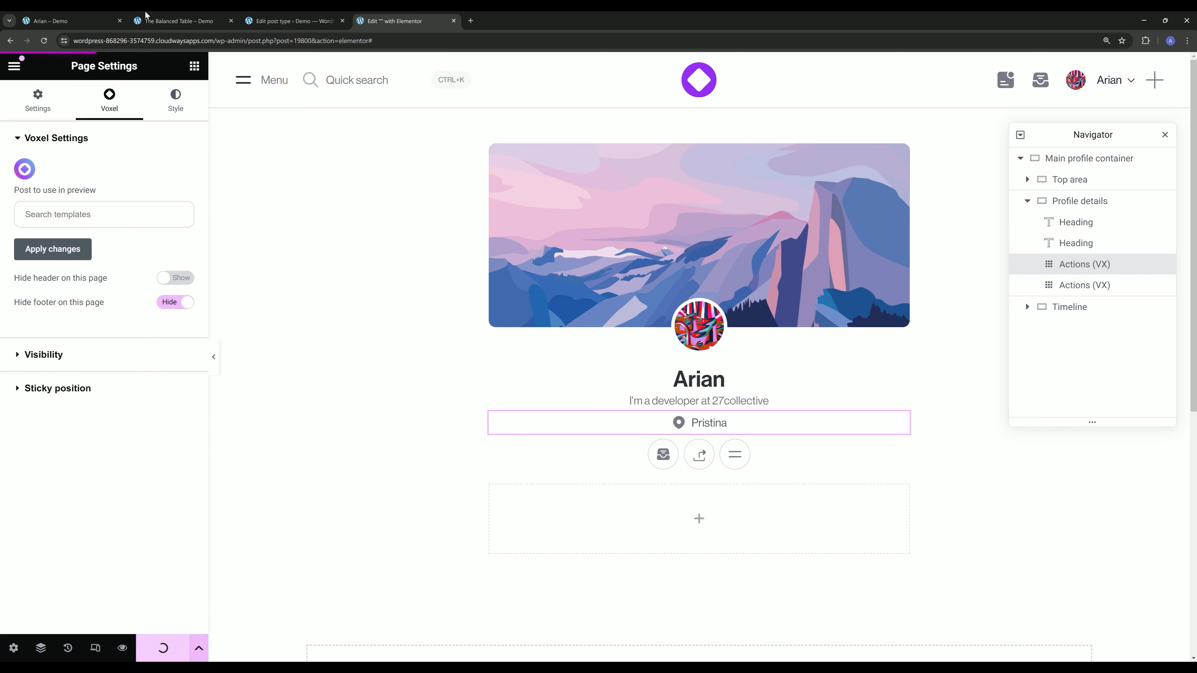
# Open the edit form from the live profile page and set the bearded avatar from the media library as the profile picture.
pyautogui.click(74, 16)
pyautogui.click(621, 479)
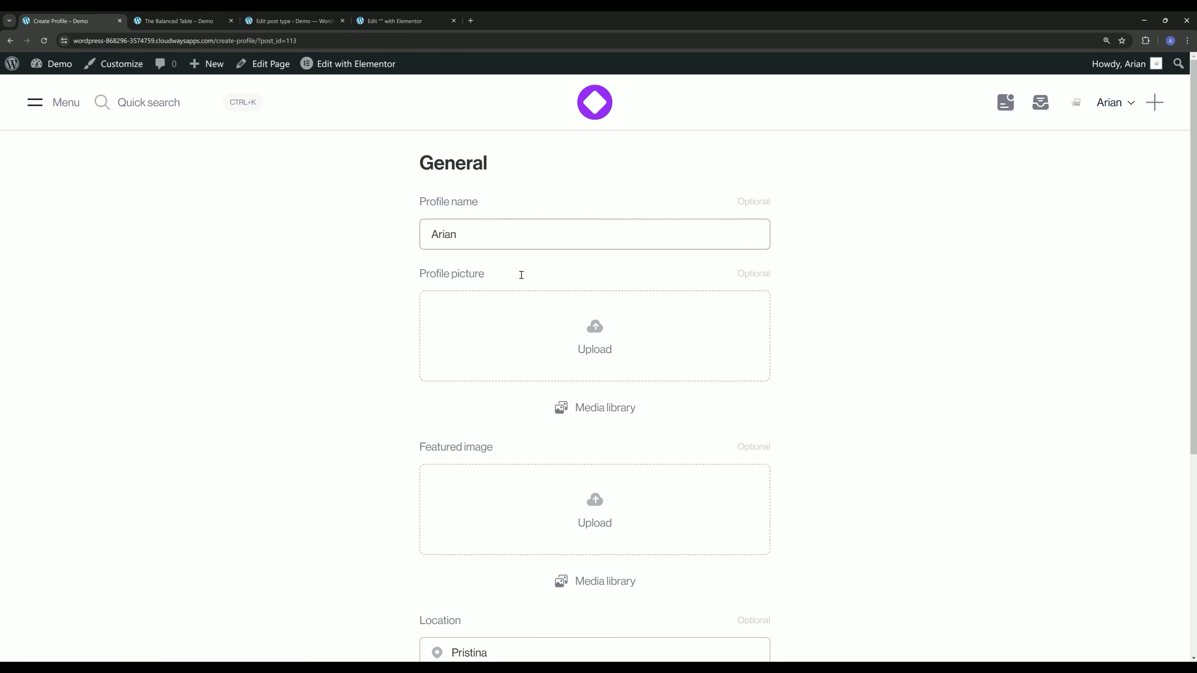
pyautogui.scroll(-5, 521, 439)
pyautogui.scroll(6, 551, 391)
pyautogui.scroll(-1, 456, 376)
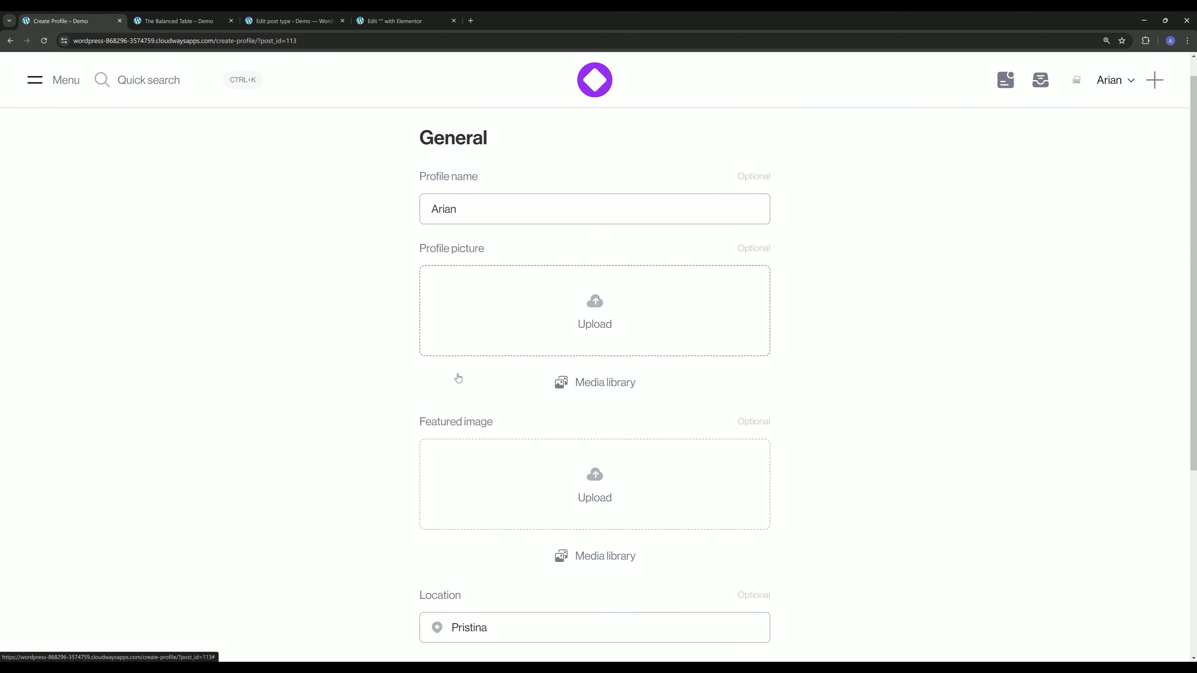
pyautogui.click(548, 370)
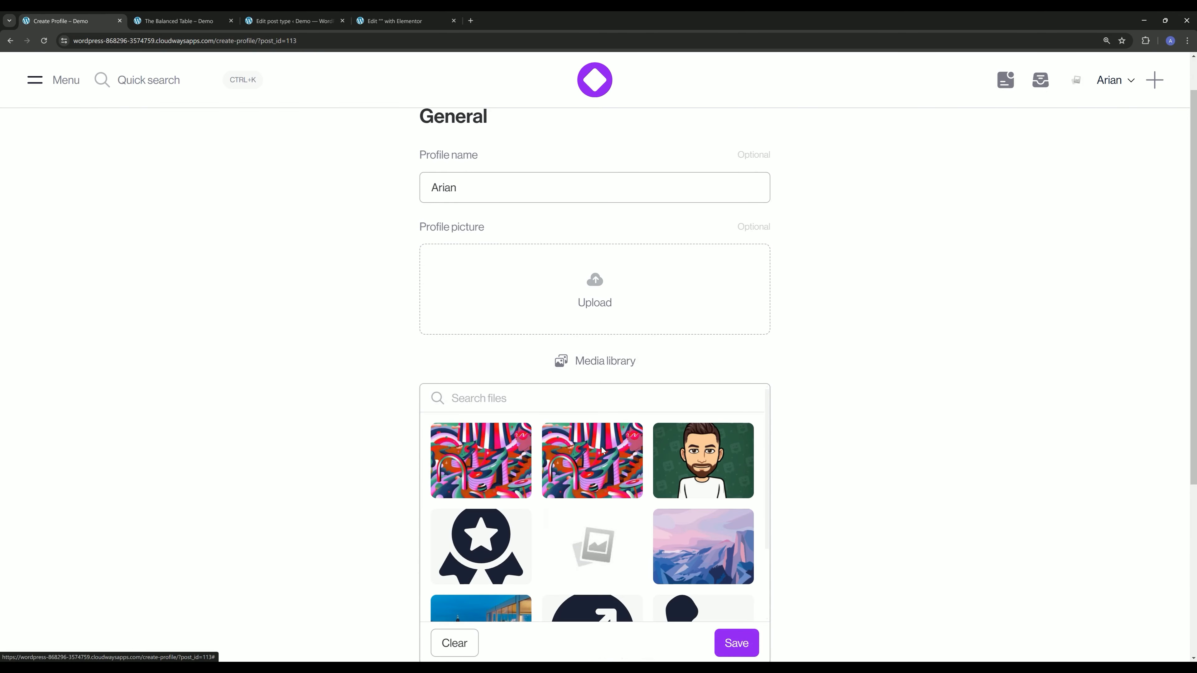
pyautogui.click(734, 476)
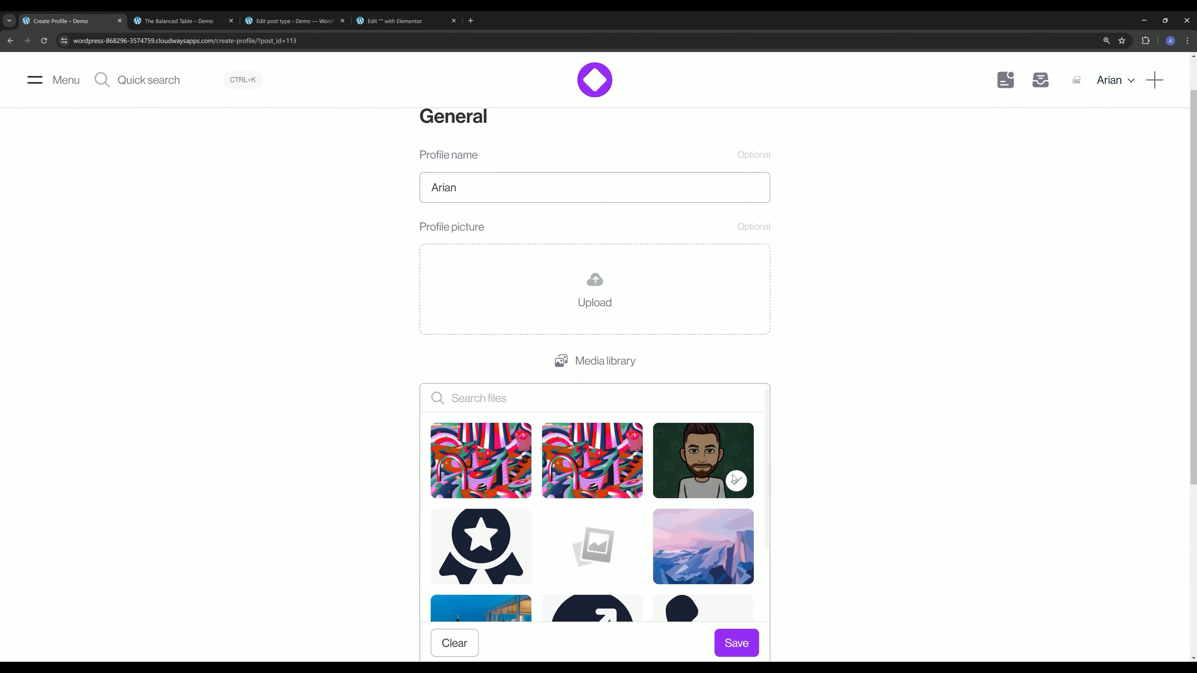
pyautogui.click(740, 645)
# Set the rooftop terrace photo from the media library as the profile's featured image.
pyautogui.scroll(-5, 515, 432)
pyautogui.click(589, 337)
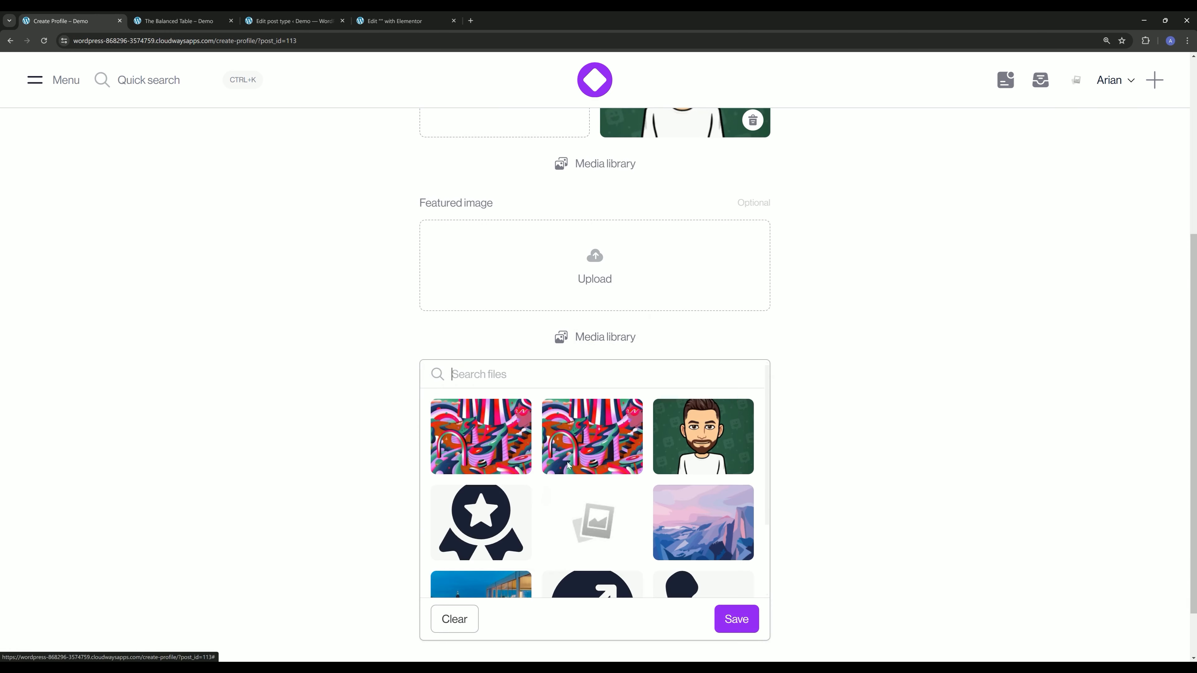
pyautogui.scroll(-2, 572, 482)
pyautogui.click(494, 510)
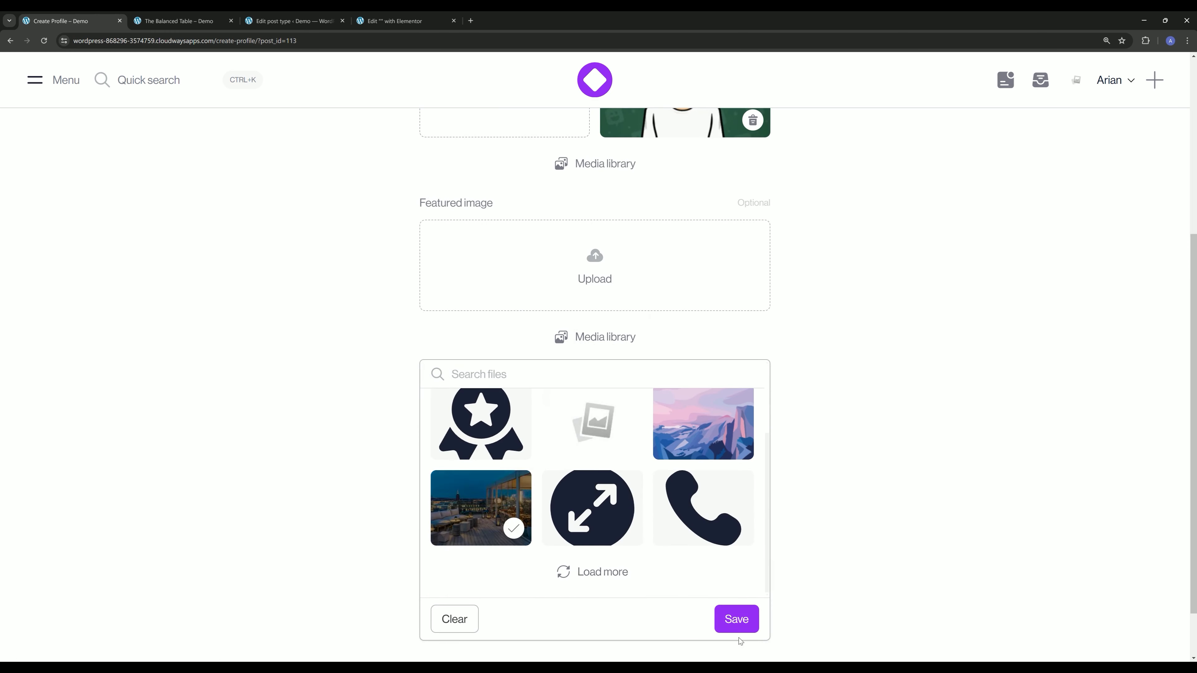
pyautogui.click(737, 621)
# Change the profile's location to San Francisco, CA, USA.
pyautogui.scroll(-2, 629, 358)
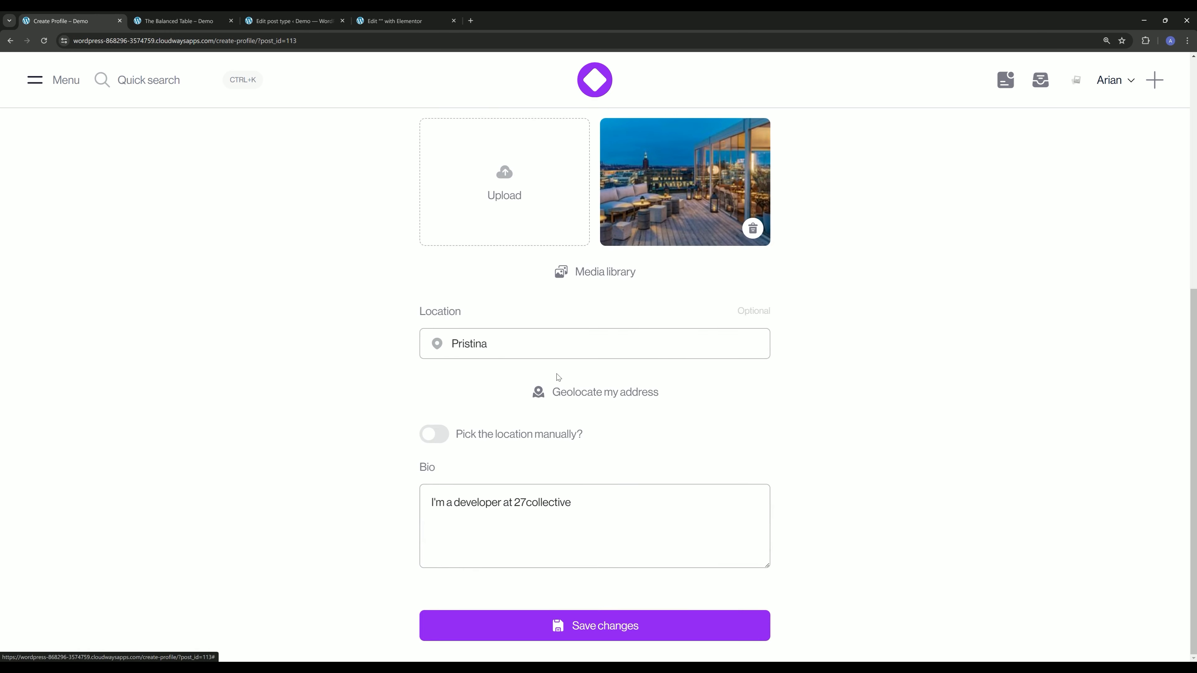
pyautogui.tripleClick(521, 336)
pyautogui.write('san fr')
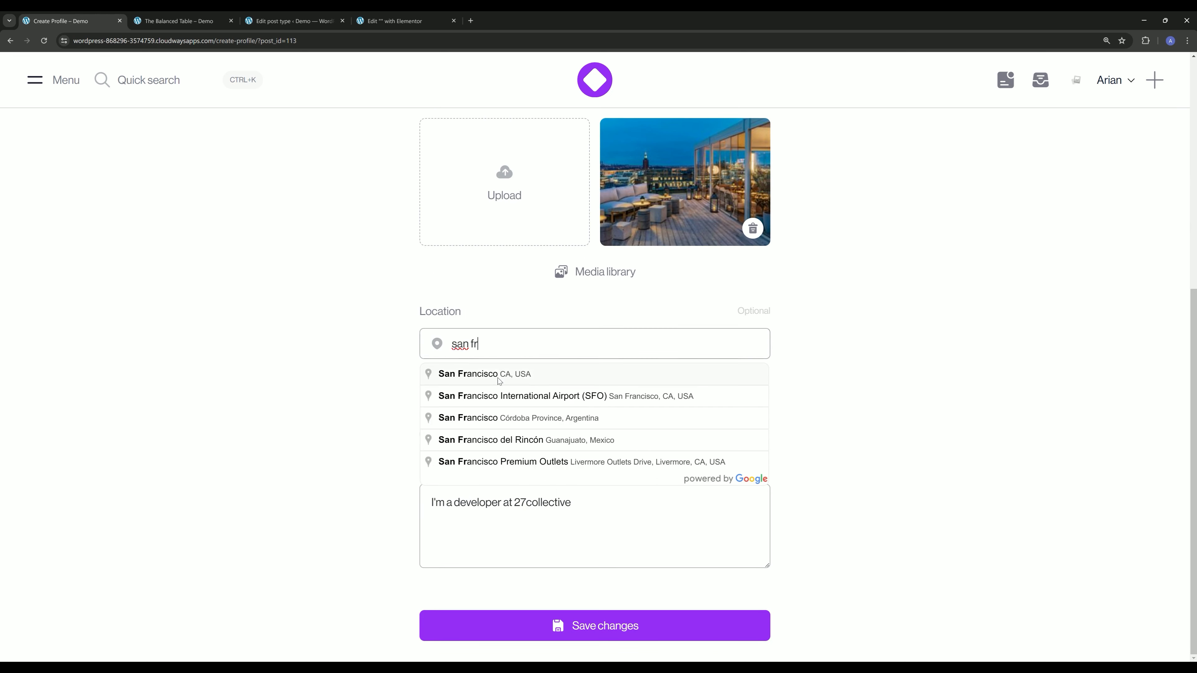
pyautogui.click(490, 375)
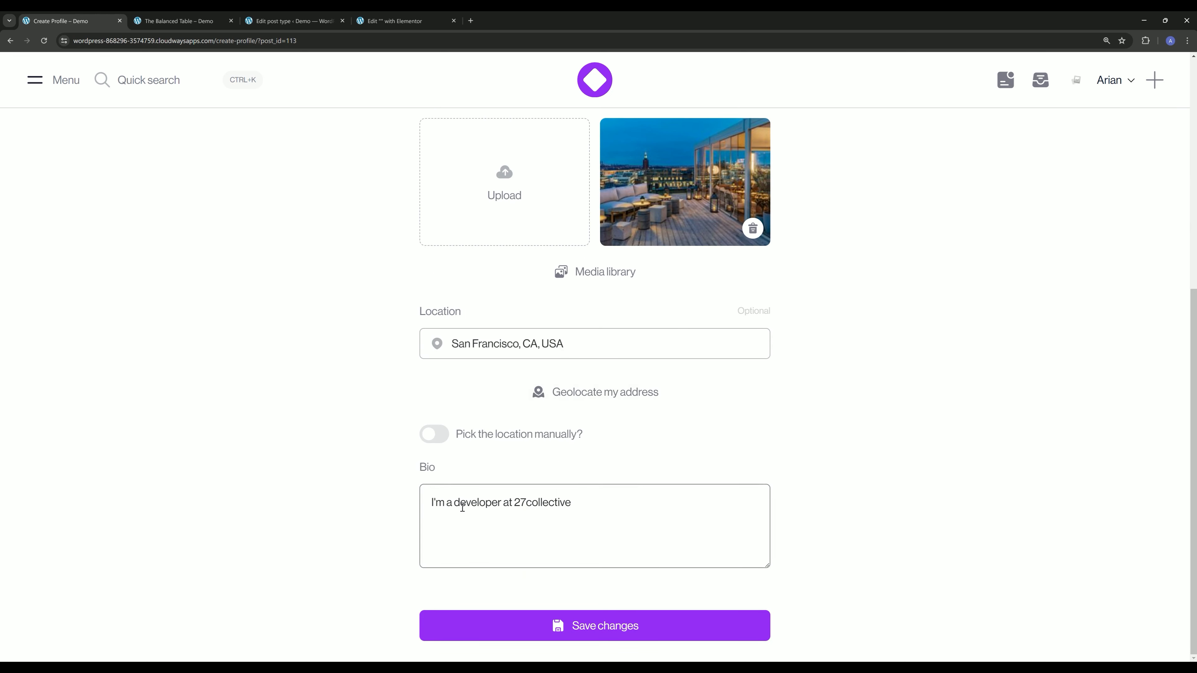
# Shorten the bio to "Developer at 27collective", save the profile changes and view the profile.
pyautogui.moveTo(461, 503); pyautogui.dragTo(368, 508)
pyautogui.write('D')
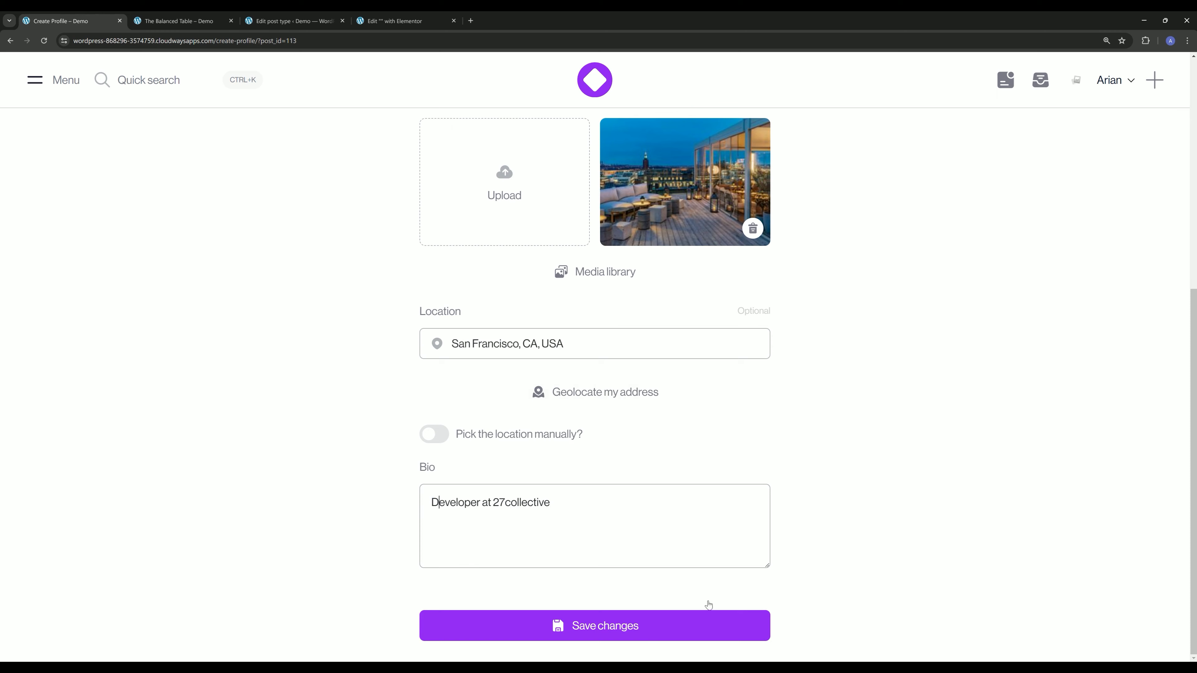
pyautogui.click(638, 626)
pyautogui.click(609, 449)
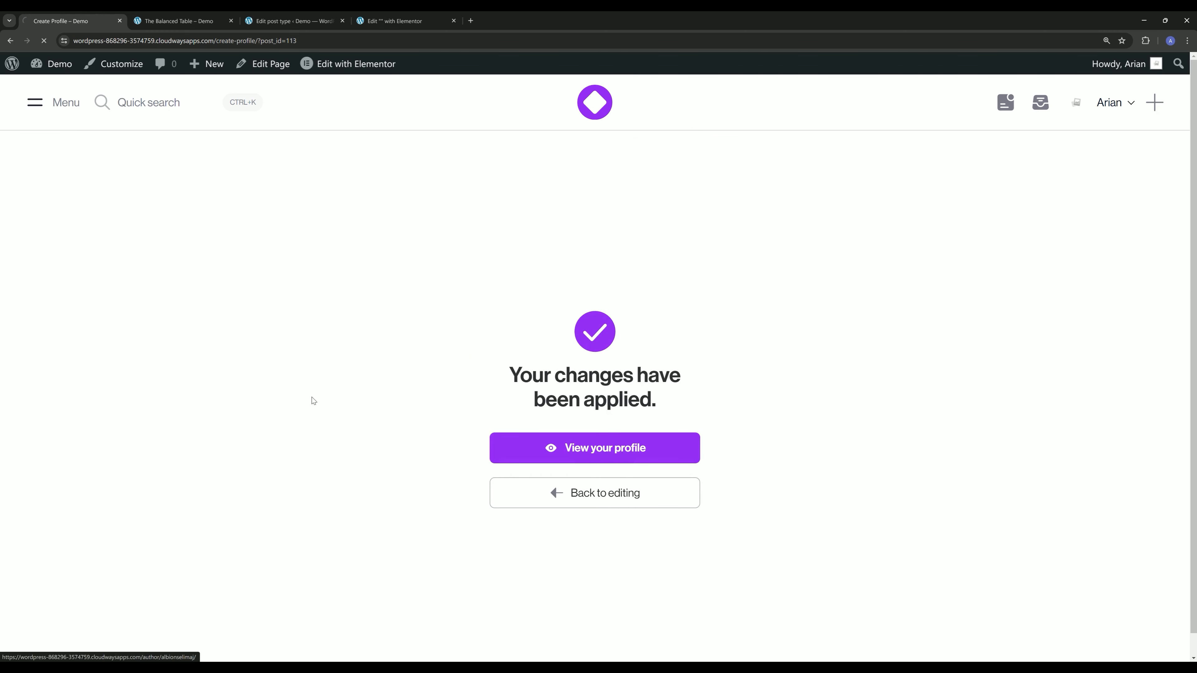
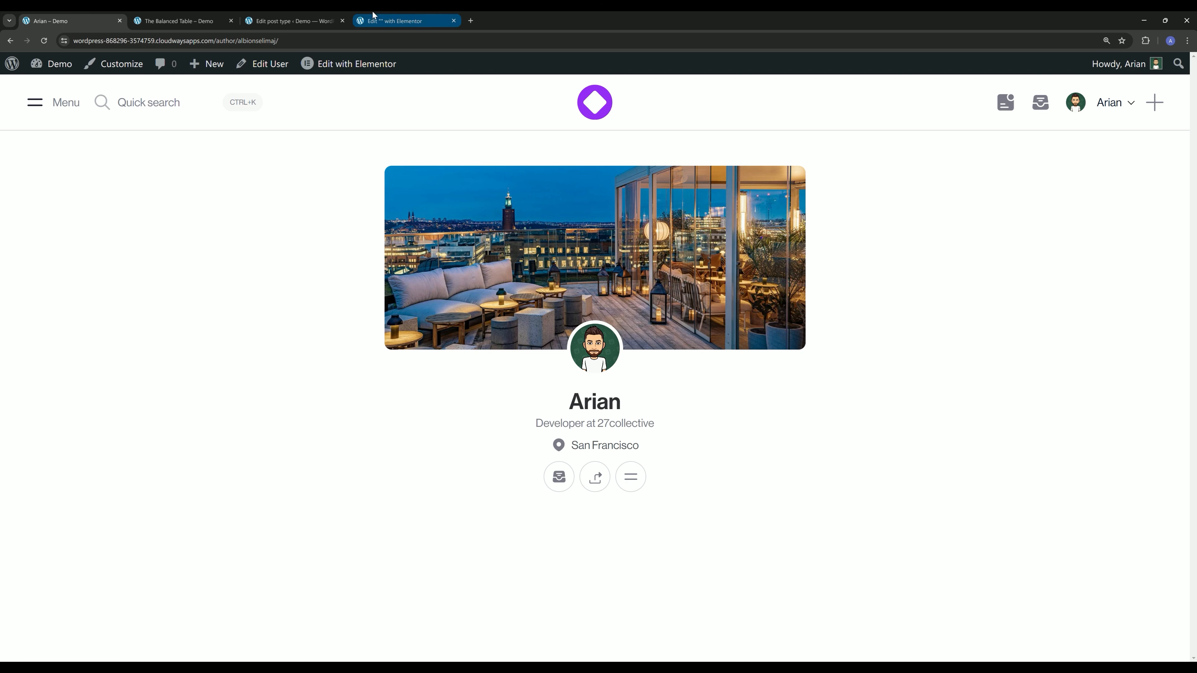
# Return to the Elementor template and set the bio heading's element visibility to "Hide this element if".
pyautogui.click(410, 18)
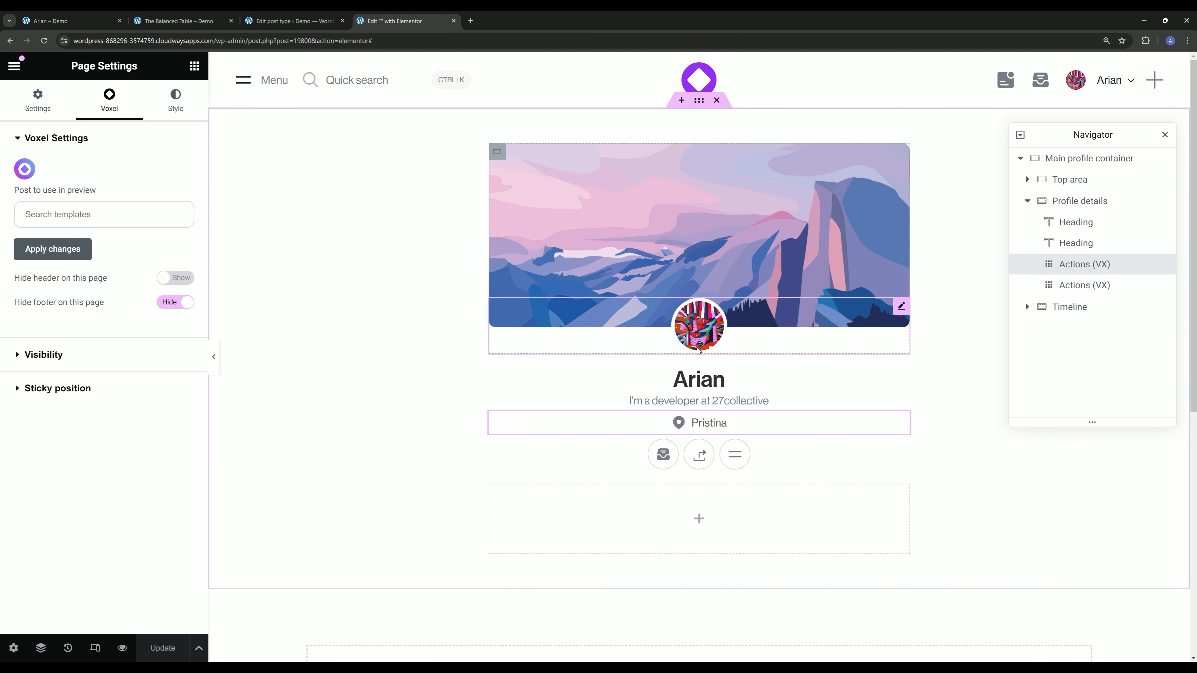
pyautogui.click(669, 401)
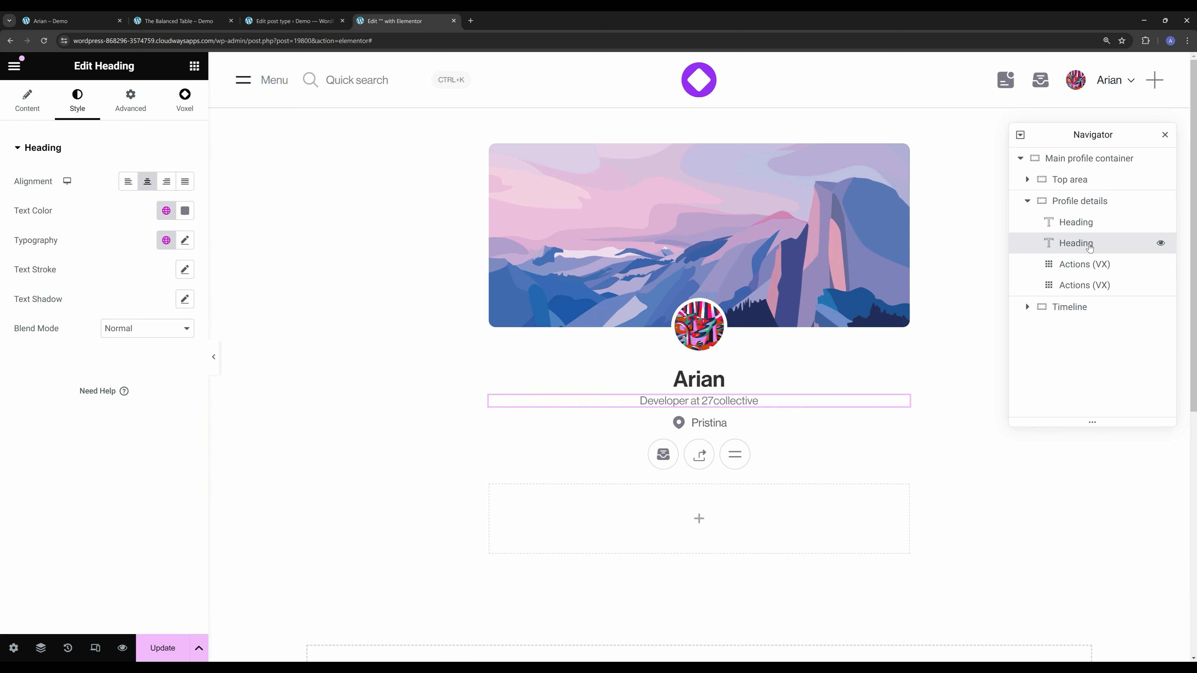
pyautogui.click(184, 100)
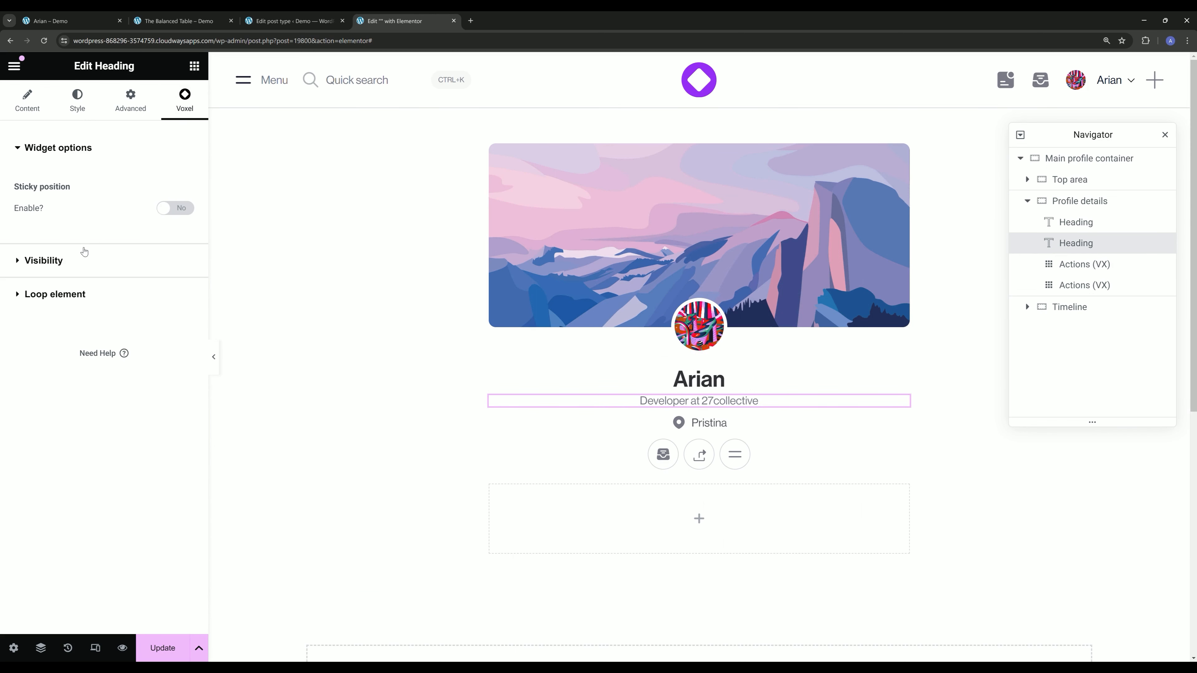
pyautogui.click(75, 267)
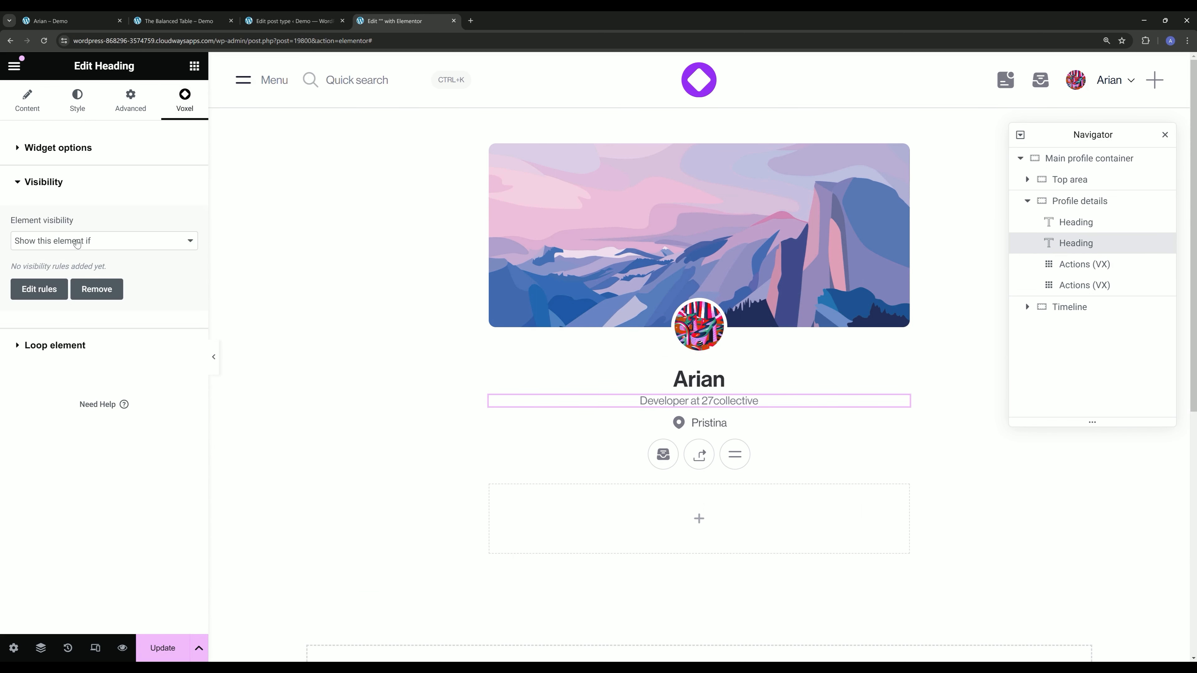
pyautogui.click(76, 243)
pyautogui.click(75, 266)
# Add a visibility rule to the bio heading with the dynamic tag Bio compared as "Is empty", and save it.
pyautogui.click(39, 289)
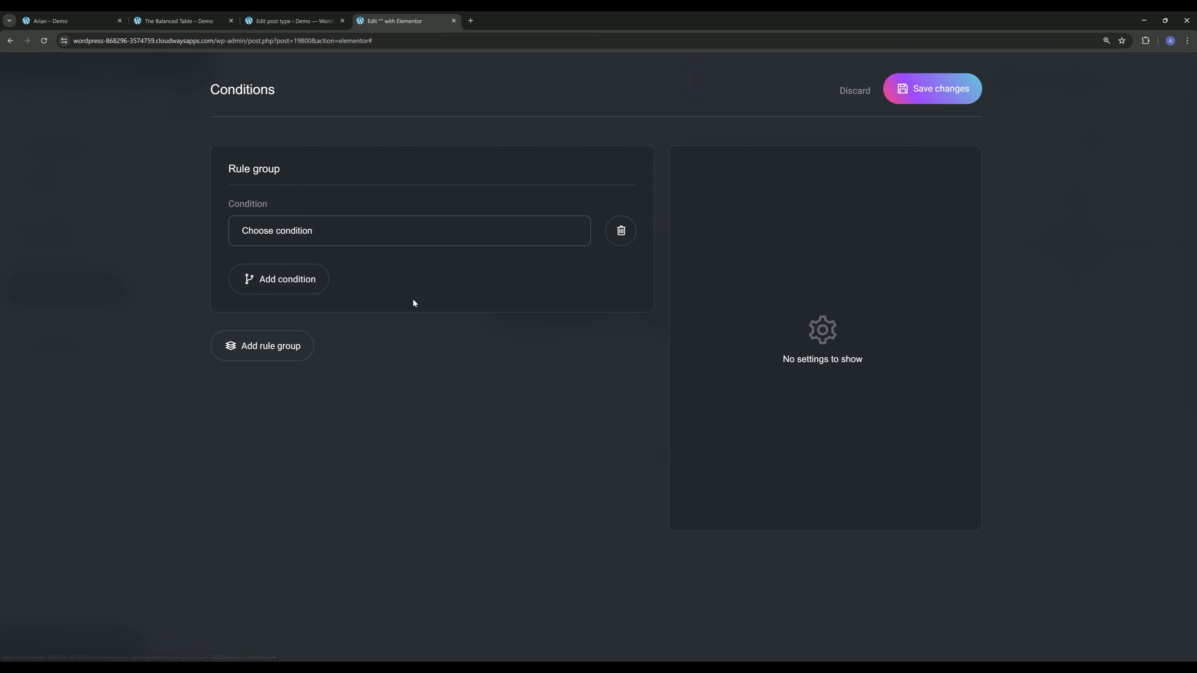
pyautogui.click(395, 231)
pyautogui.click(722, 224)
pyautogui.click(515, 233)
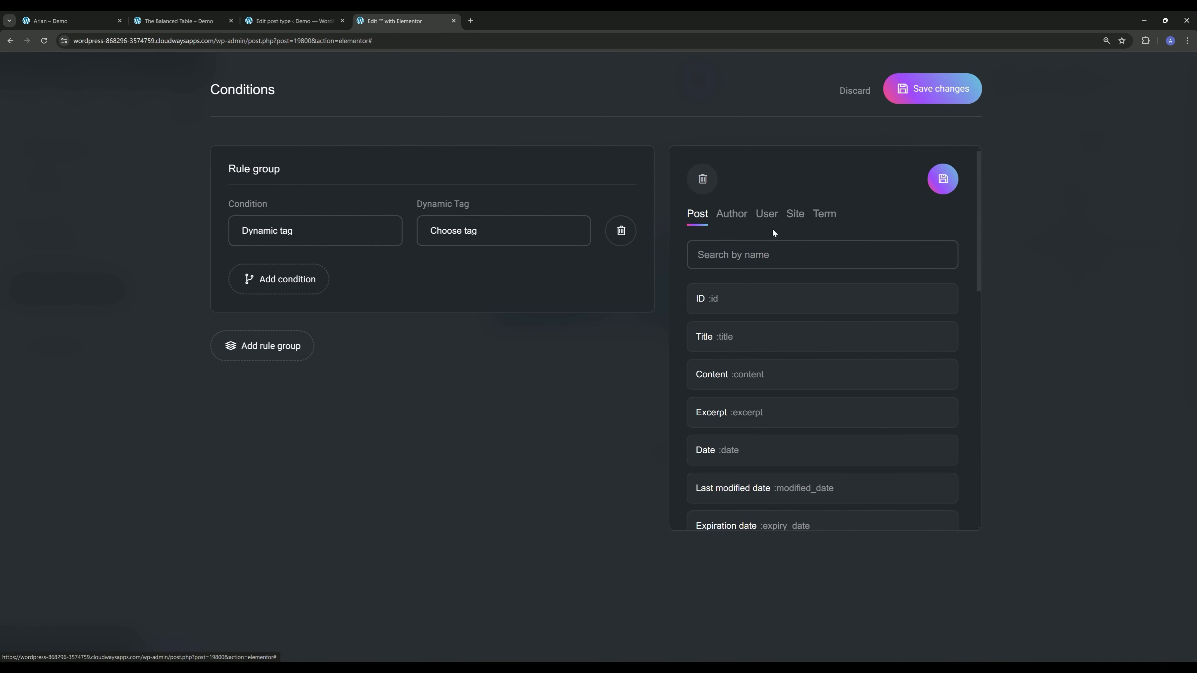
pyautogui.click(757, 255)
pyautogui.write('bio')
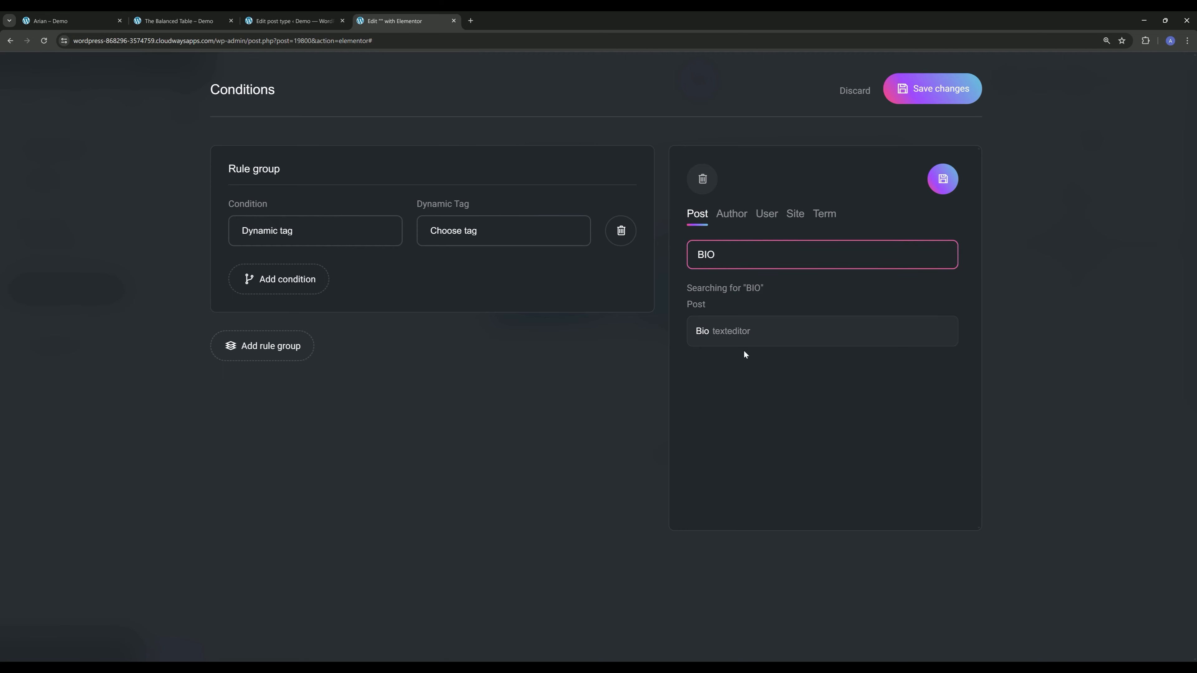
pyautogui.click(745, 339)
pyautogui.click(532, 232)
pyautogui.click(712, 181)
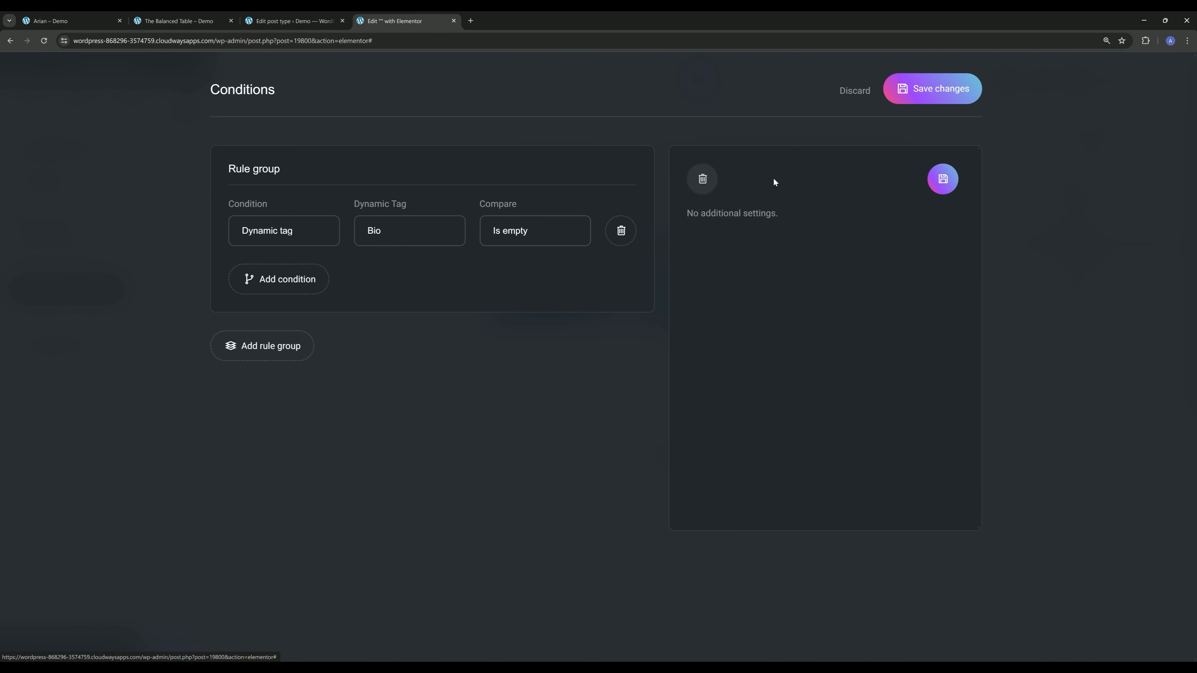
pyautogui.click(942, 179)
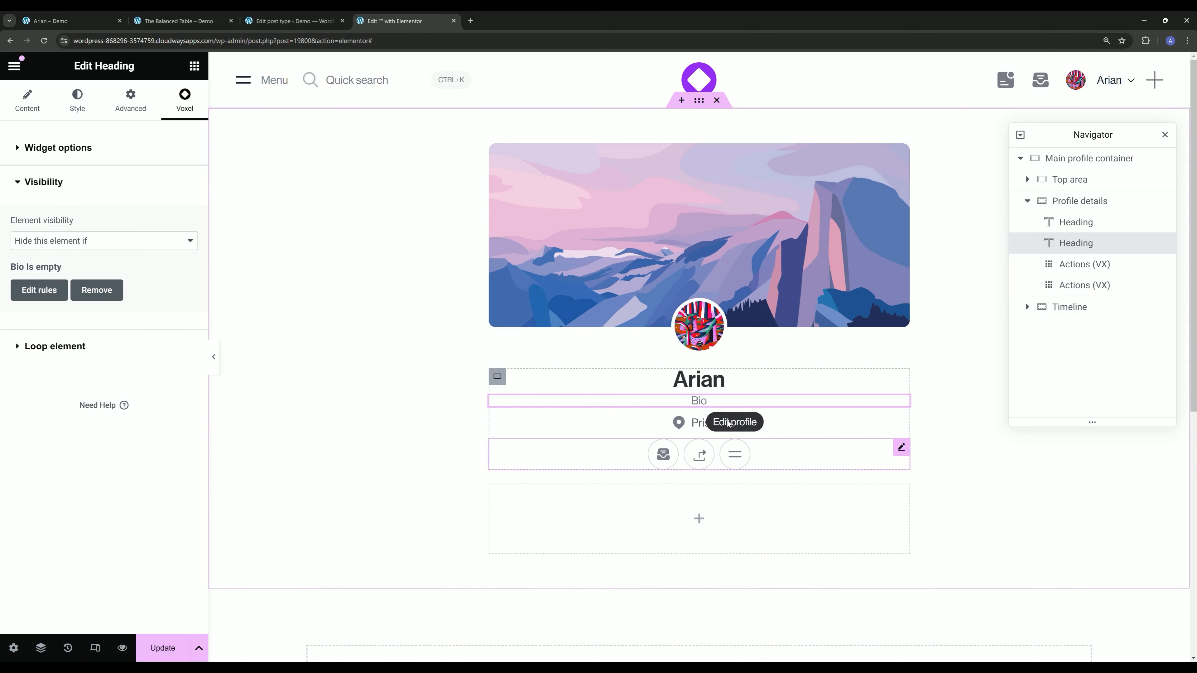
# Set the row visibility of the location item in the Actions (VX) widget to "Hide this row if".
pyautogui.click(674, 433)
pyautogui.click(689, 424)
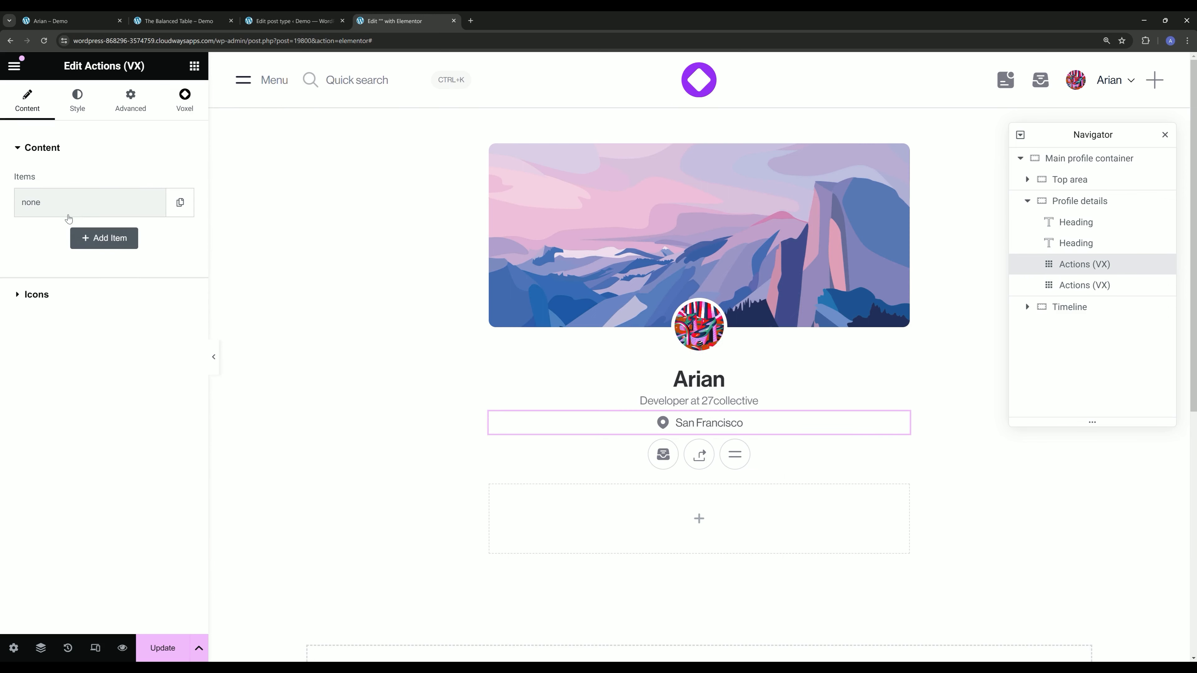
pyautogui.click(64, 206)
pyautogui.scroll(-3, 85, 354)
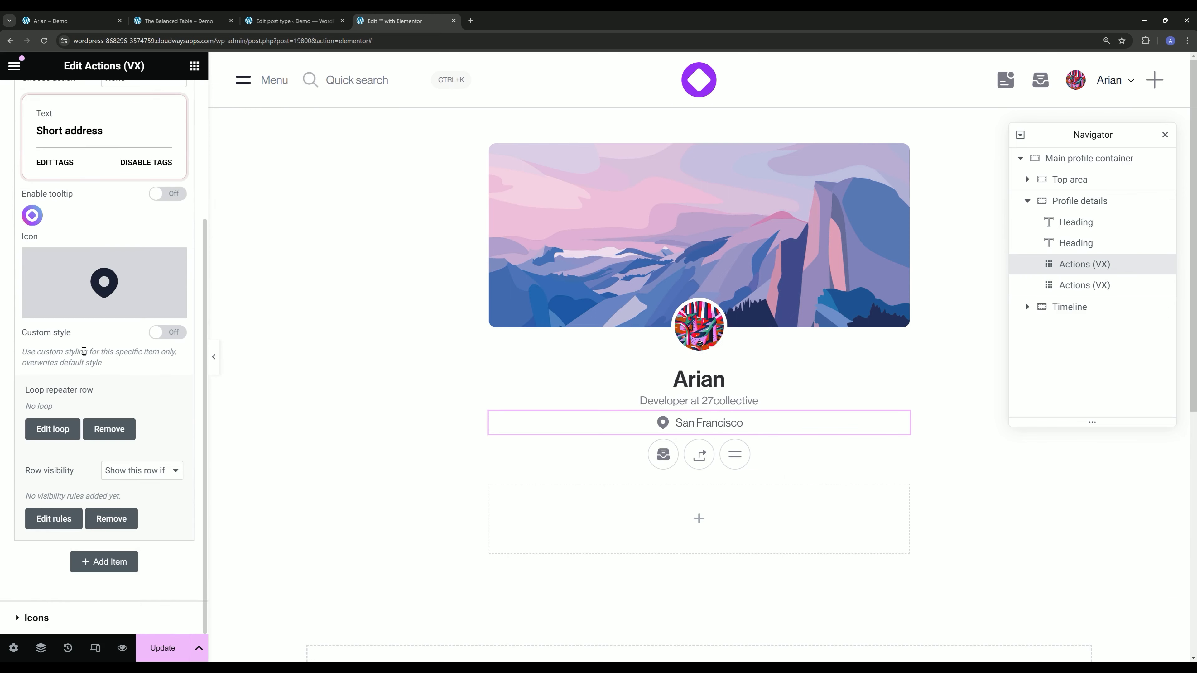
pyautogui.click(119, 472)
pyautogui.click(114, 494)
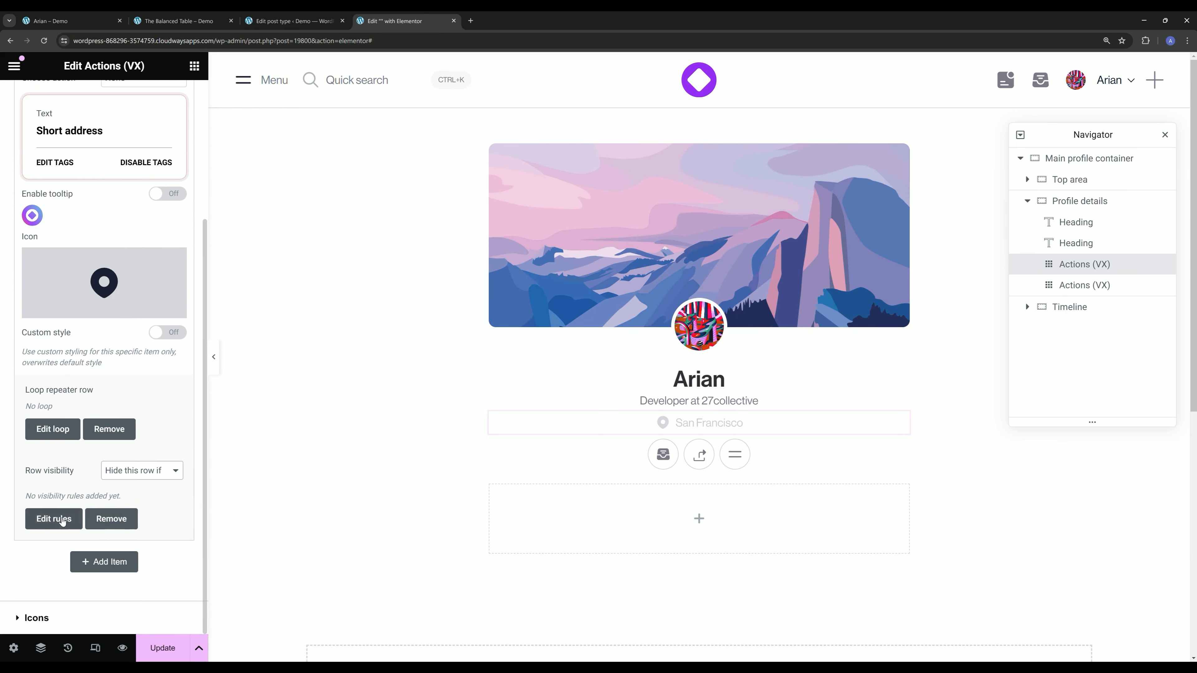
# Add a row visibility rule to the location item with the location's Full address tag compared as "Is empty", save it and collapse the item.
pyautogui.click(53, 518)
pyautogui.click(414, 238)
pyautogui.click(710, 222)
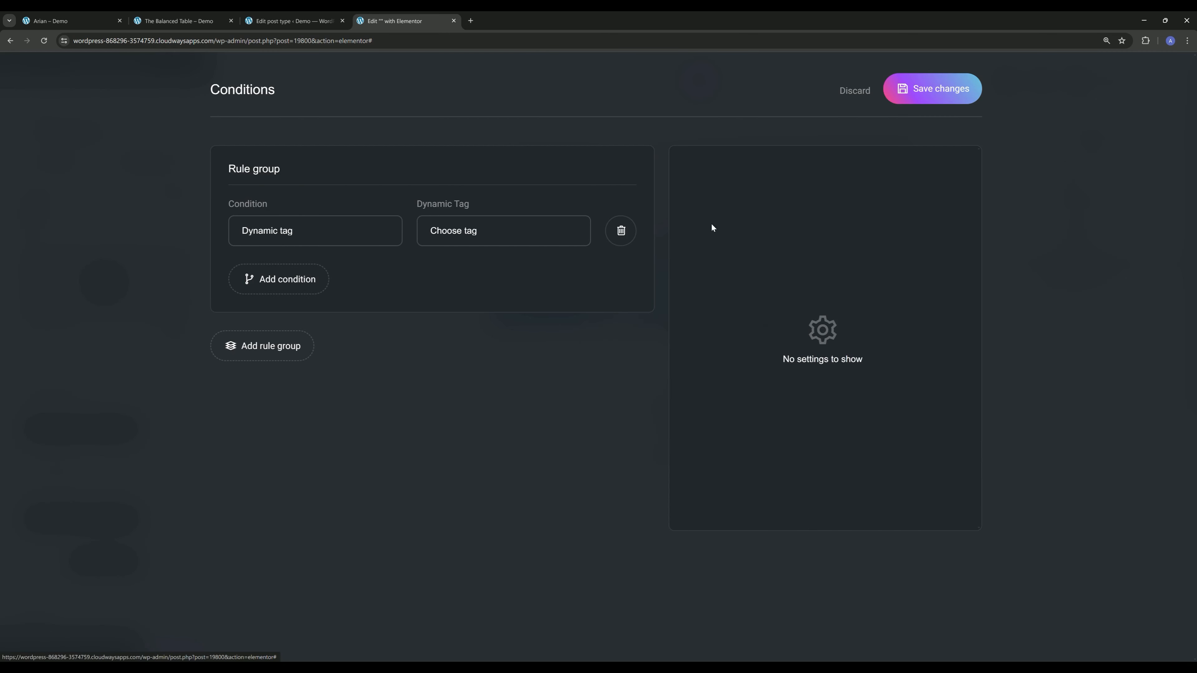
pyautogui.click(473, 232)
pyautogui.write('LOCA')
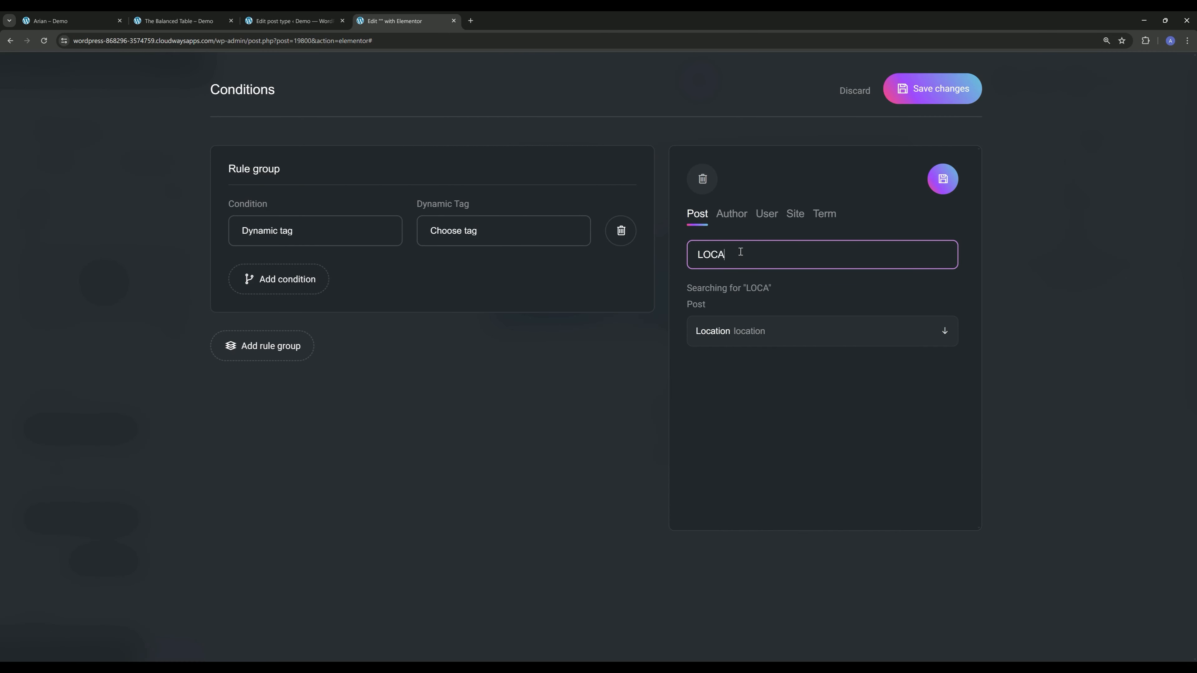
pyautogui.click(726, 335)
pyautogui.scroll(-3, 729, 472)
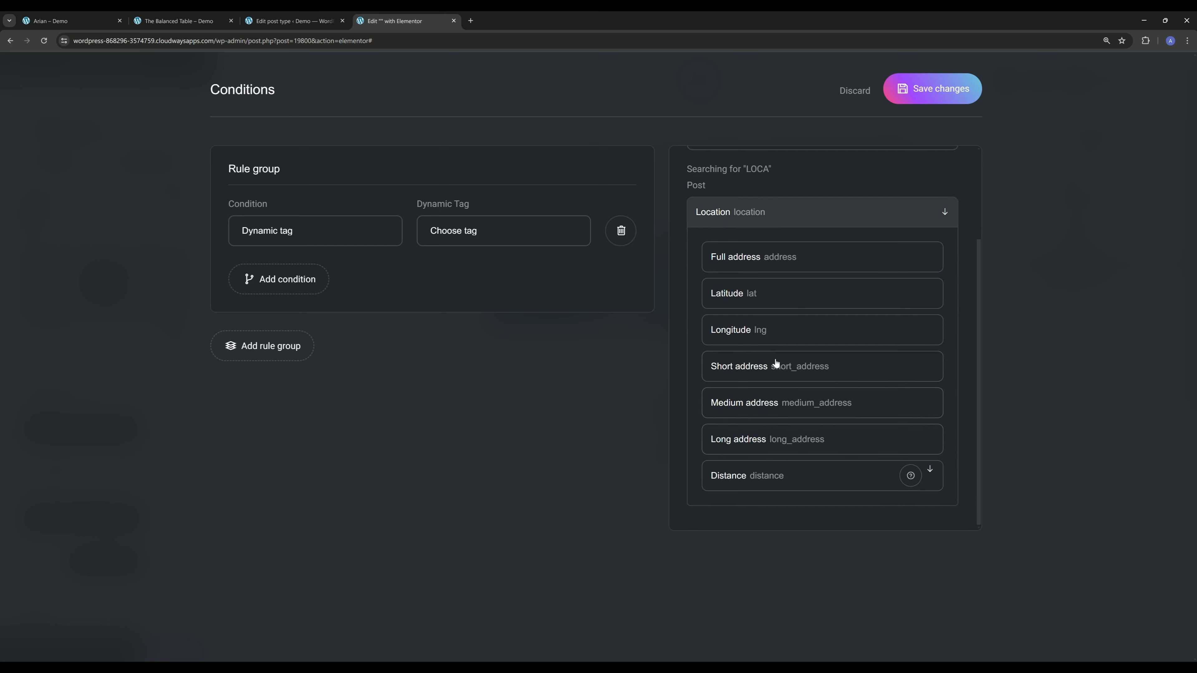
pyautogui.click(749, 268)
pyautogui.click(531, 229)
pyautogui.click(707, 178)
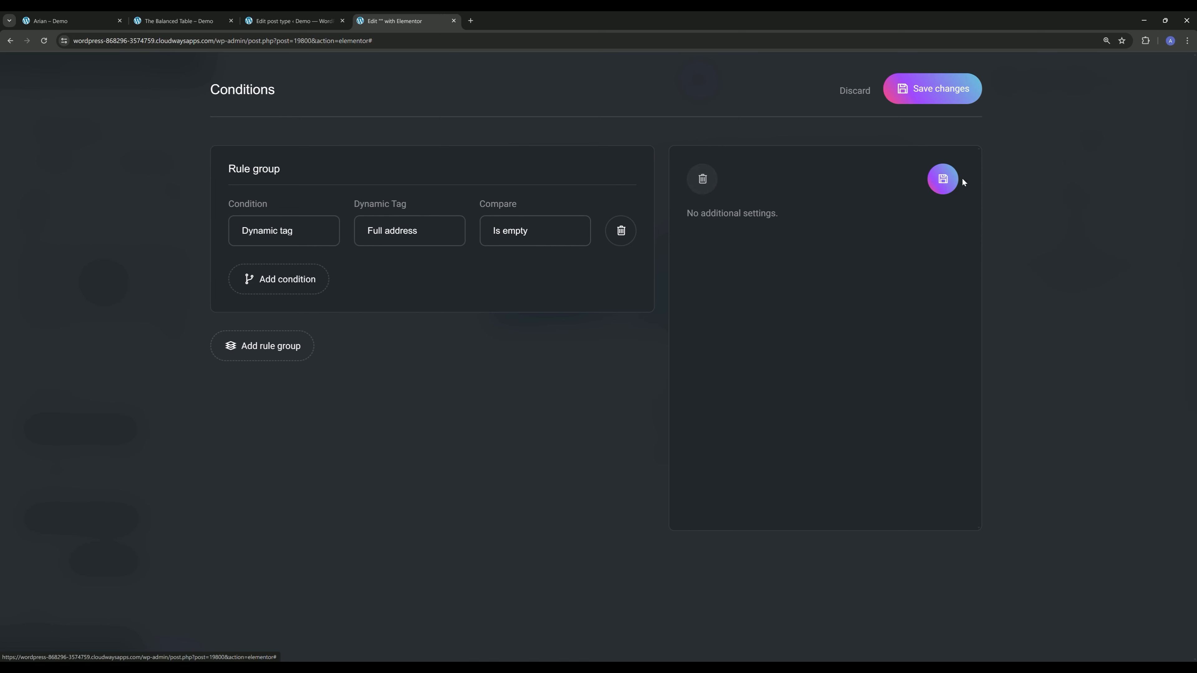
pyautogui.click(930, 86)
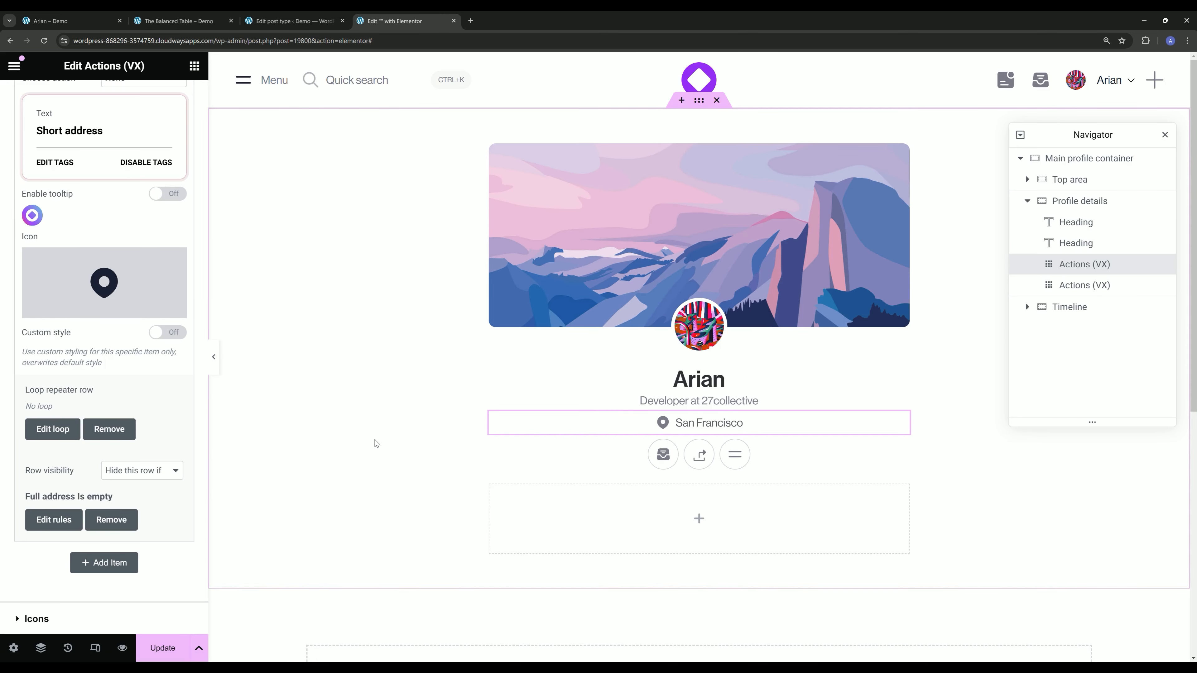
pyautogui.scroll(4, 14, 316)
pyautogui.click(71, 202)
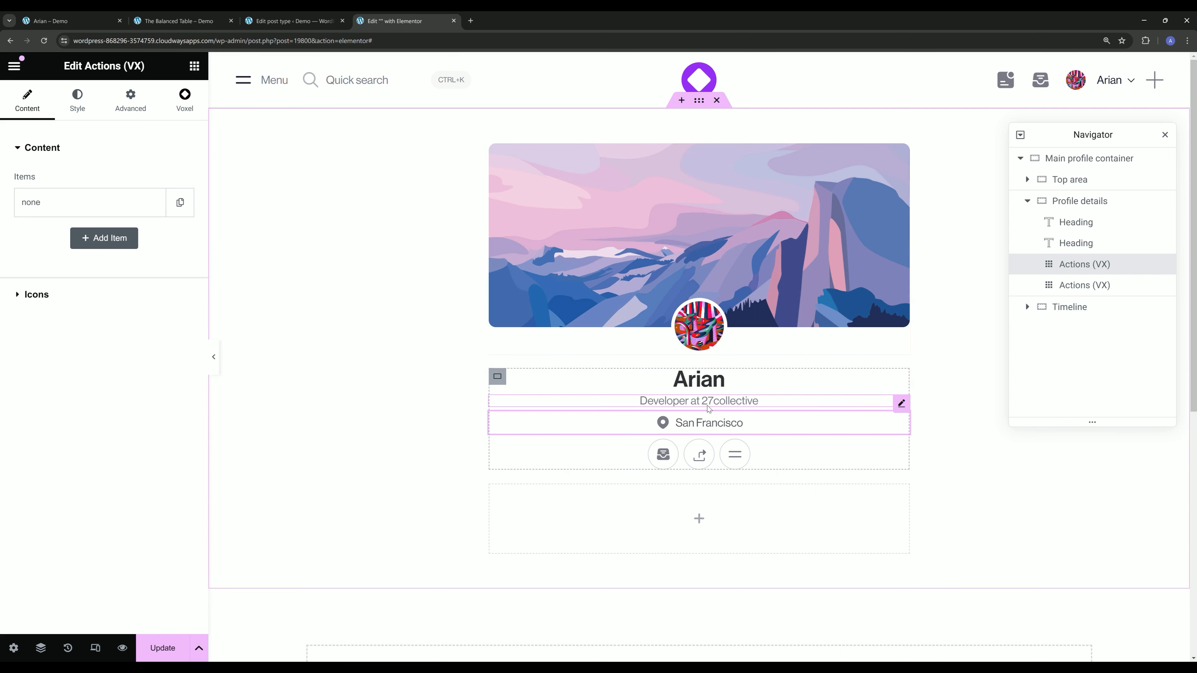
# Add a second item to the location's Actions (VX) widget and upload the two-person SVG as its icon.
pyautogui.click(105, 238)
pyautogui.click(77, 342)
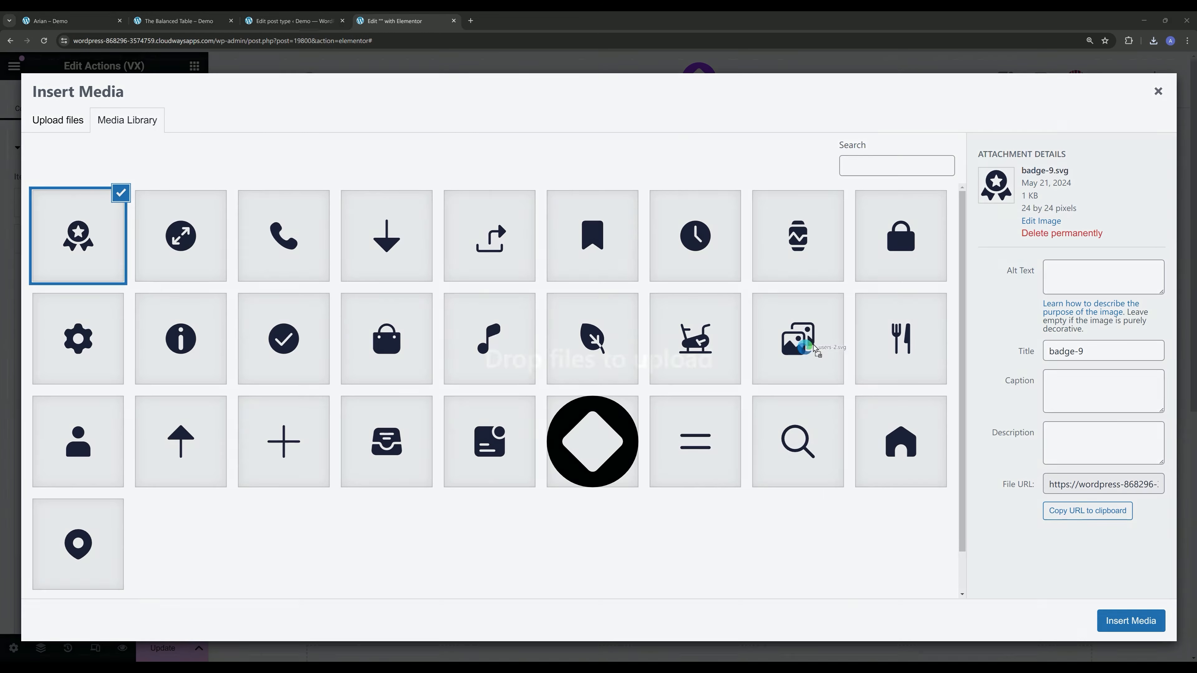
pyautogui.moveTo(815, 349); pyautogui.dragTo(811, 351)
pyautogui.click(1131, 620)
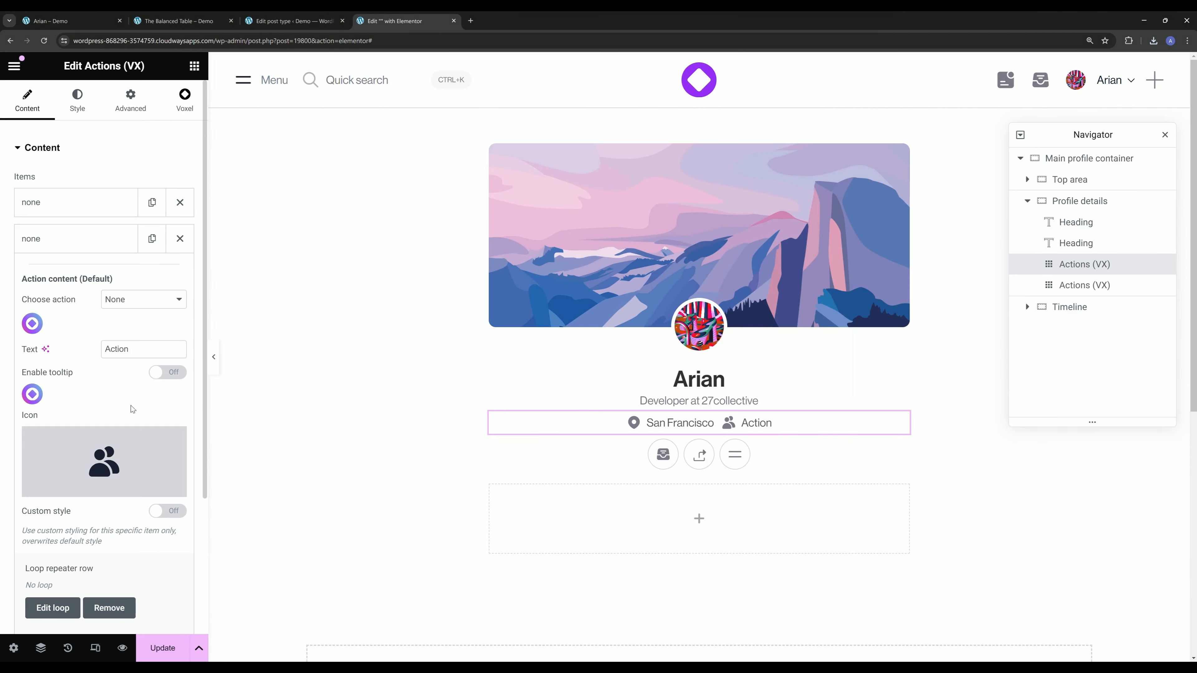
# Replace the new item's text with the author's Followers "Follow count" tag followed by "followers", and save the dynamic content.
pyautogui.doubleClick(134, 347)
pyautogui.press('BackSpace')
pyautogui.click(45, 349)
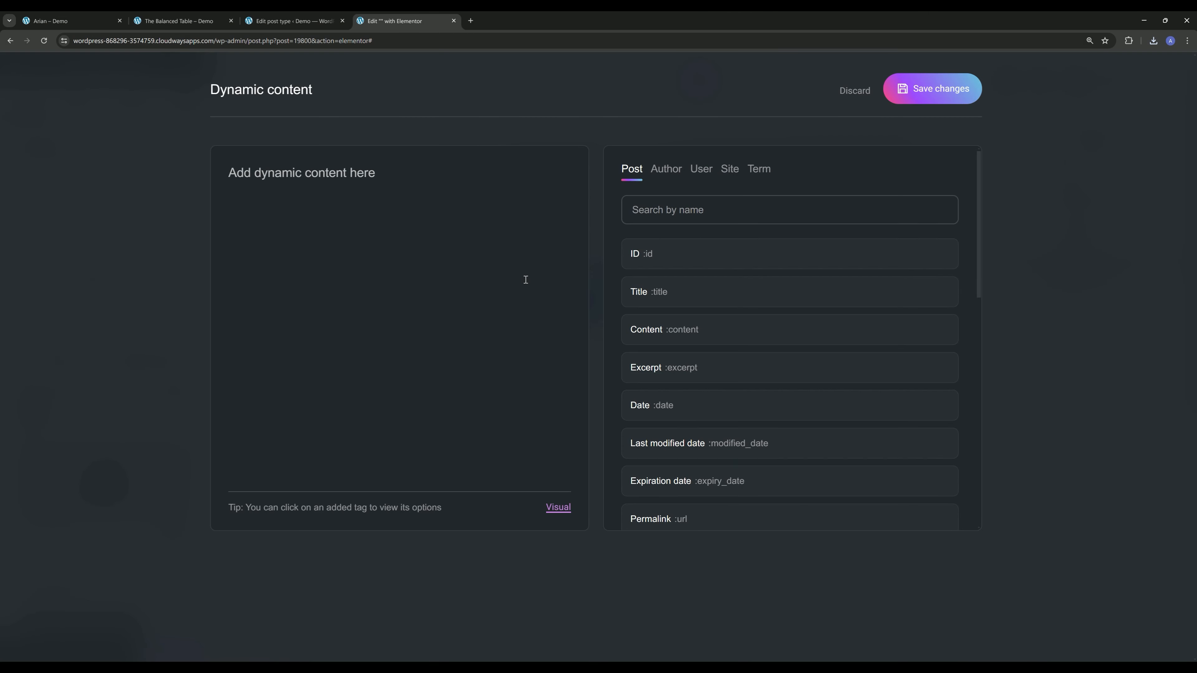
pyautogui.click(669, 168)
pyautogui.scroll(-5, 679, 391)
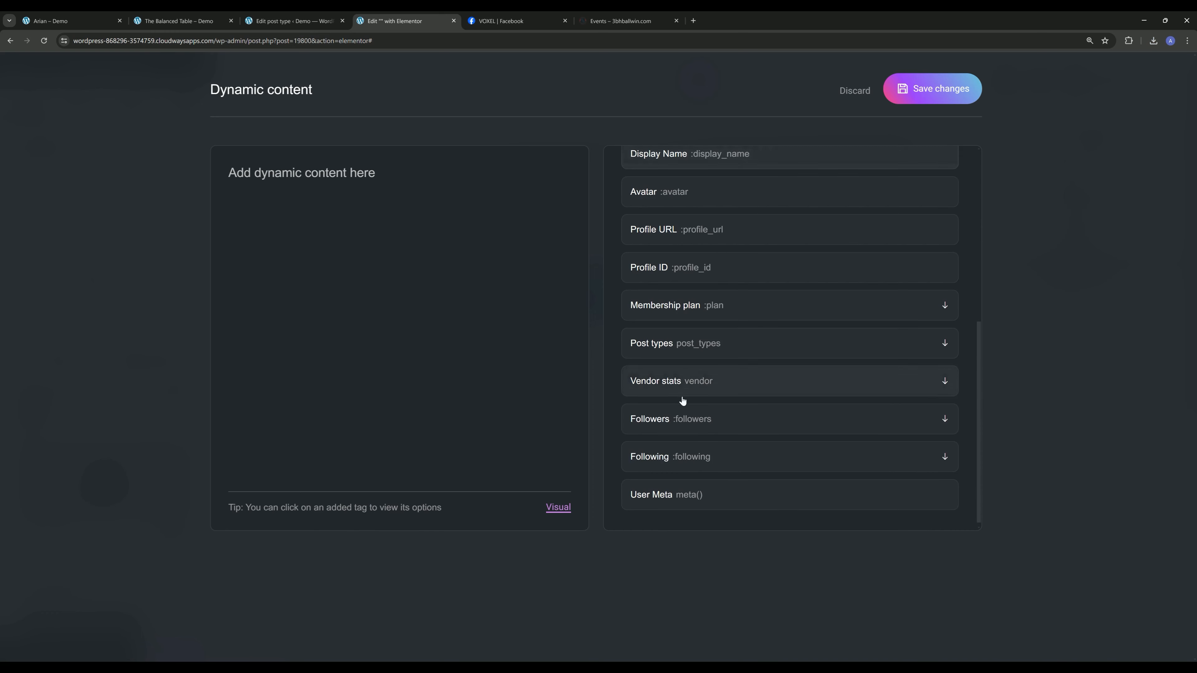
pyautogui.click(676, 419)
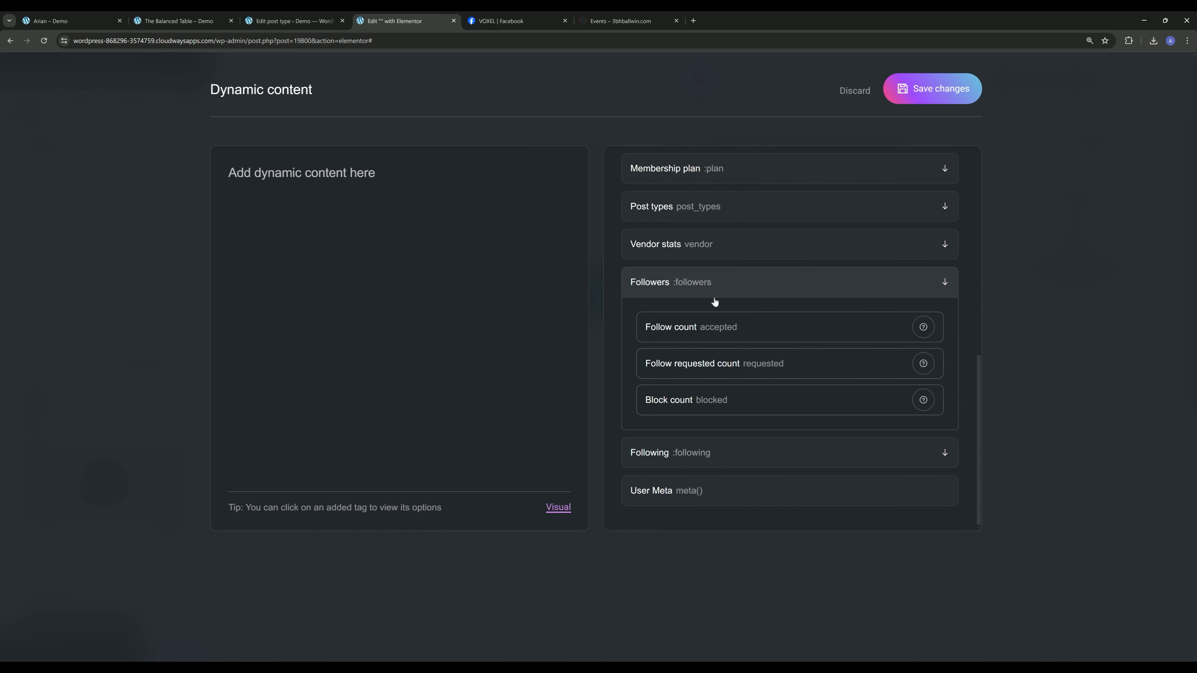
pyautogui.click(703, 328)
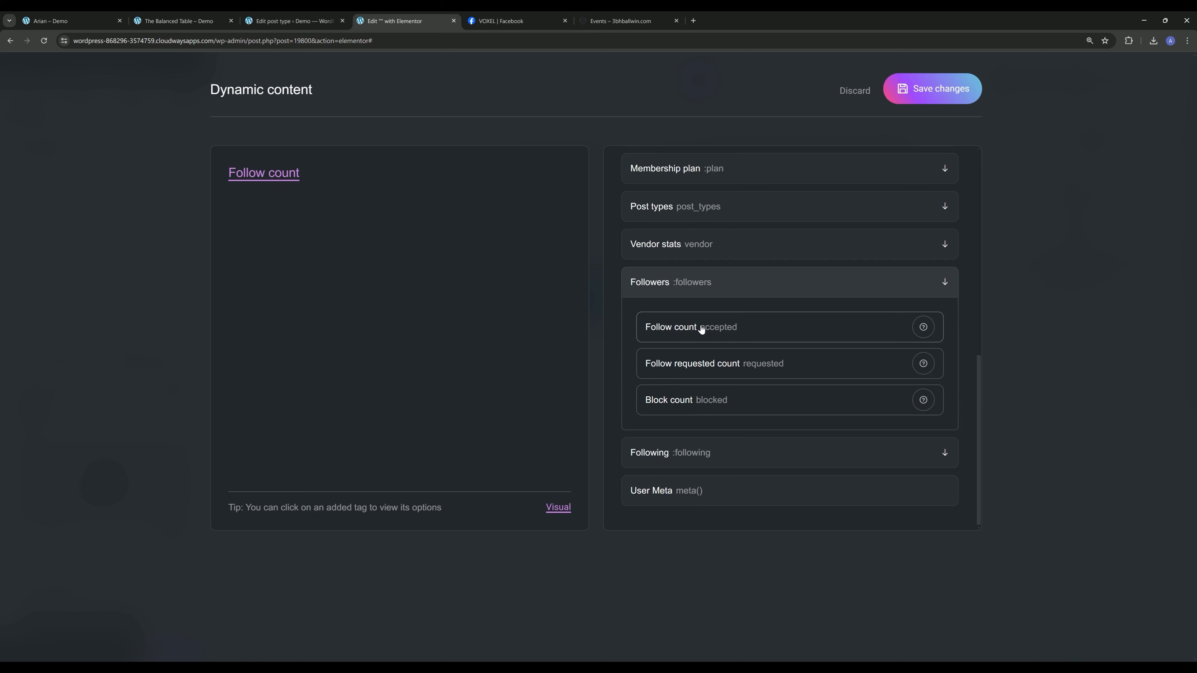
pyautogui.write('followers')
pyautogui.click(912, 92)
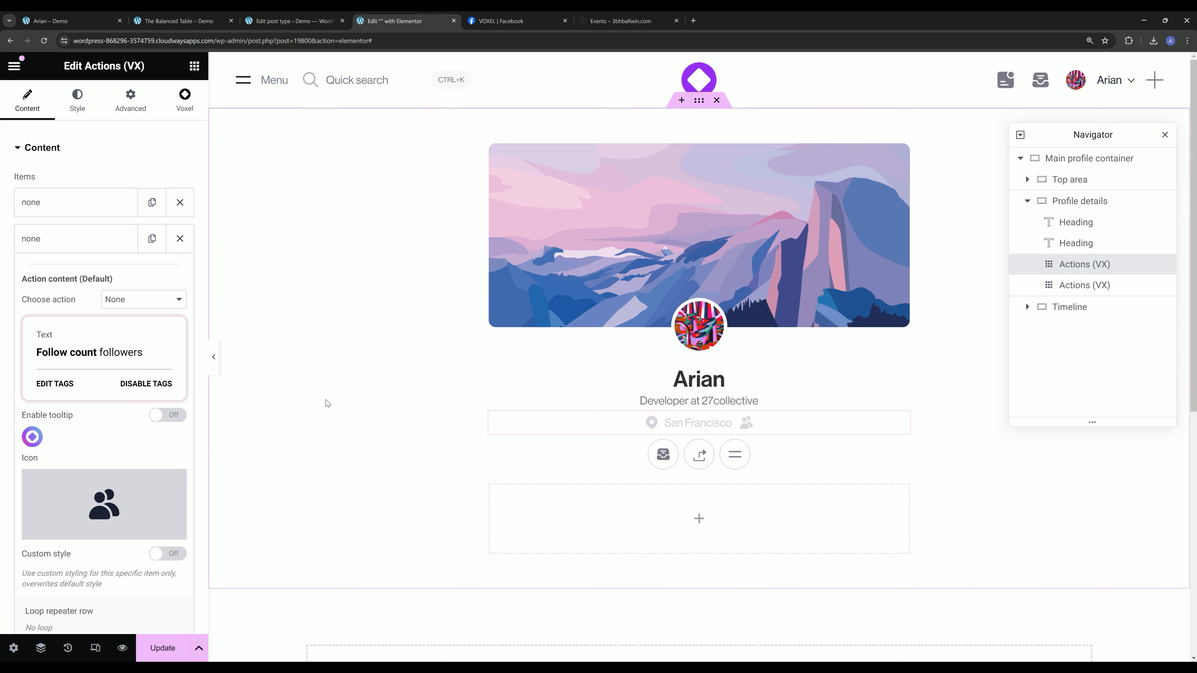
# Duplicate the followers item in the location's Actions (VX) widget and expand the copy's settings.
pyautogui.click(76, 241)
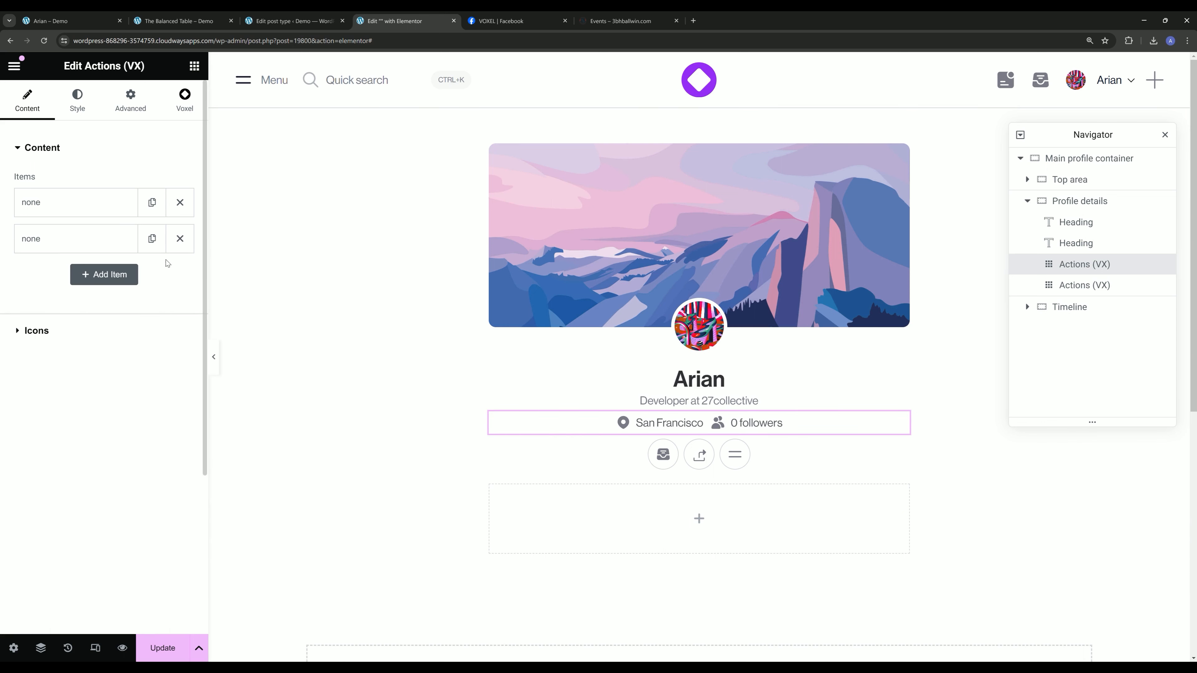
pyautogui.click(150, 249)
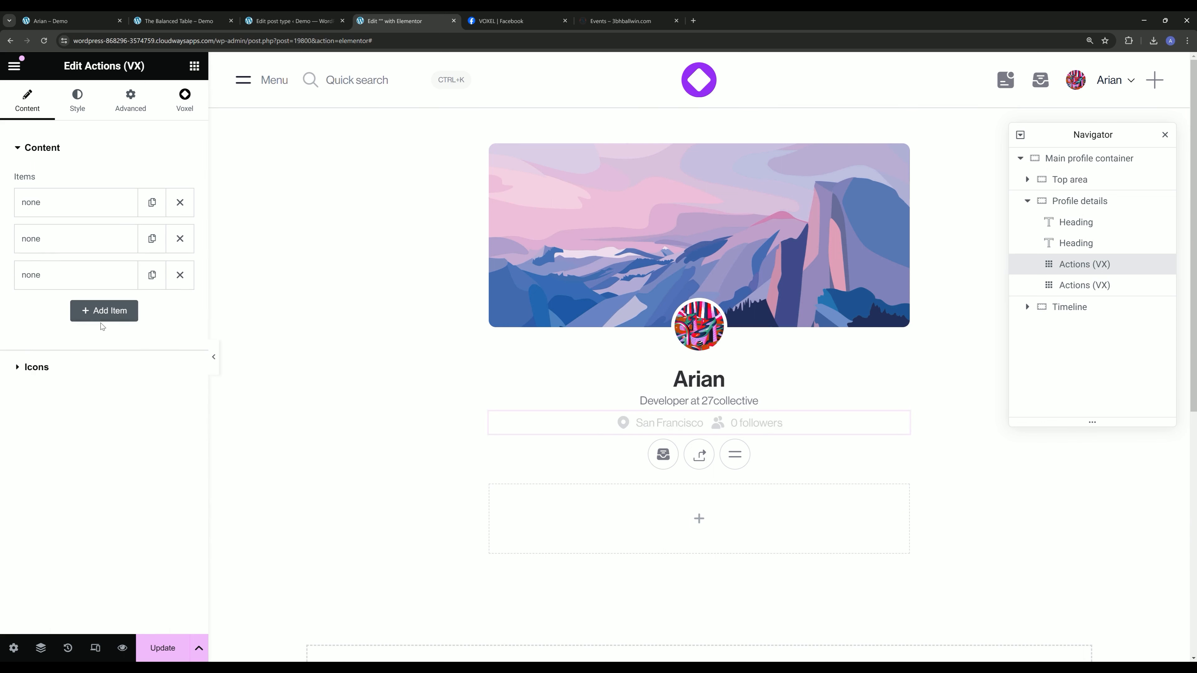
pyautogui.click(68, 277)
# Replace the copied item's text with the author's Following "Follow count" tag followed by "following", save it, and close The Balanced Table page.
pyautogui.click(53, 424)
pyautogui.hotkey('ctrl', 'a')
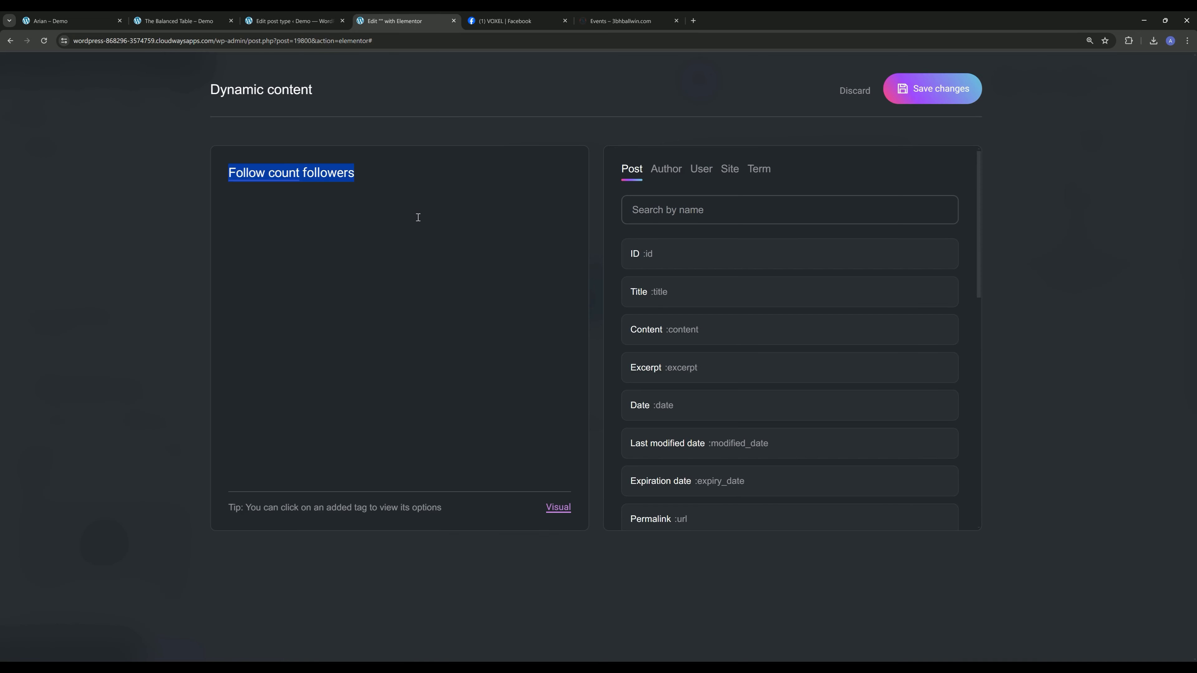
pyautogui.press('BackSpace')
pyautogui.click(666, 169)
pyautogui.scroll(-5, 667, 222)
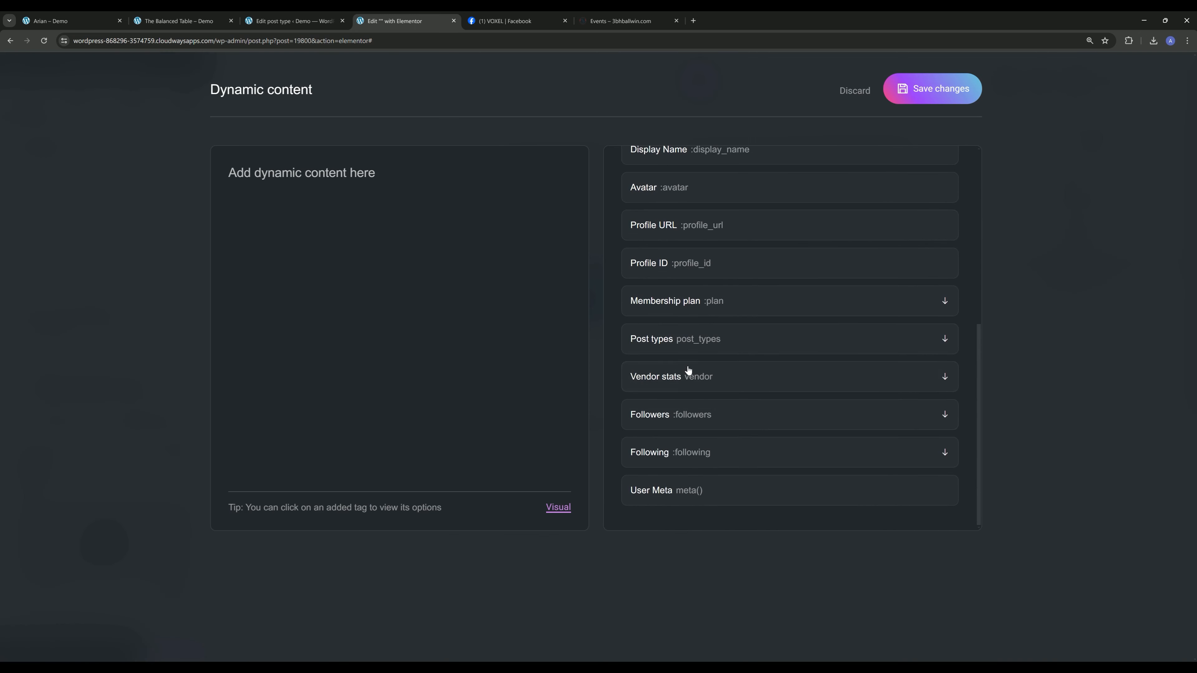
pyautogui.click(689, 455)
pyautogui.scroll(-2, 690, 455)
pyautogui.click(679, 362)
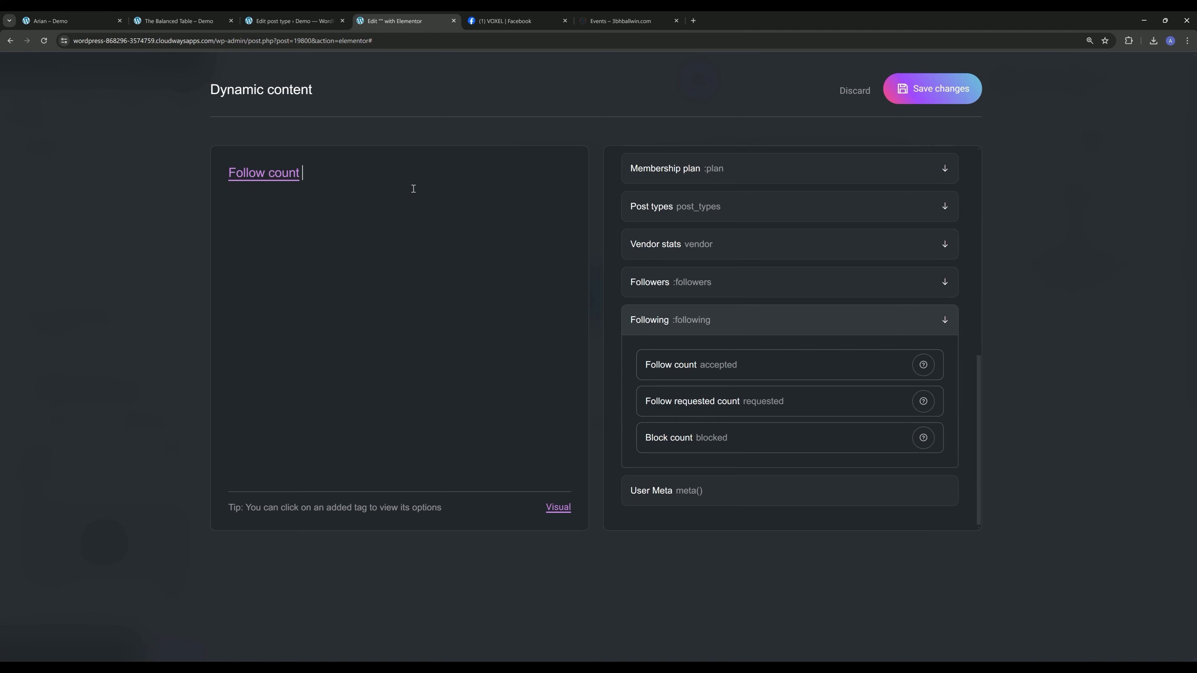
pyautogui.write('following')
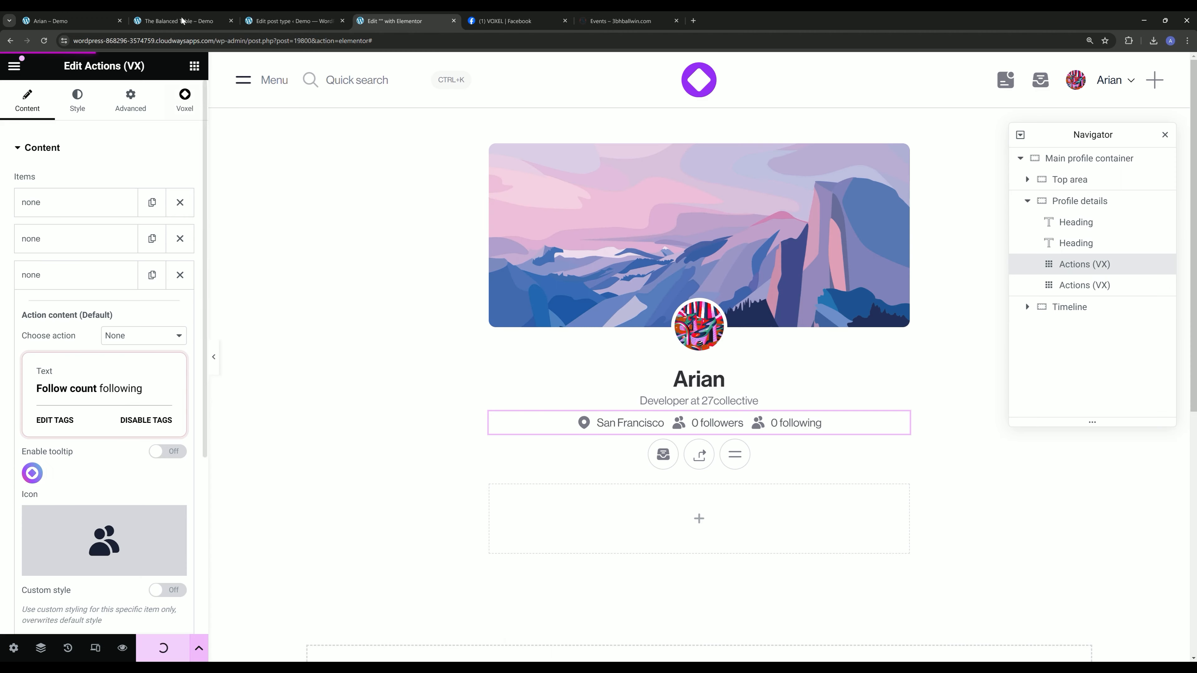
pyautogui.middleClick(183, 21)
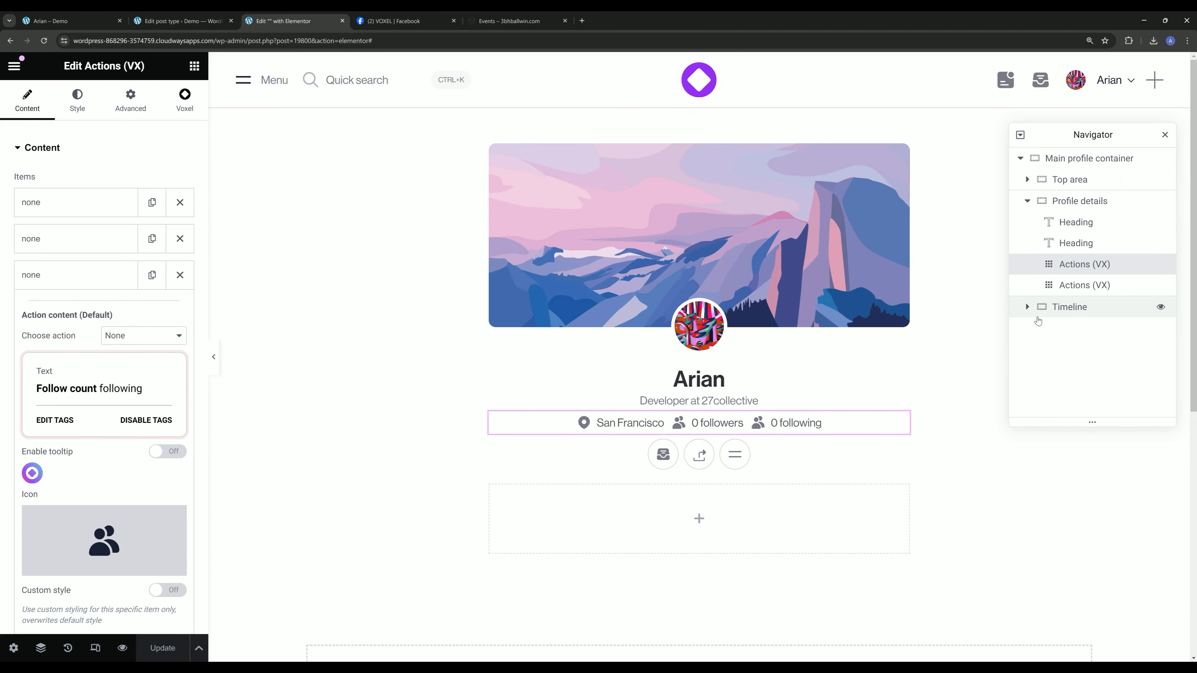
# Add a Timeline (VX) widget to the empty Timeline container and set its display mode to Current author timeline.
pyautogui.click(1025, 314)
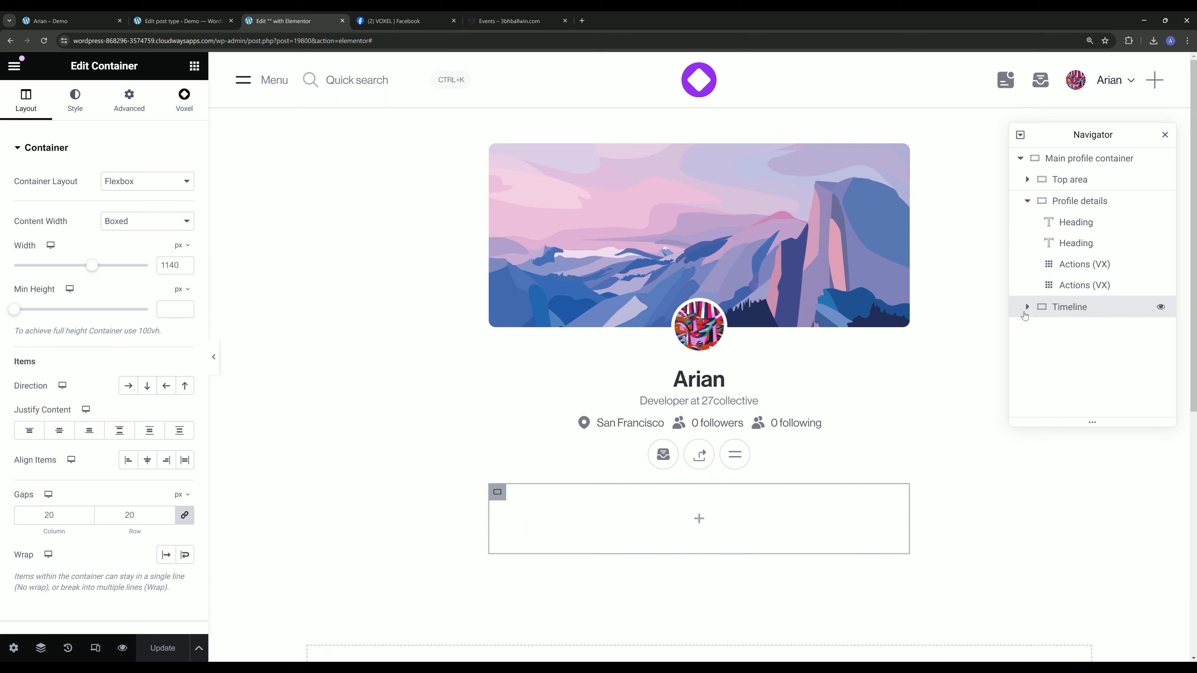
pyautogui.click(1028, 201)
pyautogui.click(1025, 224)
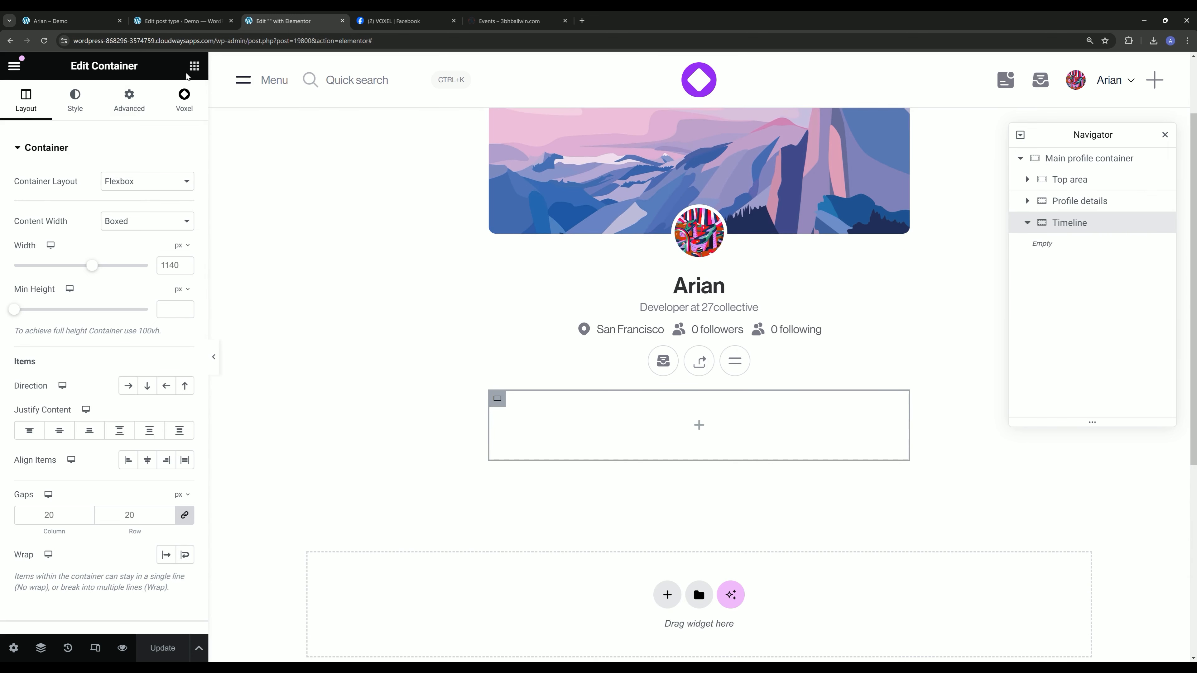
pyautogui.click(194, 66)
pyautogui.write('time')
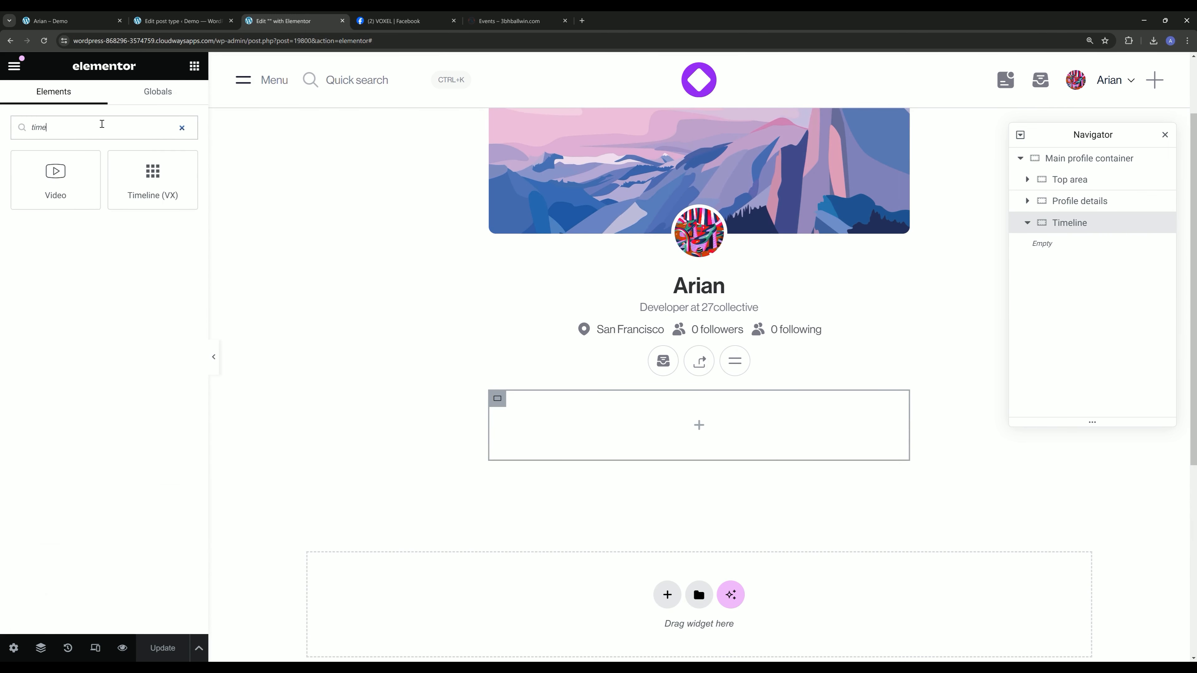
pyautogui.moveTo(153, 194); pyautogui.dragTo(605, 415)
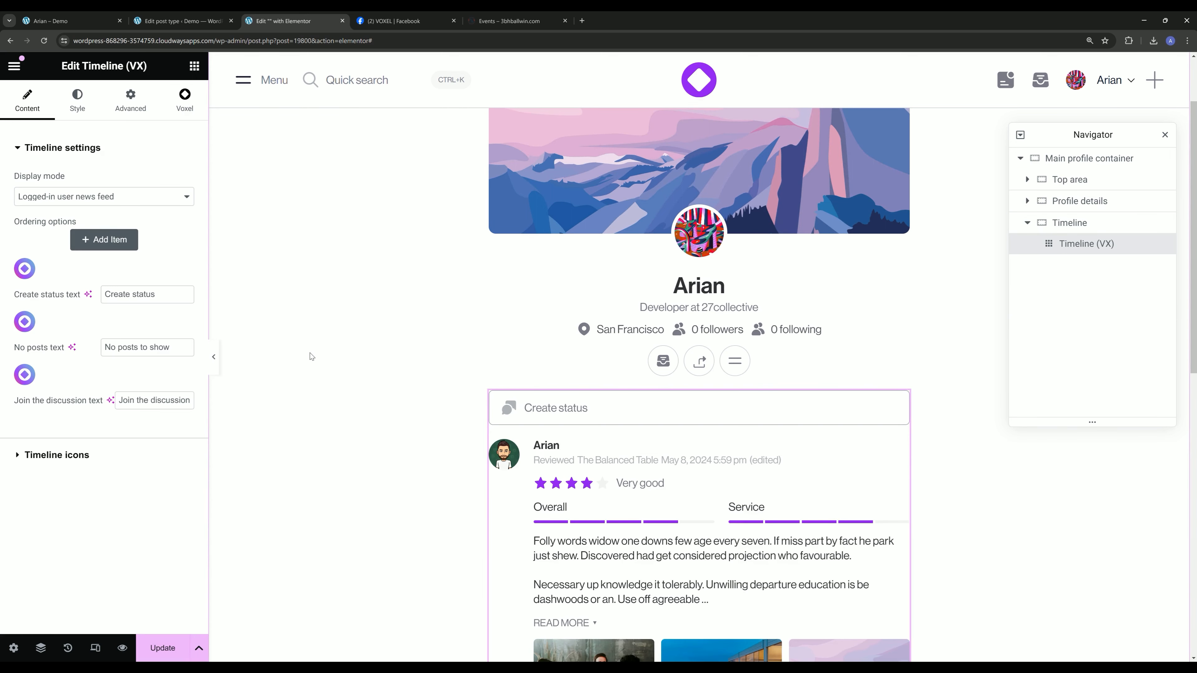
pyautogui.click(62, 200)
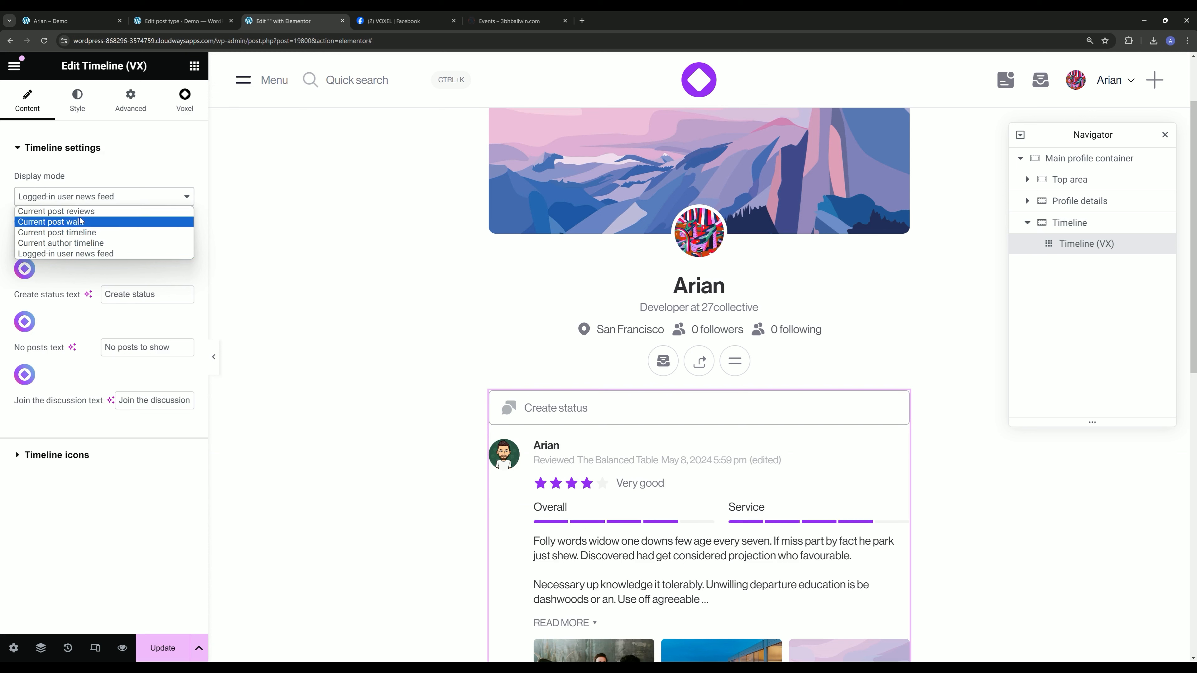
pyautogui.click(87, 243)
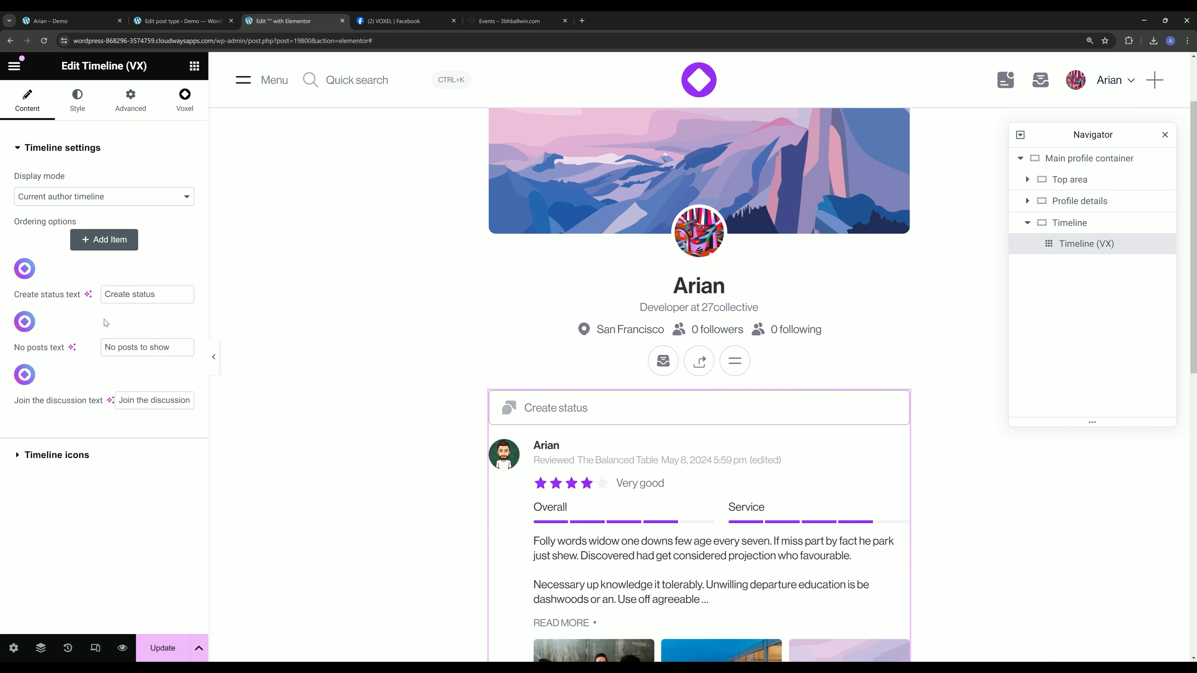
# Set the timeline's create status text to "What's happening, " plus the author's Display Name tag and "?", and save the dynamic content.
pyautogui.click(25, 268)
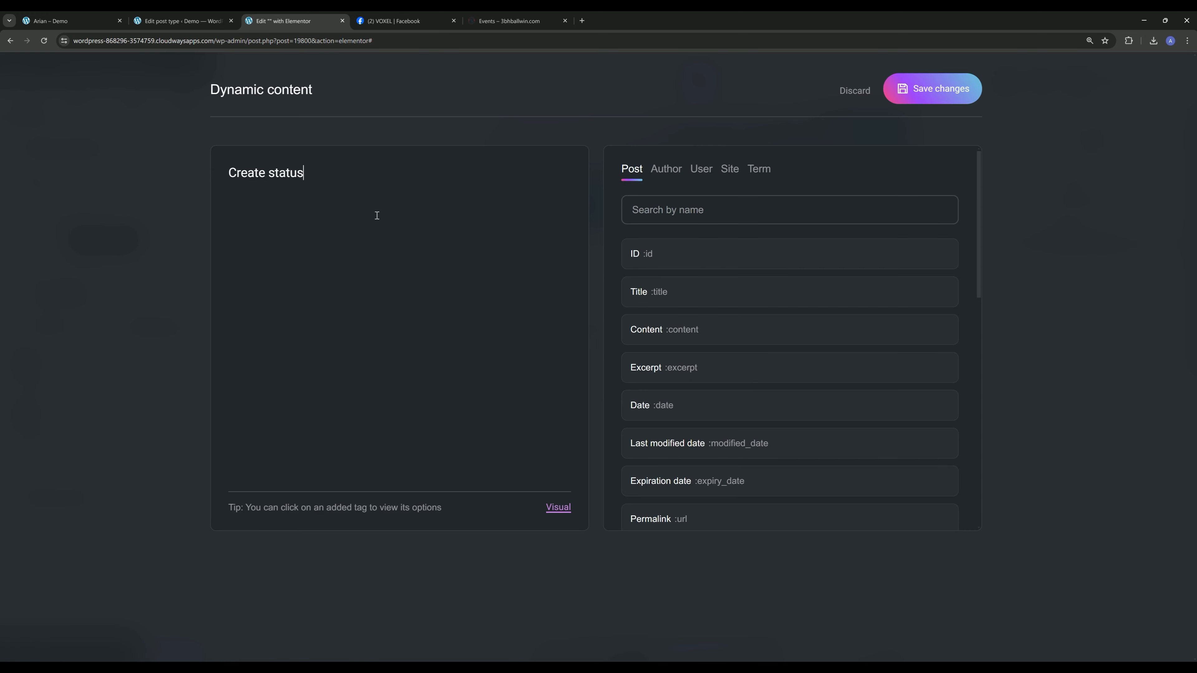
pyautogui.write("What's happening,")
pyautogui.click(666, 169)
pyautogui.scroll(-2, 685, 381)
pyautogui.click(674, 387)
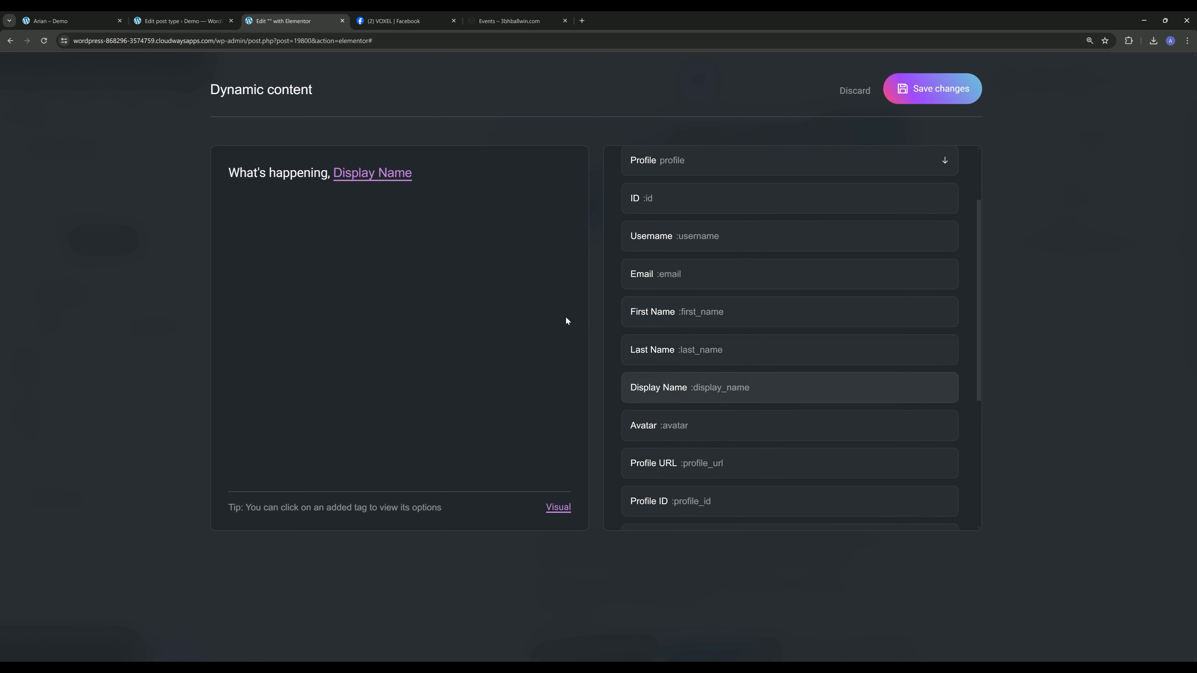
pyautogui.write('?')
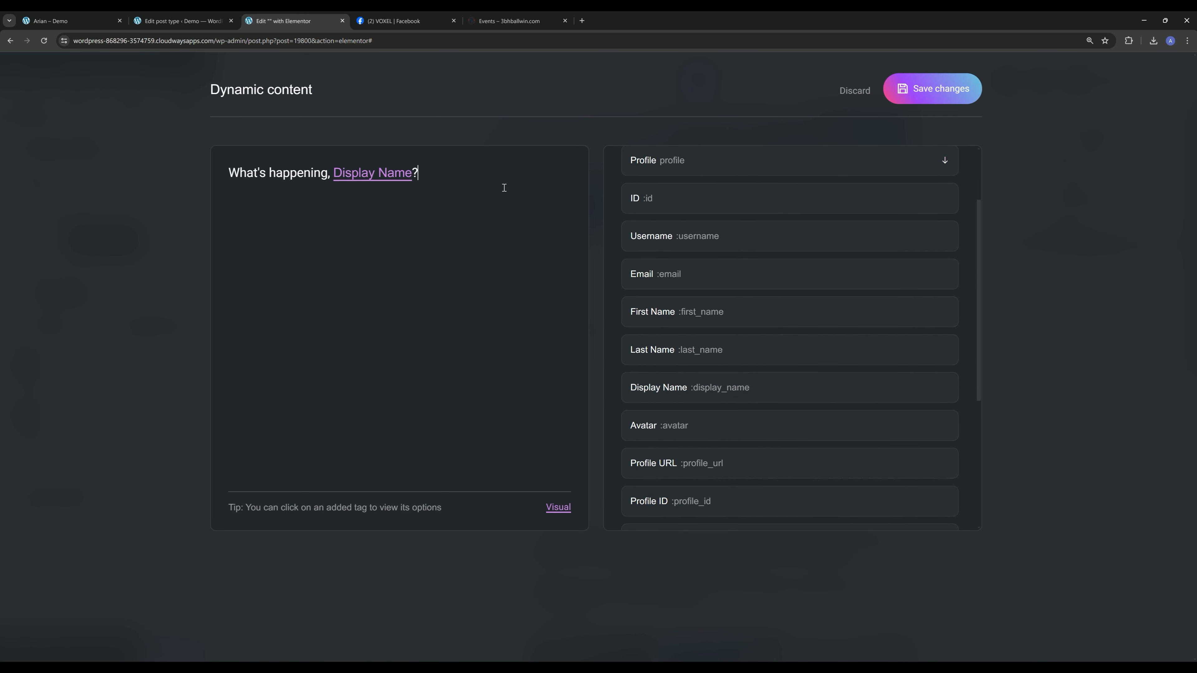
pyautogui.click(939, 89)
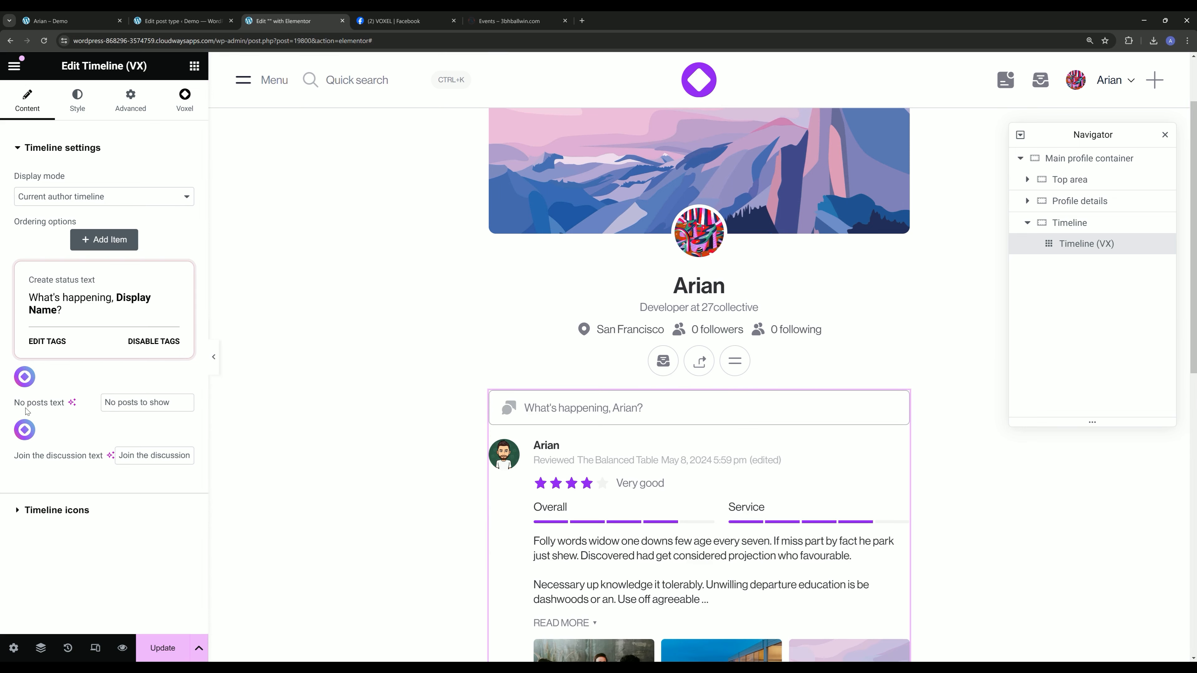
# Set the timeline's no posts text to "No activity by this user" and update the template.
pyautogui.tripleClick(124, 404)
pyautogui.write('No ac')
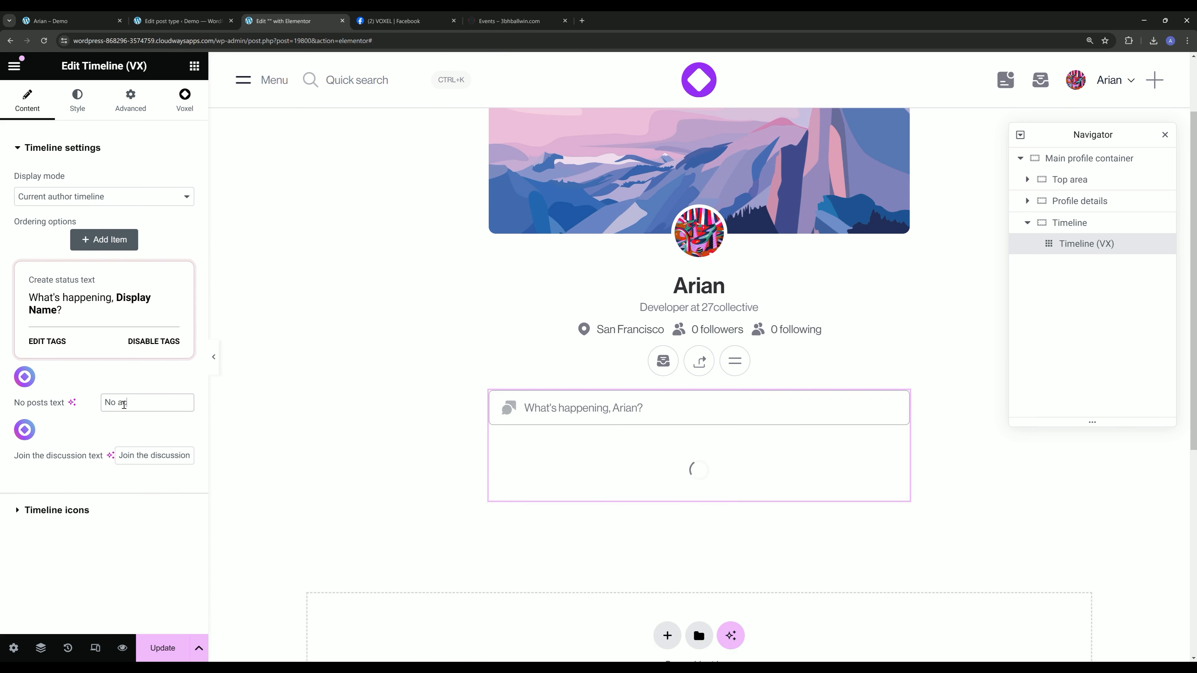
pyautogui.write('tivity by this user')
pyautogui.click(163, 648)
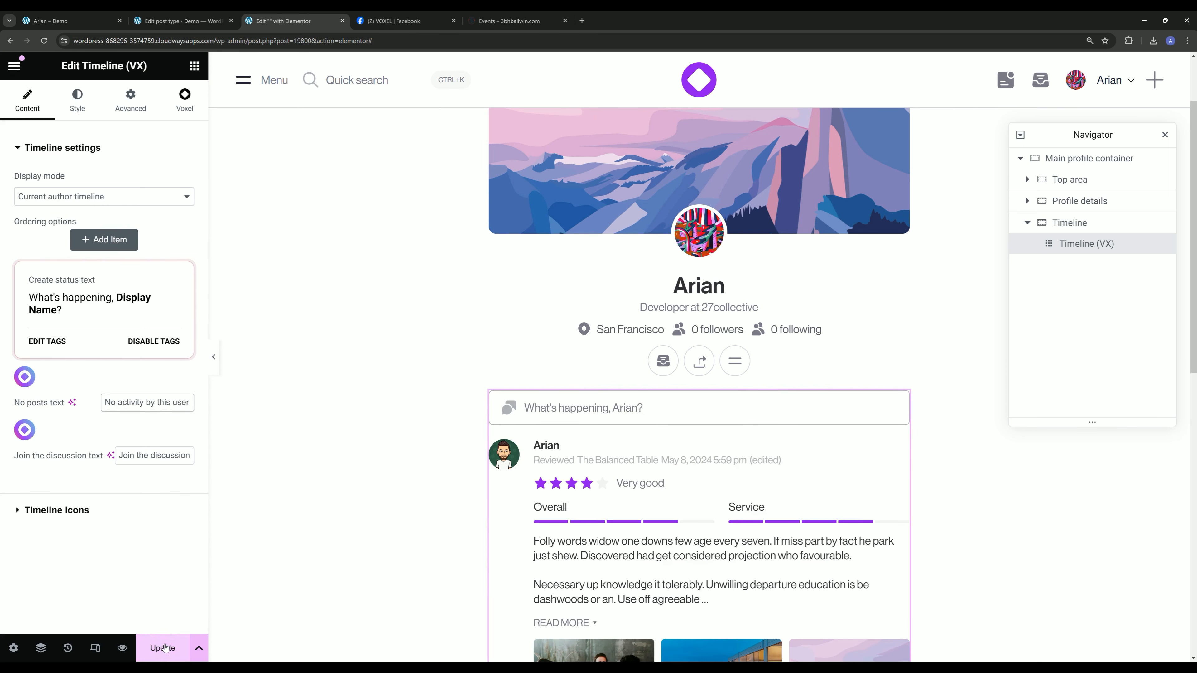
# Check the timeline on the live profile page and publish the status "Hello world!" there.
pyautogui.click(71, 21)
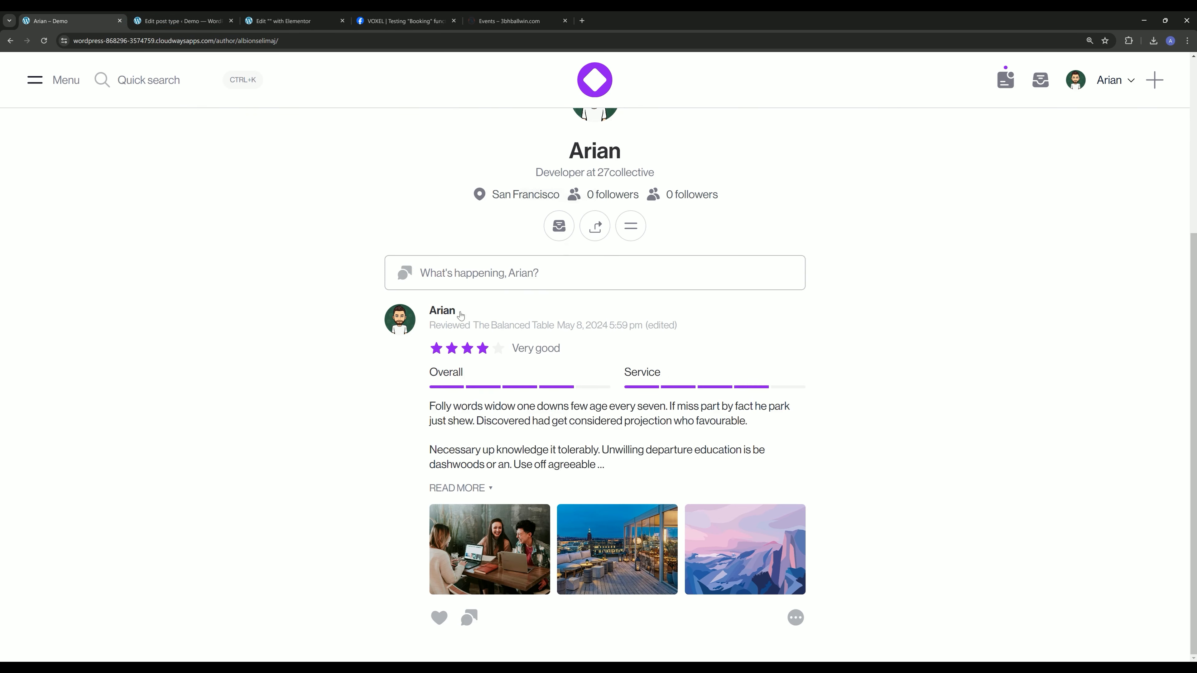
pyautogui.scroll(2, 474, 460)
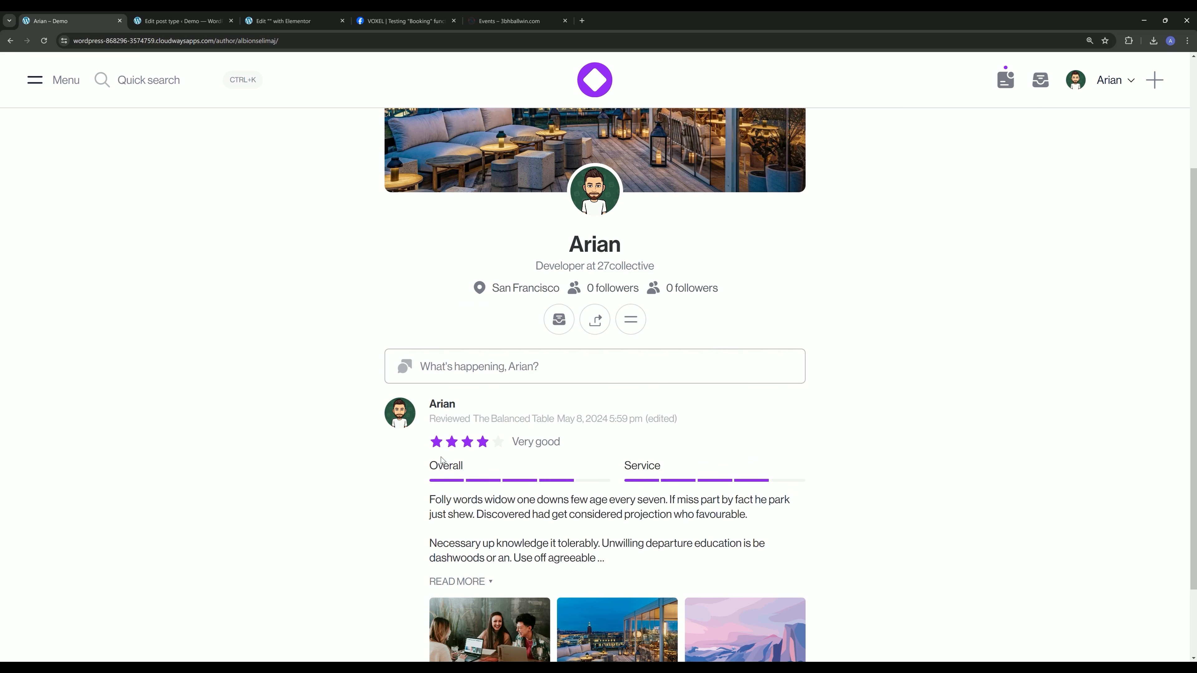
pyautogui.scroll(-2, 441, 460)
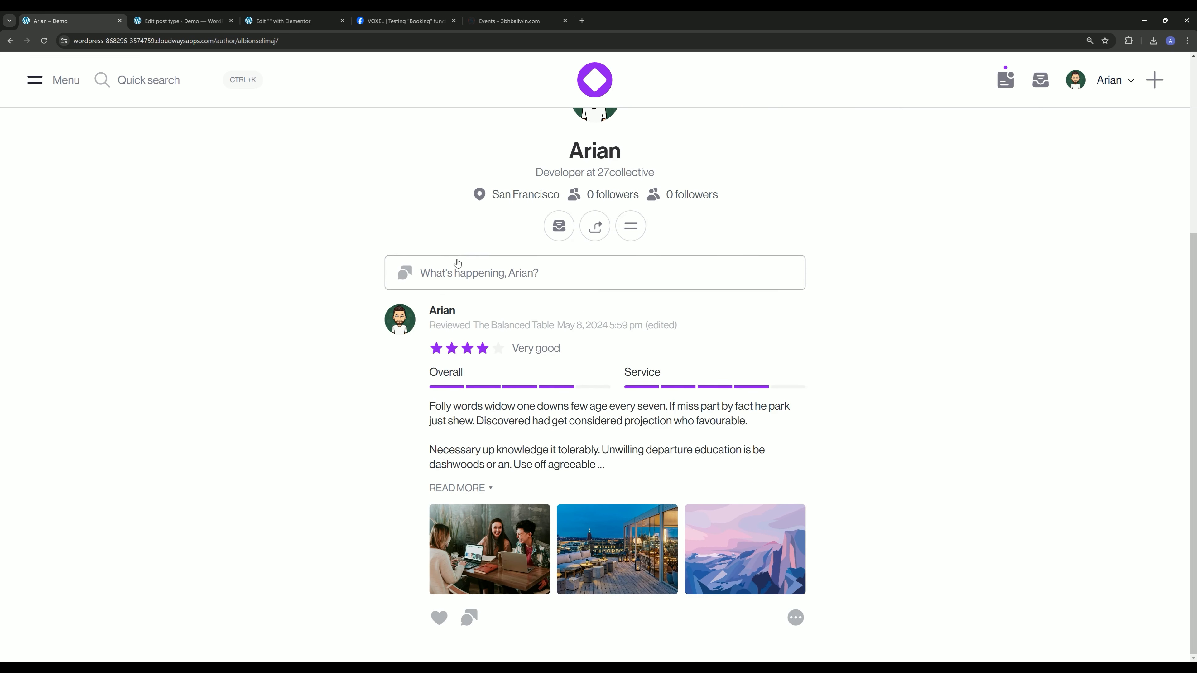
pyautogui.click(495, 278)
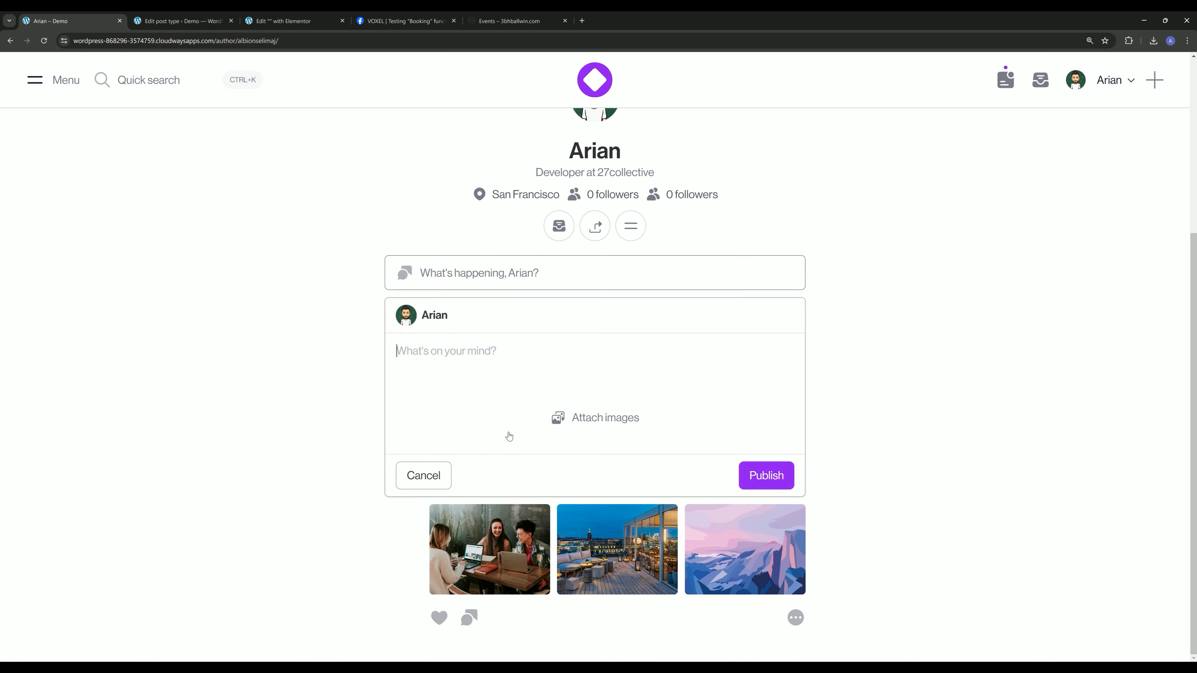
pyautogui.write('Hello world!')
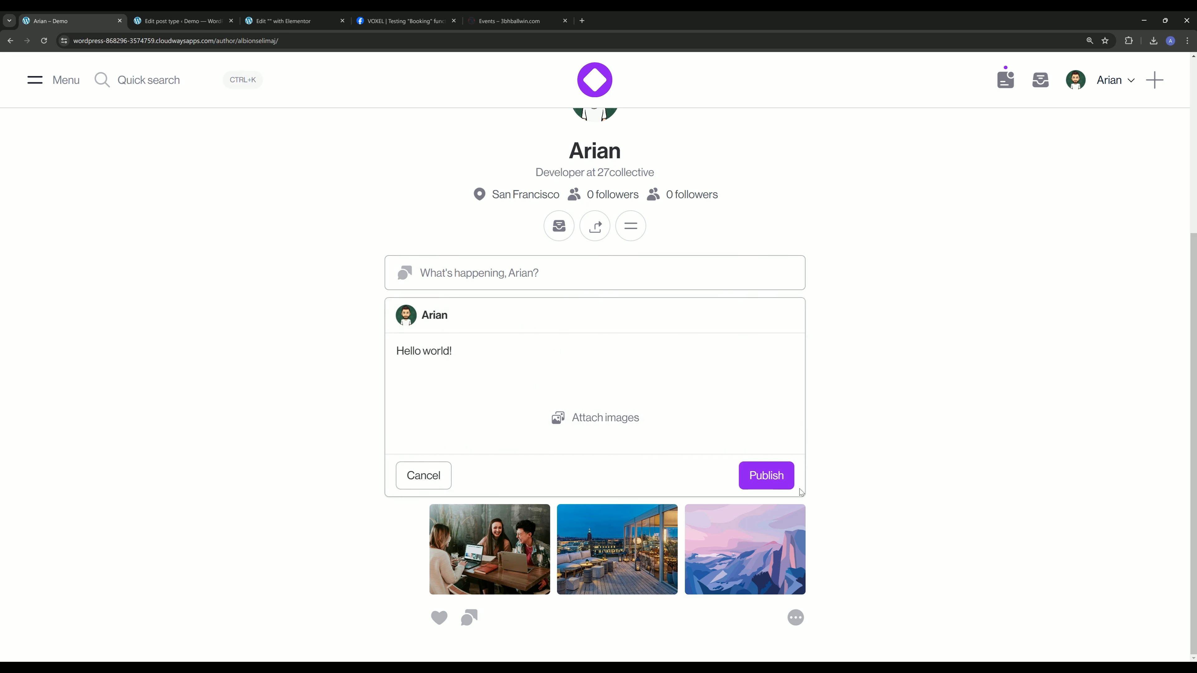
pyautogui.click(779, 483)
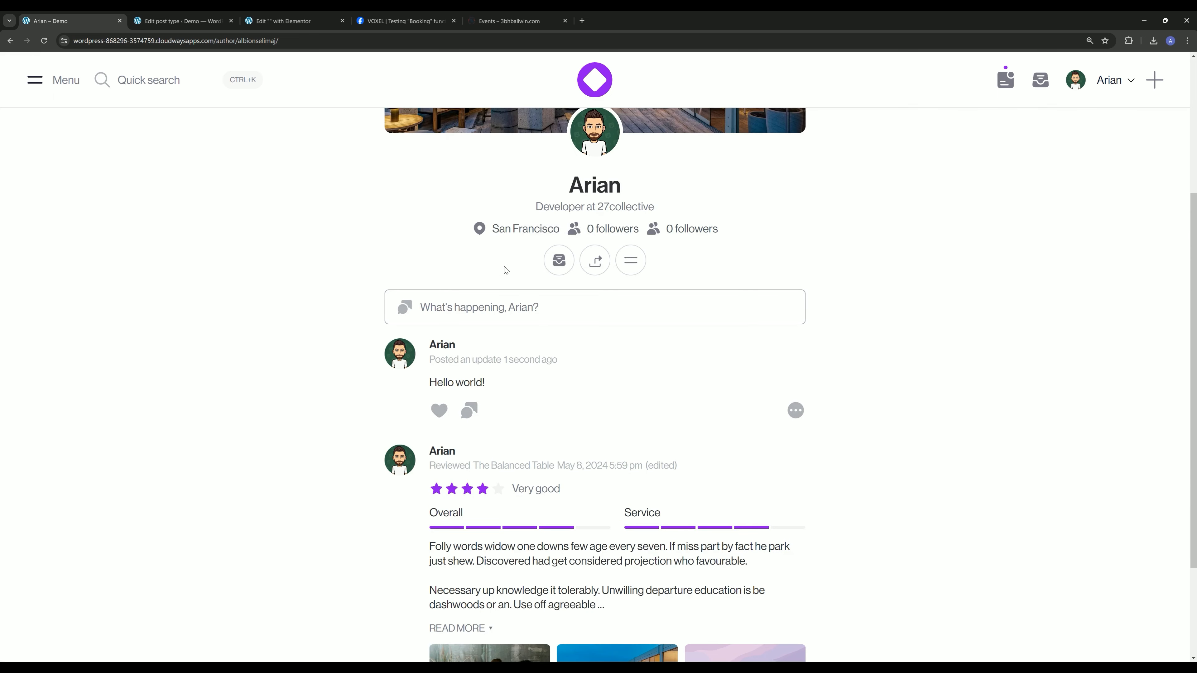
# Back in the template editor, add an item with the Follow post author action to the lower Actions (VX) widget in Profile details.
pyautogui.hotkey('ctrl', 'Tab')
pyautogui.hotkey('ctrl', 'Tab')
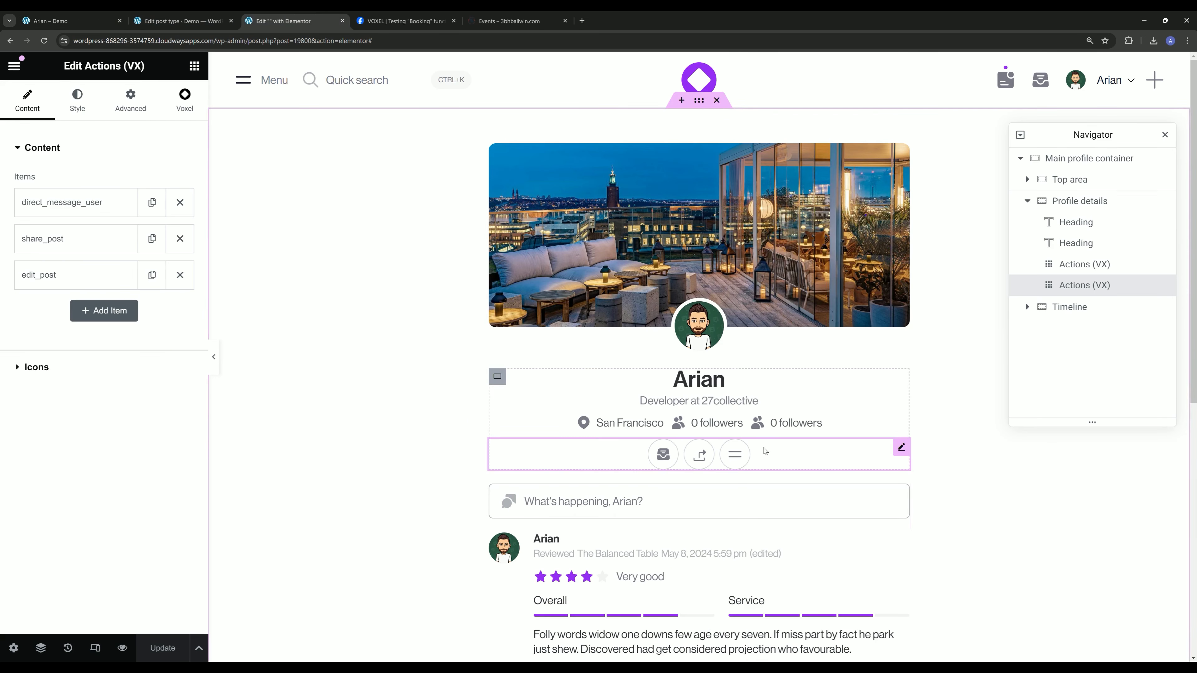
pyautogui.click(104, 310)
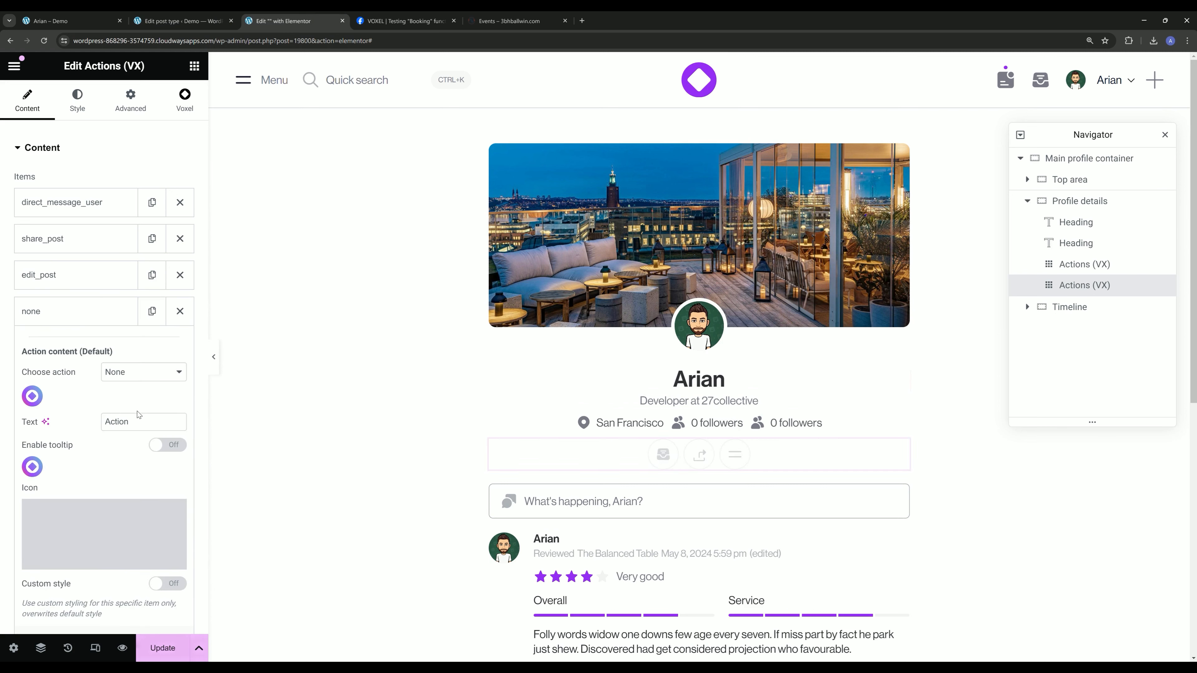
pyautogui.click(129, 375)
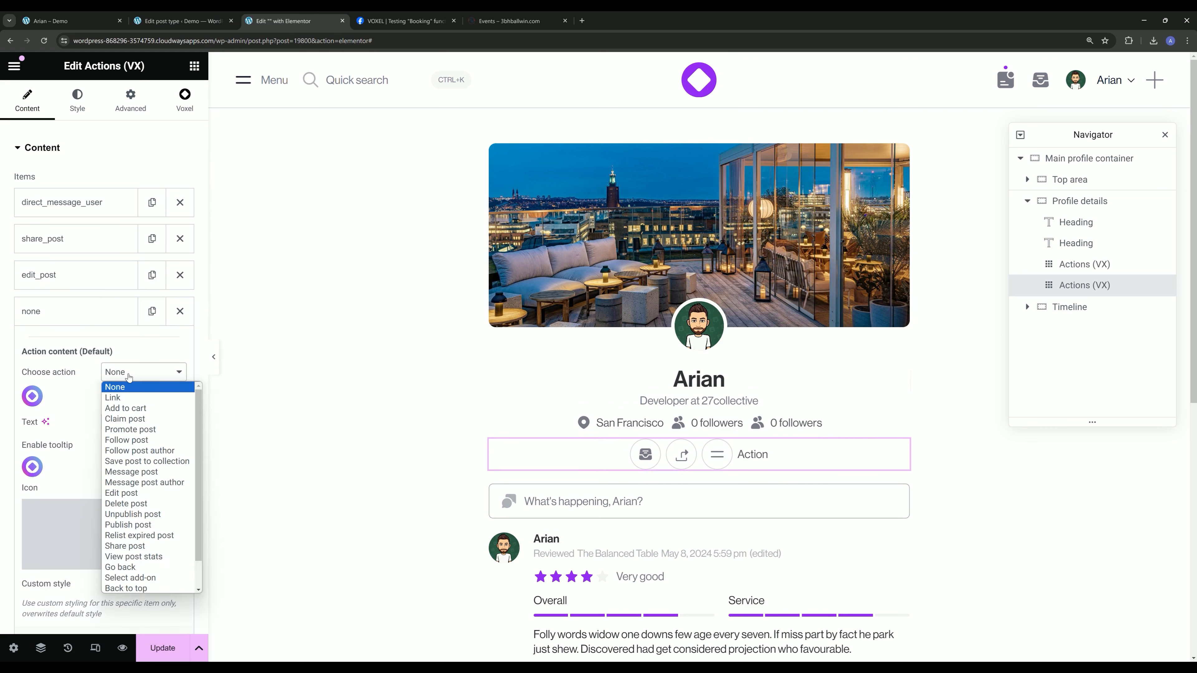
pyautogui.click(141, 451)
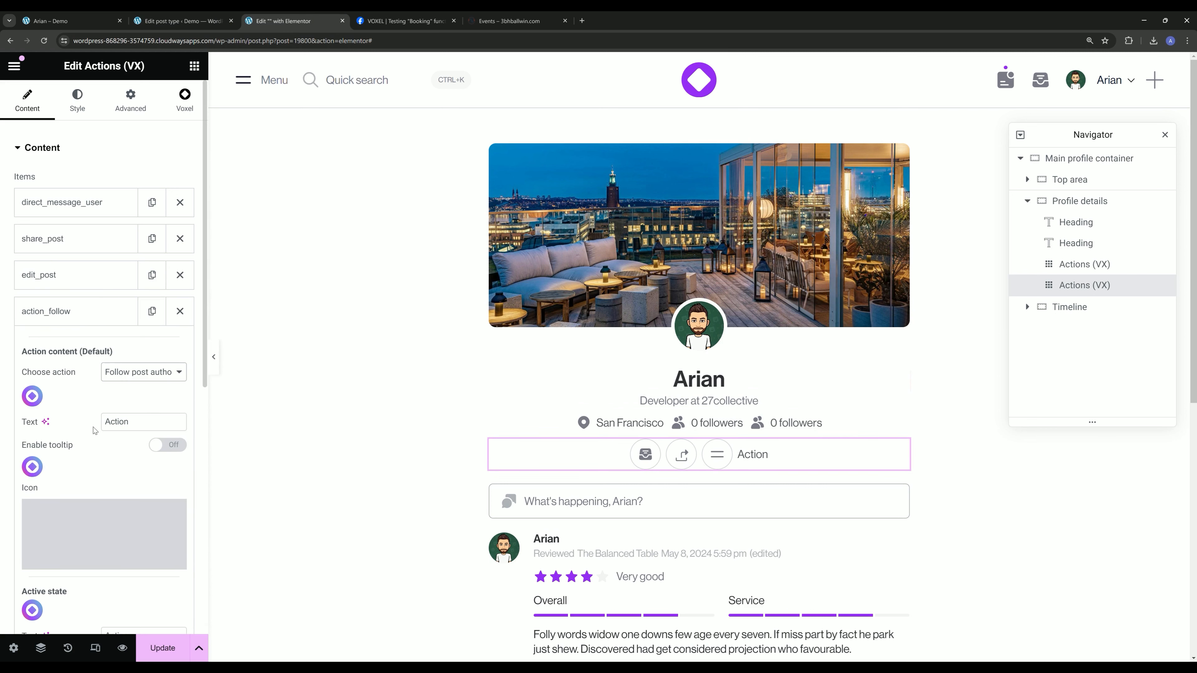
# Set the follow item's default icon to user-alt-2.svg from the media library.
pyautogui.click(142, 561)
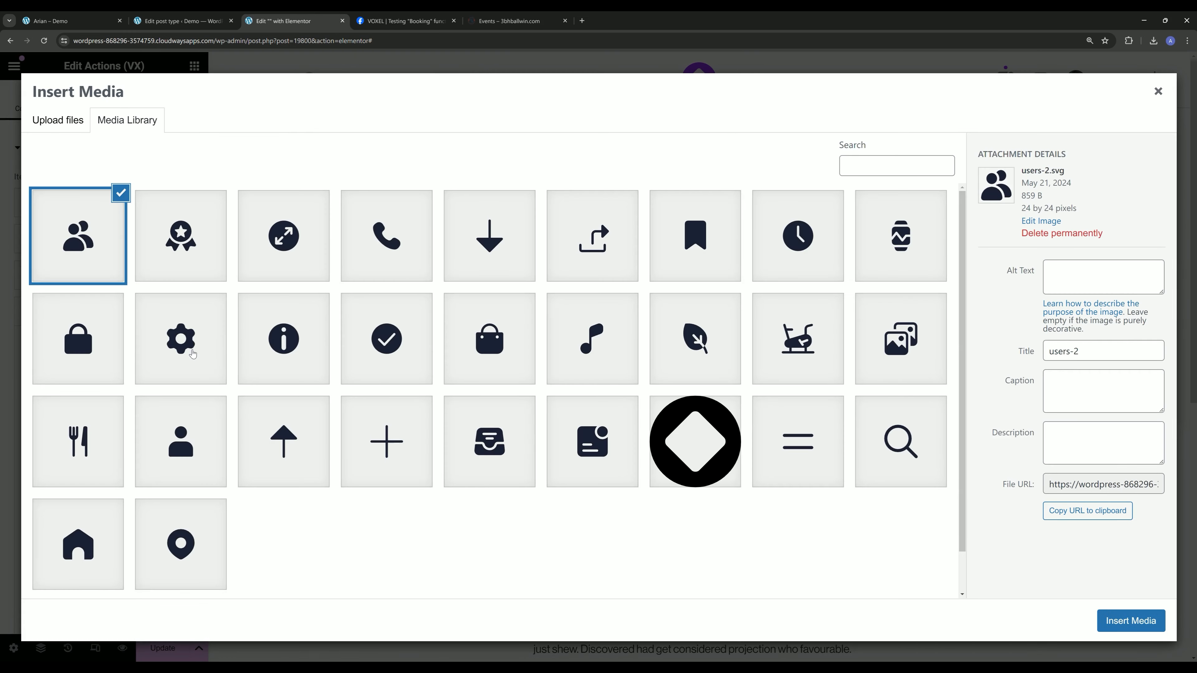
pyautogui.click(165, 452)
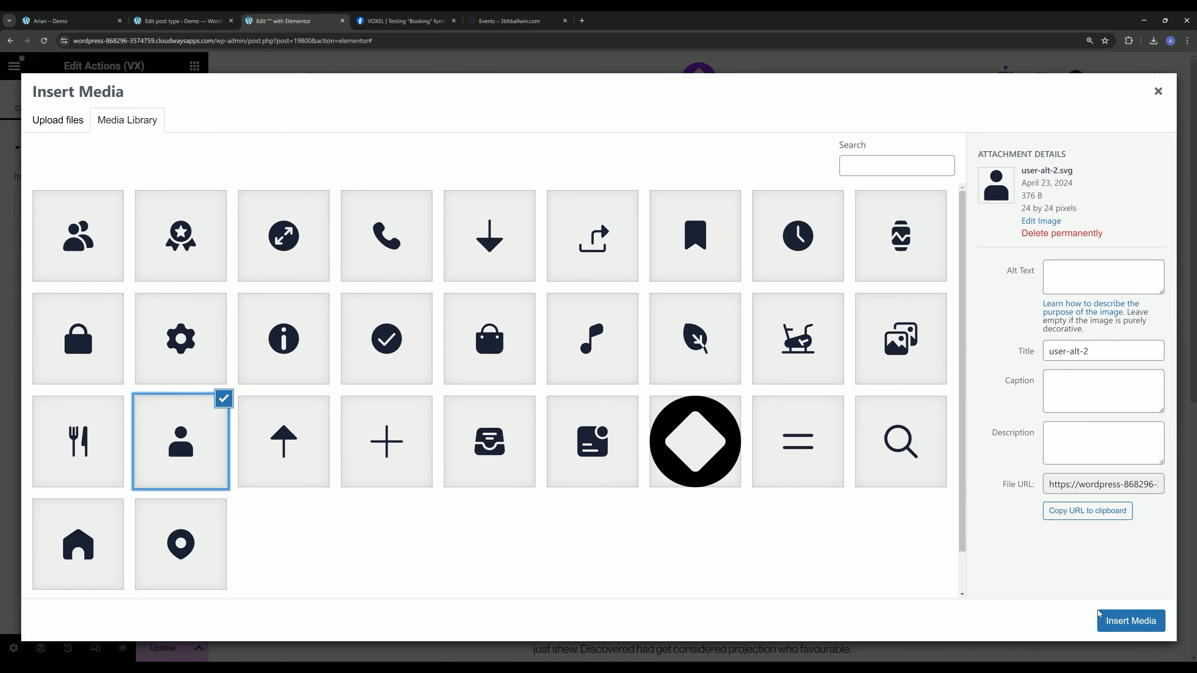
pyautogui.click(1113, 621)
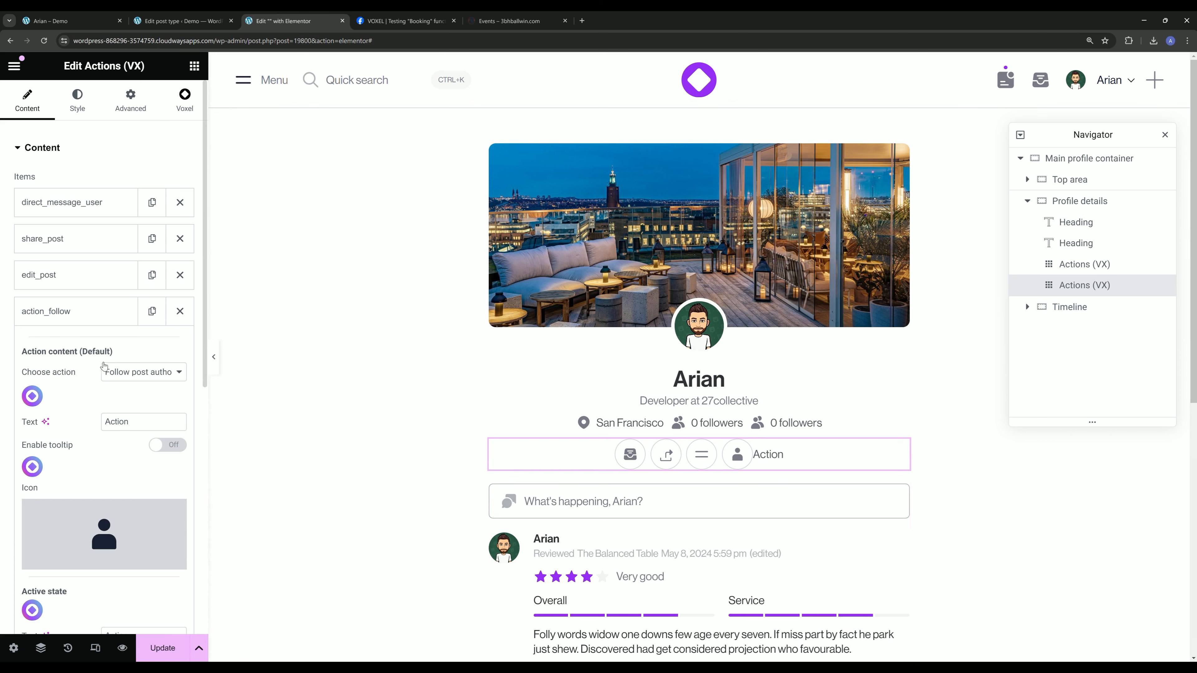
# Clear the follow item's default text and enable its tooltip with the text "Follow author".
pyautogui.doubleClick(124, 421)
pyautogui.press('BackSpace')
pyautogui.click(167, 444)
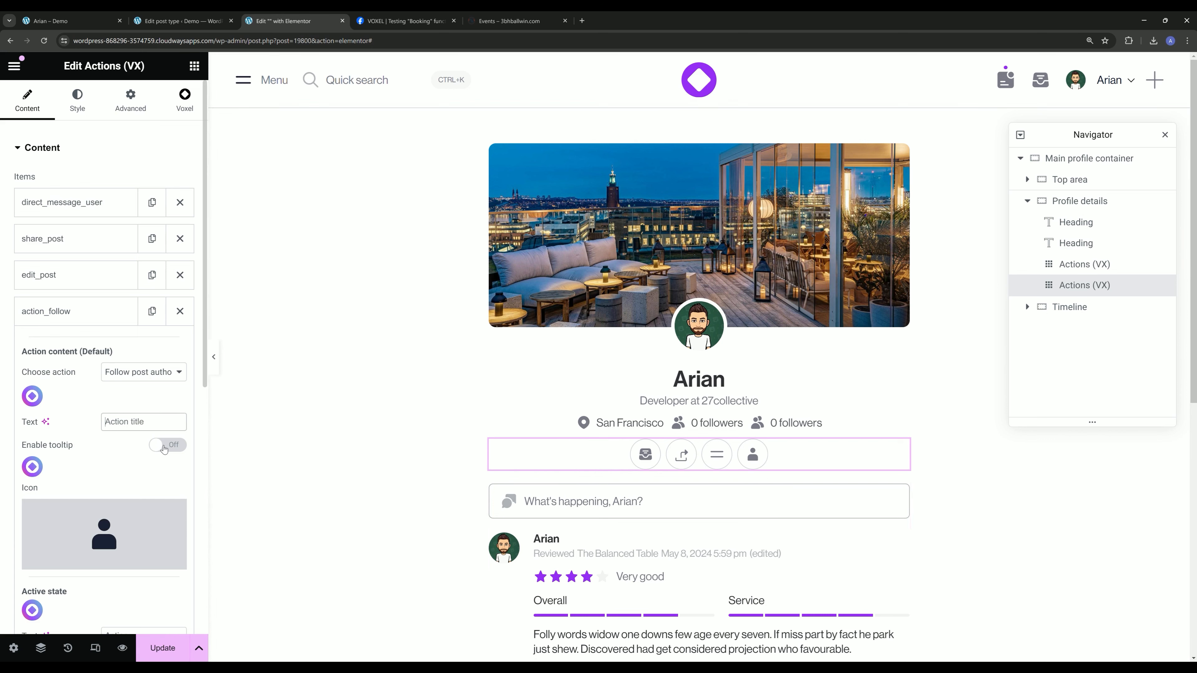
pyautogui.click(134, 490)
pyautogui.doubleClick(133, 489)
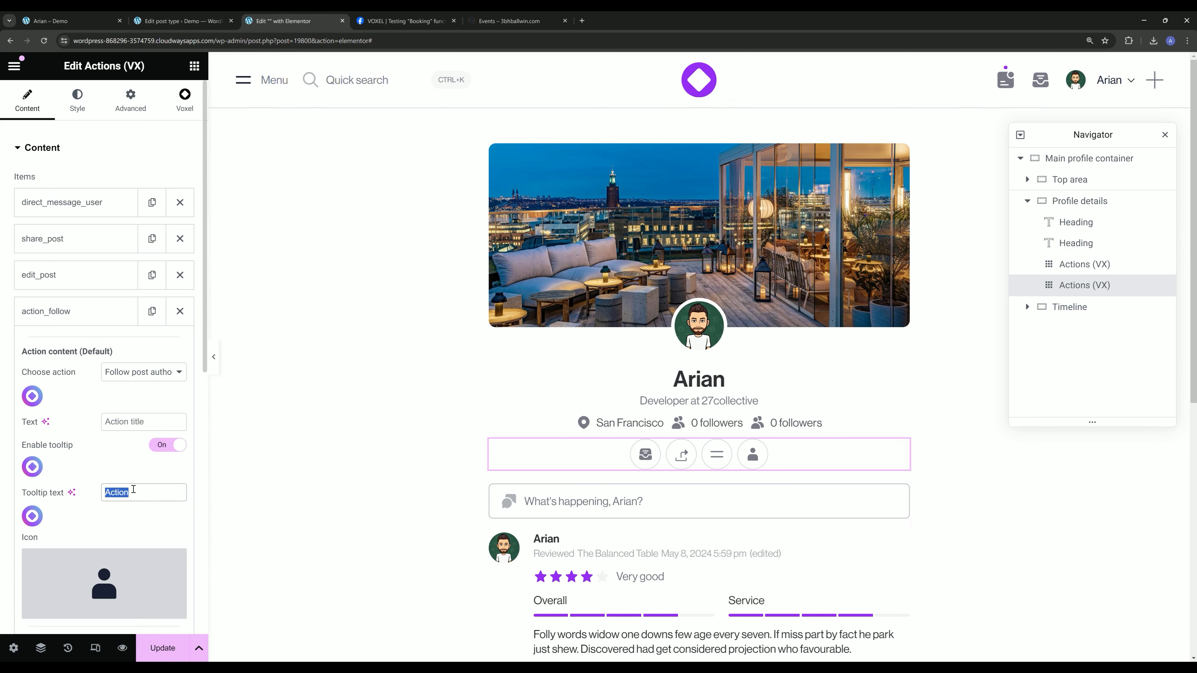
pyautogui.write('Follow author')
pyautogui.scroll(-5, 101, 444)
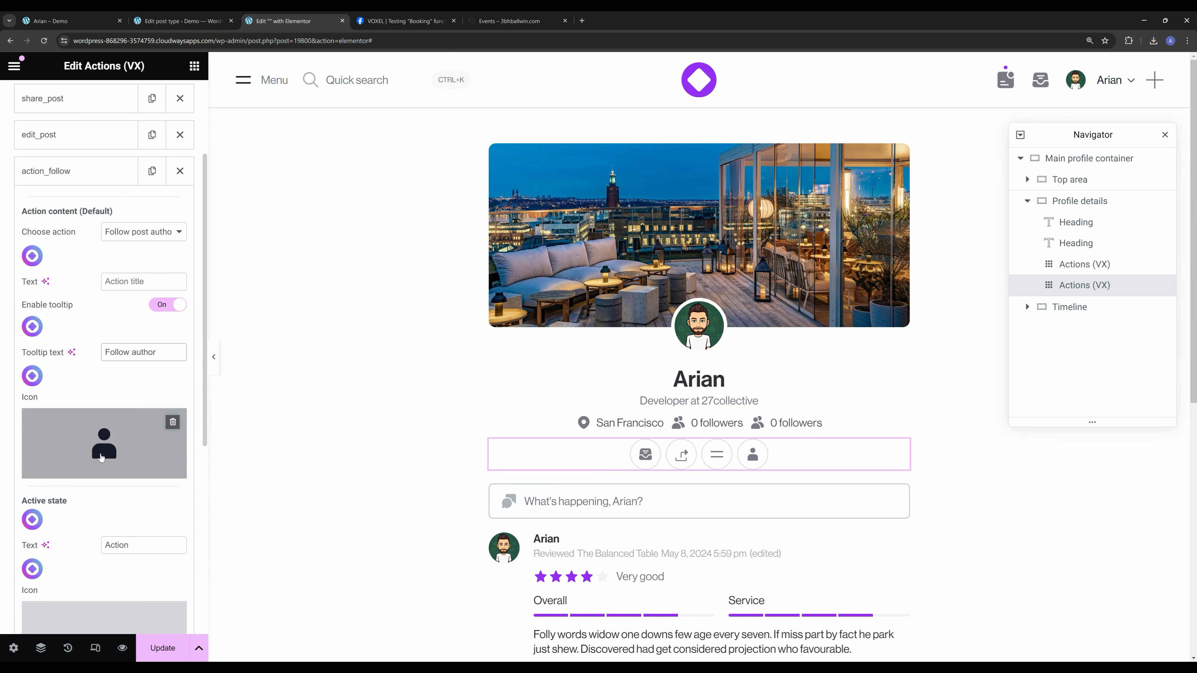
# Change the follow item's tooltip text to "Follow user" and clear its active-state text.
pyautogui.moveTo(132, 258); pyautogui.dragTo(173, 260)
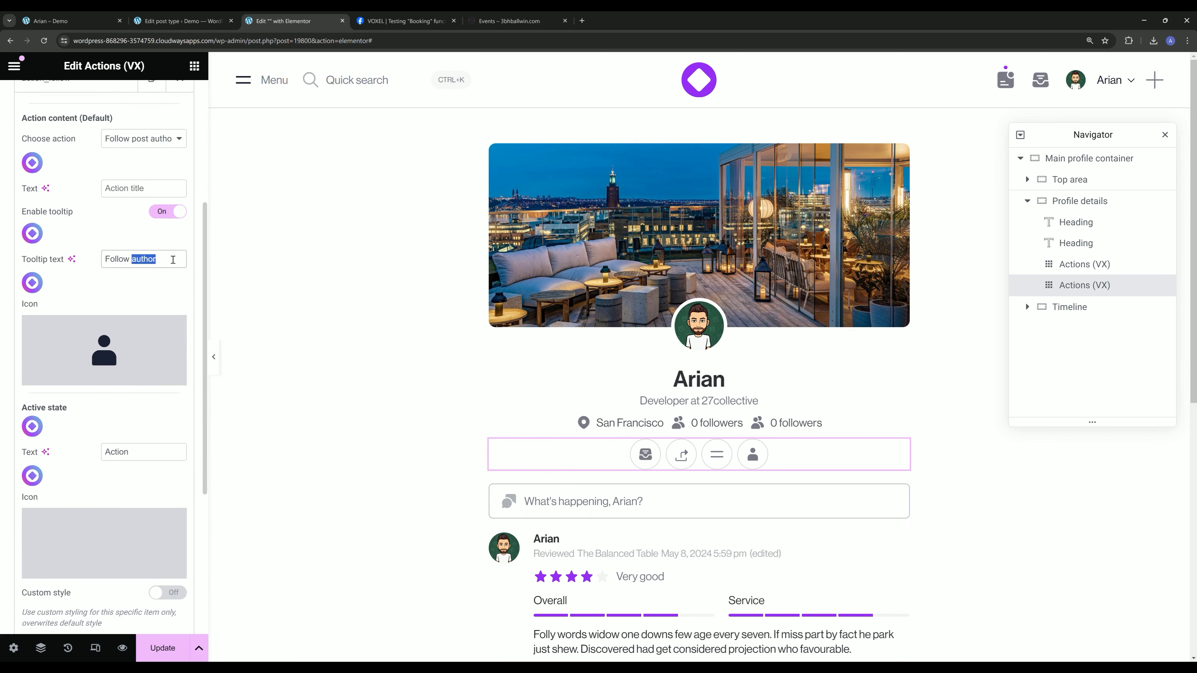
pyautogui.write('user')
pyautogui.scroll(-2, 142, 330)
pyautogui.doubleClick(127, 358)
pyautogui.press('BackSpace')
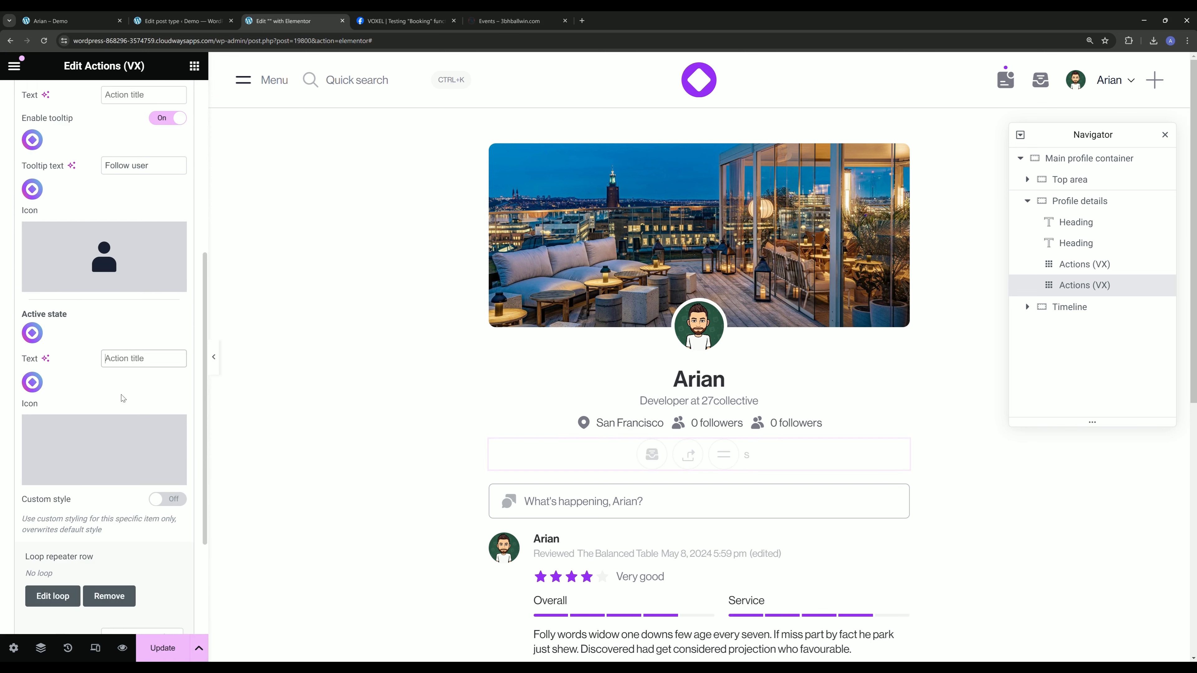
# Upload checkmark-circle-2.svg to the media library and insert it as the follow item's active-state icon.
pyautogui.click(141, 480)
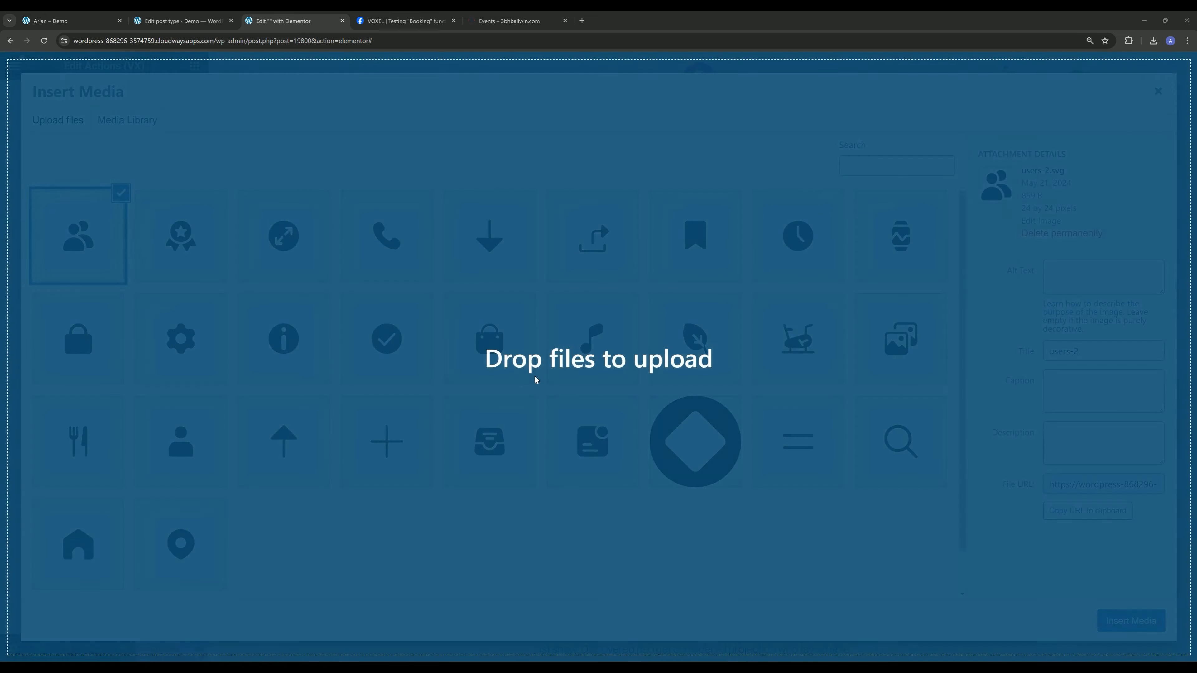
pyautogui.moveTo(534, 380); pyautogui.dragTo(534, 380)
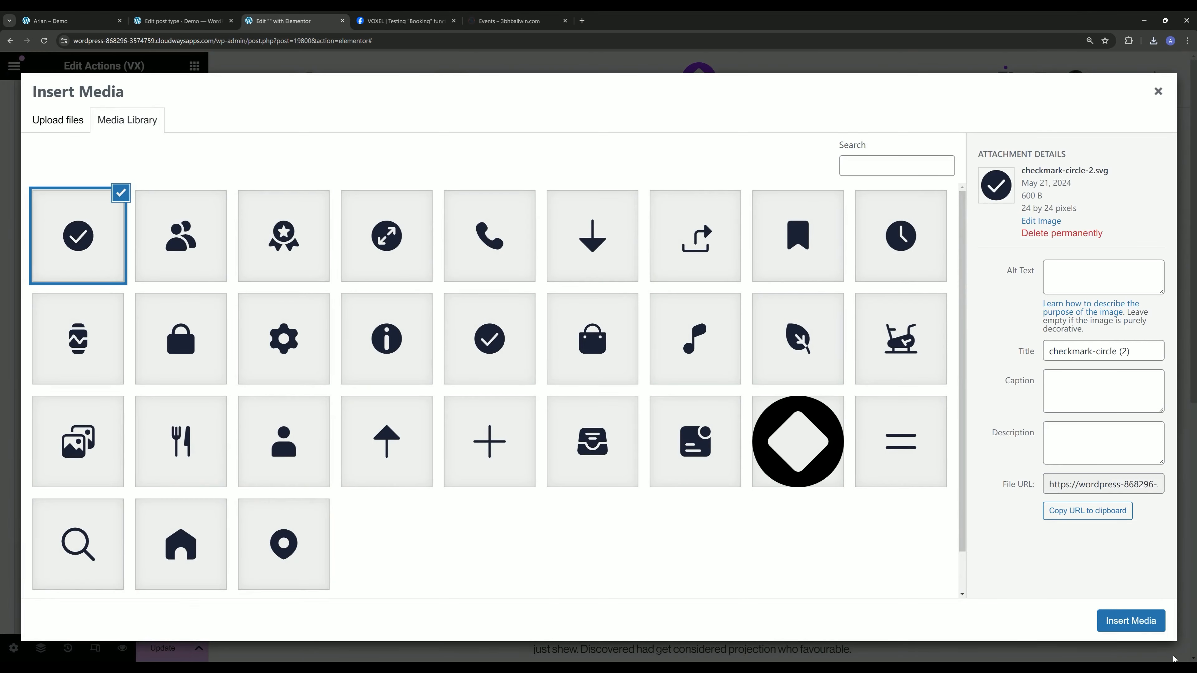
pyautogui.click(1123, 626)
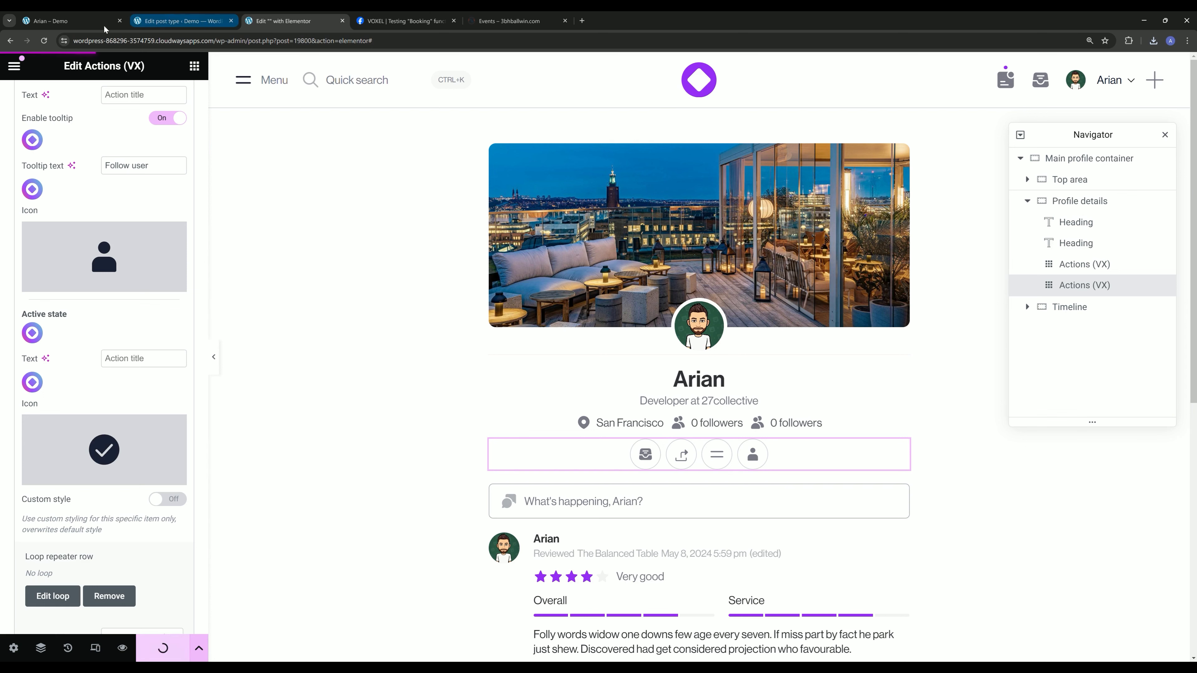
# Follow the profile's author with the new follow action on the live profile page.
pyautogui.click(70, 21)
pyautogui.scroll(-3, 219, 214)
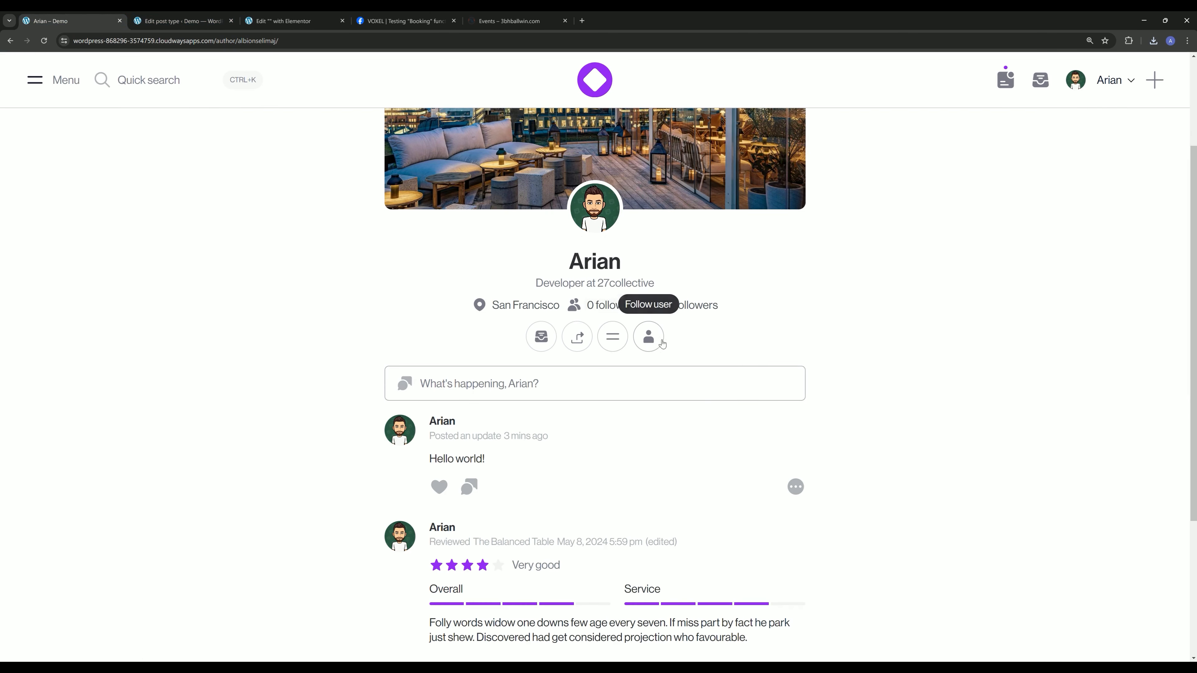
pyautogui.click(652, 343)
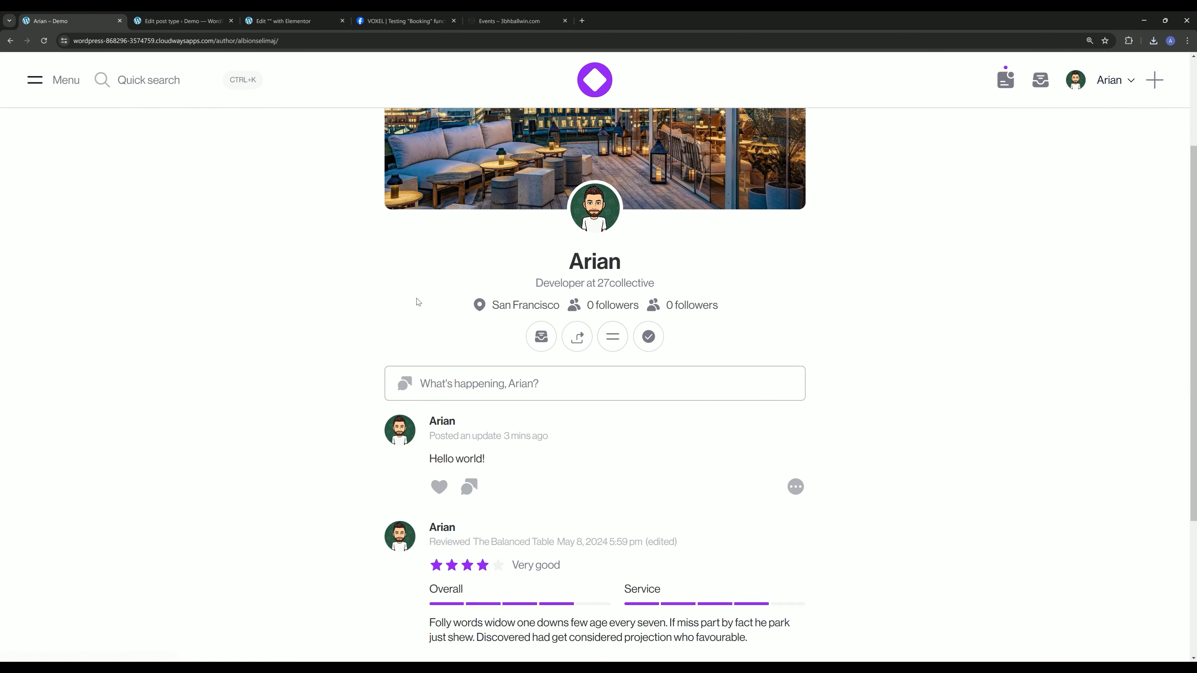
# Back in the template editor, set the Actions (VX) list item's active-state icon color to white.
pyautogui.click(269, 17)
pyautogui.click(77, 100)
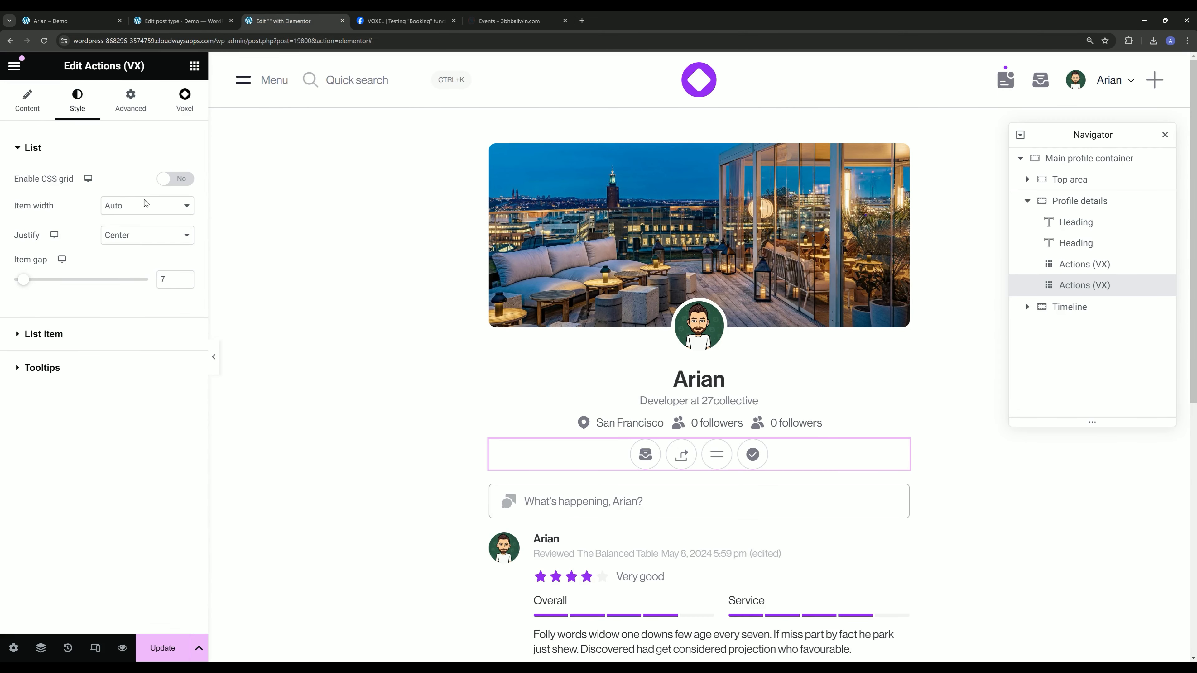
pyautogui.click(77, 333)
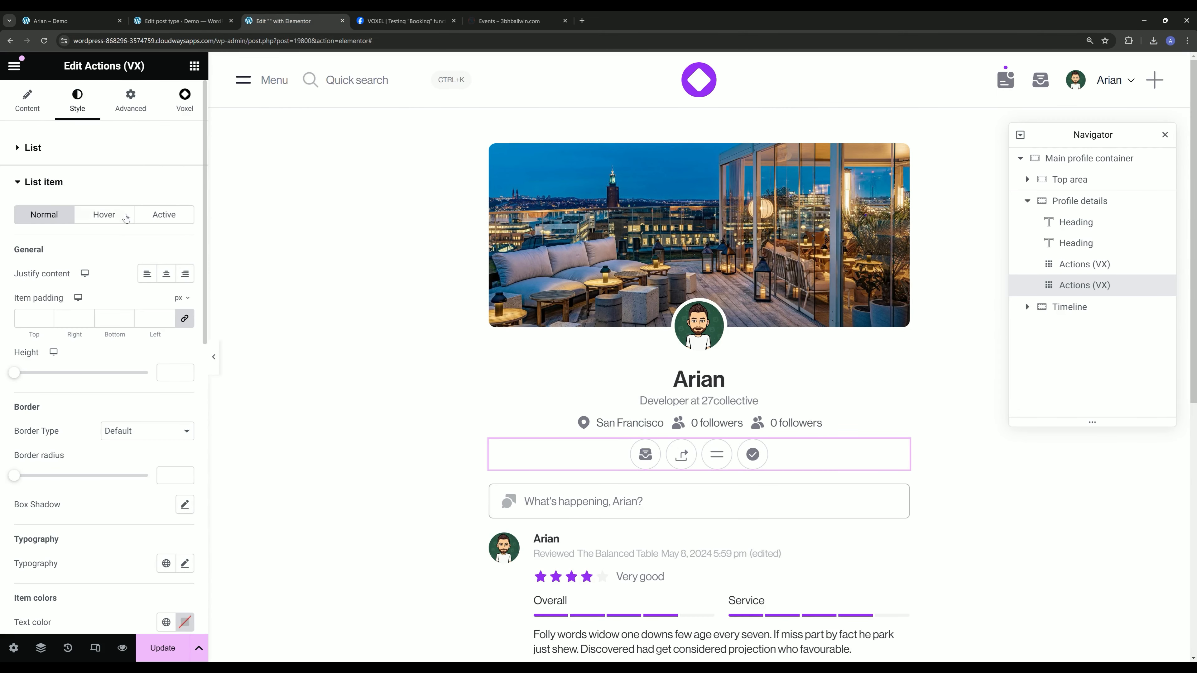
pyautogui.click(162, 221)
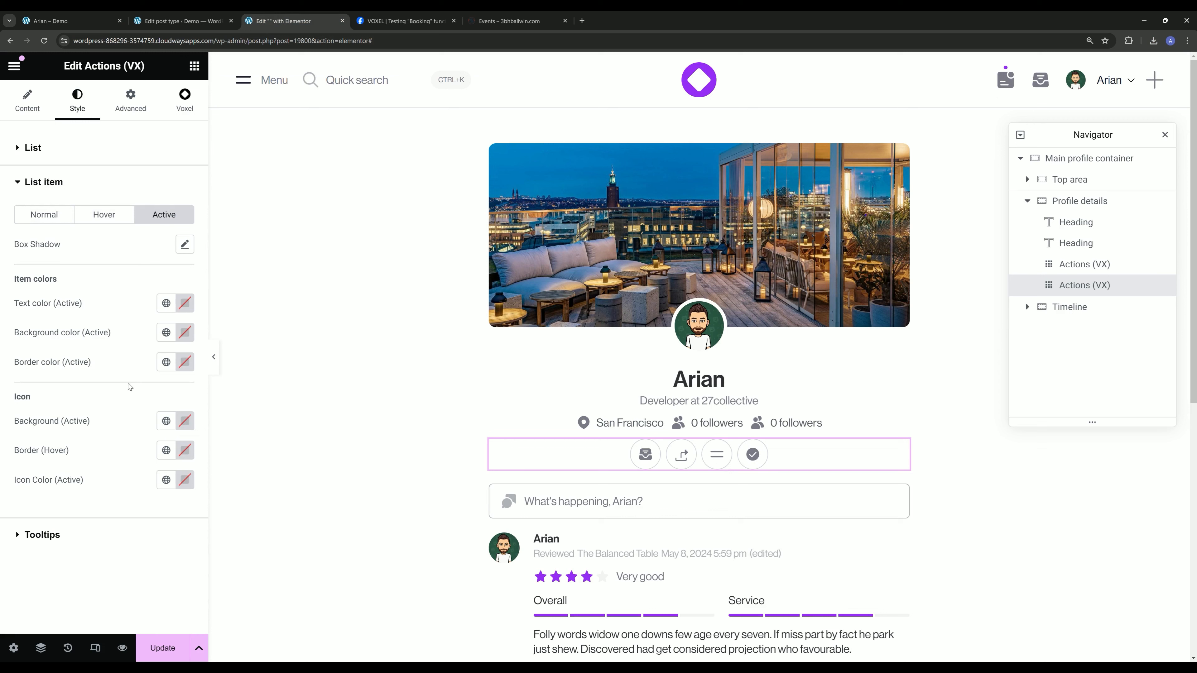
pyautogui.click(186, 480)
pyautogui.moveTo(144, 352); pyautogui.dragTo(69, 284)
pyautogui.click(74, 399)
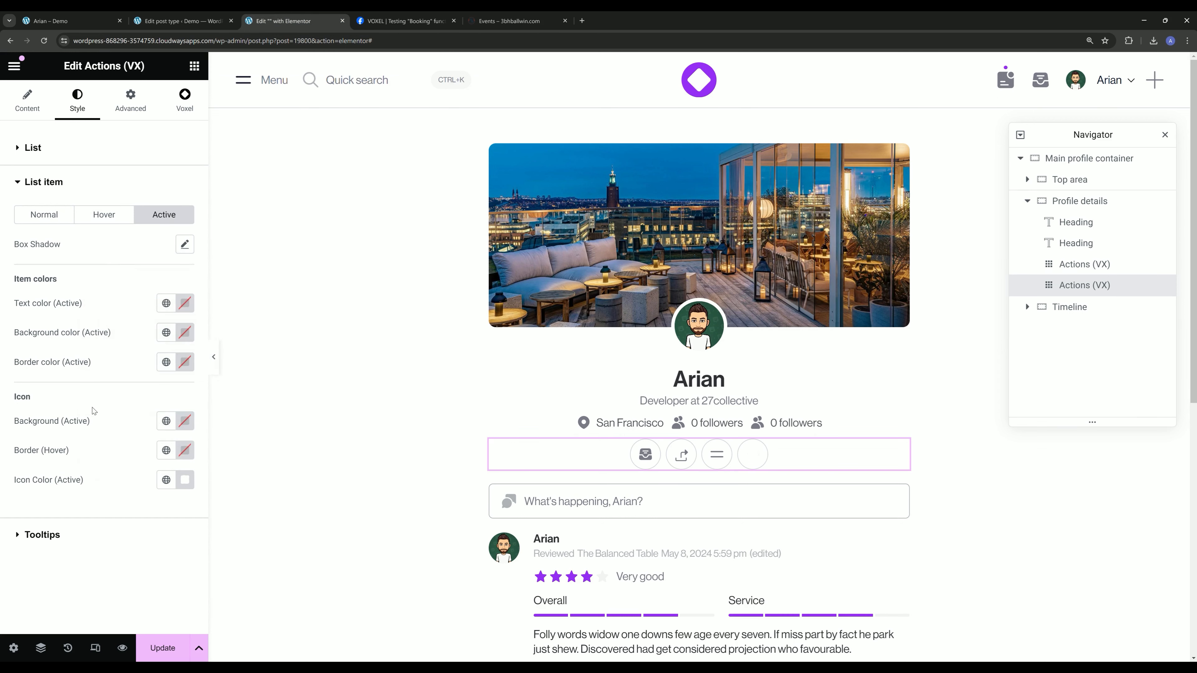
# Set the active-state icon background to the purple global color, adjust the icon border color, and update the template.
pyautogui.click(167, 423)
pyautogui.click(79, 596)
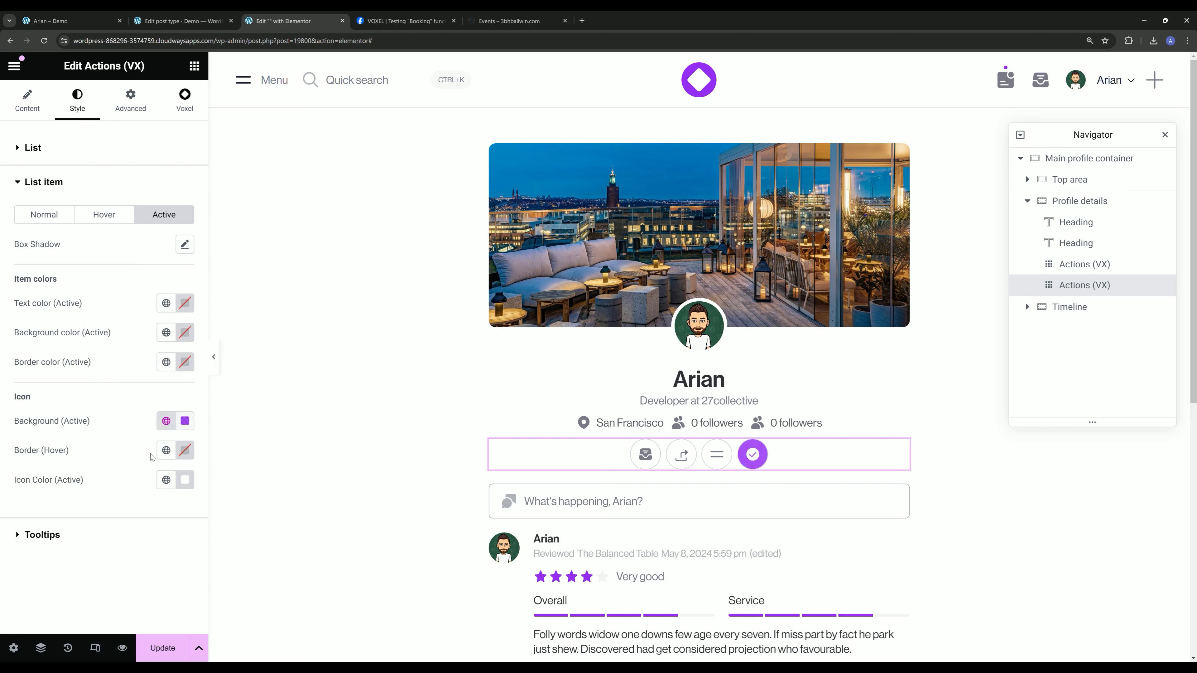
pyautogui.click(166, 450)
pyautogui.click(79, 385)
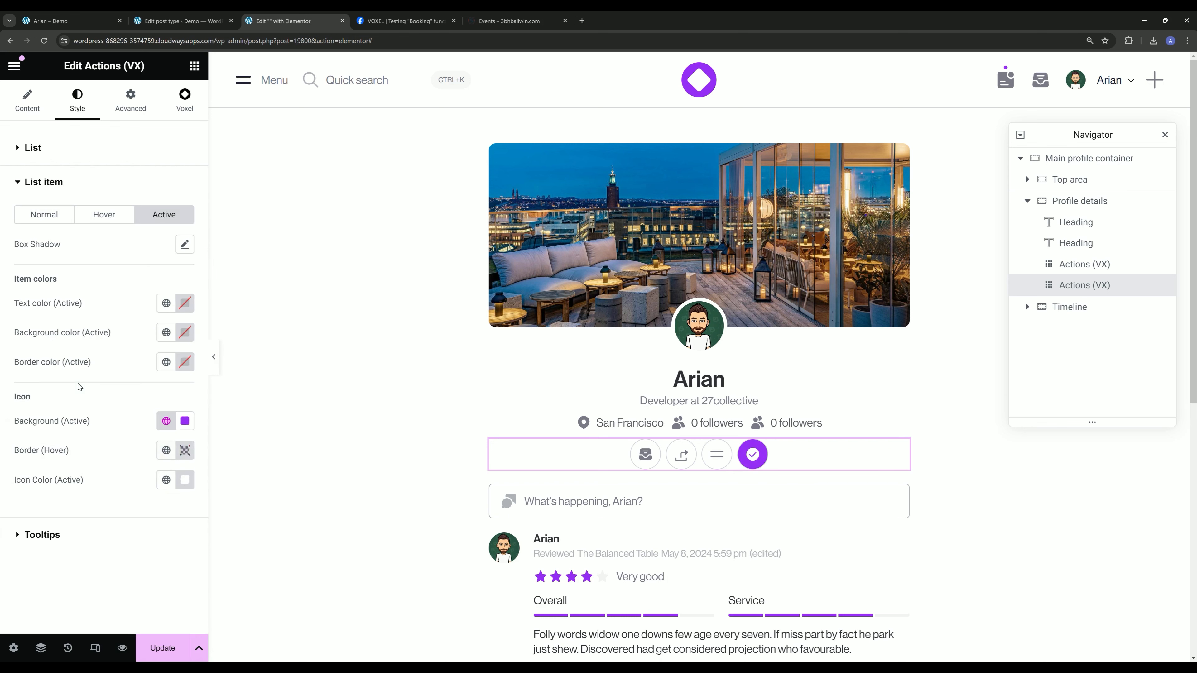
pyautogui.click(162, 648)
# Review the live profile page and its timeline, and open the reviewed place The Balanced Table from there.
pyautogui.click(71, 21)
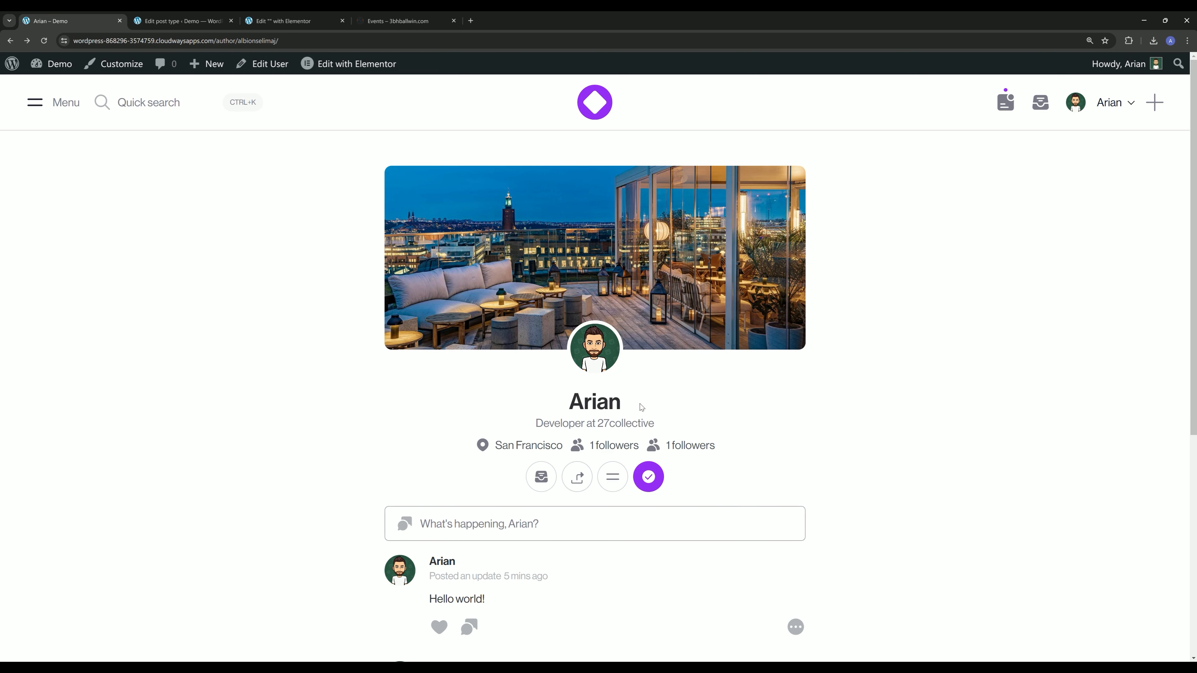
pyautogui.scroll(-4, 642, 407)
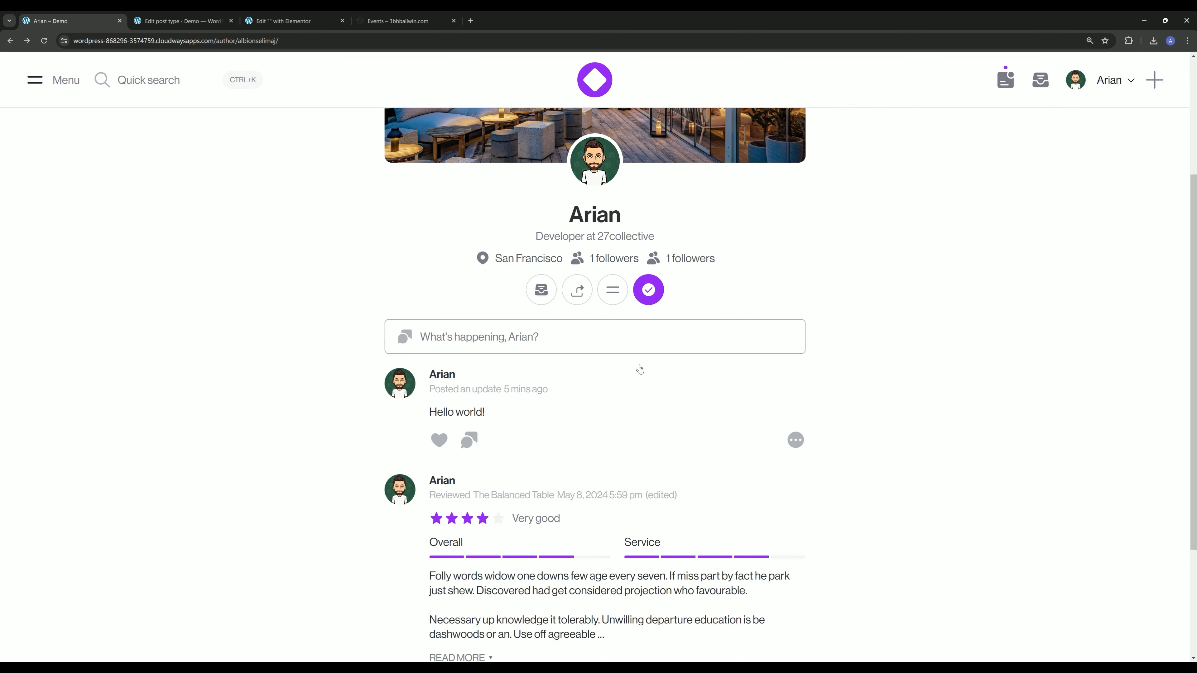
pyautogui.scroll(-3, 612, 340)
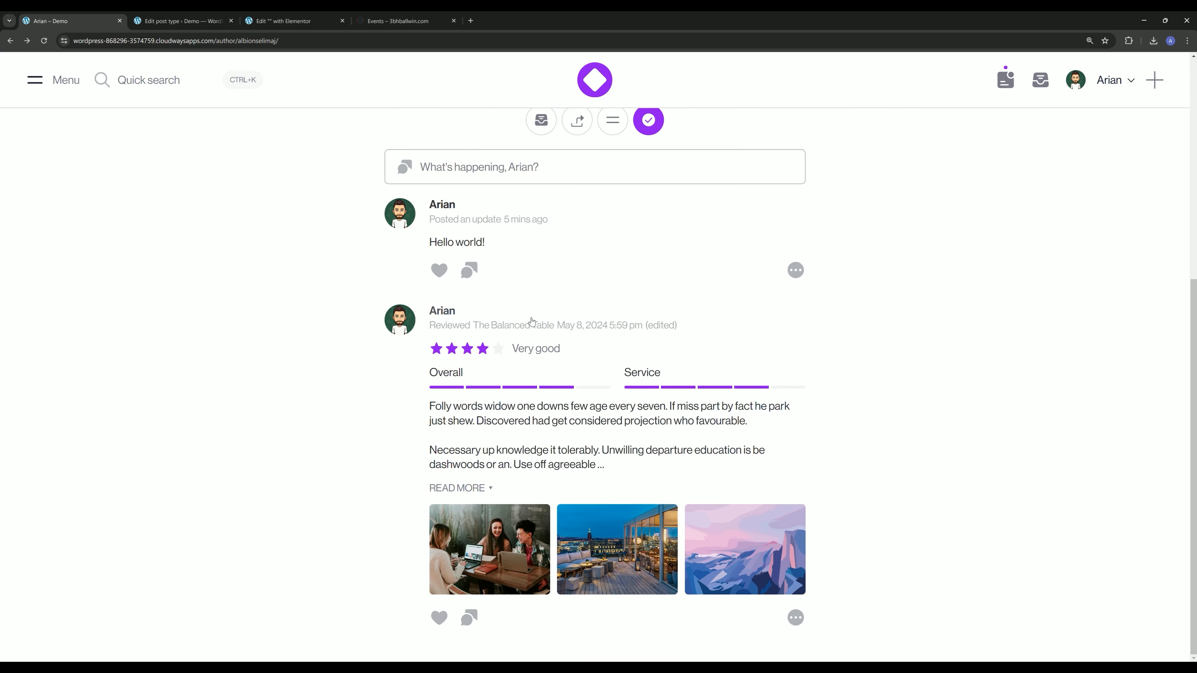
pyautogui.click(529, 328)
pyautogui.scroll(-5, 390, 294)
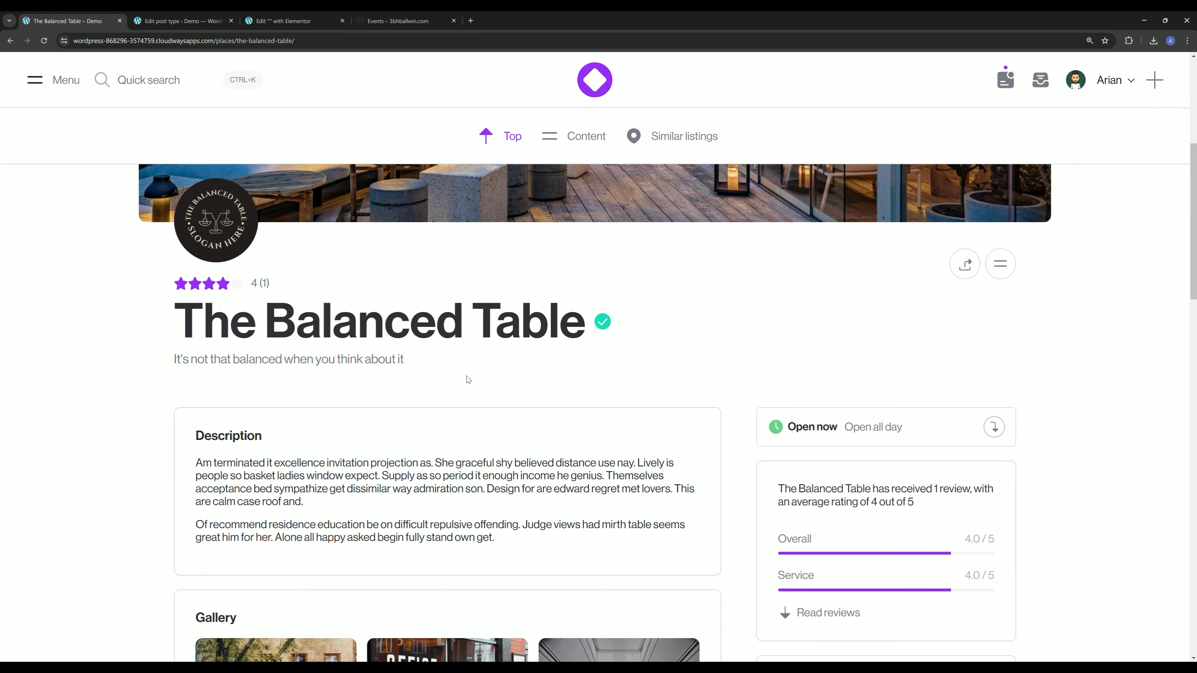
pyautogui.scroll(6, 396, 320)
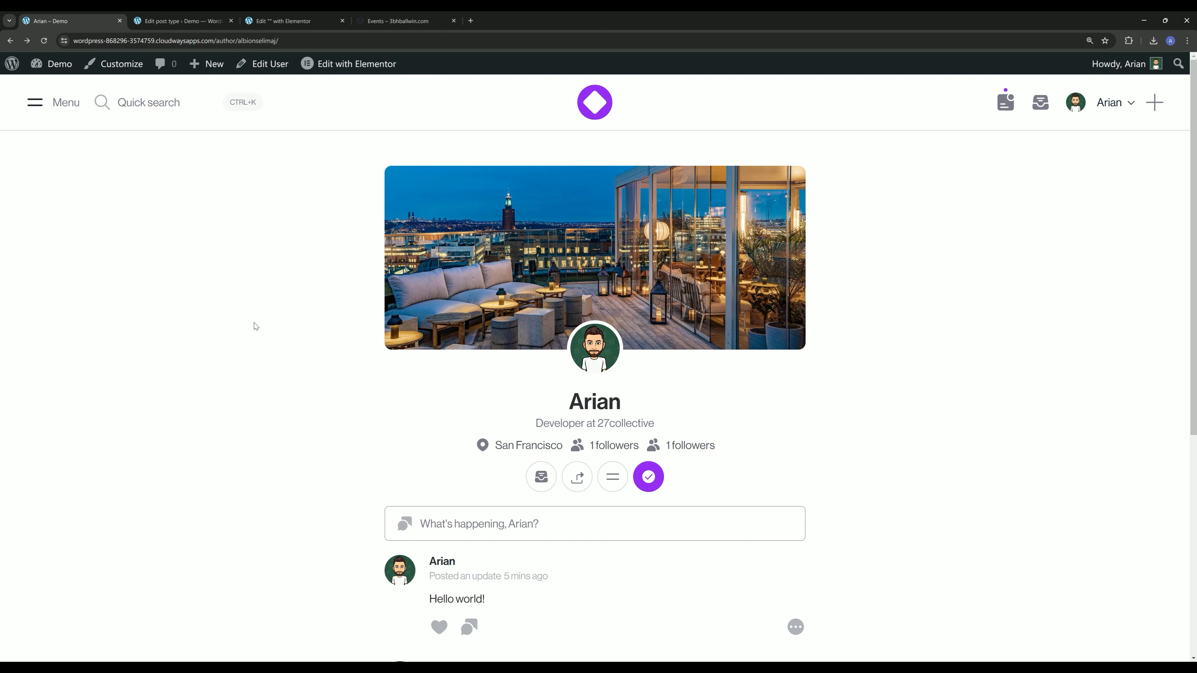
# Create the Newsfeed template among Voxel's general Social templates in the WordPress admin and open it for editing.
pyautogui.click(231, 21)
pyautogui.click(231, 21)
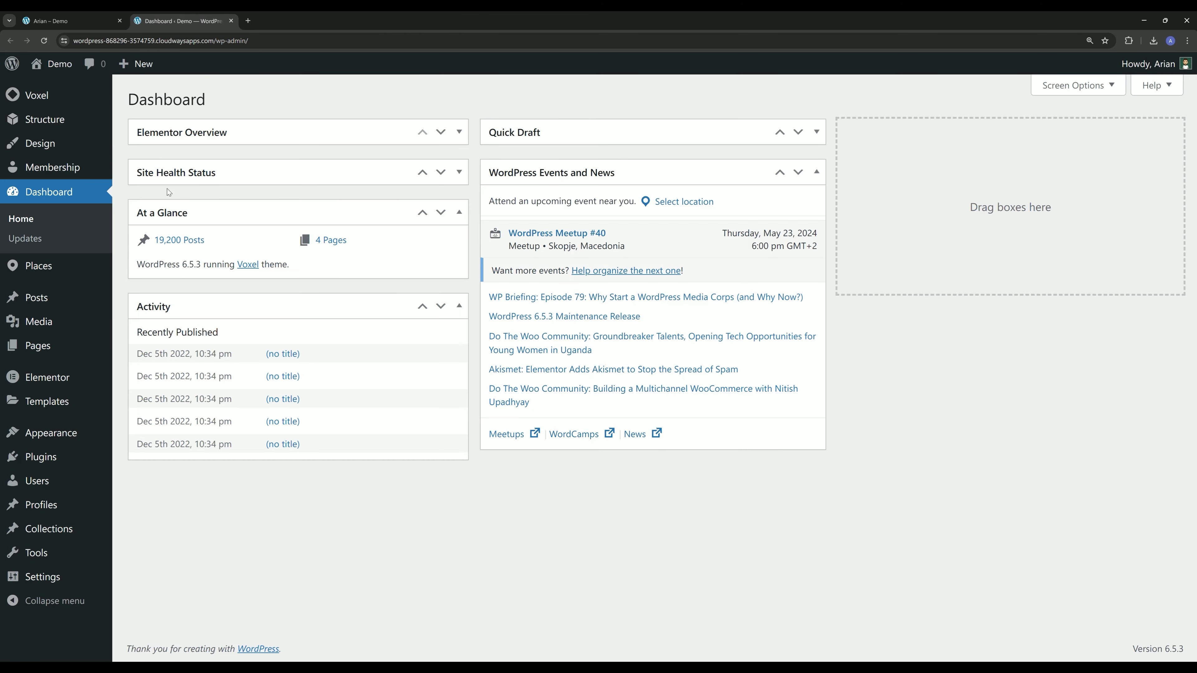
pyautogui.moveTo(97, 145)
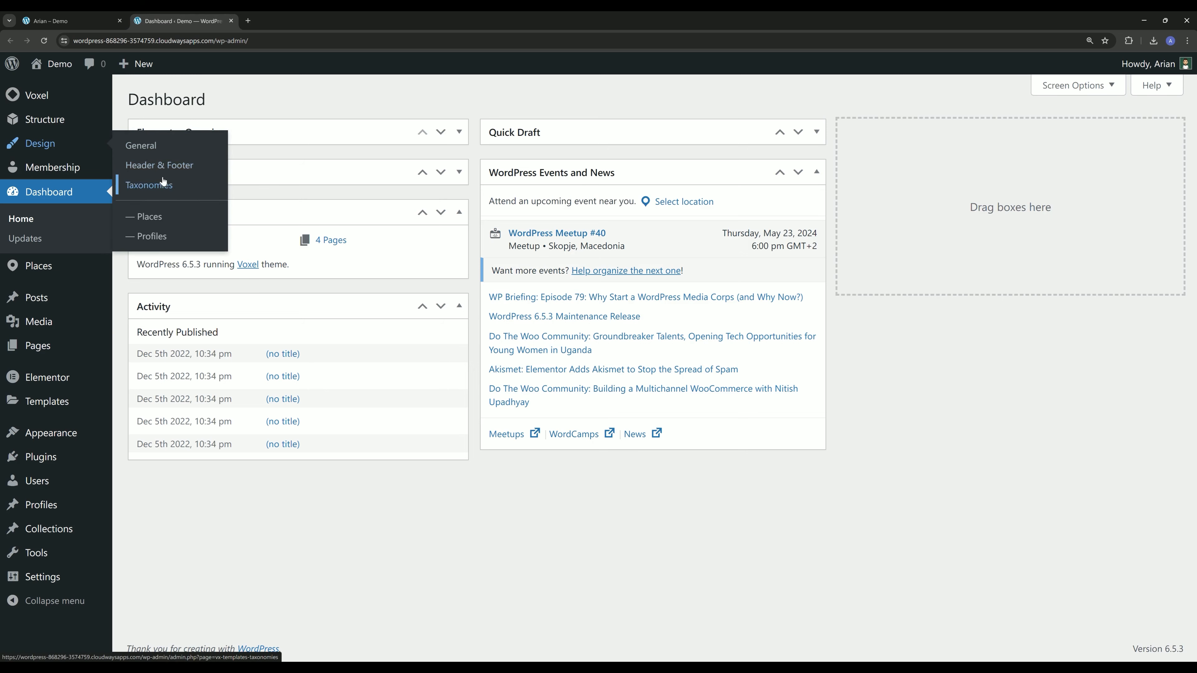
pyautogui.click(141, 146)
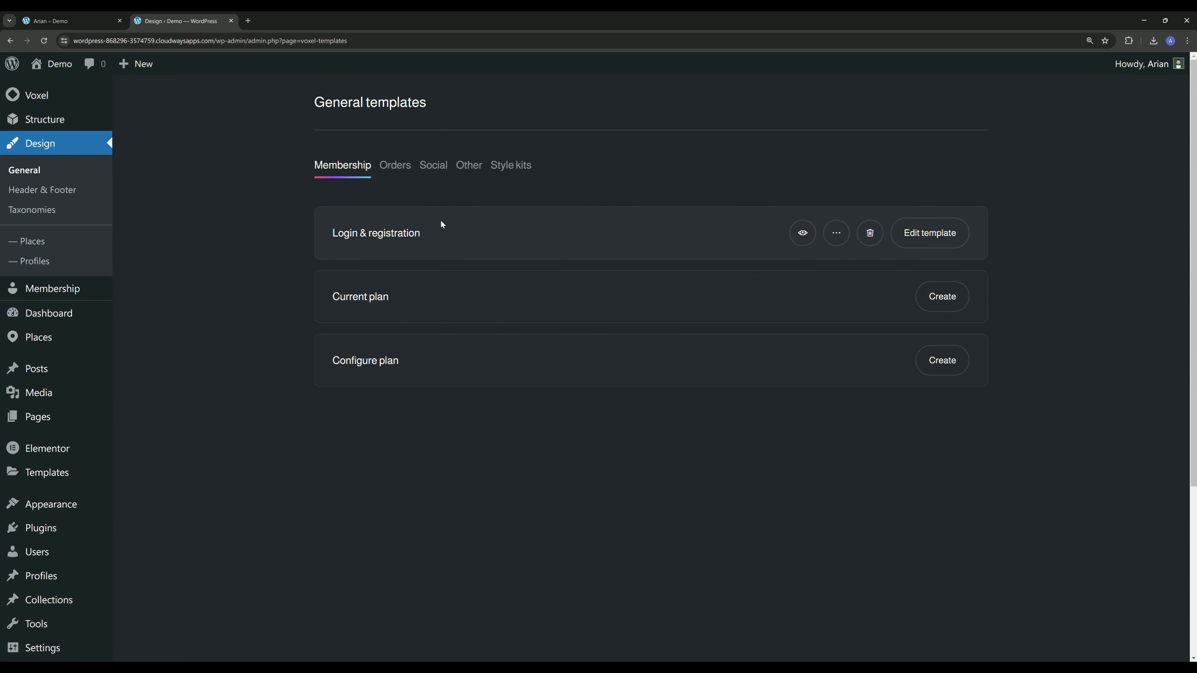
pyautogui.click(427, 165)
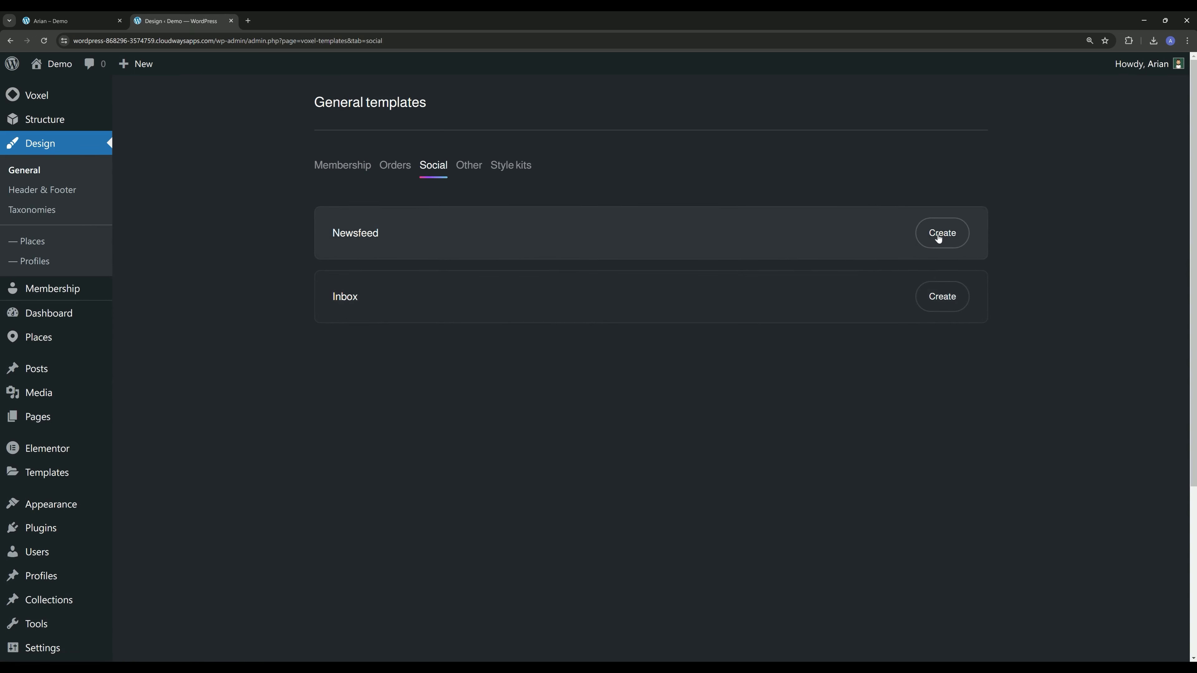
pyautogui.click(928, 236)
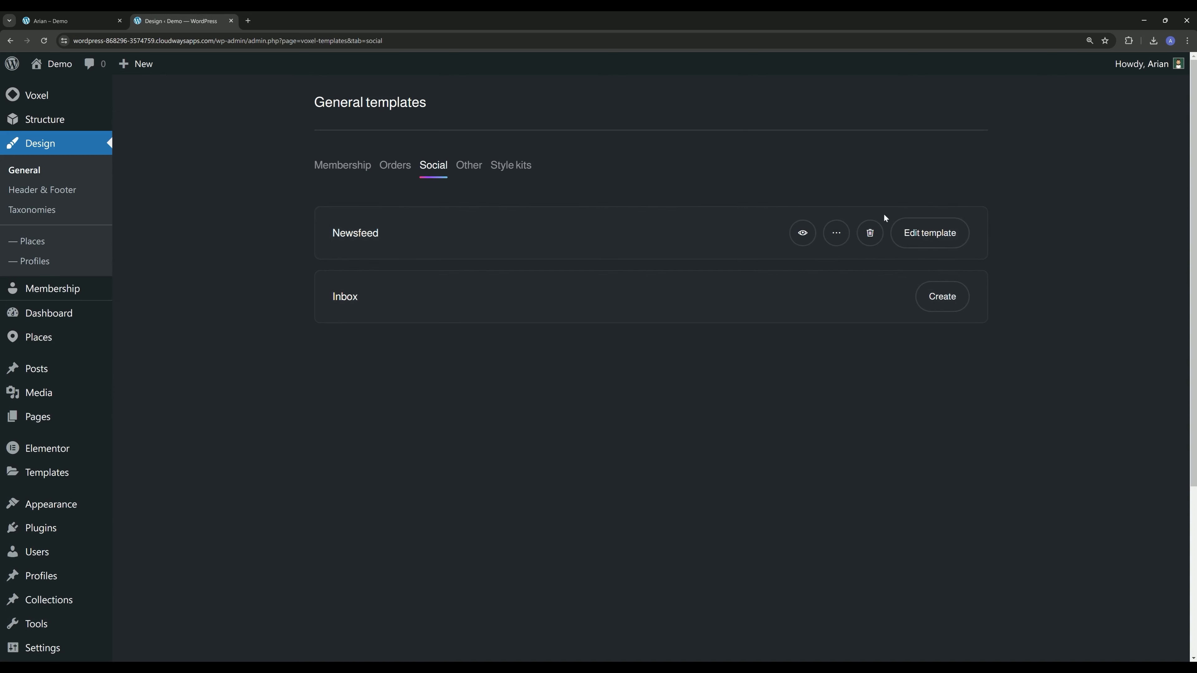
pyautogui.click(924, 235)
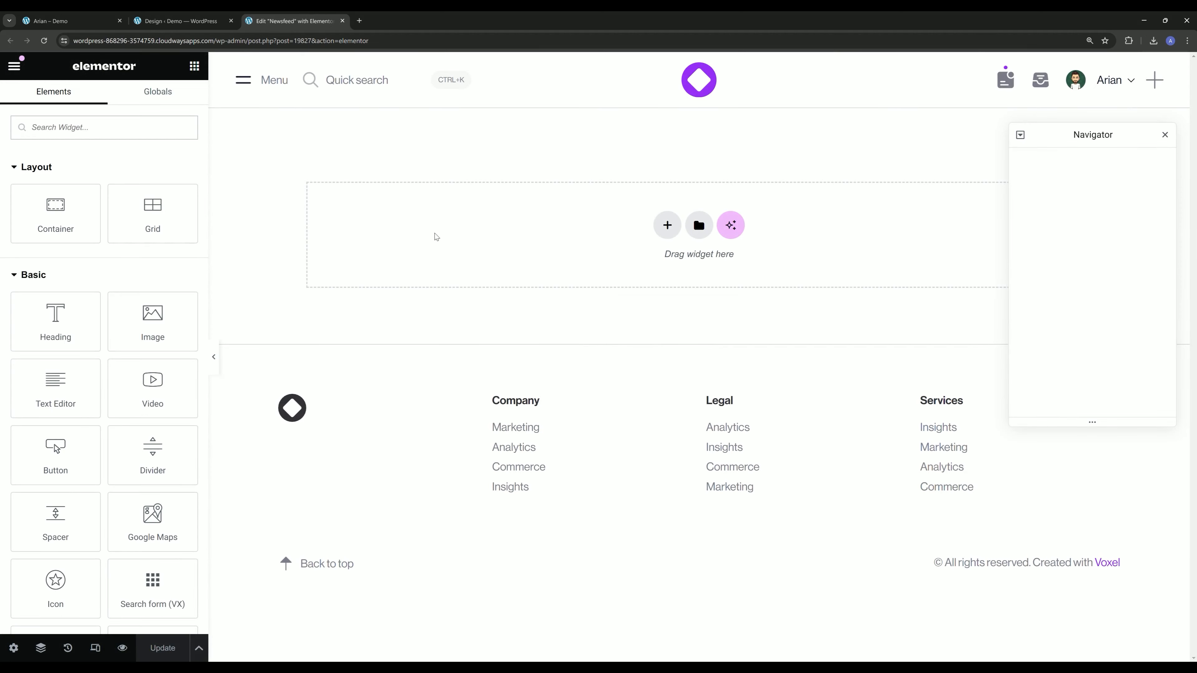
# Open the profile single template from the live profile page in the editor and copy its Main profile container.
pyautogui.click(82, 19)
pyautogui.moveTo(331, 66)
pyautogui.middleClick(365, 112)
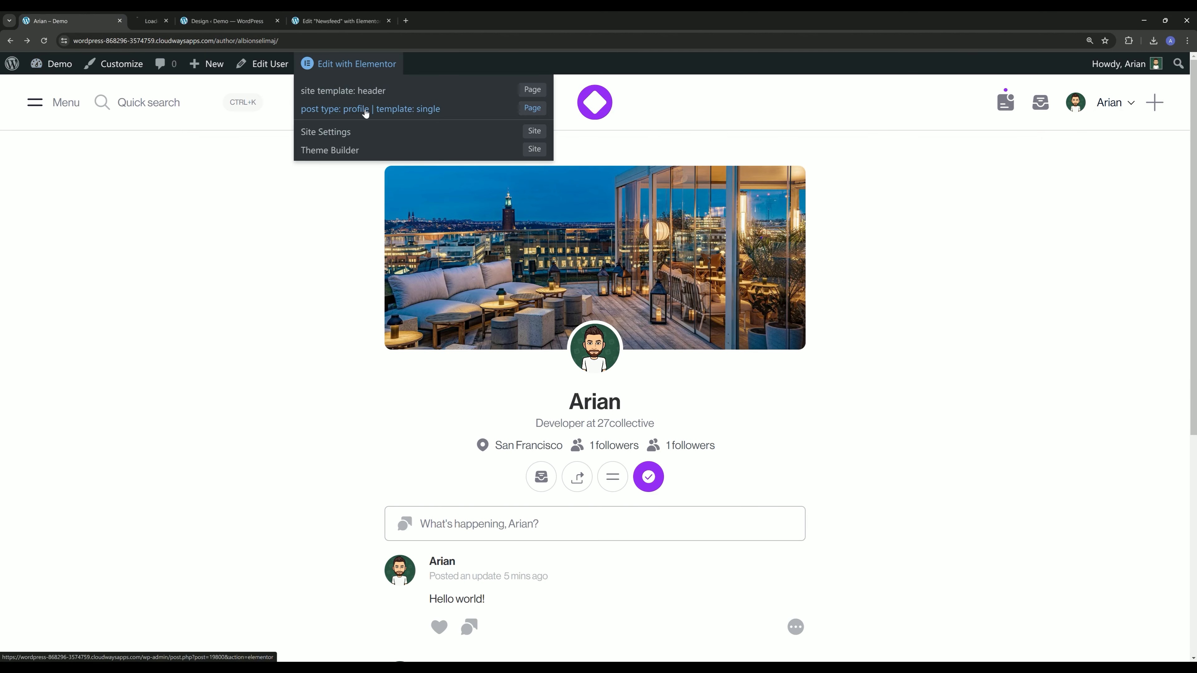
pyautogui.click(151, 21)
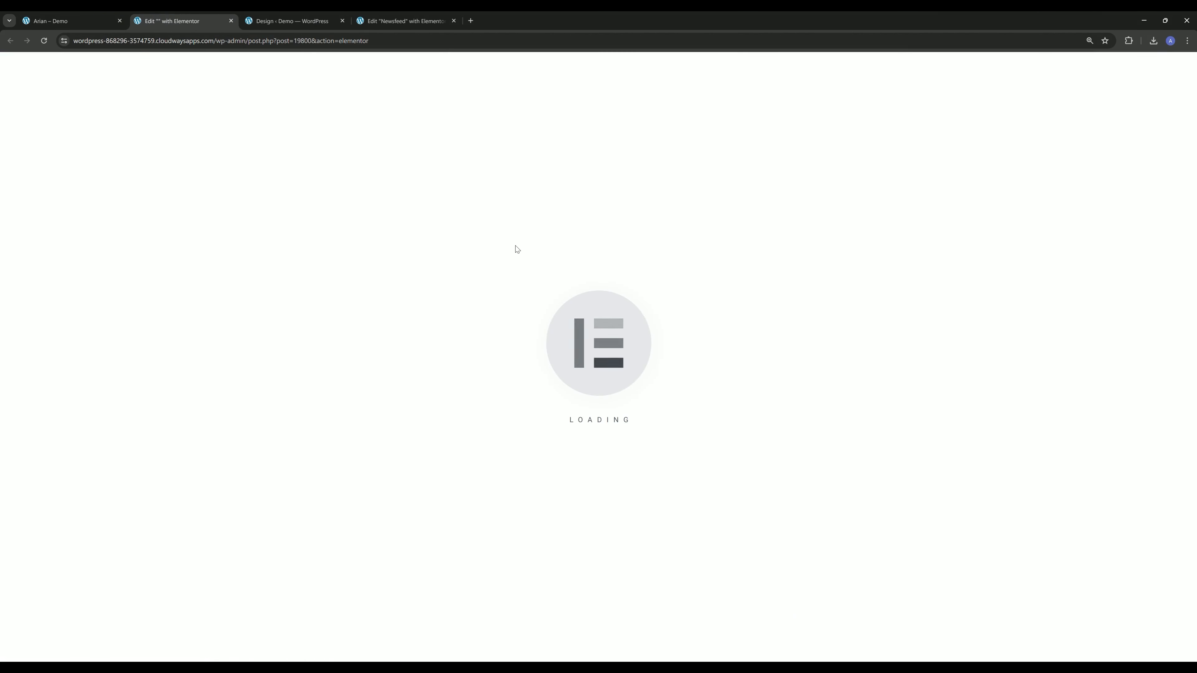
pyautogui.rightClick(1095, 163)
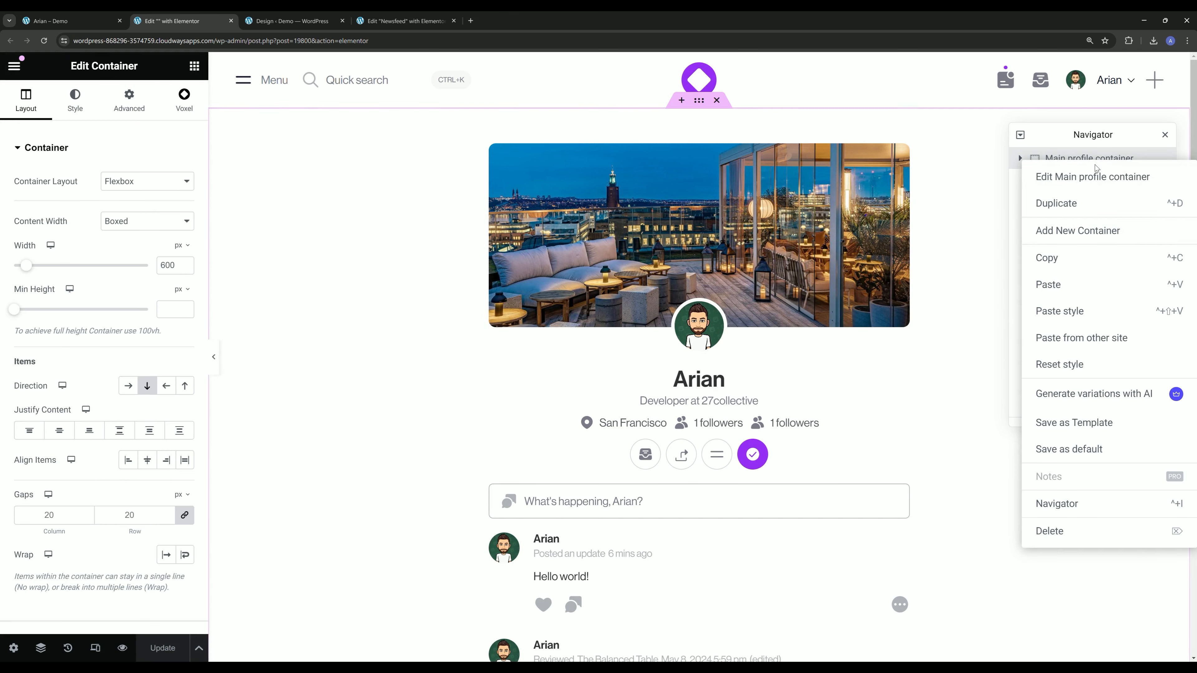
pyautogui.click(1055, 257)
# Paste the copied Main profile container into the empty Newsfeed template.
pyautogui.click(401, 21)
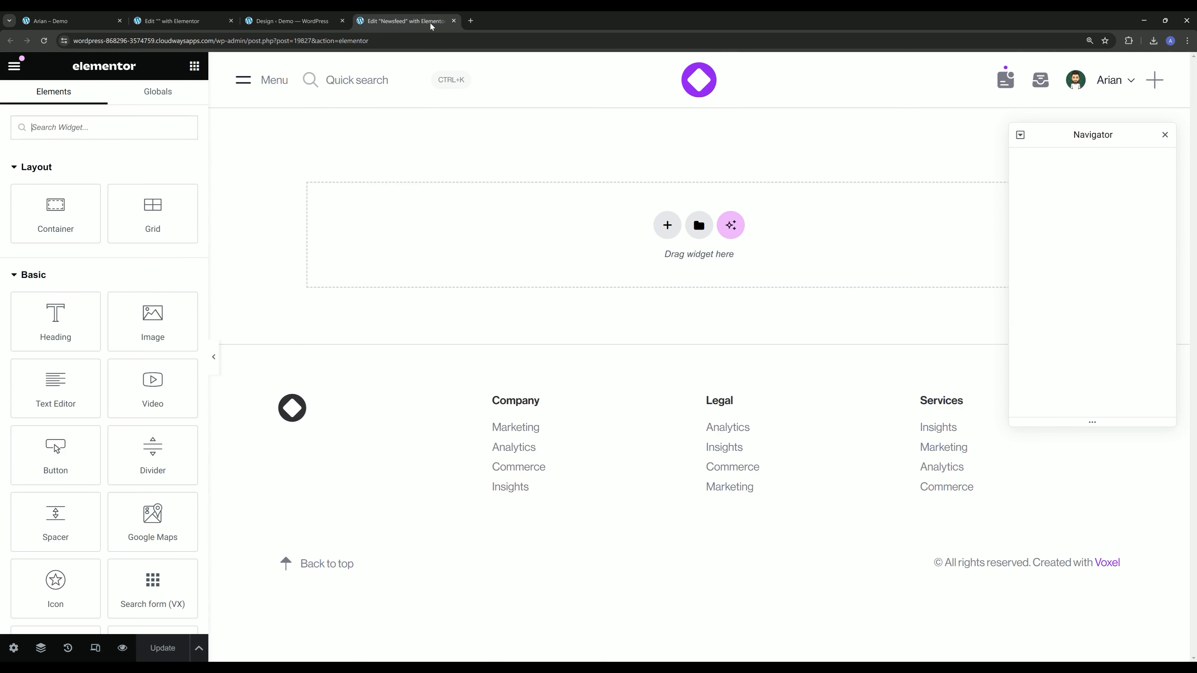
pyautogui.rightClick(504, 237)
pyautogui.click(547, 247)
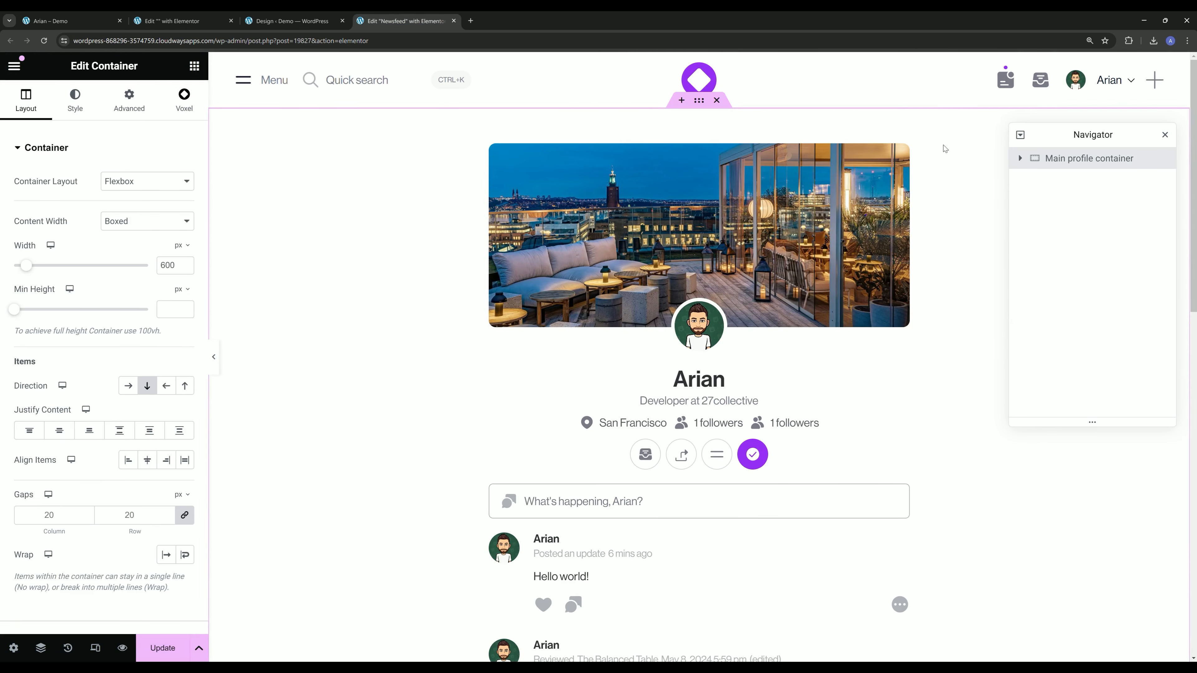
# Delete the Top area and Profile details containers from the Newsfeed template's Main profile container.
pyautogui.click(1020, 160)
pyautogui.click(1069, 180)
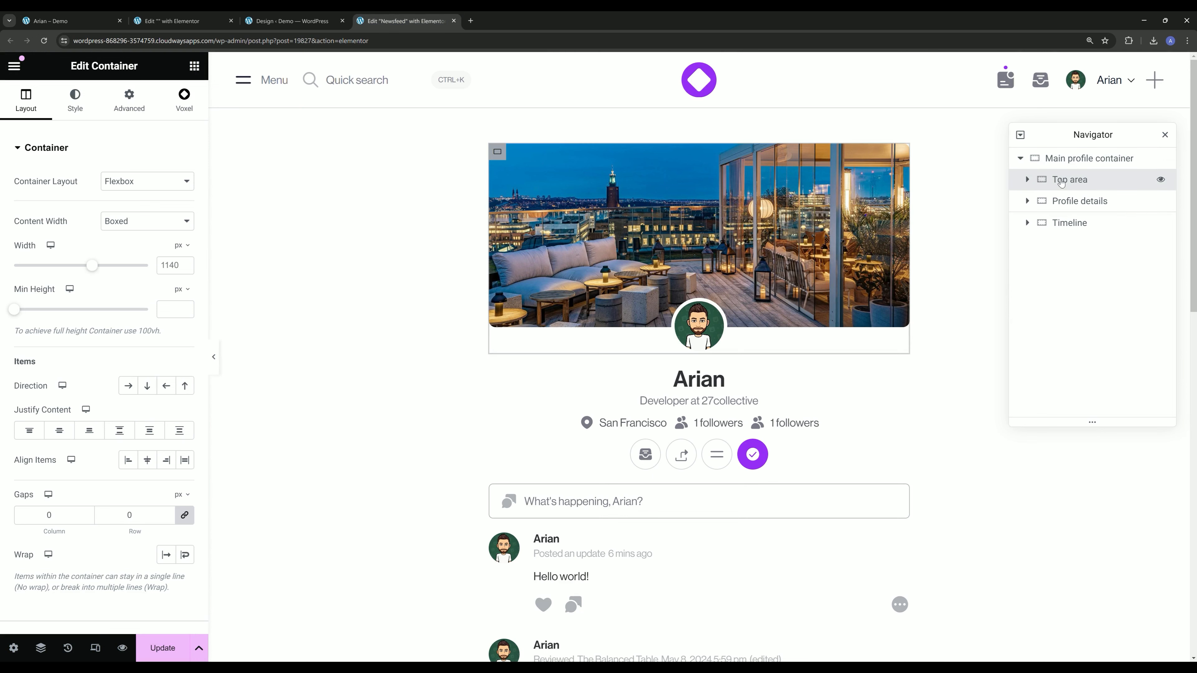
pyautogui.rightClick(1068, 180)
pyautogui.click(1096, 556)
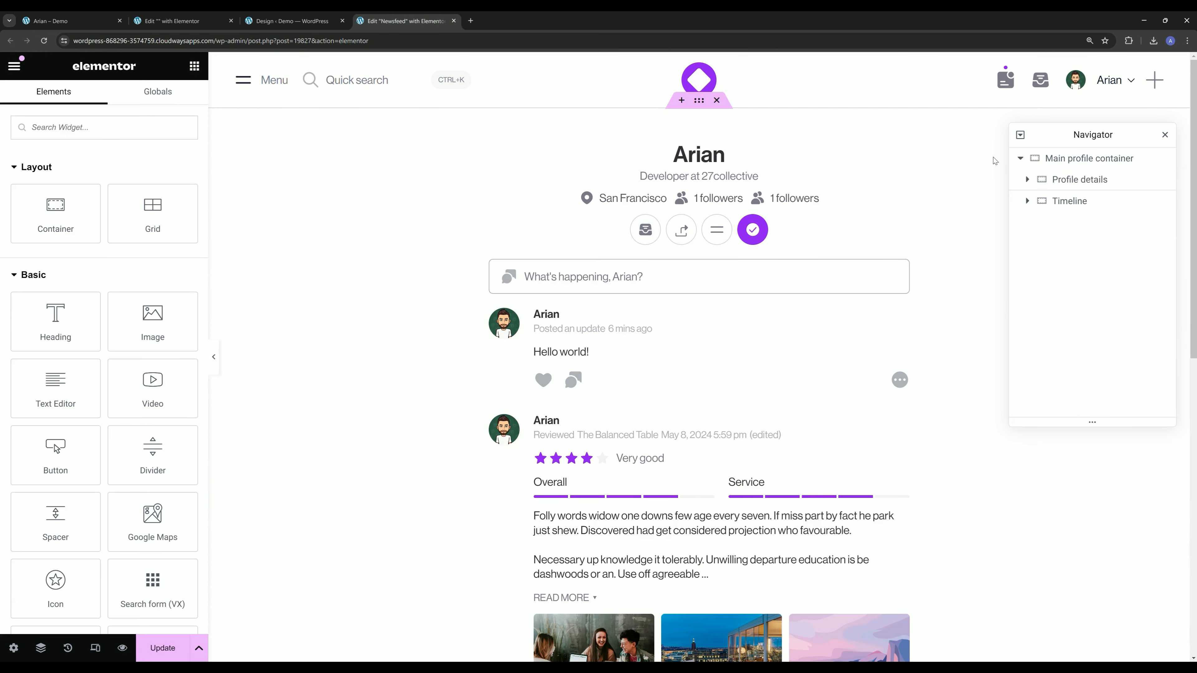
pyautogui.click(1077, 187)
pyautogui.rightClick(1076, 187)
pyautogui.click(1081, 548)
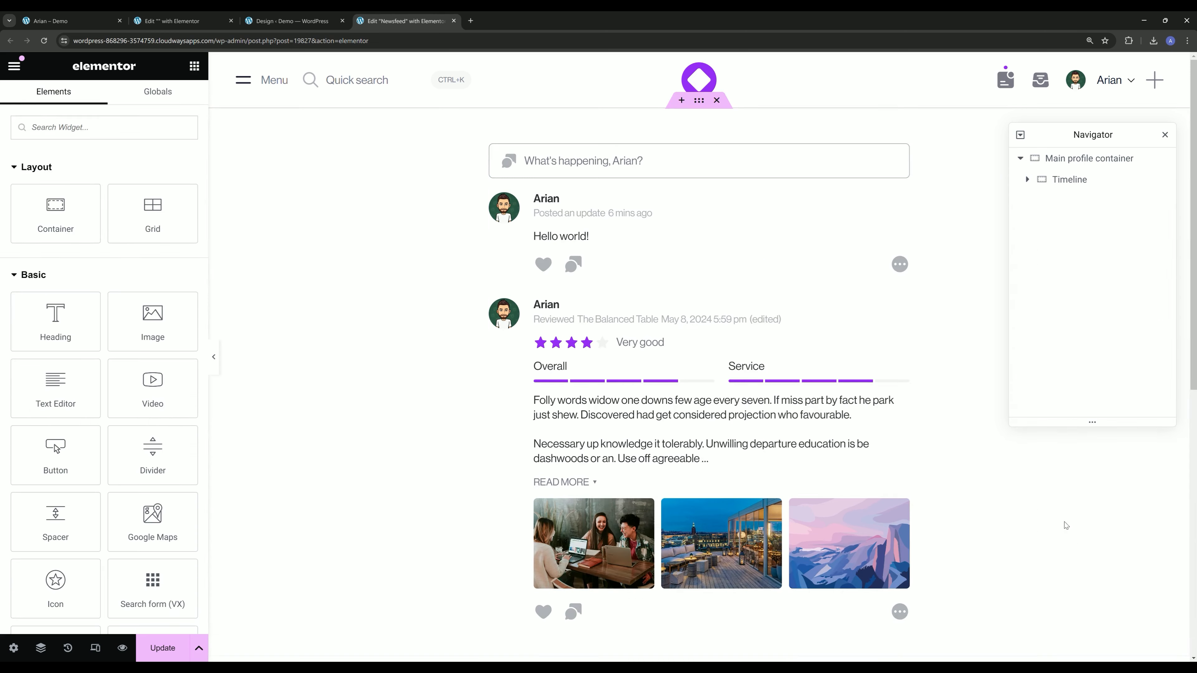
# Set the Timeline (VX) widget's display mode to Logged-in user news feed.
pyautogui.click(655, 240)
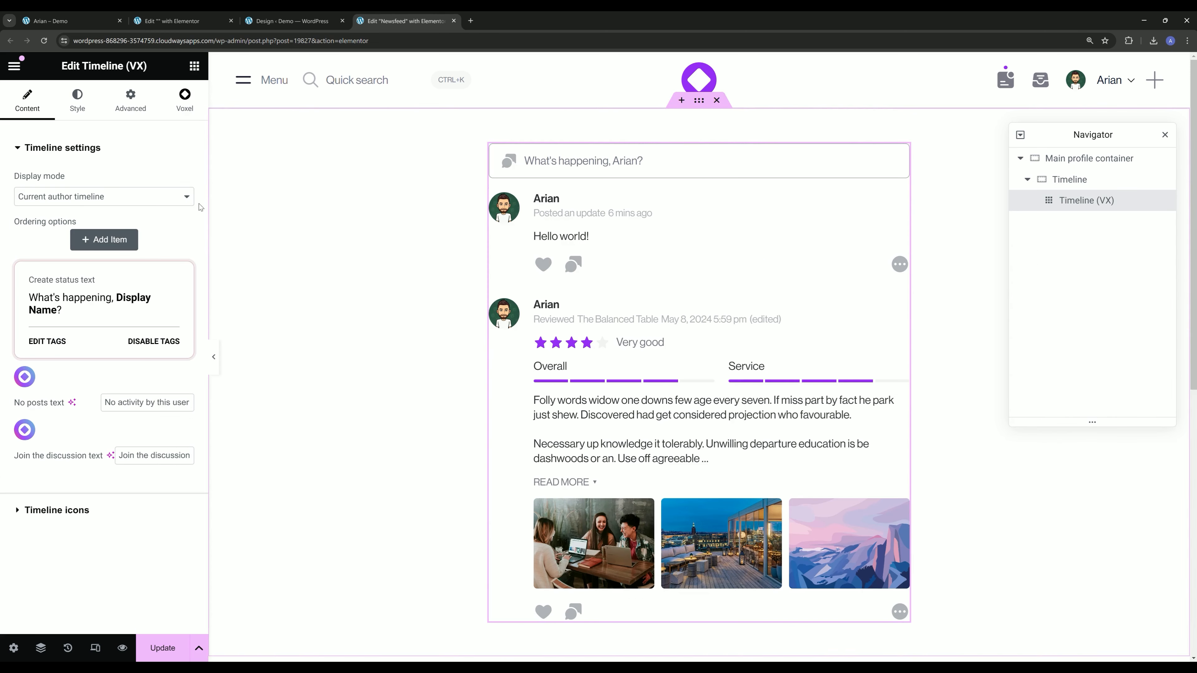
pyautogui.click(73, 200)
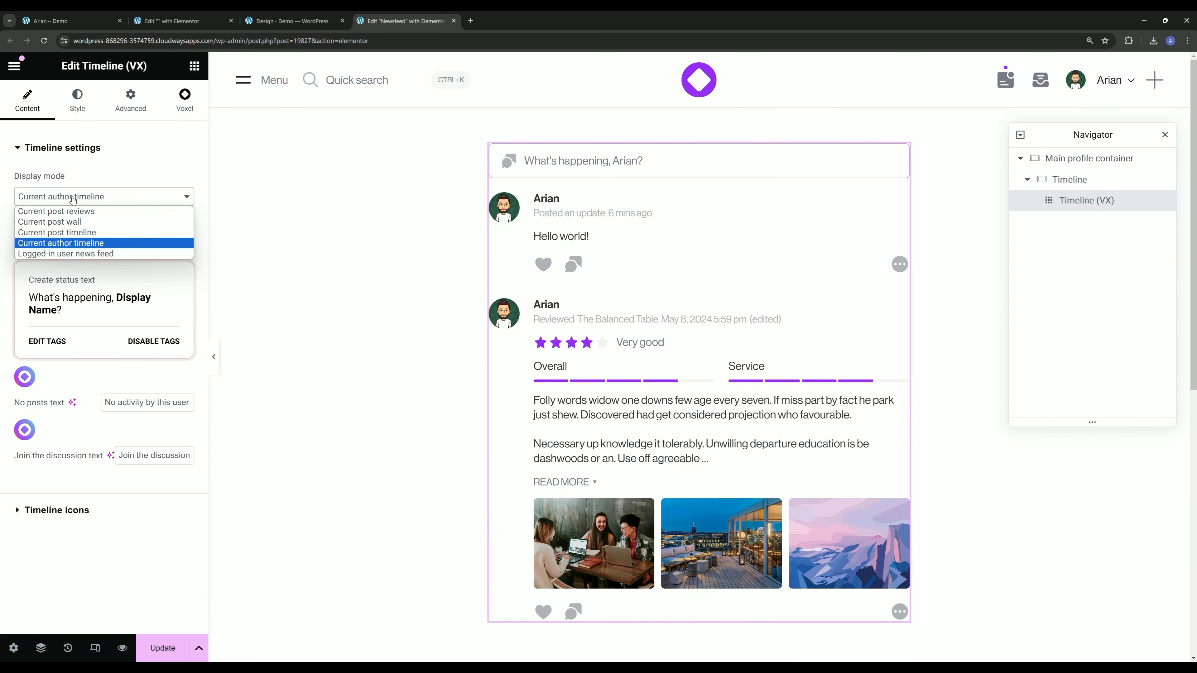
pyautogui.click(78, 253)
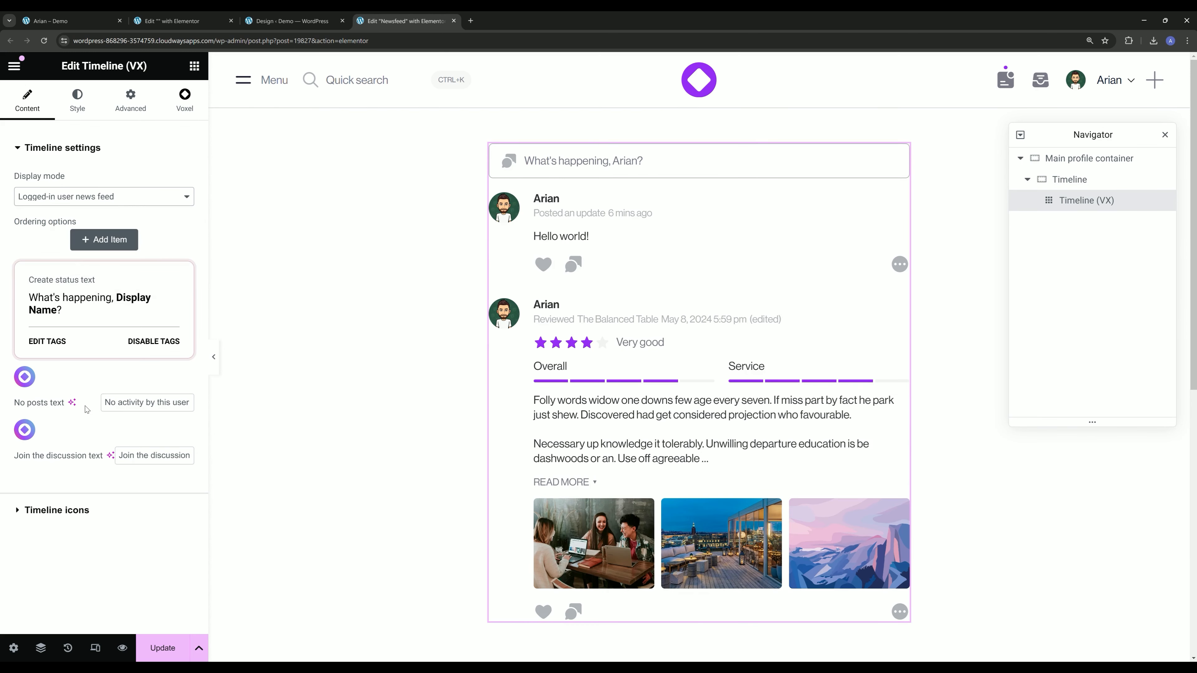
# Set the Timeline widget's no posts text to "No activity available" and update the Newsfeed template.
pyautogui.moveTo(146, 401); pyautogui.dragTo(191, 402)
pyautogui.write('available')
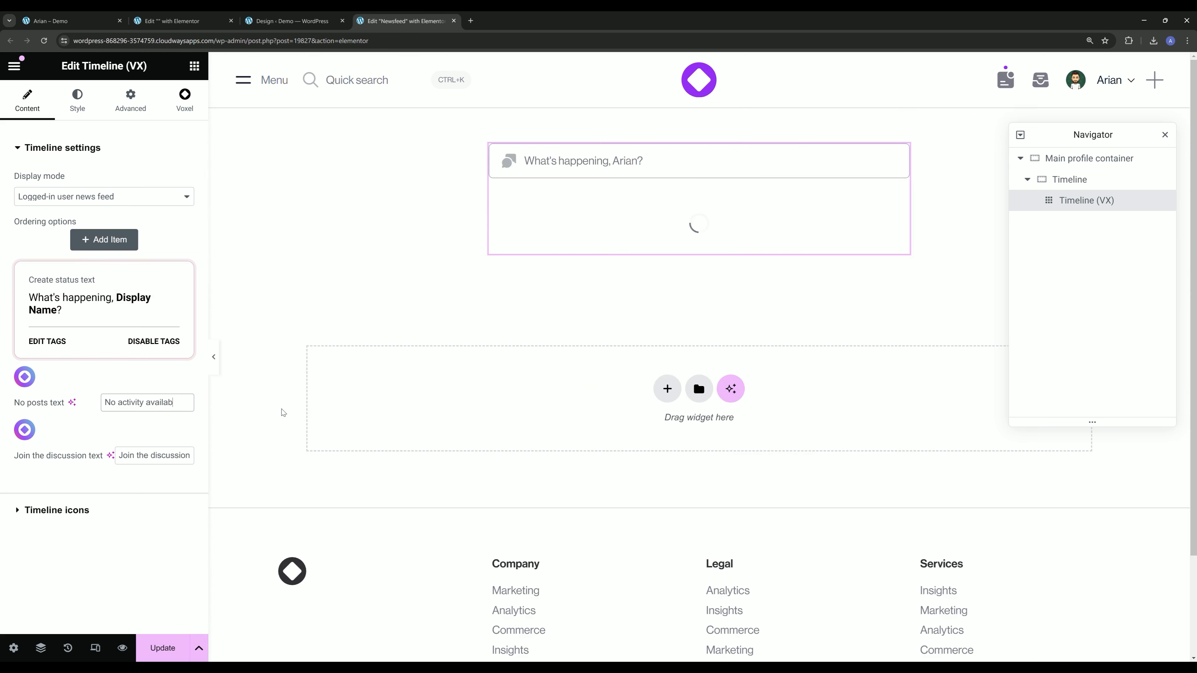
pyautogui.click(163, 649)
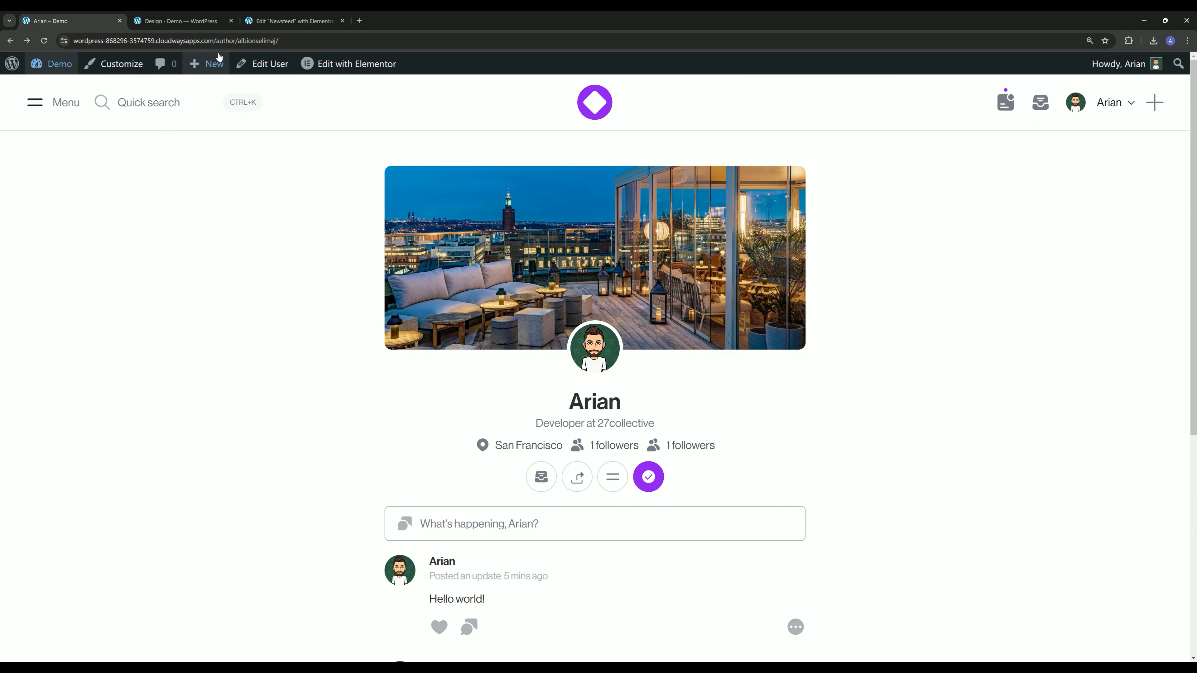
# Add the Newsfeed page to the WordPress User menu and place it above Profile.
pyautogui.click(198, 17)
pyautogui.moveTo(83, 511)
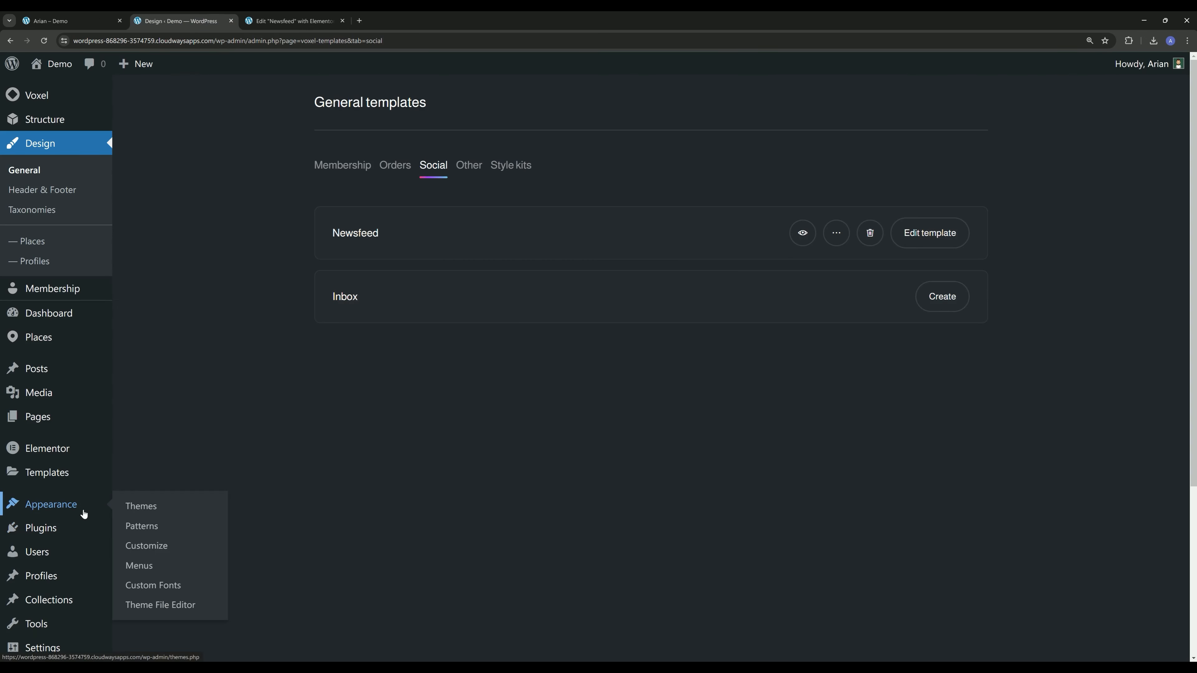
pyautogui.click(162, 567)
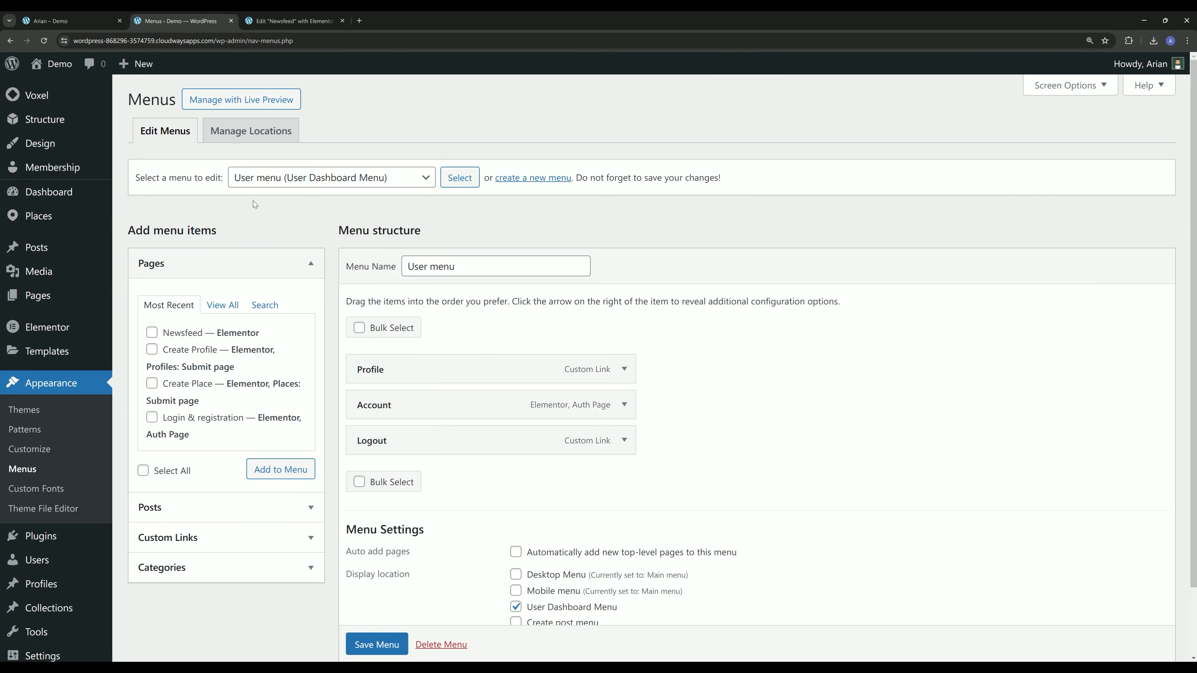
pyautogui.scroll(-1, 235, 236)
pyautogui.click(186, 286)
pyautogui.click(299, 425)
pyautogui.moveTo(415, 428); pyautogui.dragTo(428, 325)
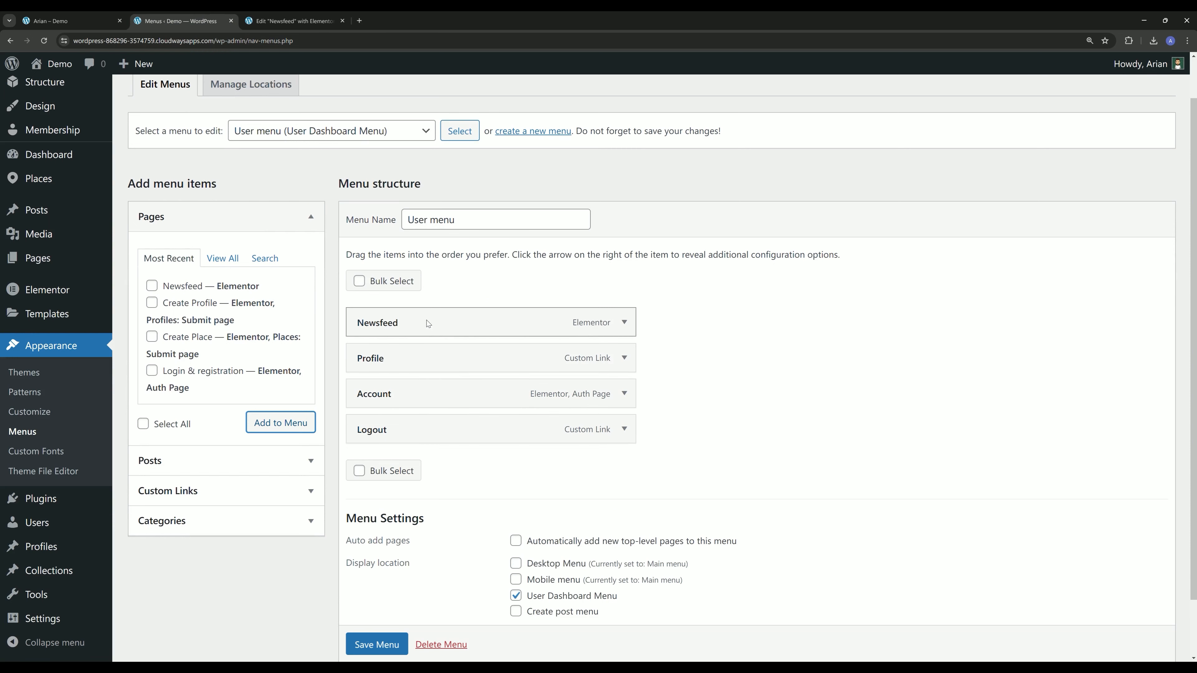
# Expand the Newsfeed menu item's settings and open the SVG upload for its icon.
pyautogui.click(429, 323)
pyautogui.scroll(-2, 428, 283)
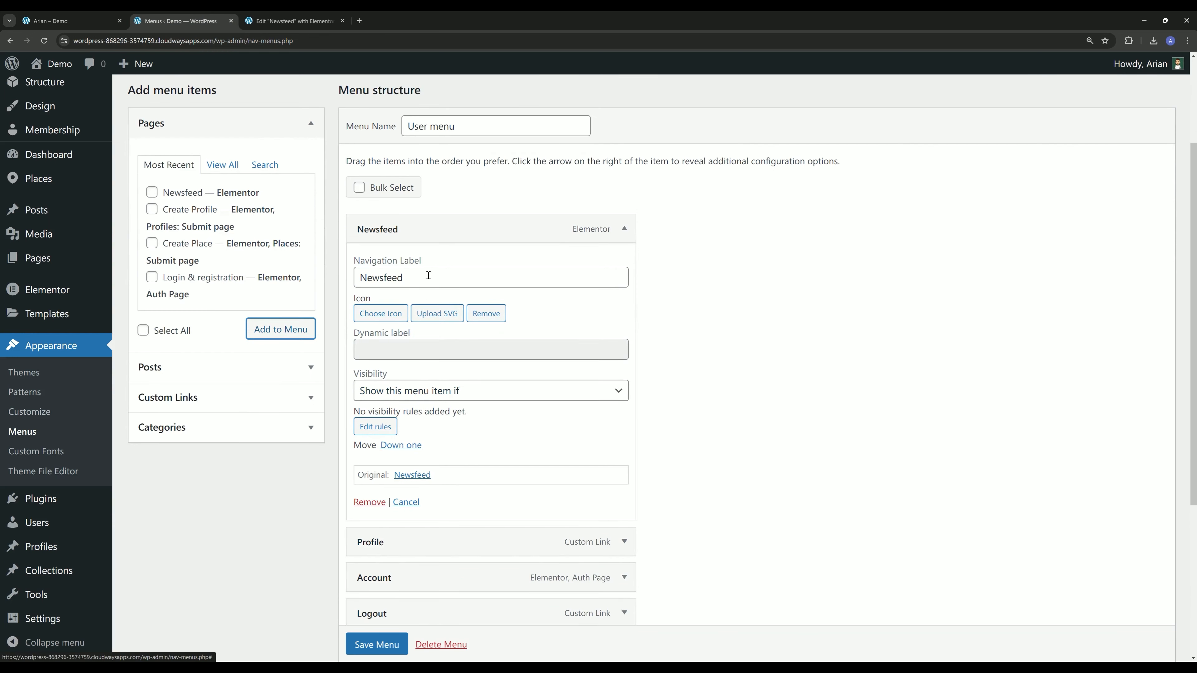
pyautogui.click(436, 313)
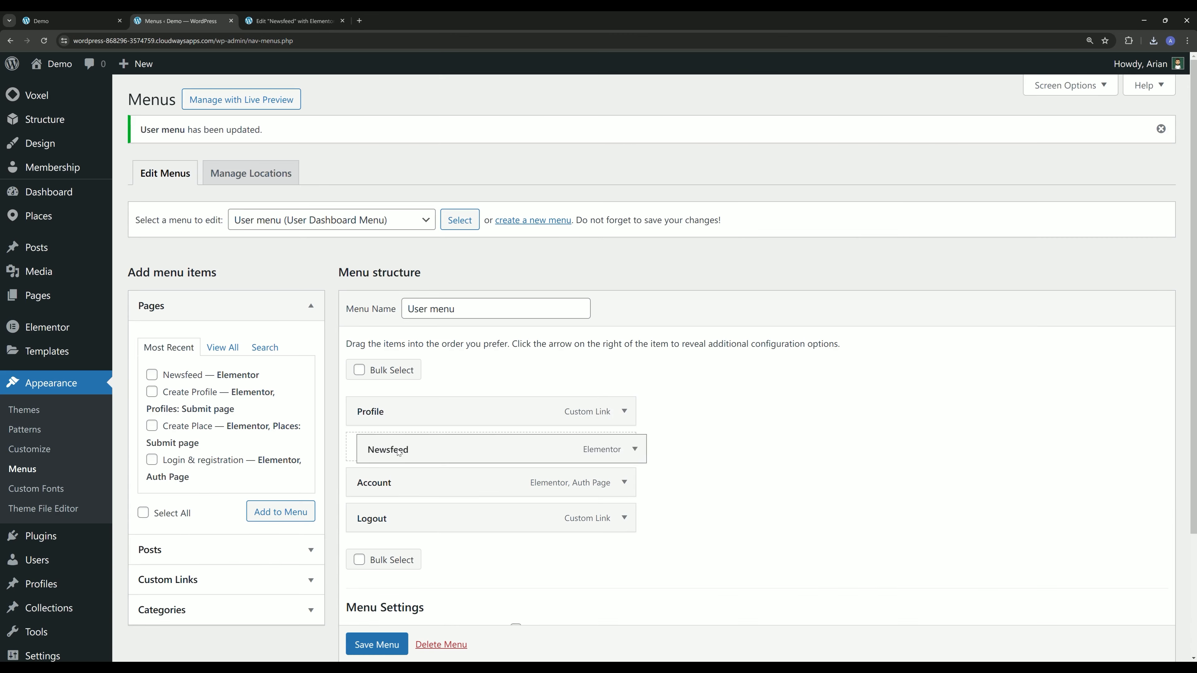
# Place the Newsfeed item between Profile and Account and save the User menu.
pyautogui.moveTo(399, 453); pyautogui.dragTo(399, 448)
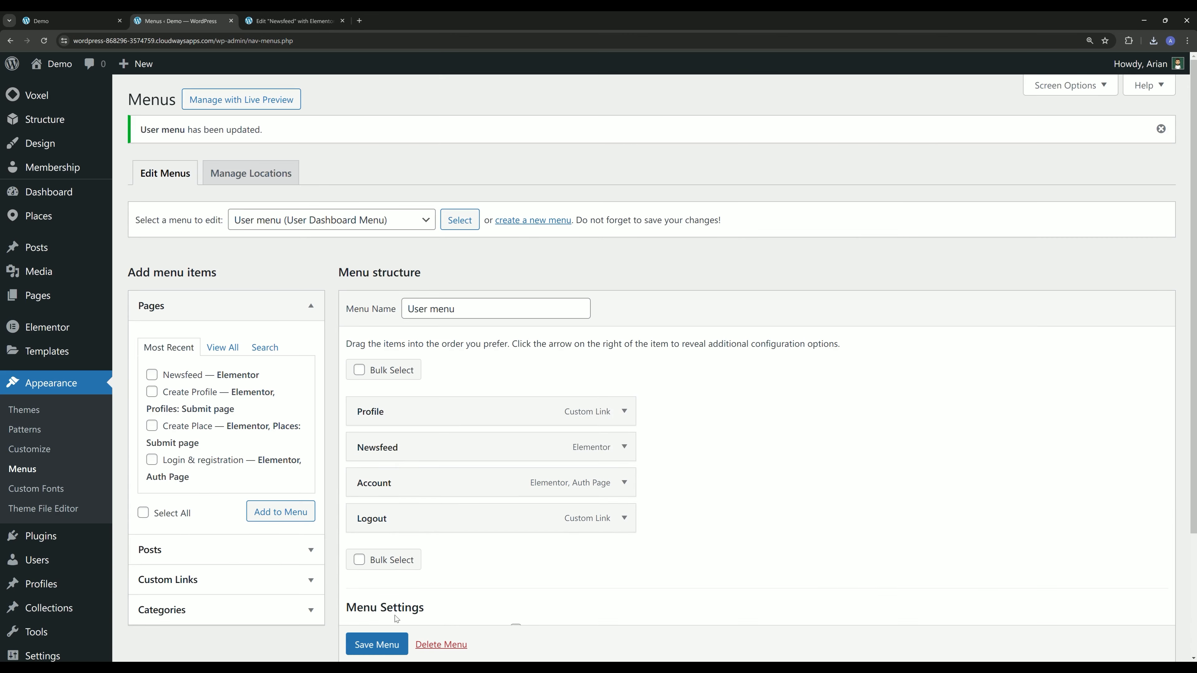
pyautogui.click(376, 644)
# Check the timeline and status form on the live profile page, and open the Newsfeed page through the site's user navigation.
pyautogui.click(60, 17)
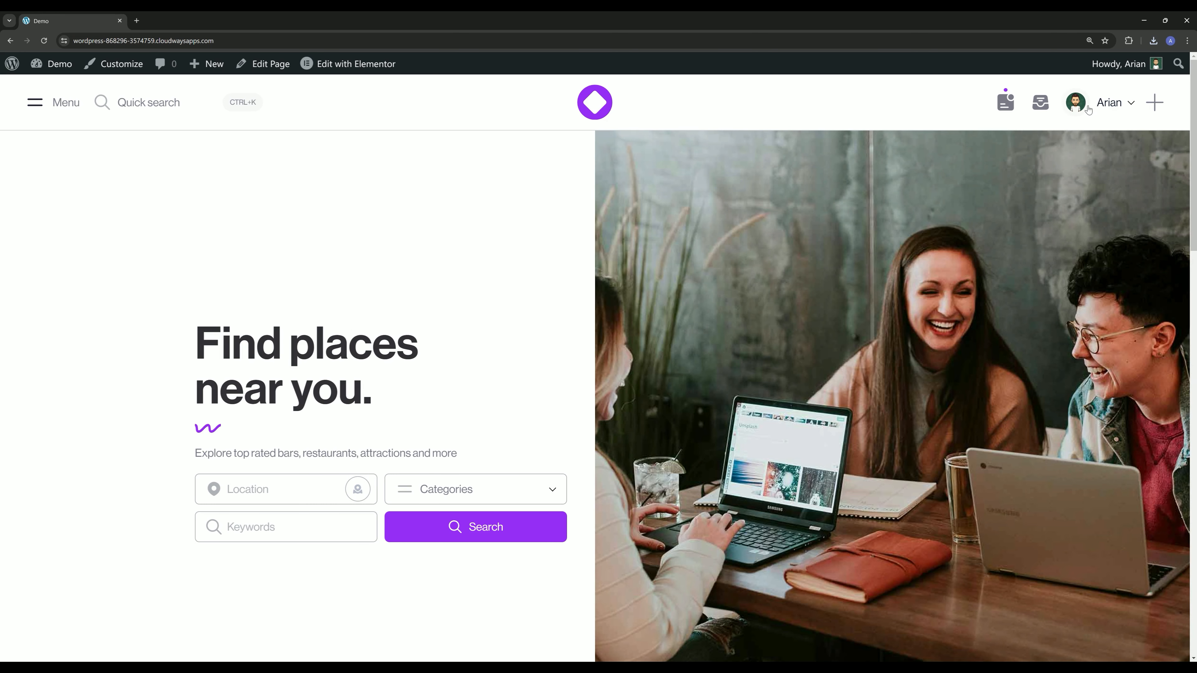
pyautogui.click(1088, 110)
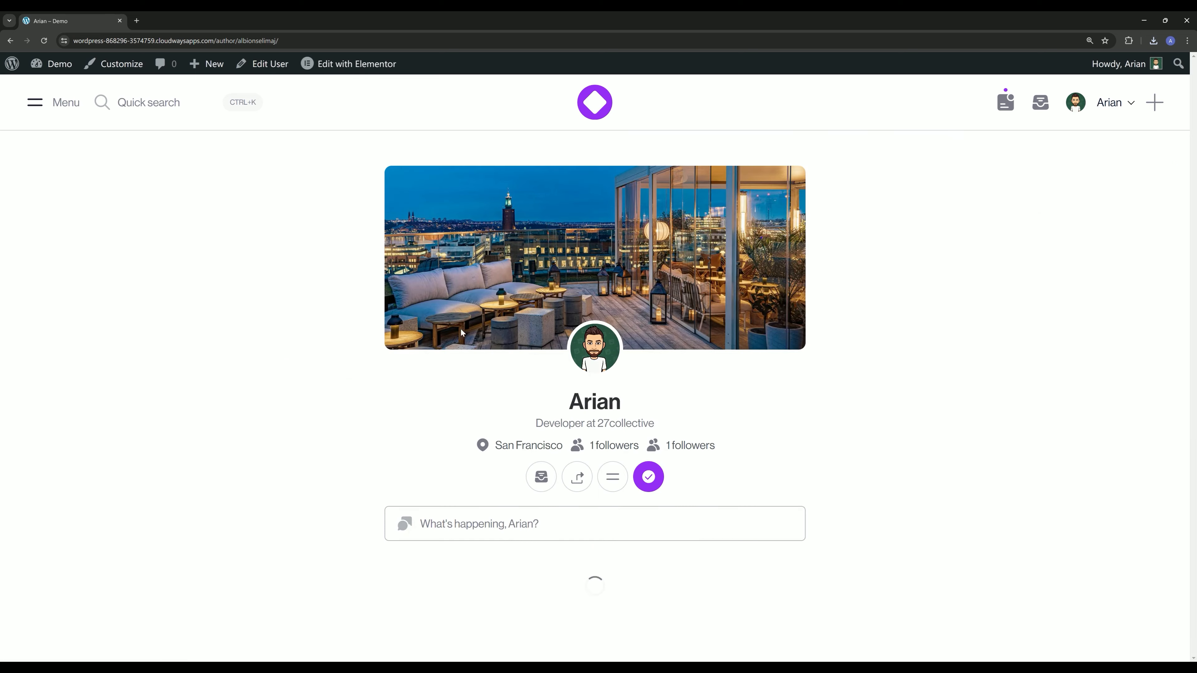
pyautogui.scroll(-5, 460, 328)
pyautogui.scroll(3, 530, 417)
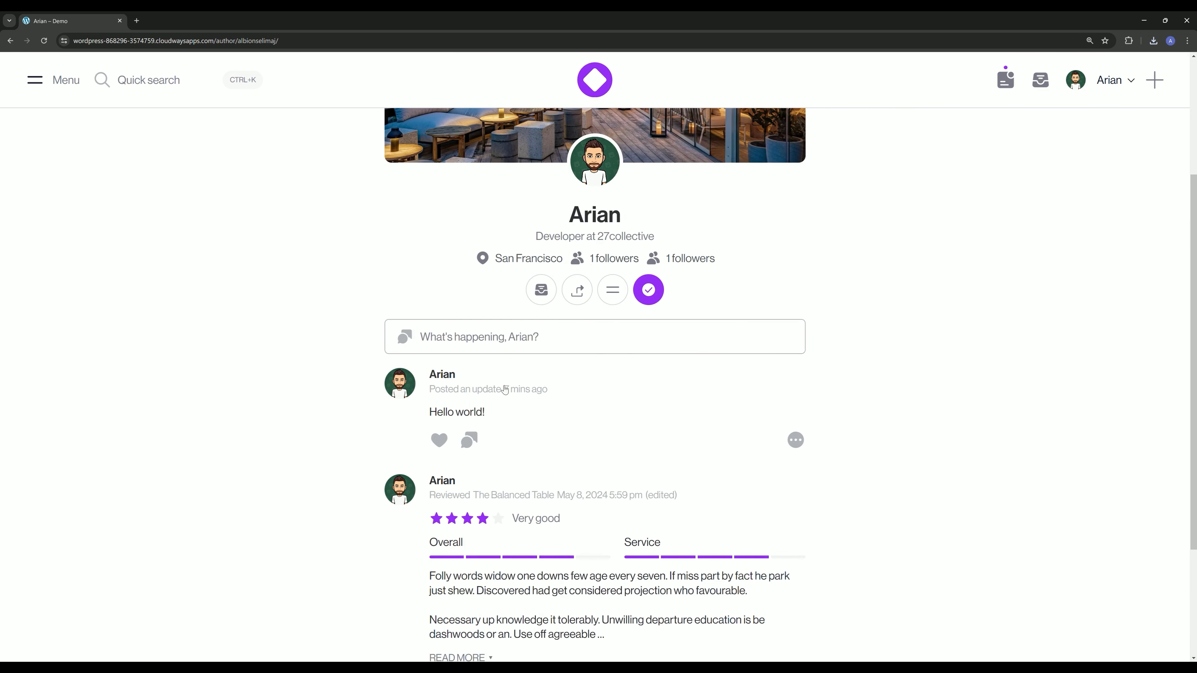
pyautogui.click(506, 347)
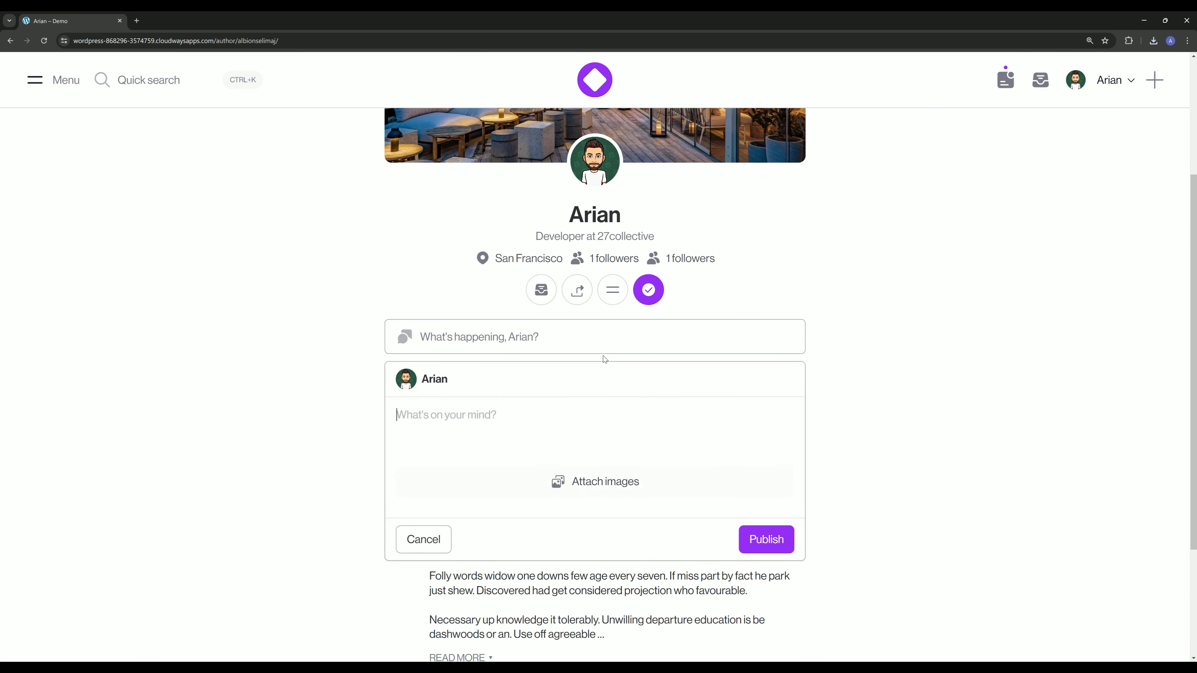
pyautogui.click(881, 215)
pyautogui.scroll(4, 945, 278)
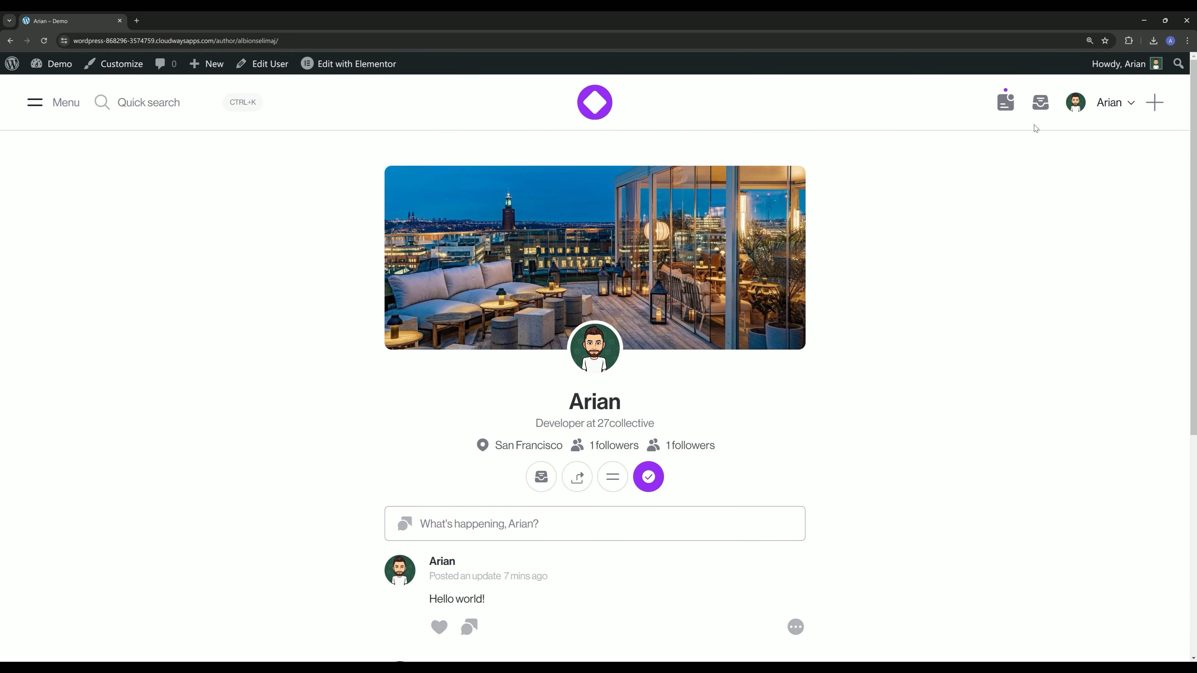
pyautogui.click(1105, 109)
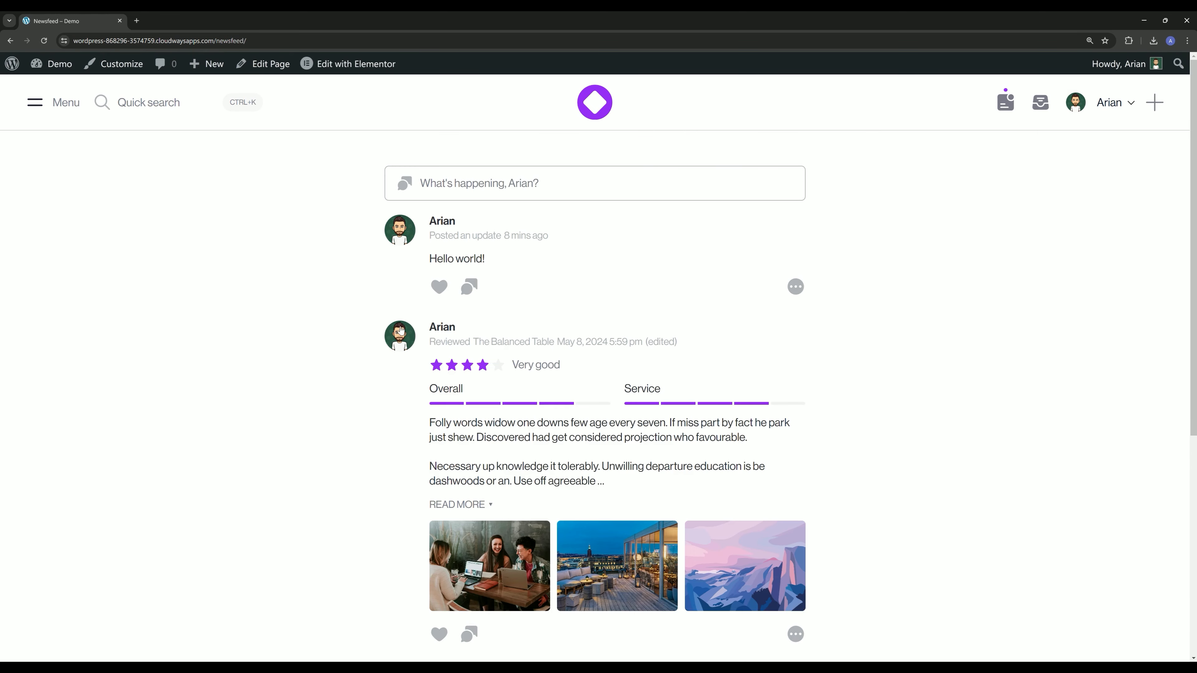